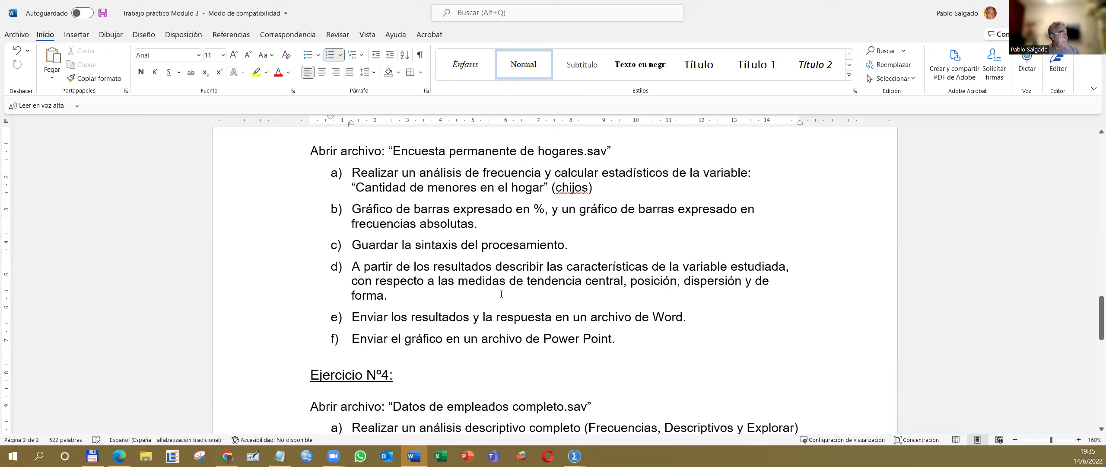
Step: Switch to the SPSS data editor holding Encuesta permanente de hogares.sav, maximize its window and widen the Nombre column
click(393, 307)
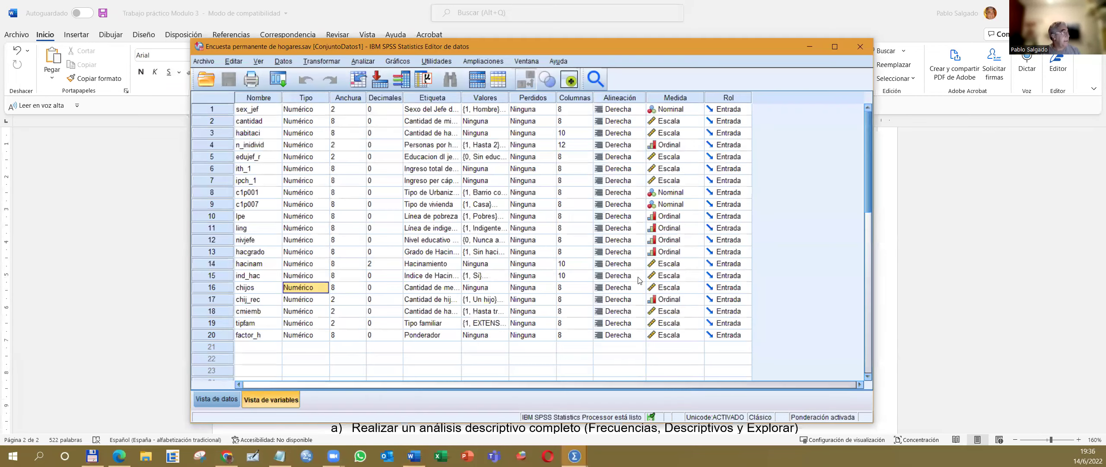
click(834, 47)
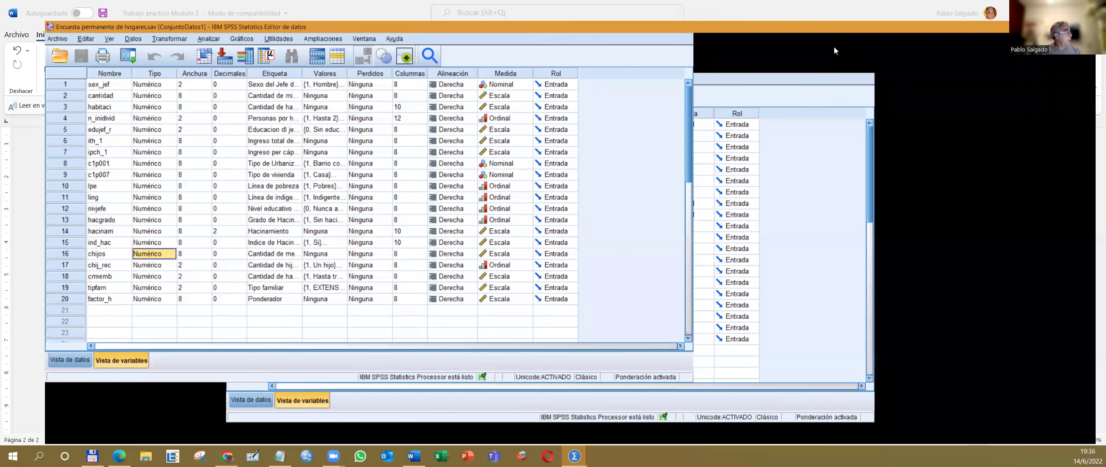
scroll(194, 182, down, 1)
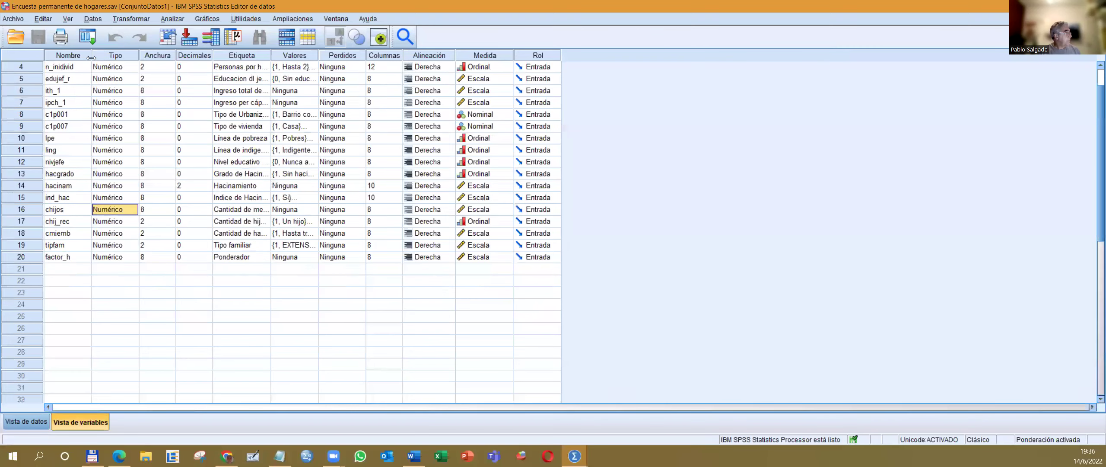
drag(92, 54, 112, 53)
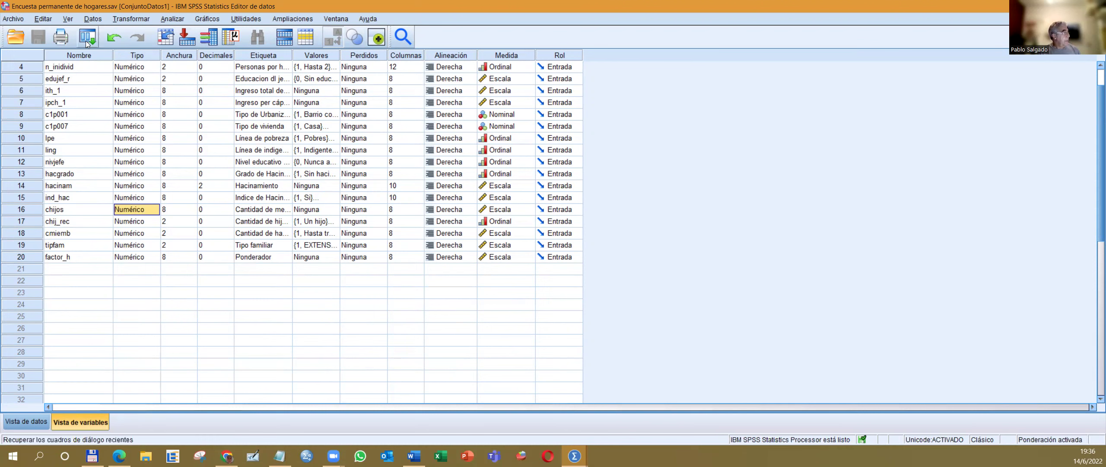
Step: Jump from the factor_h variable definition to its data column, and widen the chij_rec and cmiemb columns to show their full labels
click(30, 259)
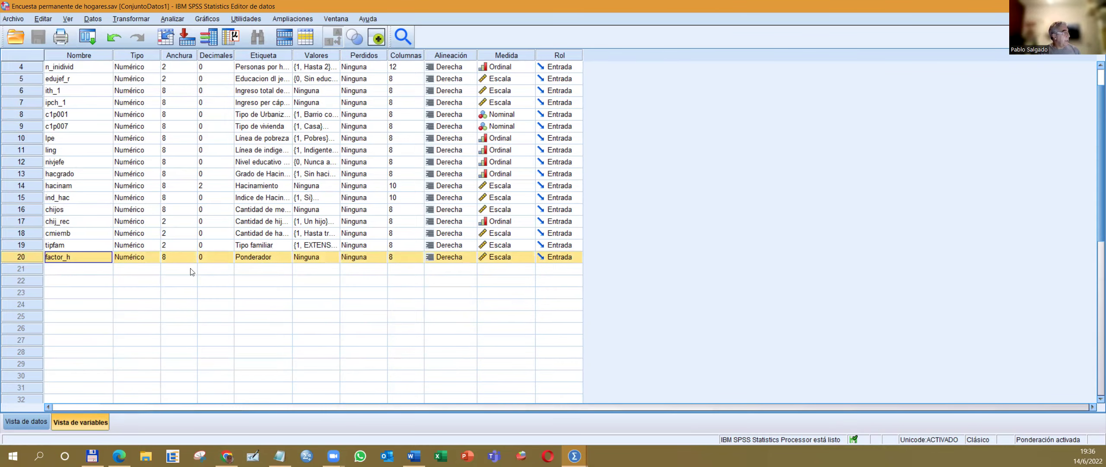
double_click(28, 255)
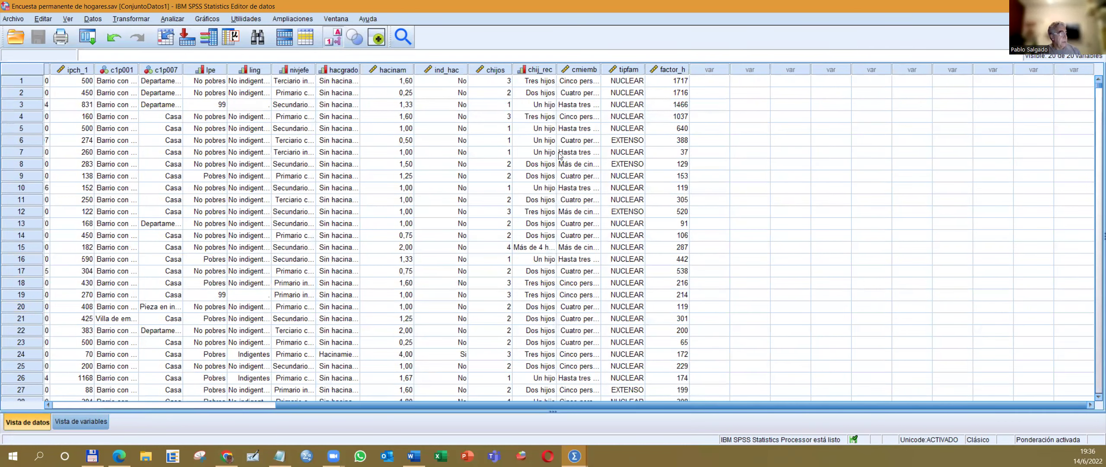
drag(557, 69, 651, 69)
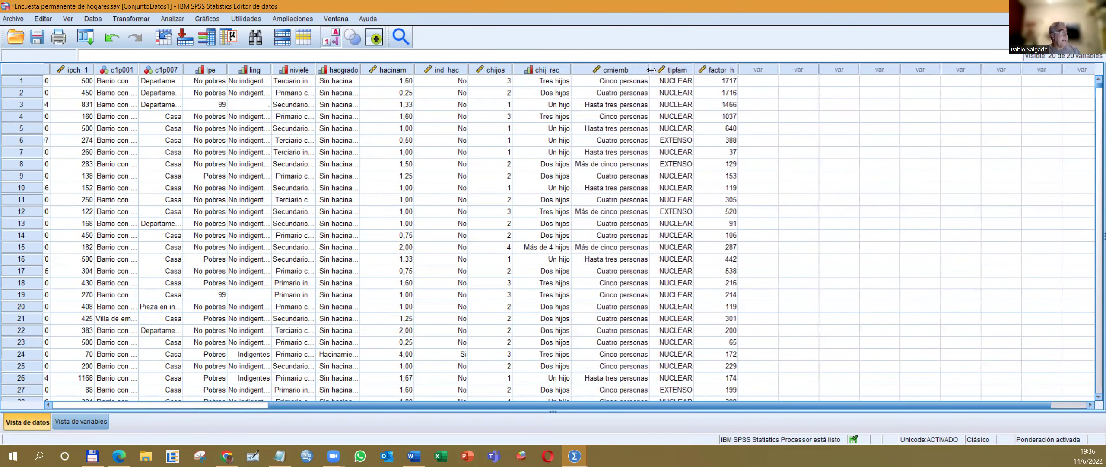
Step: Examine the factor_h weights of individual cases, comparing case 1 with case 7
click(715, 85)
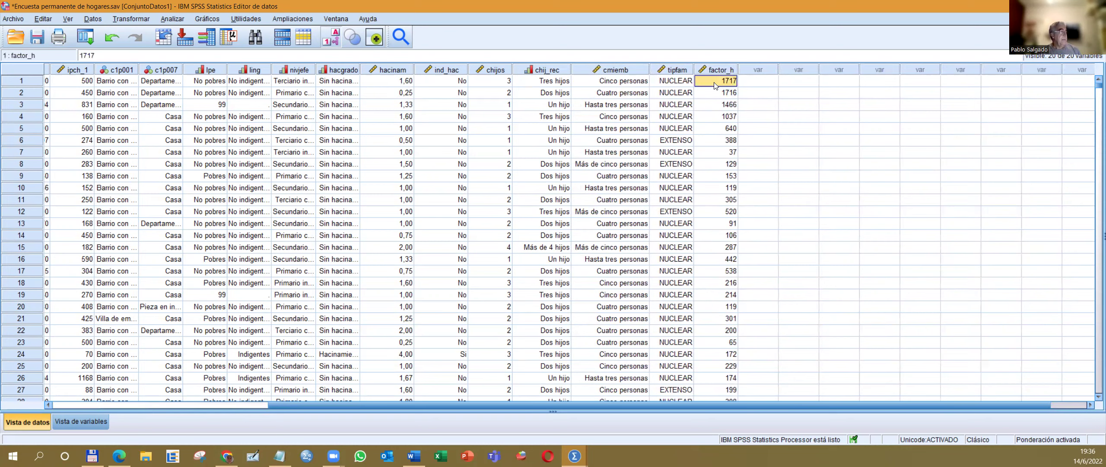
scroll(721, 153, down, 2)
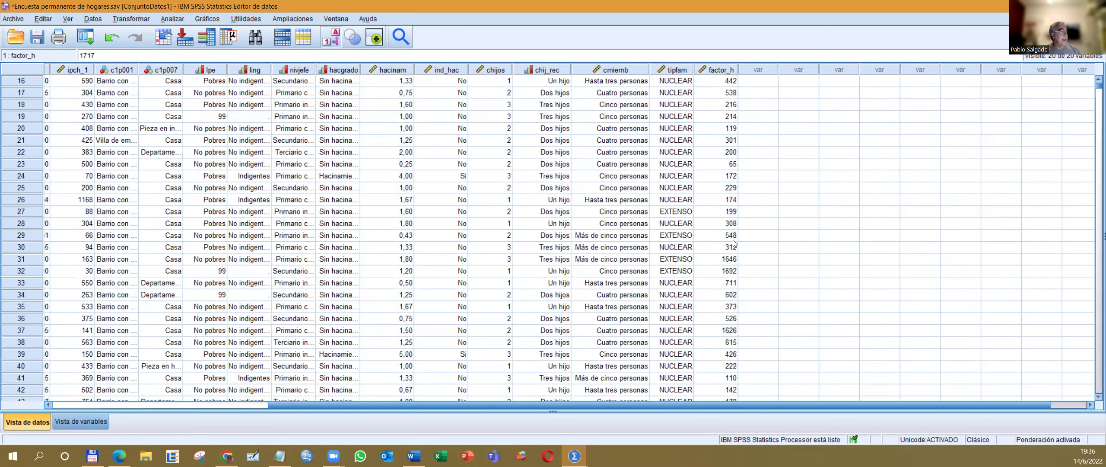
scroll(734, 244, up, 2)
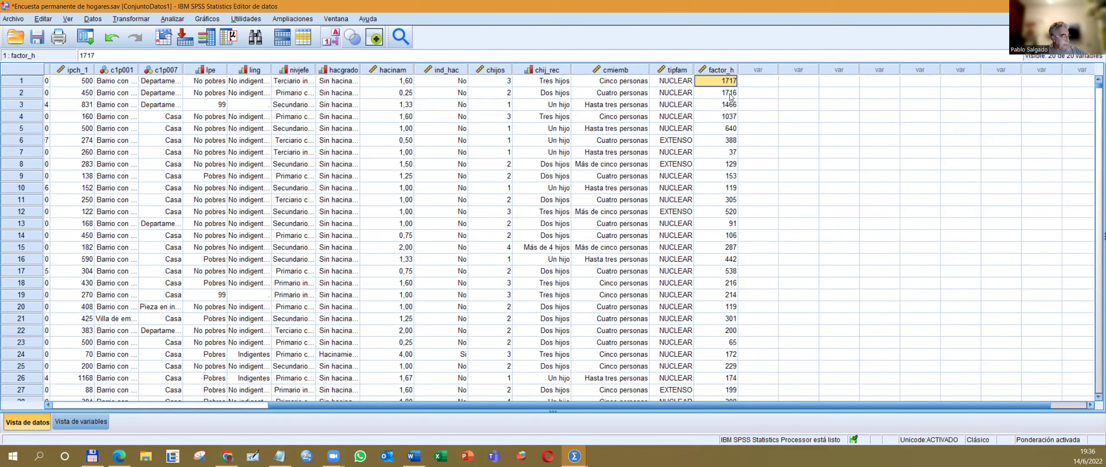
click(726, 154)
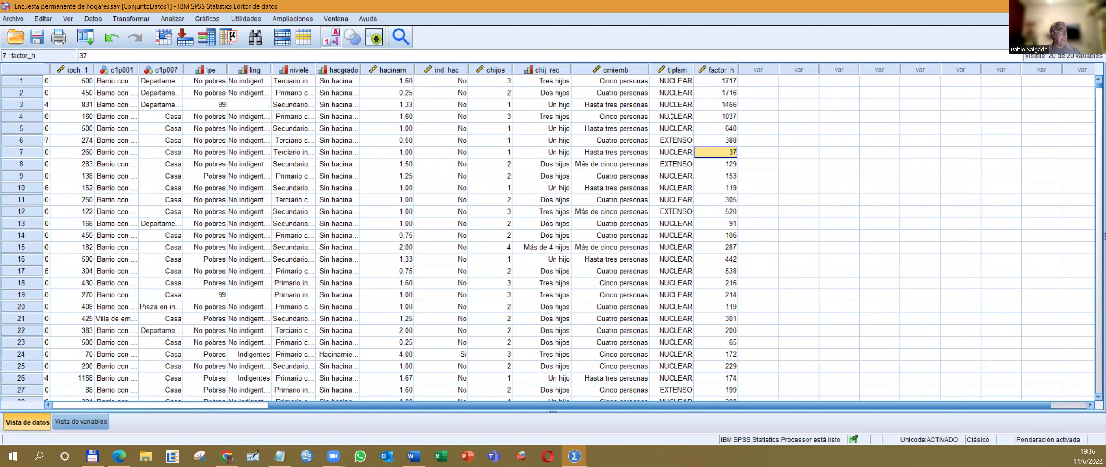
click(724, 83)
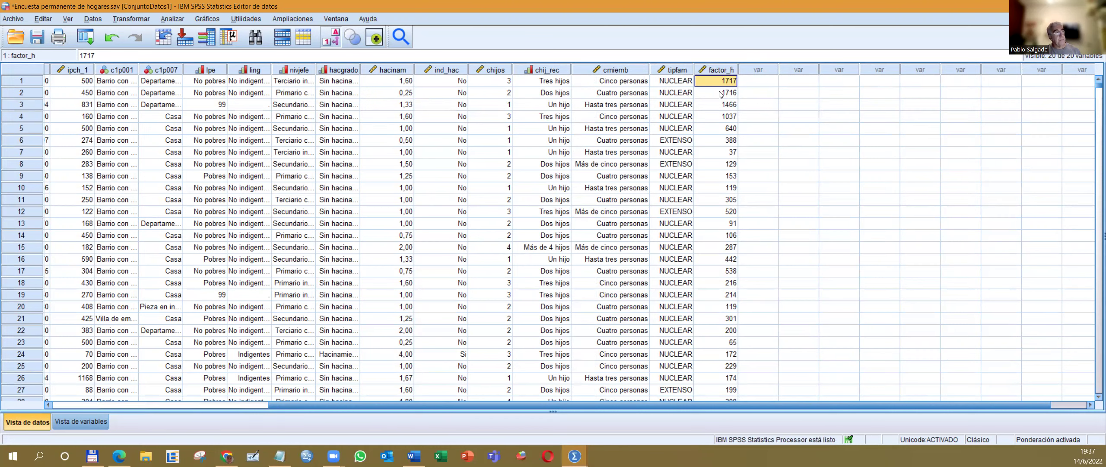
click(719, 152)
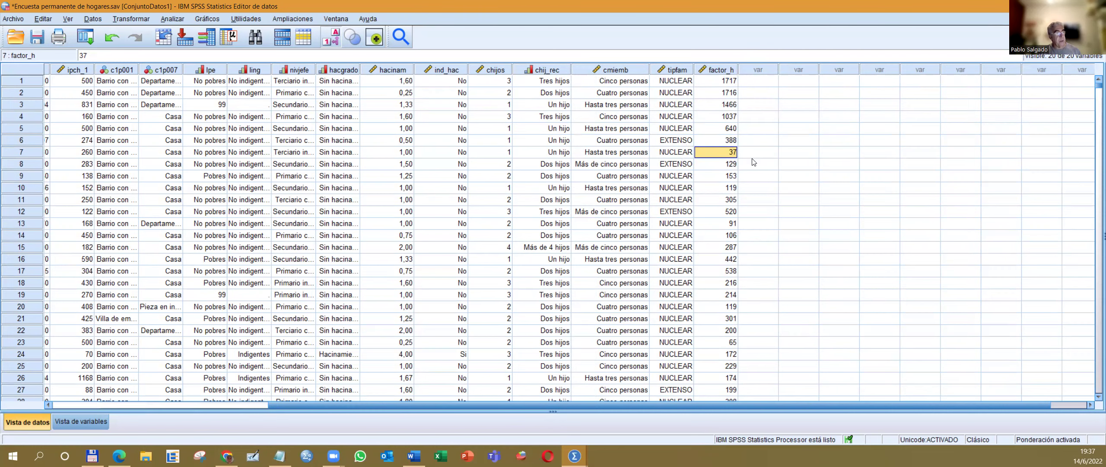
Step: Widen the edujef_r column in the data view so the education labels are readable
drag(729, 405, 575, 408)
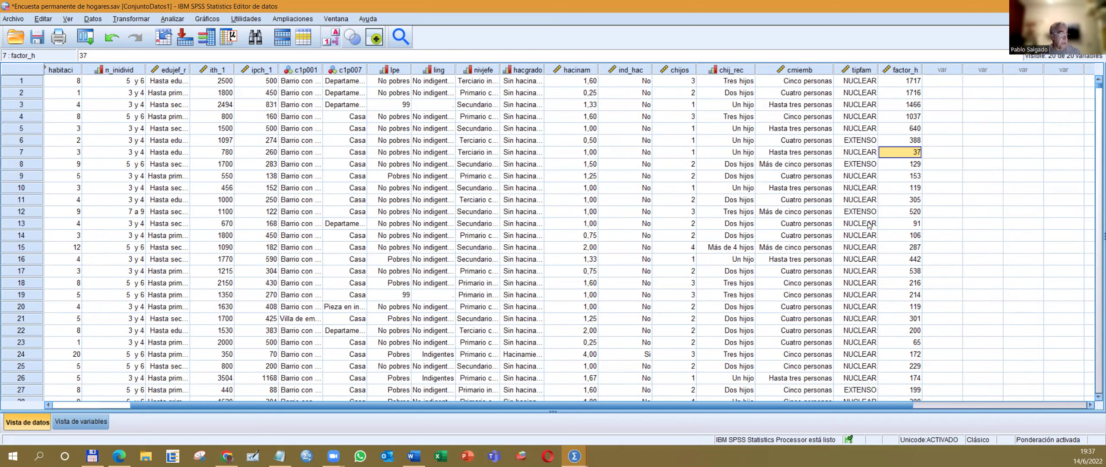
drag(755, 405, 596, 409)
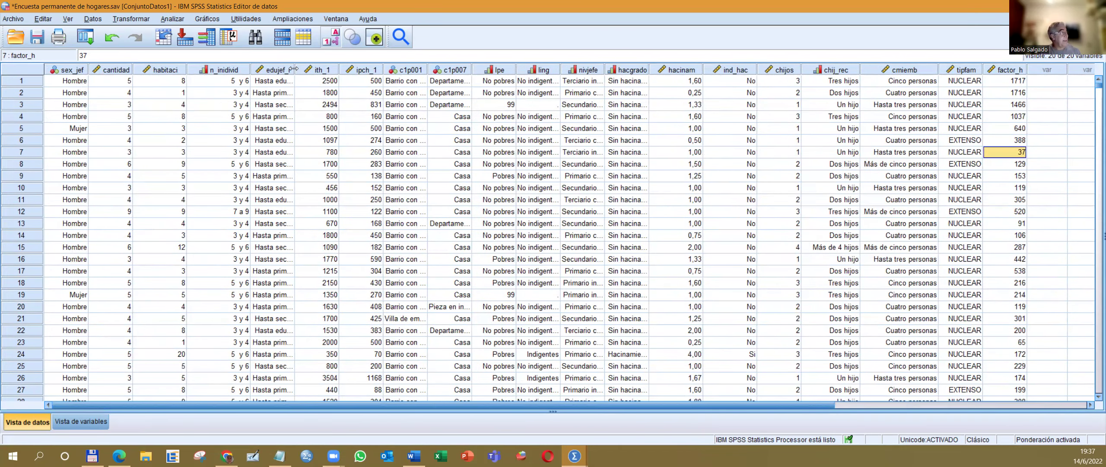
drag(295, 70, 346, 70)
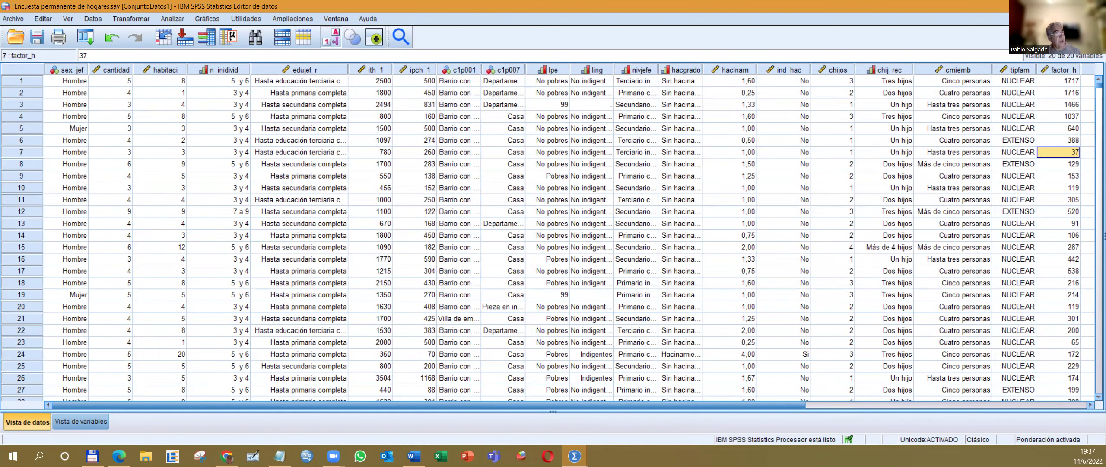
Step: Review the factor_h weights further down the case list and return to the first case
mouse_move(1060, 71)
scroll(1046, 302, down, 13)
scroll(1045, 303, down, 8)
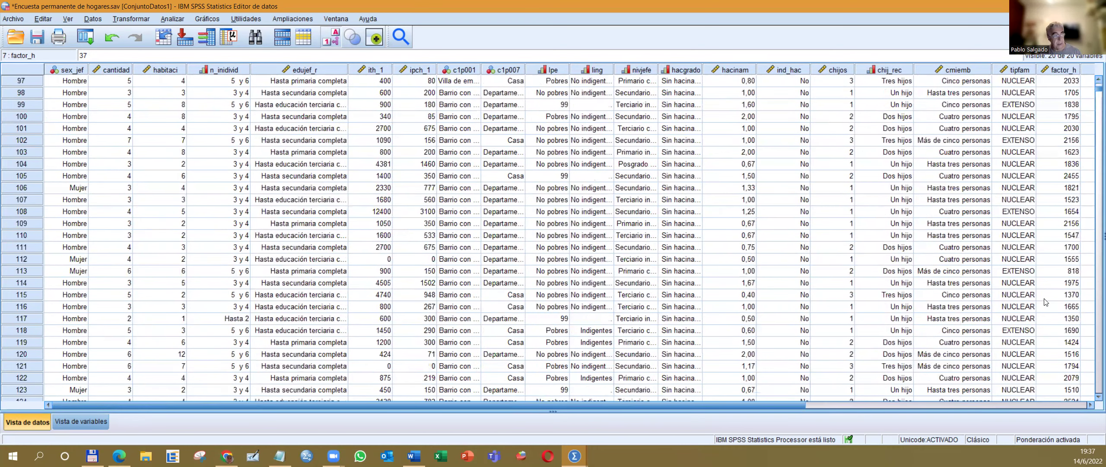
scroll(1046, 302, up, 20)
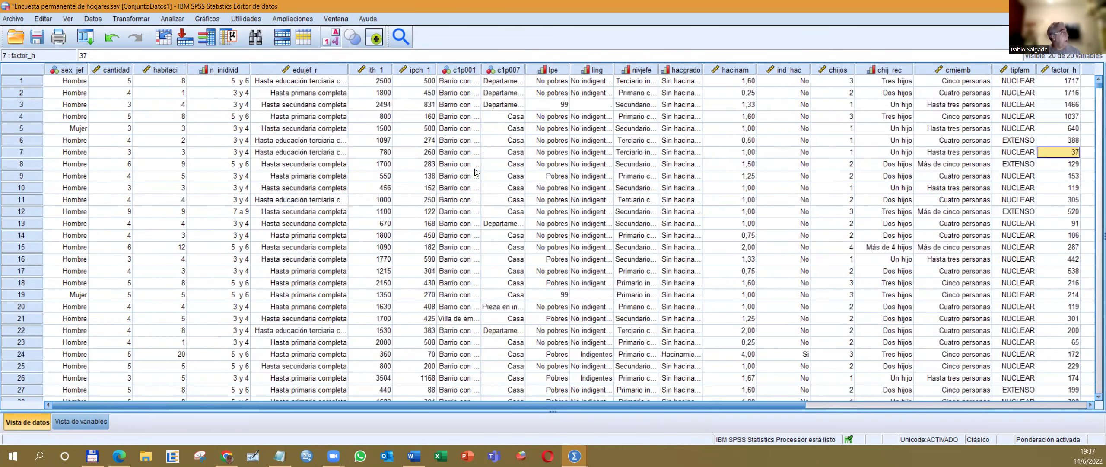
click(93, 19)
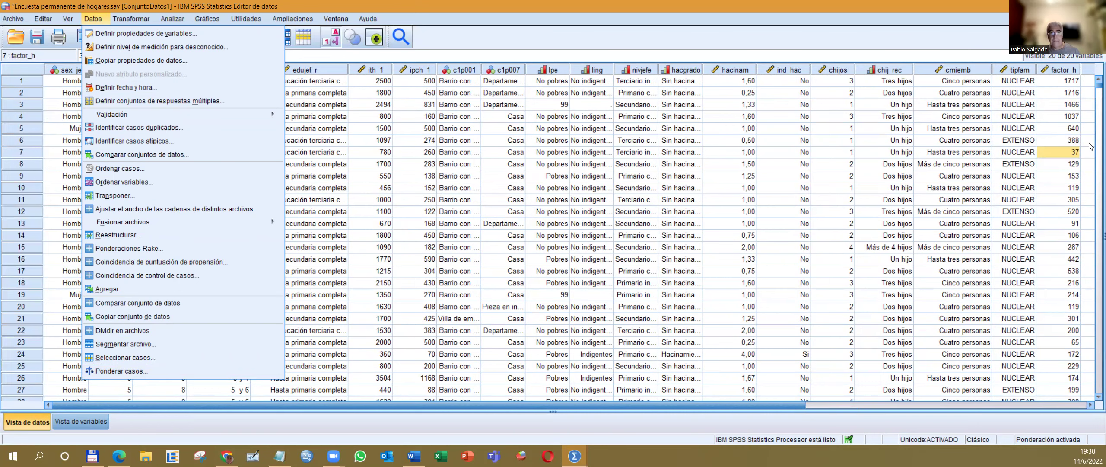
key(Escape)
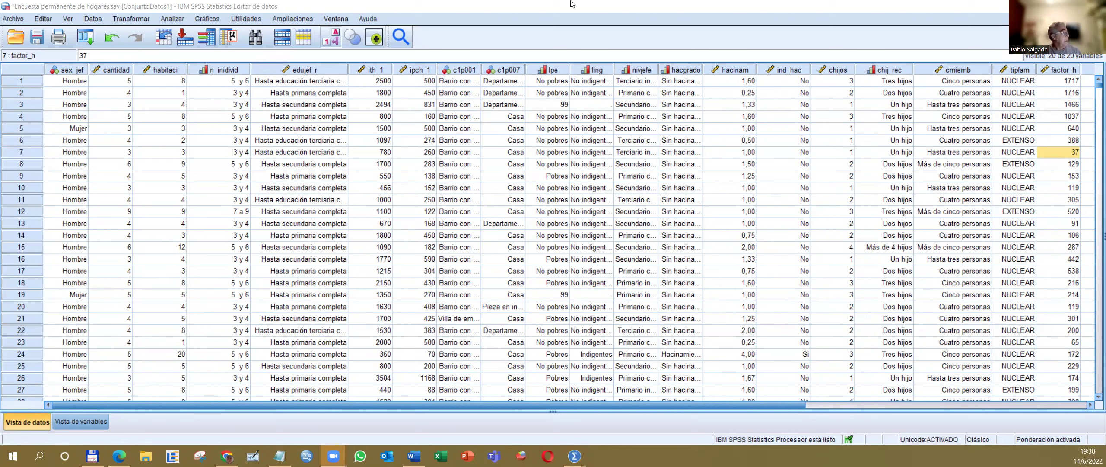
click(92, 19)
click(143, 358)
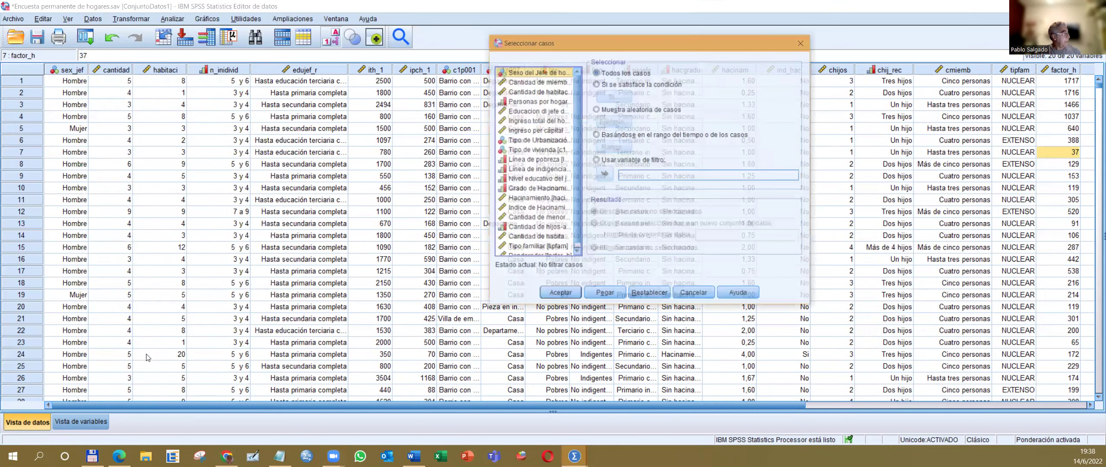
click(803, 41)
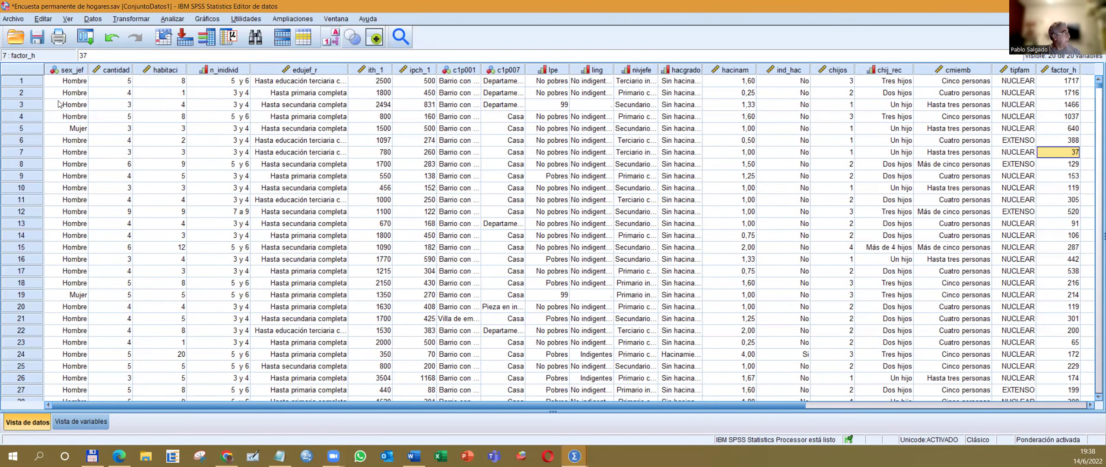
Step: Weight the cases using Ponderador (factor_h) as the frequency variable
click(93, 19)
click(116, 371)
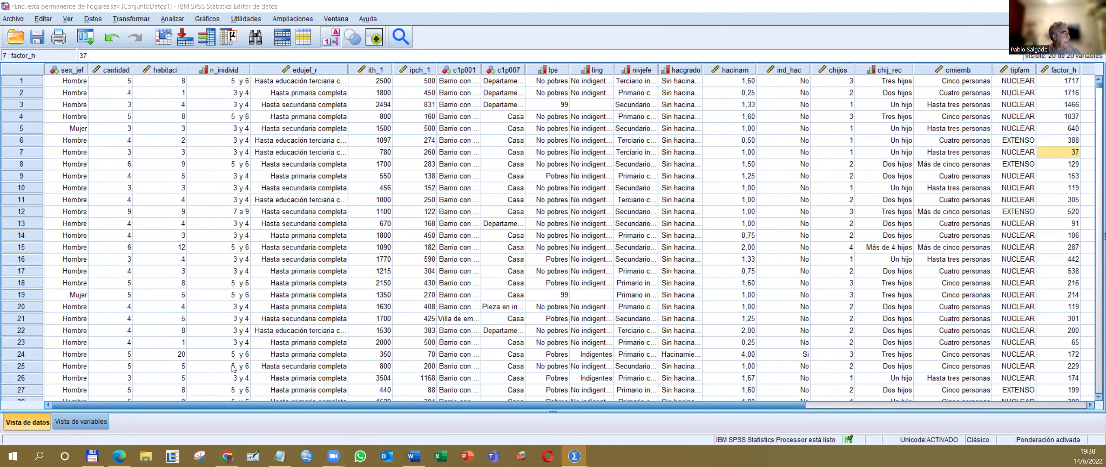
click(531, 192)
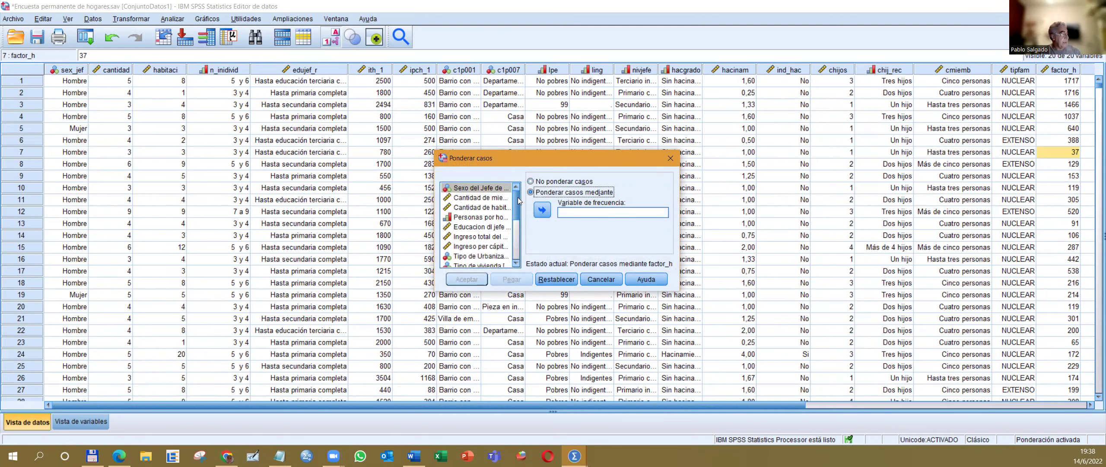
scroll(518, 197, down, 4)
click(463, 262)
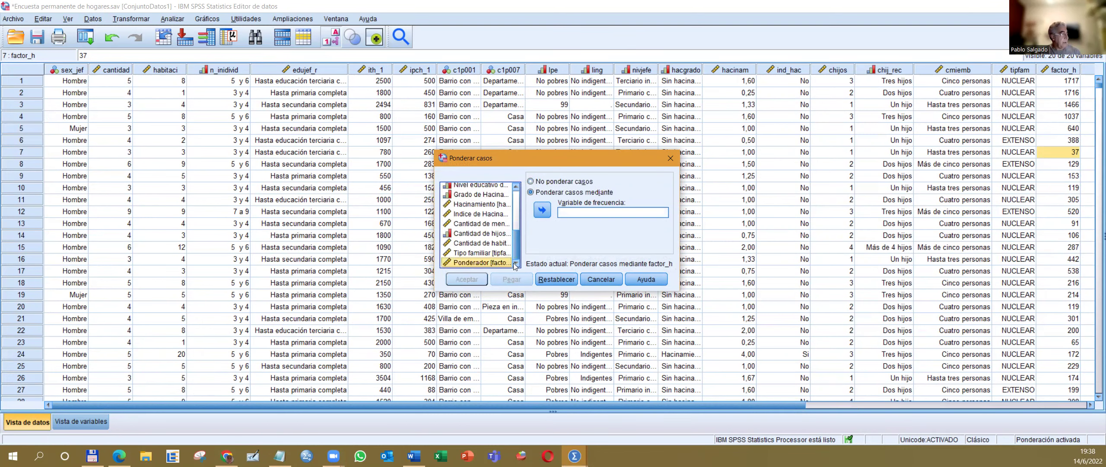
click(542, 210)
click(459, 280)
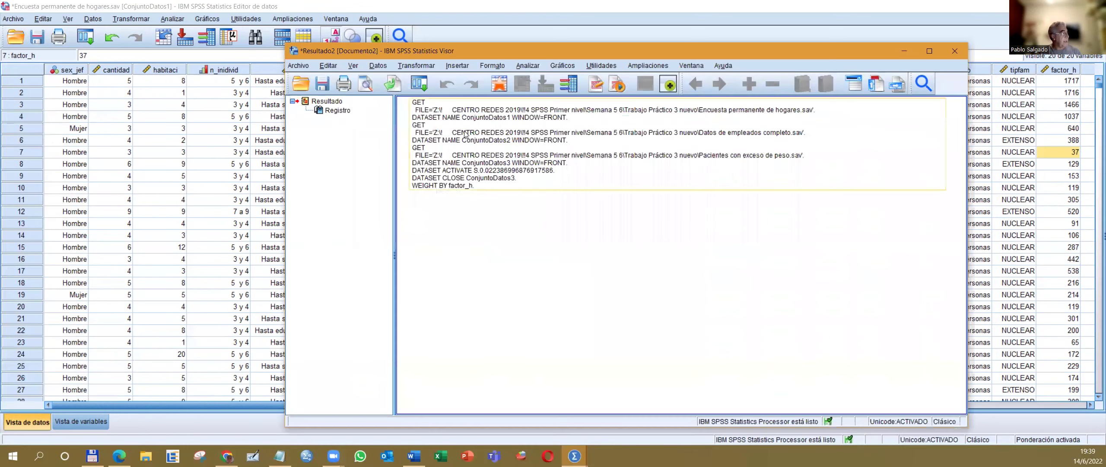
Step: Delete the Registro log from the output viewer and return to the data editor
click(321, 111)
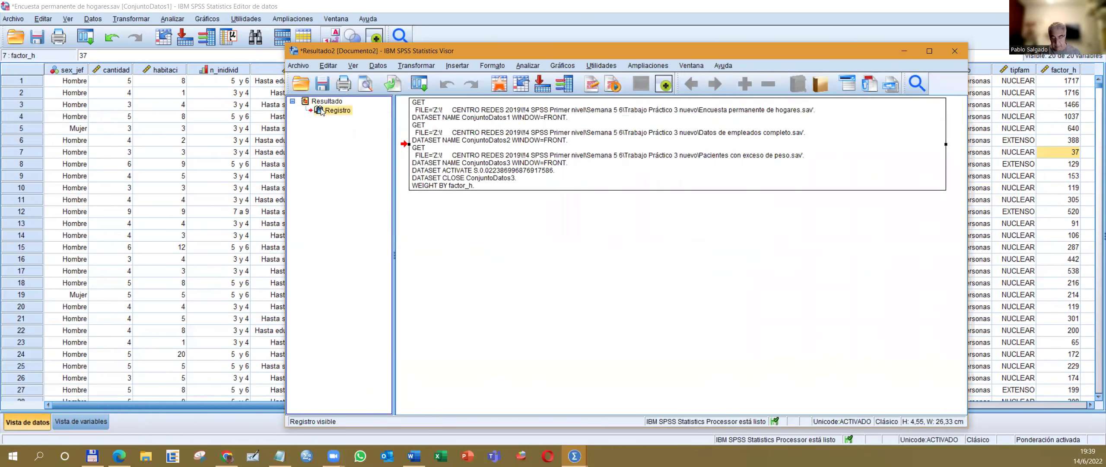
key(Delete)
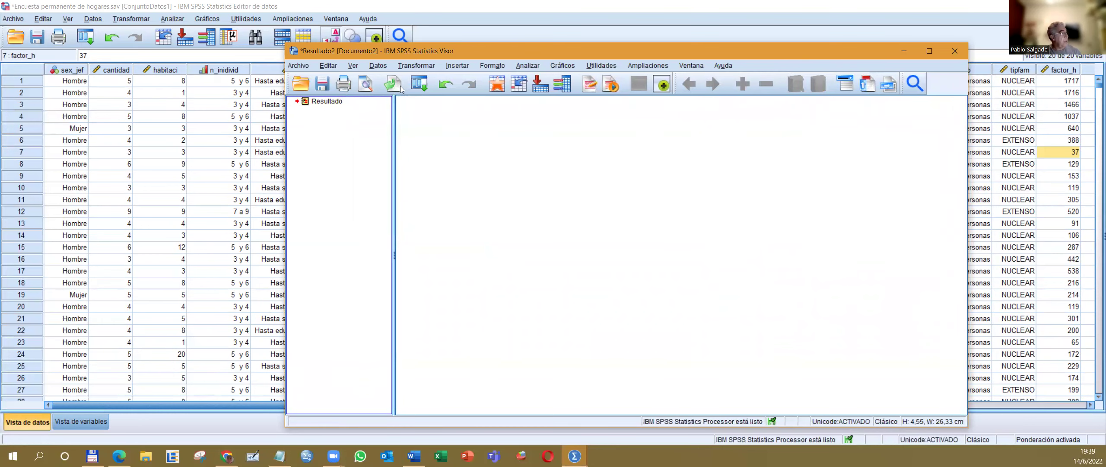
click(469, 10)
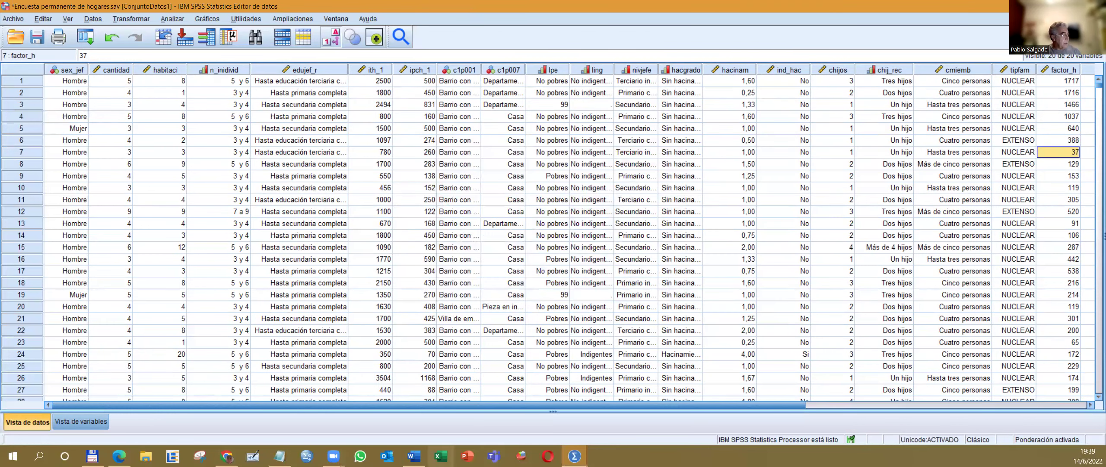
Step: Check item a) about the frequency analysis of chijos in the Word assignment, and return to the household survey data in SPSS
click(414, 456)
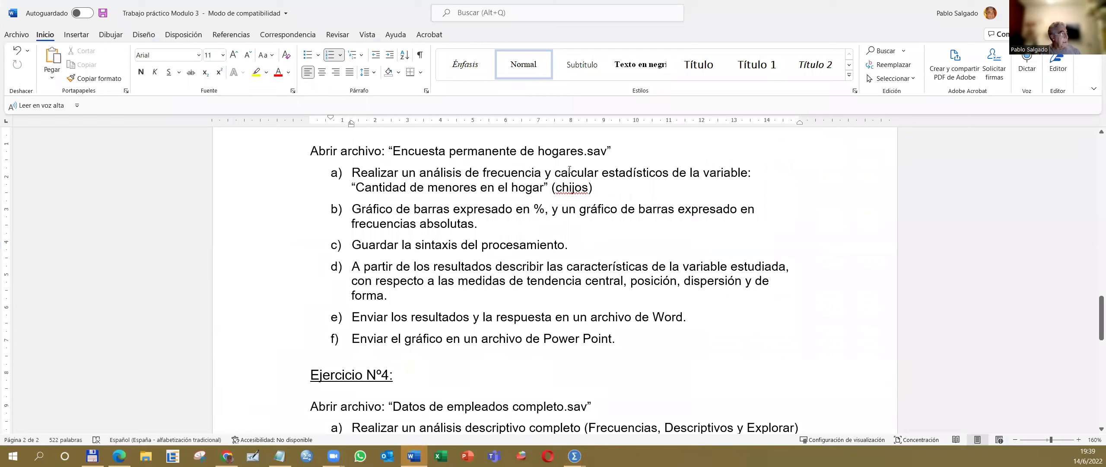
drag(353, 172, 679, 185)
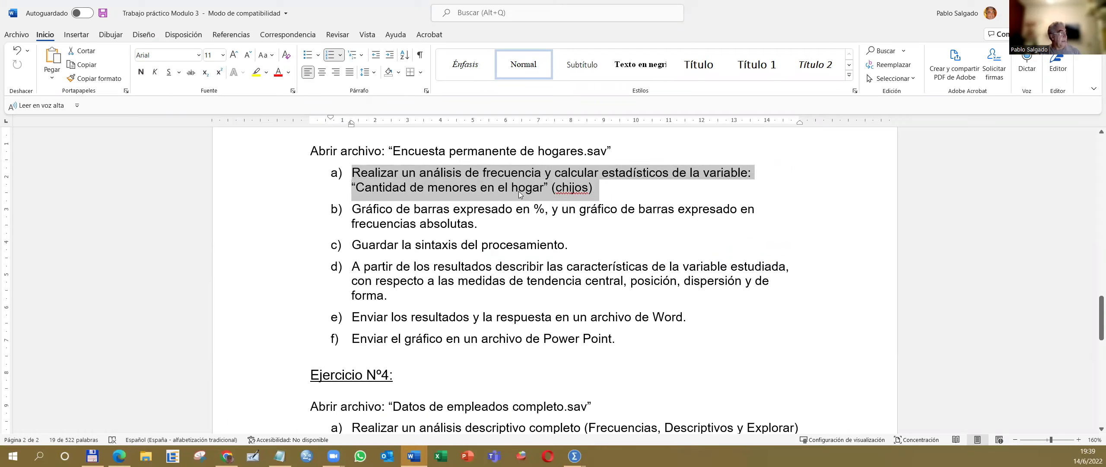
click(575, 456)
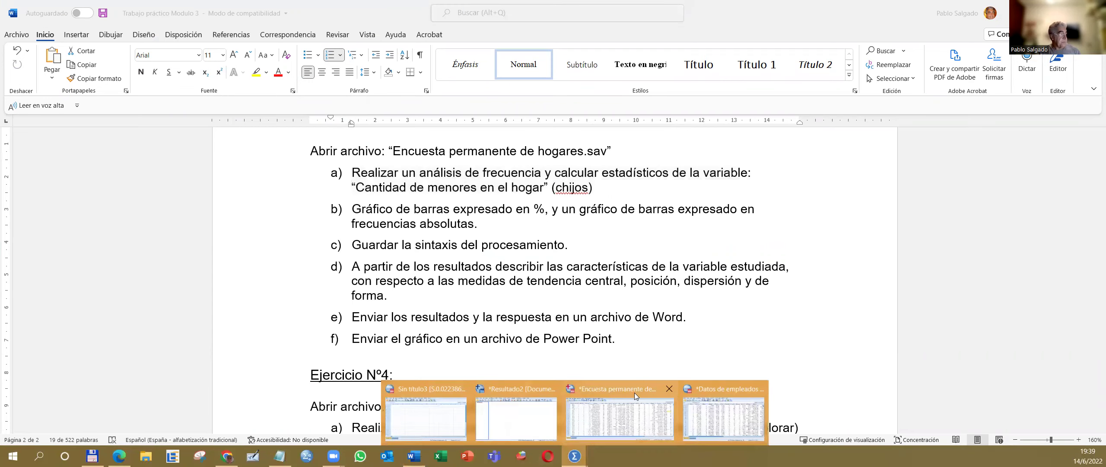
click(634, 392)
Step: Start a Frequencies analysis on the household survey data and list the available variables by name instead of label
click(173, 19)
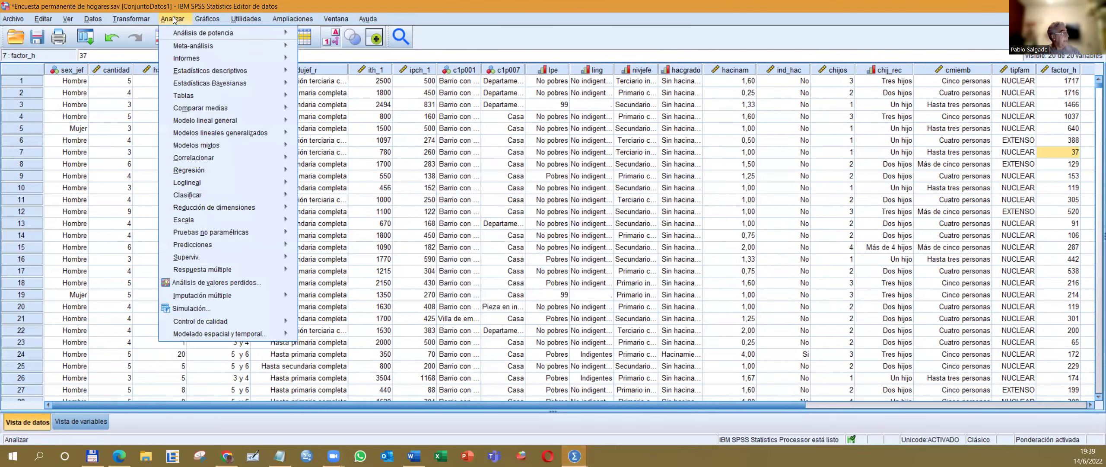
mouse_move(224, 72)
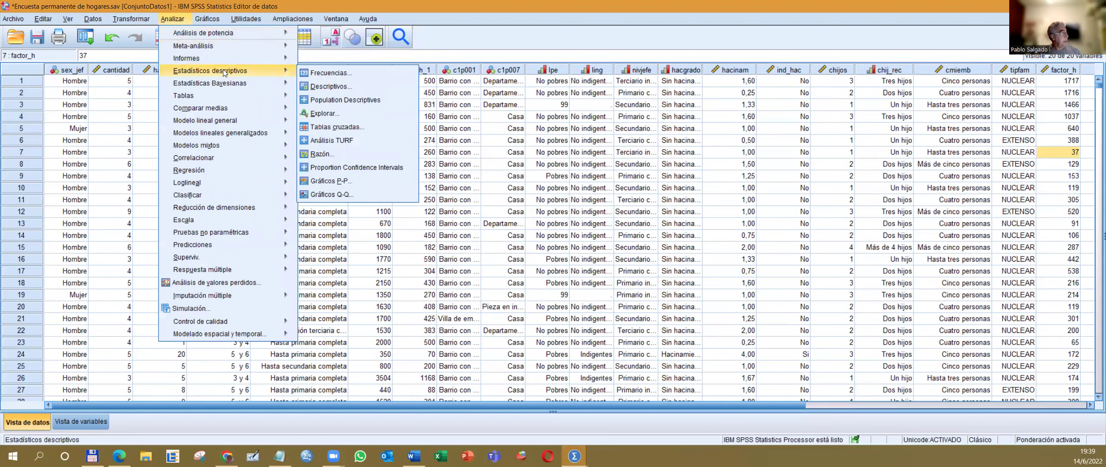
click(331, 73)
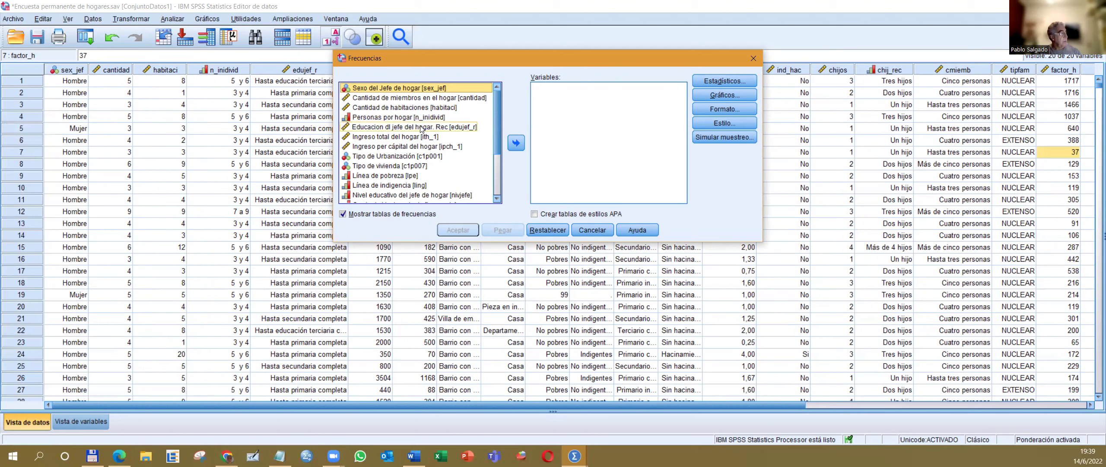
right_click(423, 128)
click(409, 141)
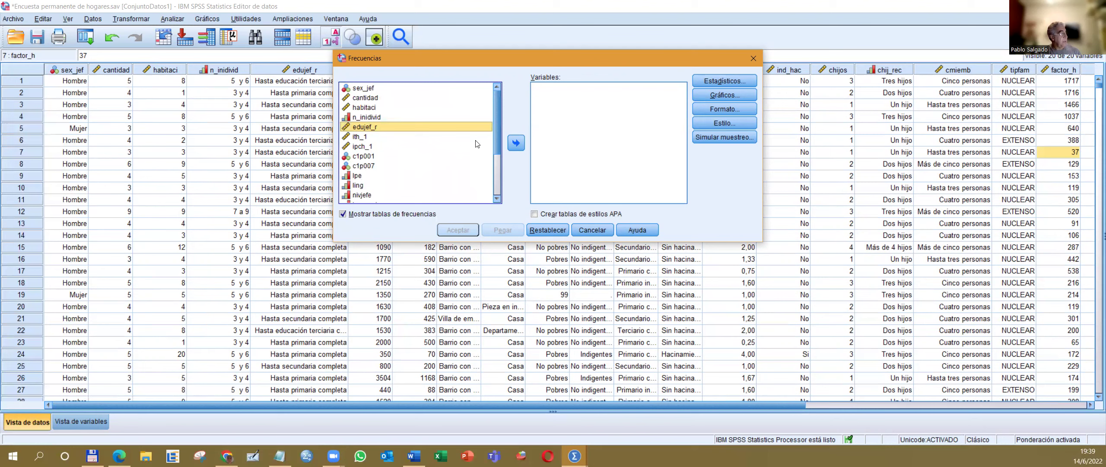
Step: Add chijos to the variables of the frequency analysis and switch the variable list back to showing labels
drag(498, 125, 498, 167)
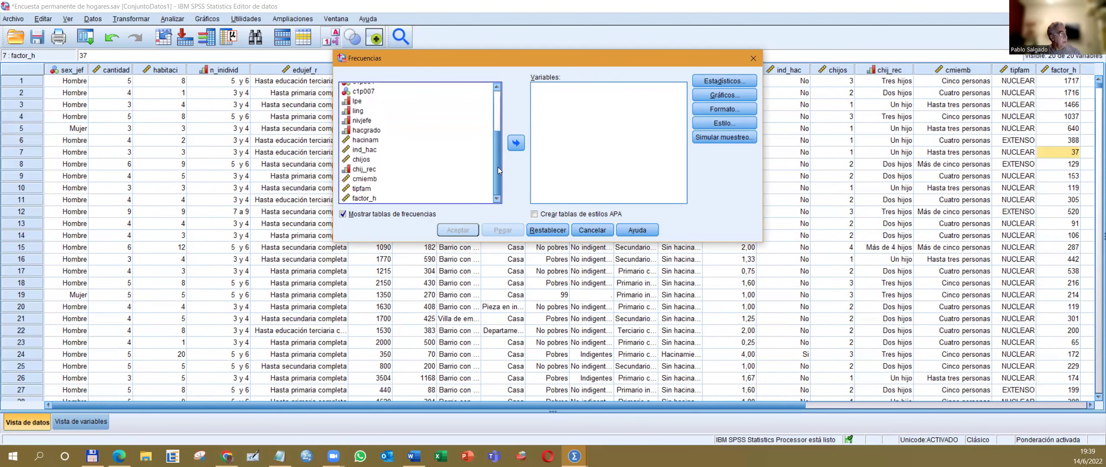
click(370, 161)
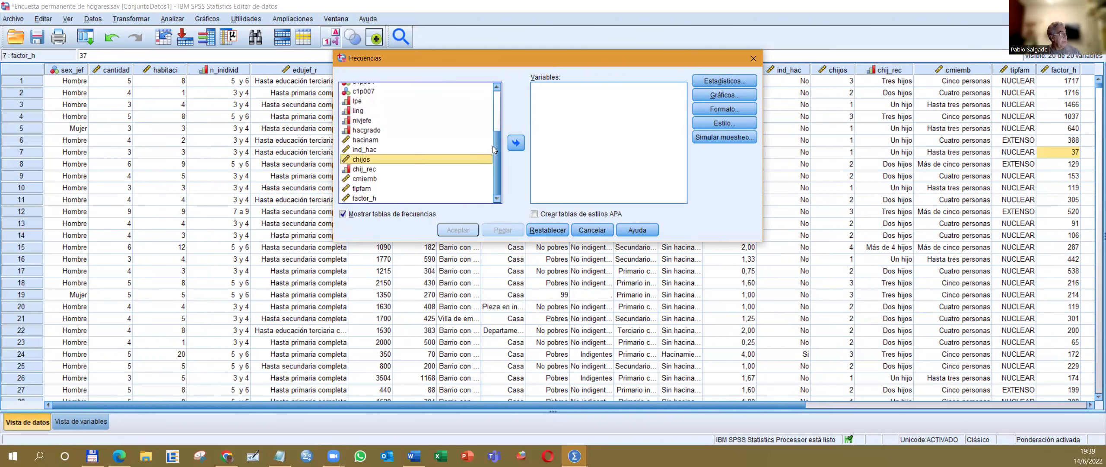
click(522, 143)
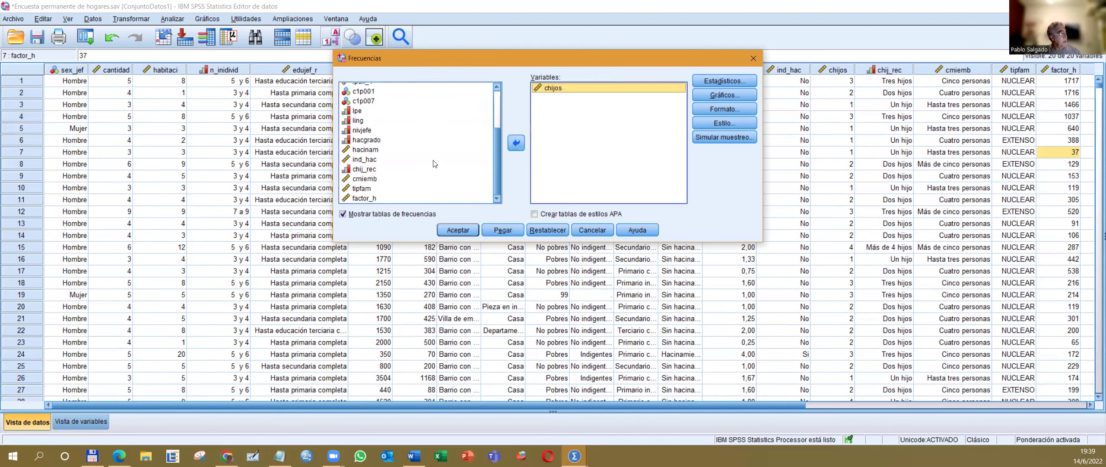
right_click(402, 145)
click(401, 166)
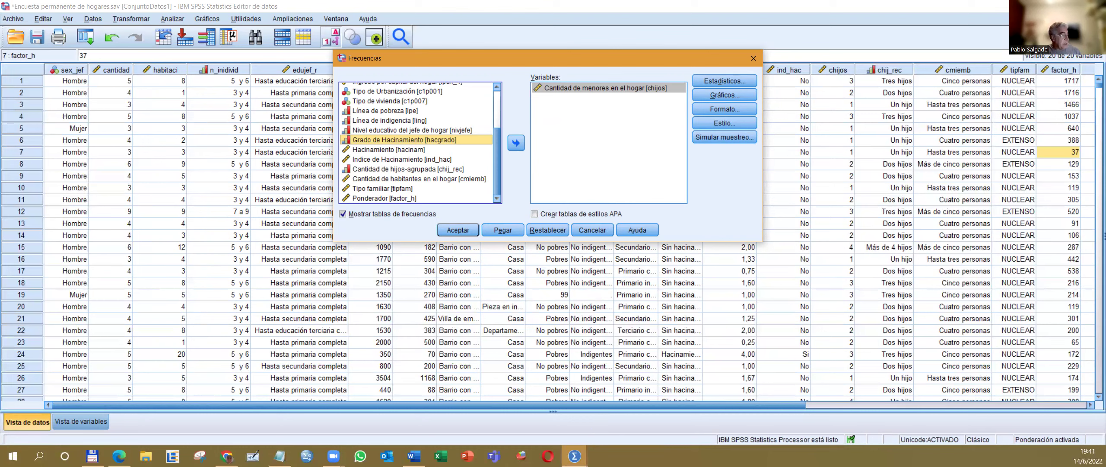
Step: Add a bar chart with values expressed as percentages (Porcentajes) to the frequency analysis
click(723, 95)
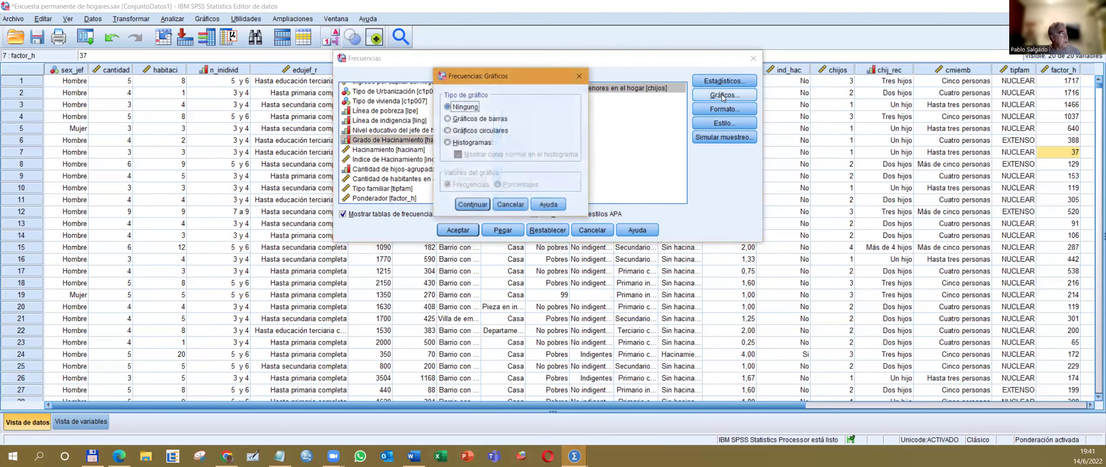
click(448, 118)
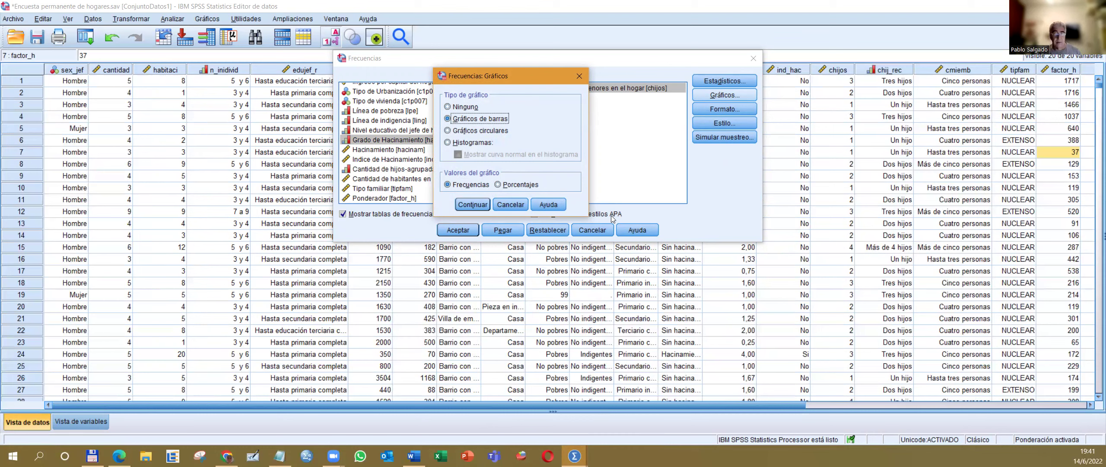
click(497, 185)
click(465, 189)
click(506, 185)
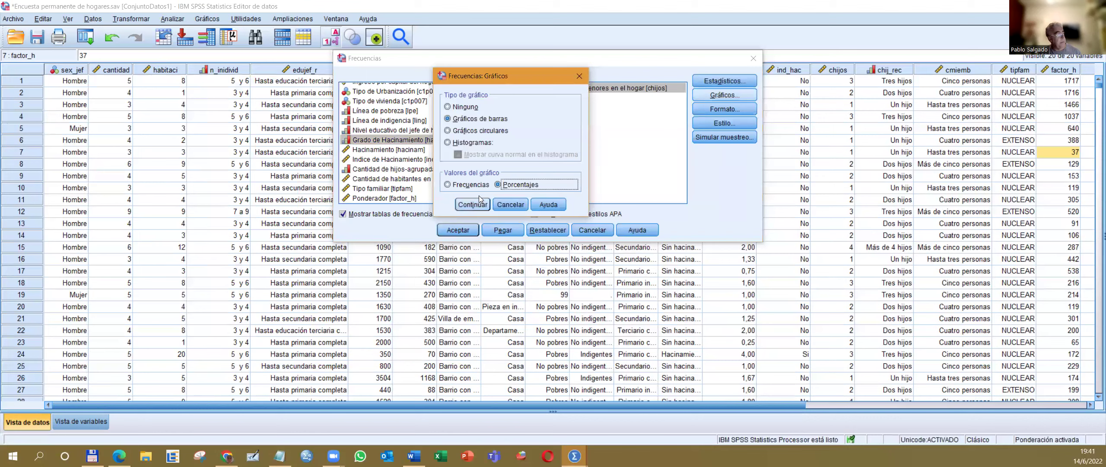
click(466, 184)
click(512, 186)
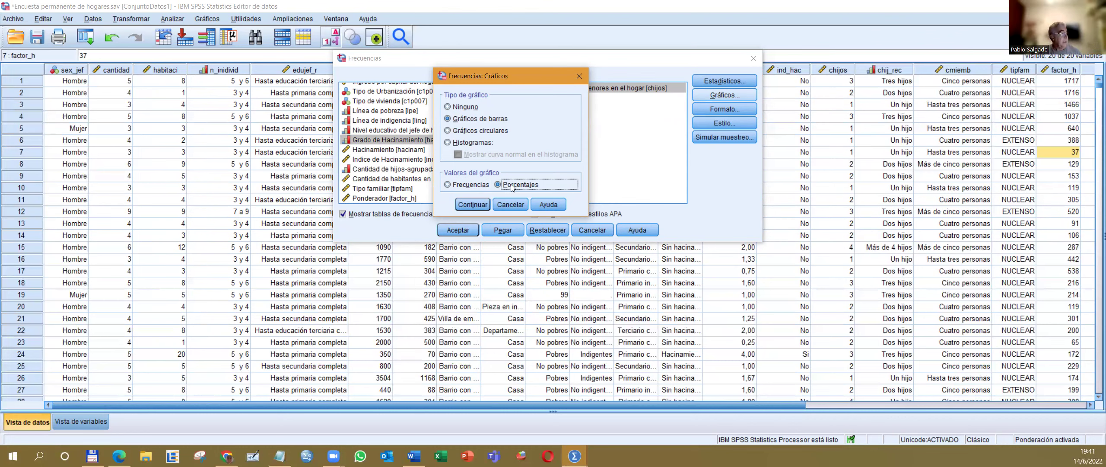
click(470, 144)
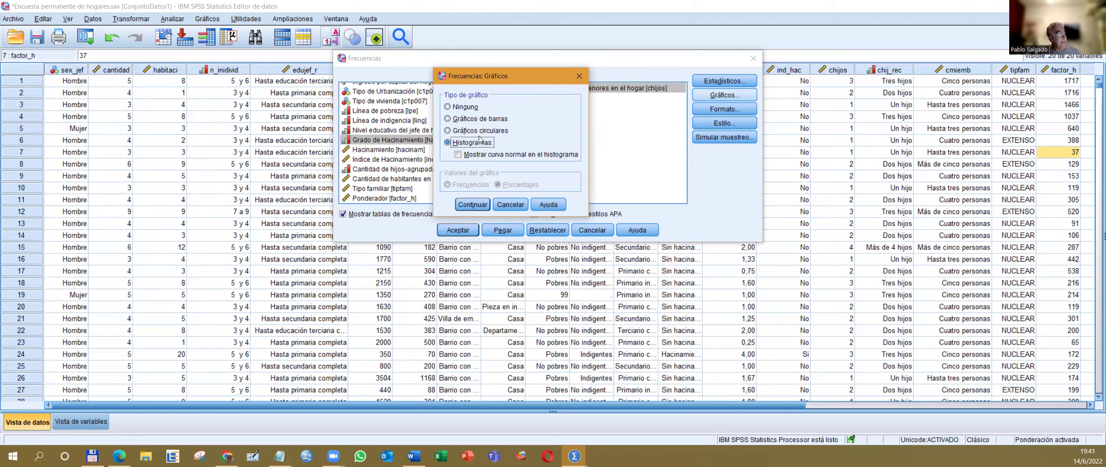
click(478, 120)
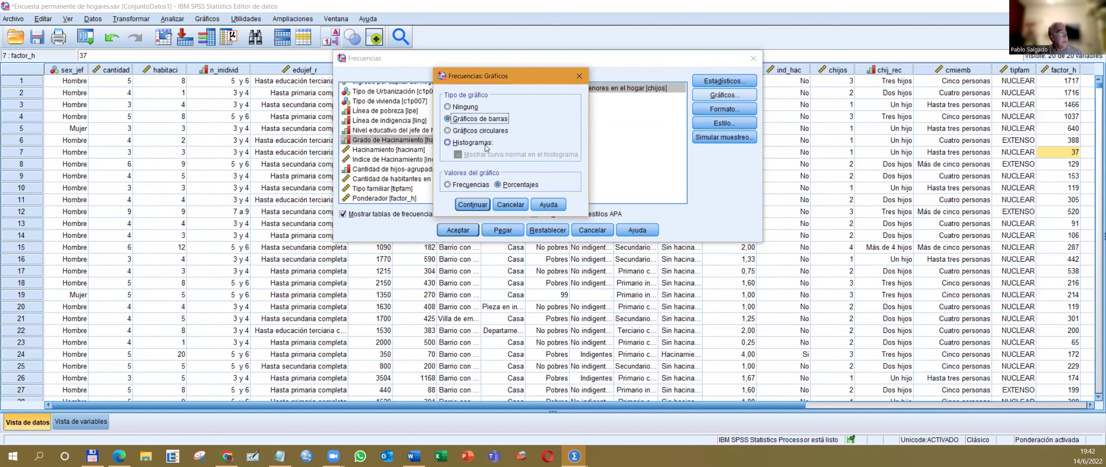
click(476, 205)
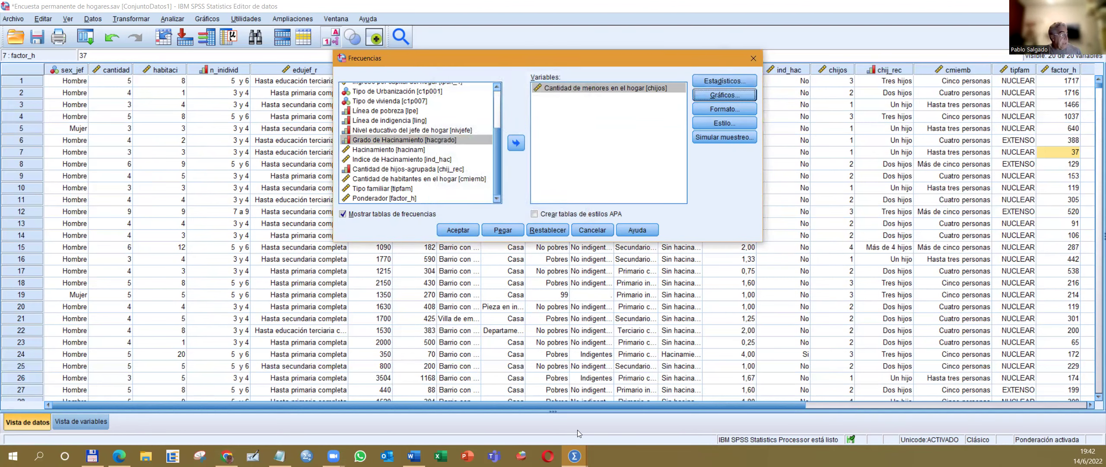
Step: Select the mean, median, mode, standard deviation, minimum and maximum as statistics for the frequency analysis
click(720, 82)
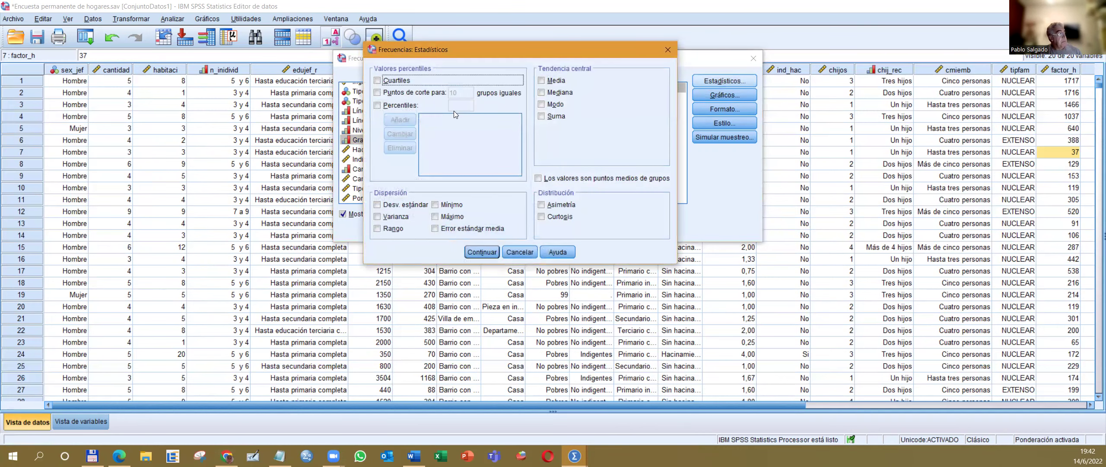
click(551, 81)
click(545, 92)
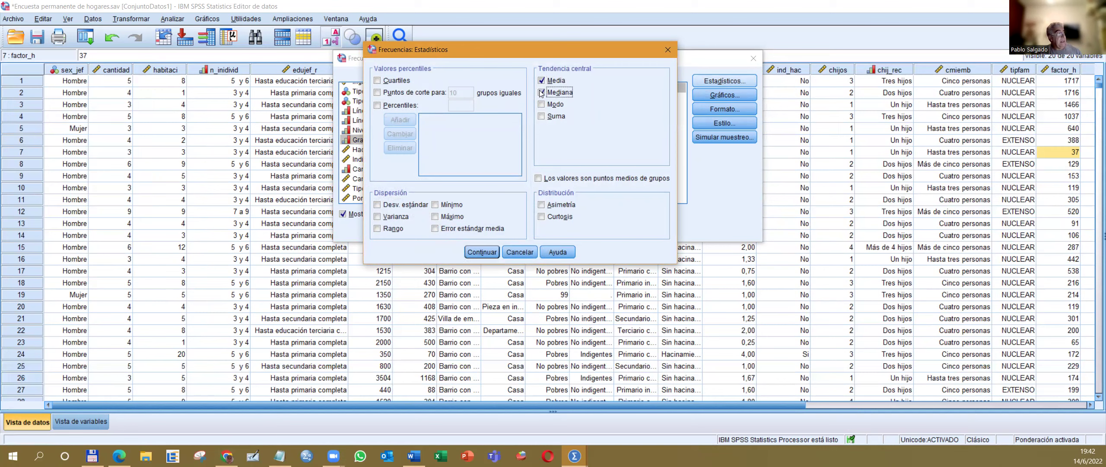
click(543, 105)
click(377, 205)
click(435, 216)
click(435, 205)
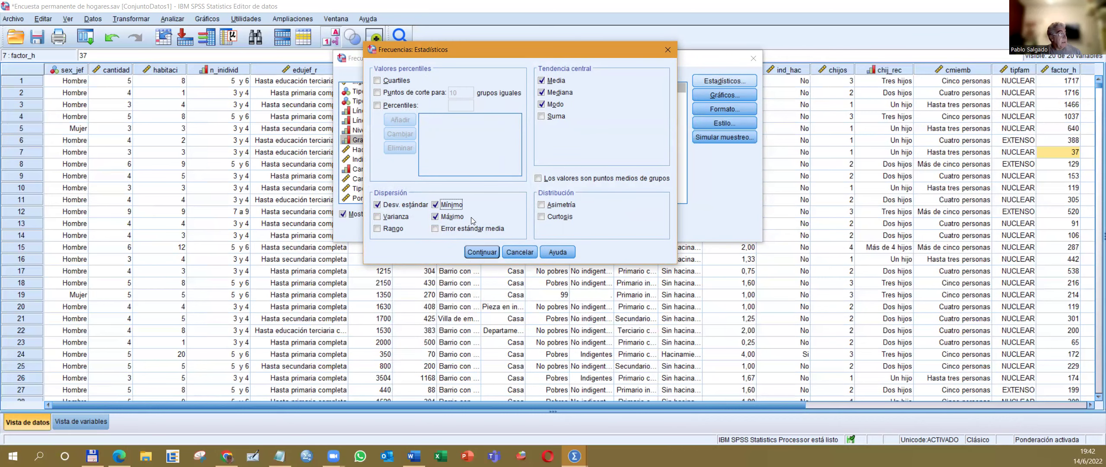
Step: Add quartiles, cut points for 10 equal groups, skewness and kurtosis to the statistics, and paste the analysis as syntax
click(378, 80)
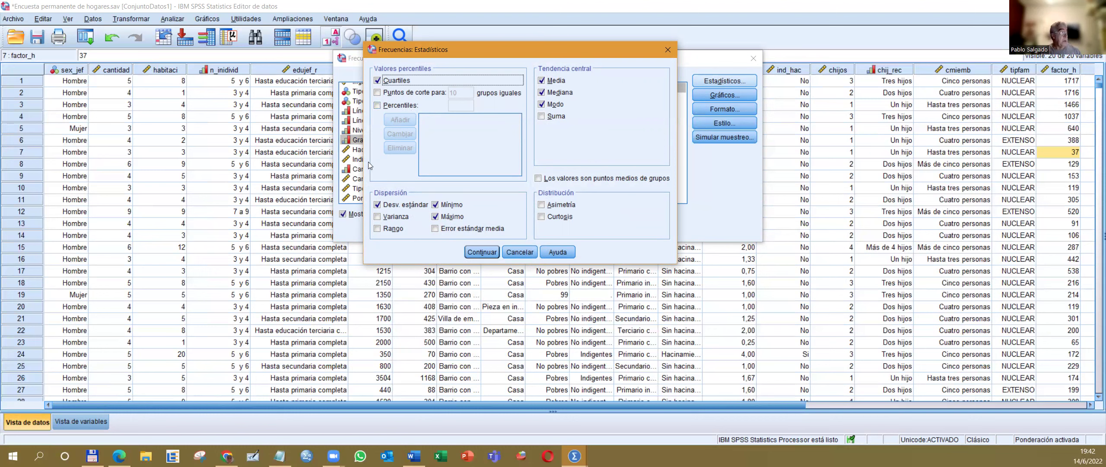
click(377, 93)
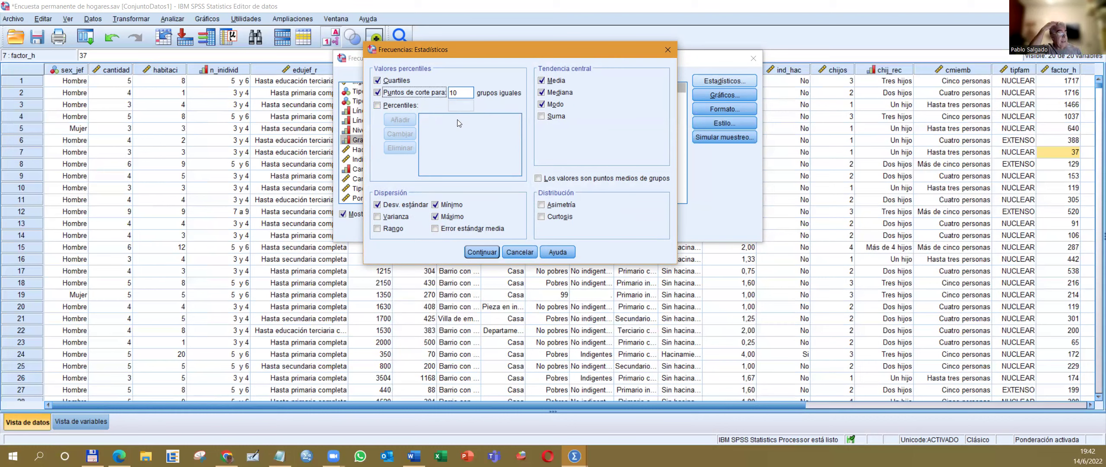
click(542, 205)
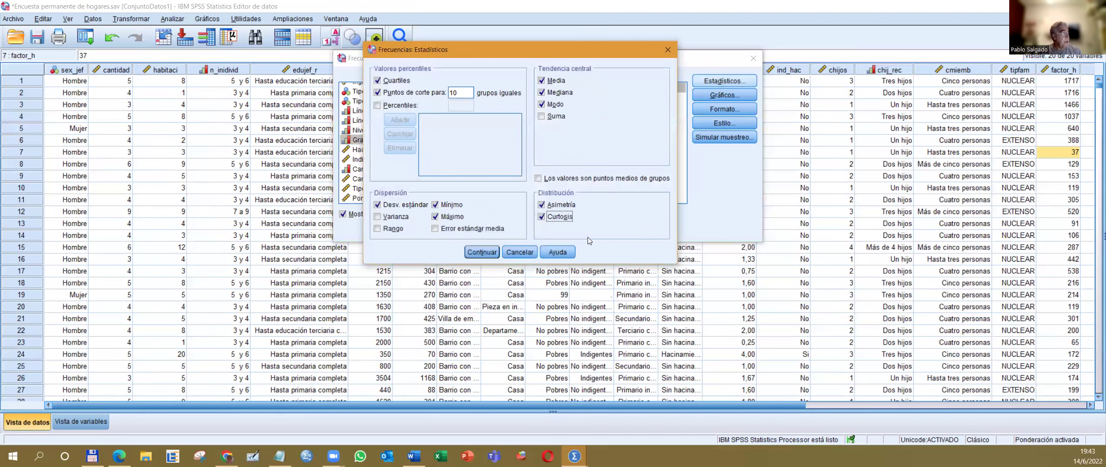
click(481, 253)
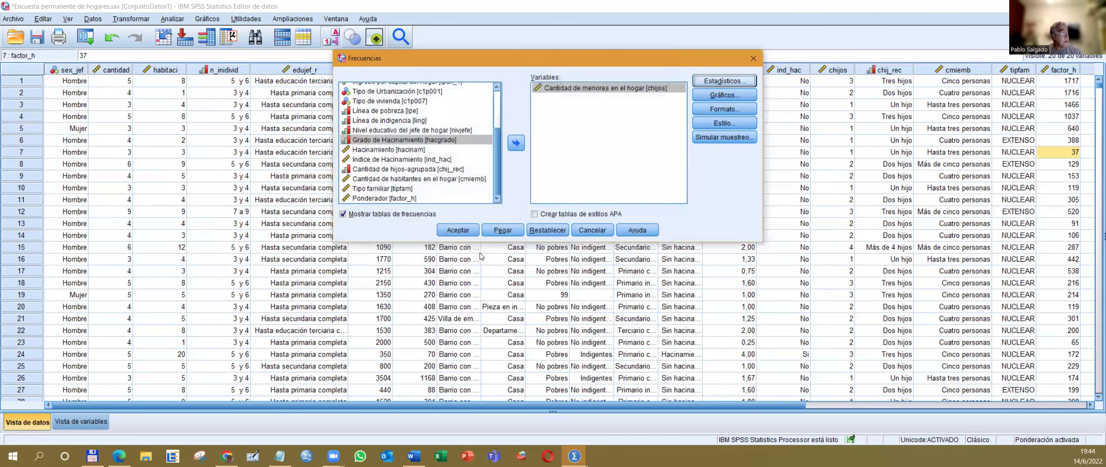
click(500, 231)
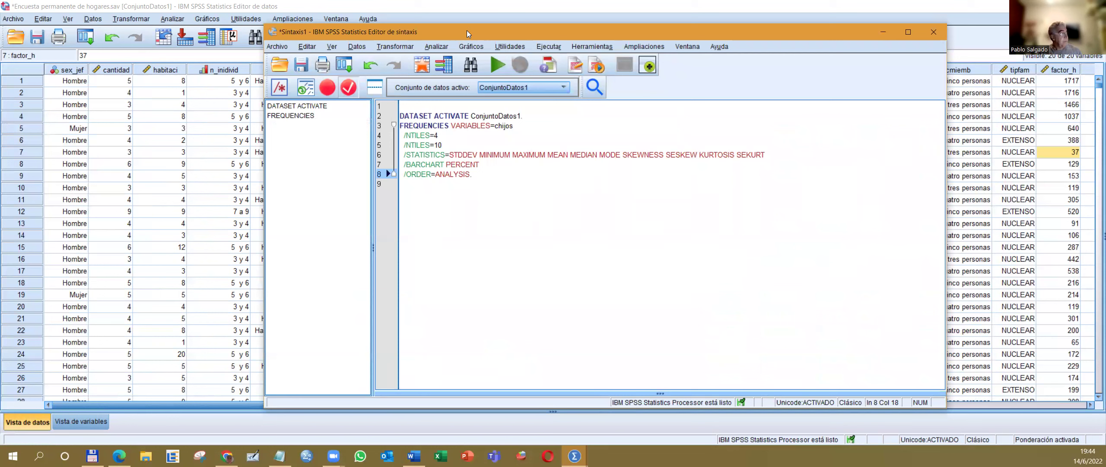
Step: Review the NTILES and variable lines of the pasted FREQUENCIES syntax and check which dataset is active for it
click(436, 135)
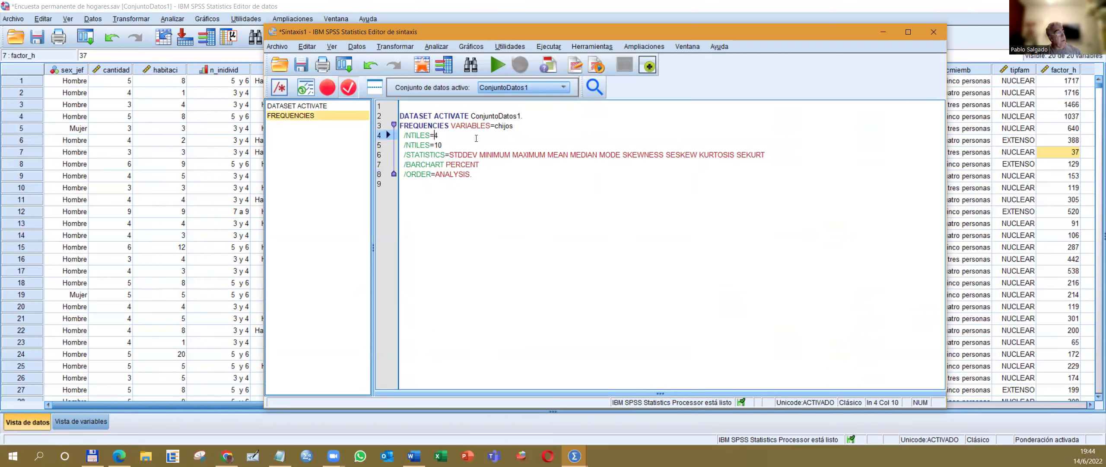
click(442, 145)
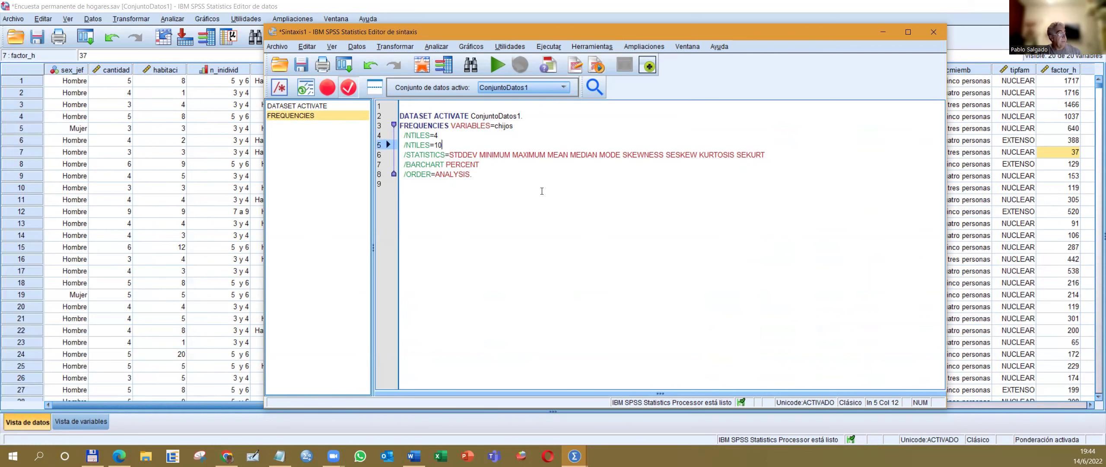
drag(526, 114, 399, 116)
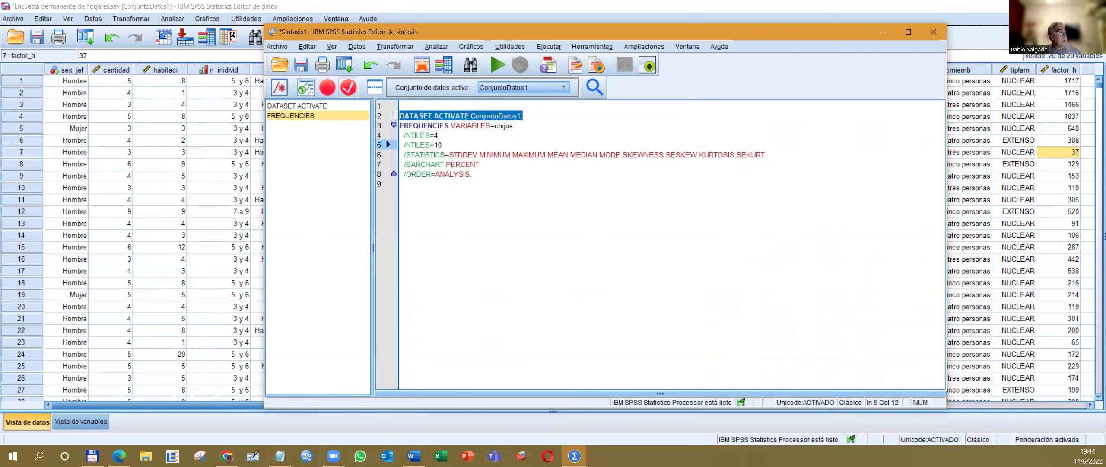
click(564, 88)
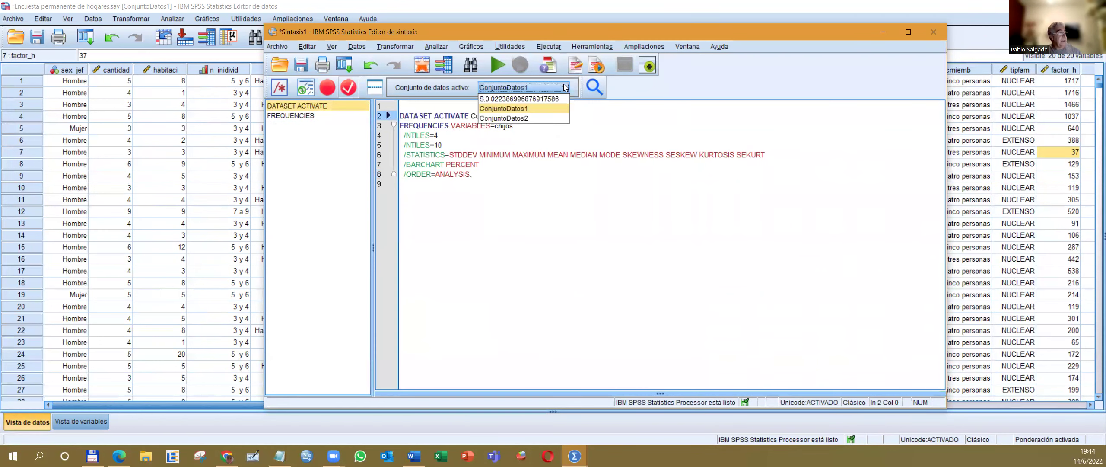
click(516, 109)
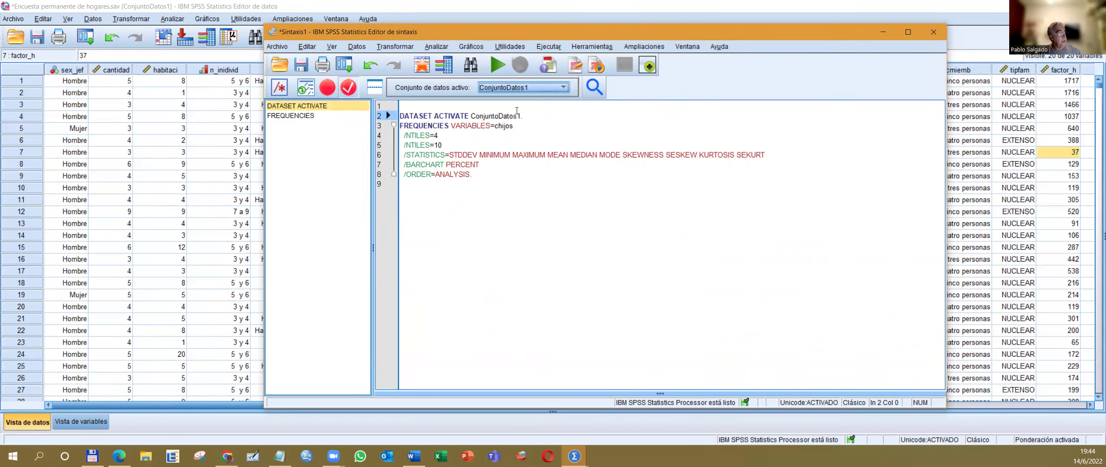
click(564, 87)
click(537, 124)
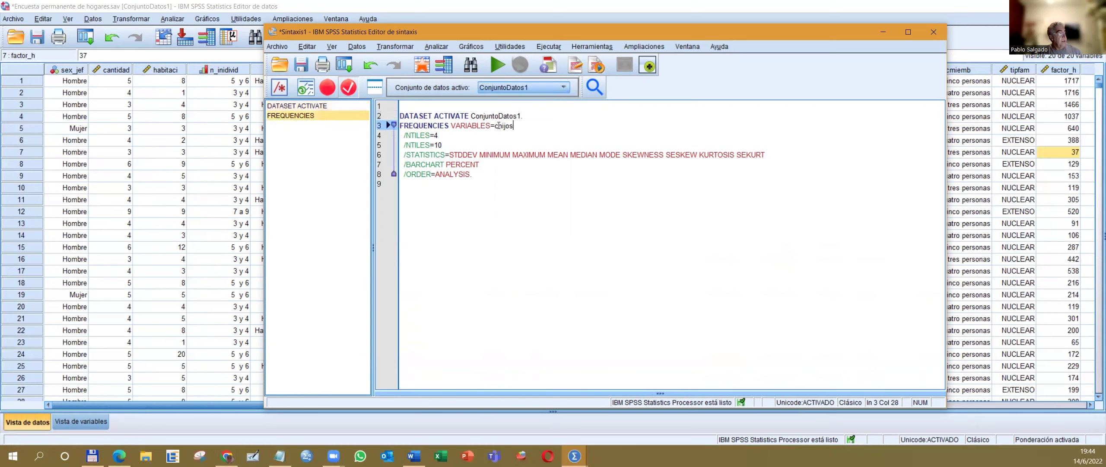
click(528, 116)
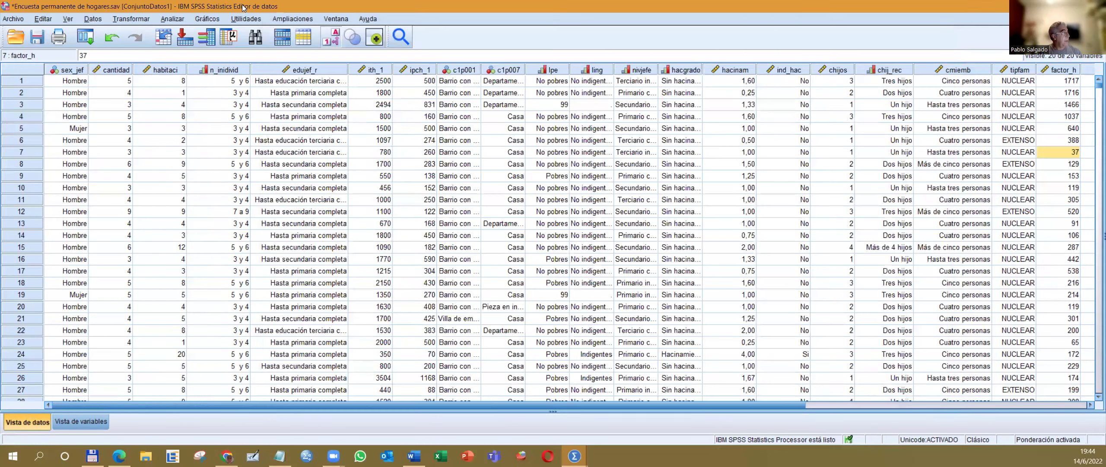
Step: Switch to the empty Sin título3 data editor window and close it
click(347, 22)
click(337, 19)
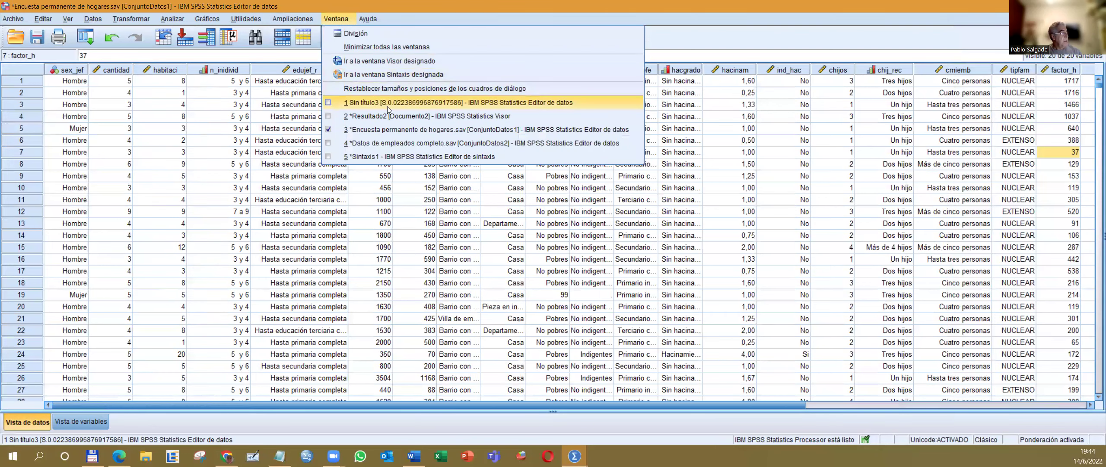
click(406, 103)
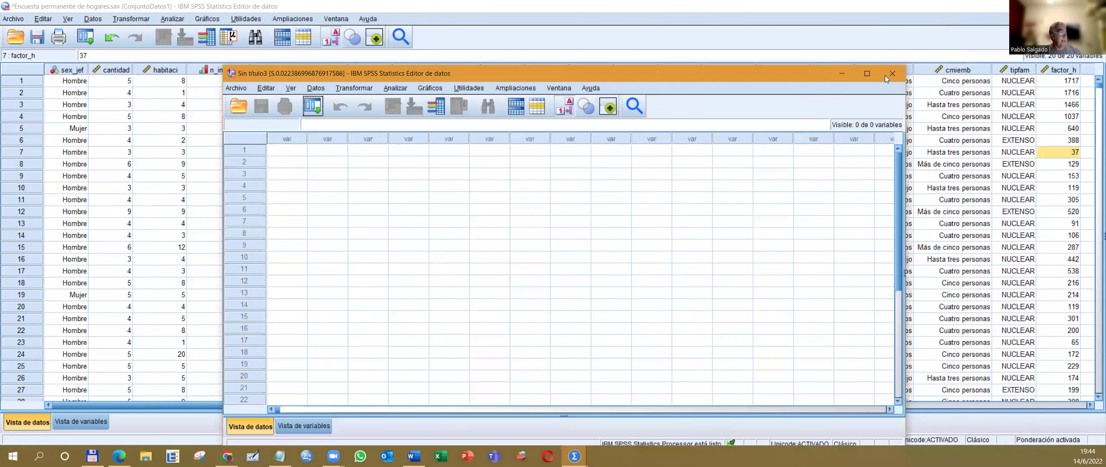
click(887, 76)
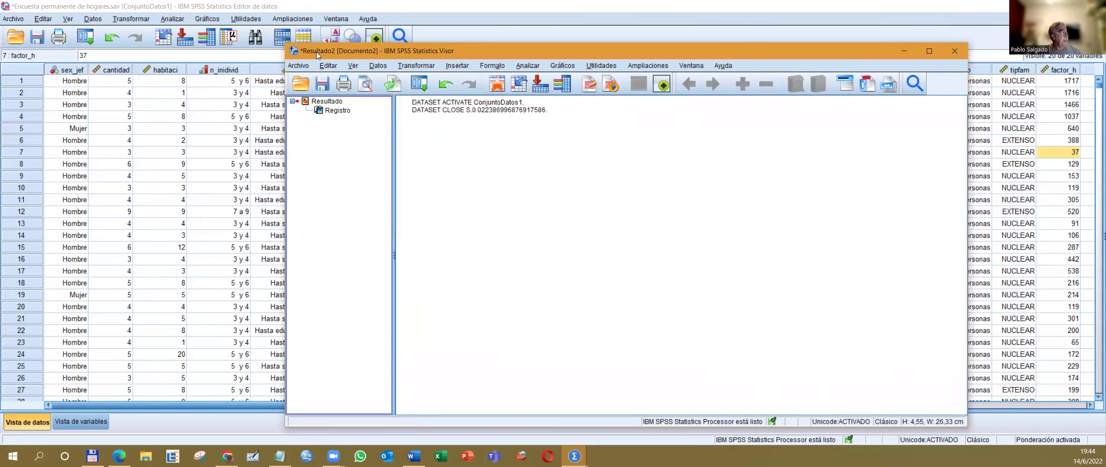
Step: Close the Resultado2 output viewer without saving its contents
click(335, 19)
click(952, 54)
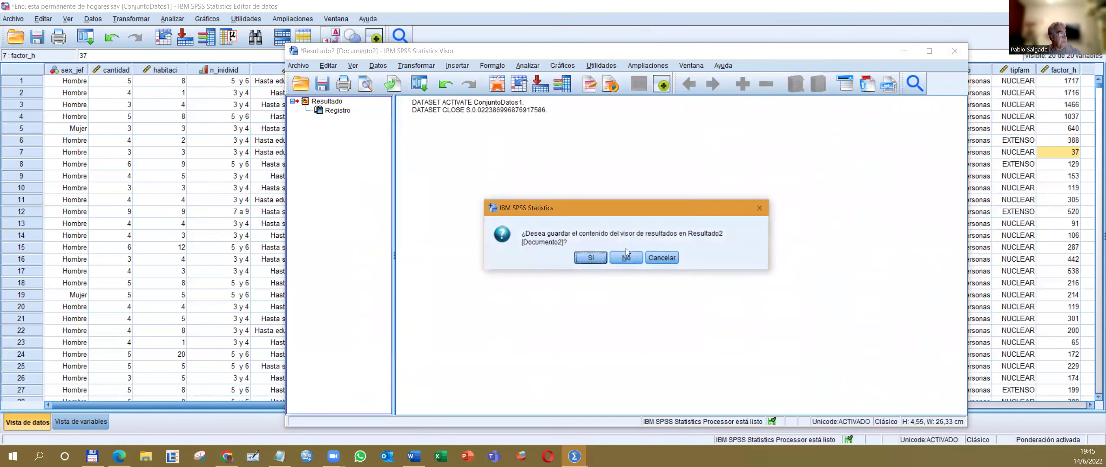
click(626, 255)
mouse_move(575, 456)
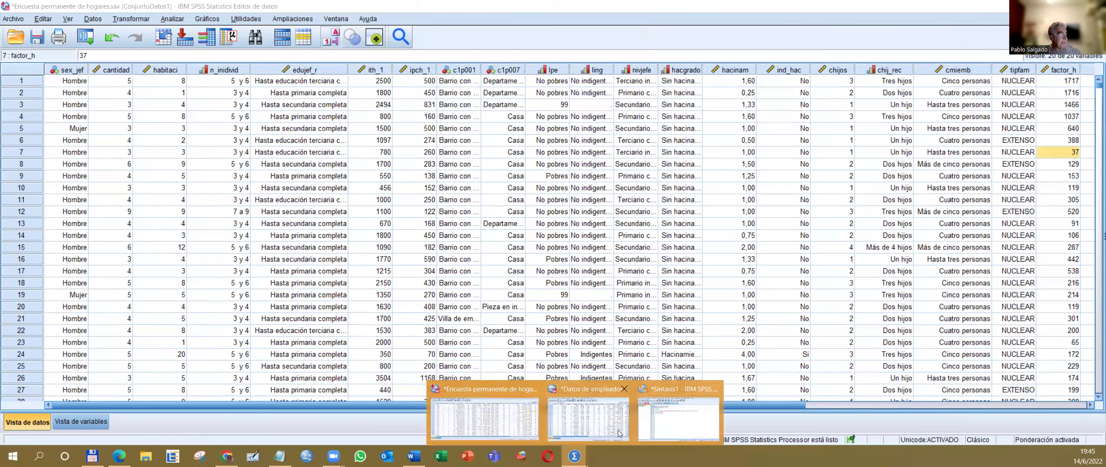
Step: Return to the syntax window and delete the DATASET ACTIVATE line above the FREQUENCIES command
click(586, 415)
drag(523, 115, 400, 116)
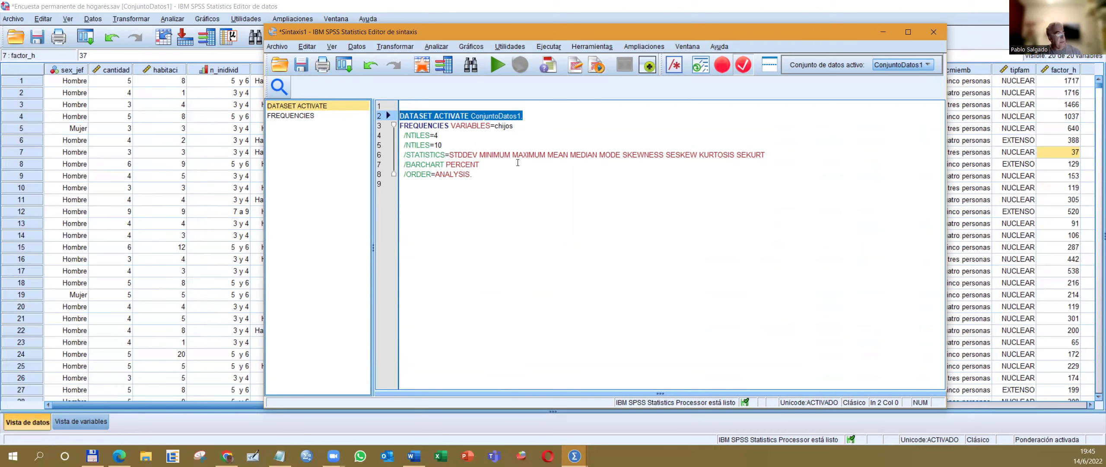
drag(523, 116, 395, 114)
key(Delete)
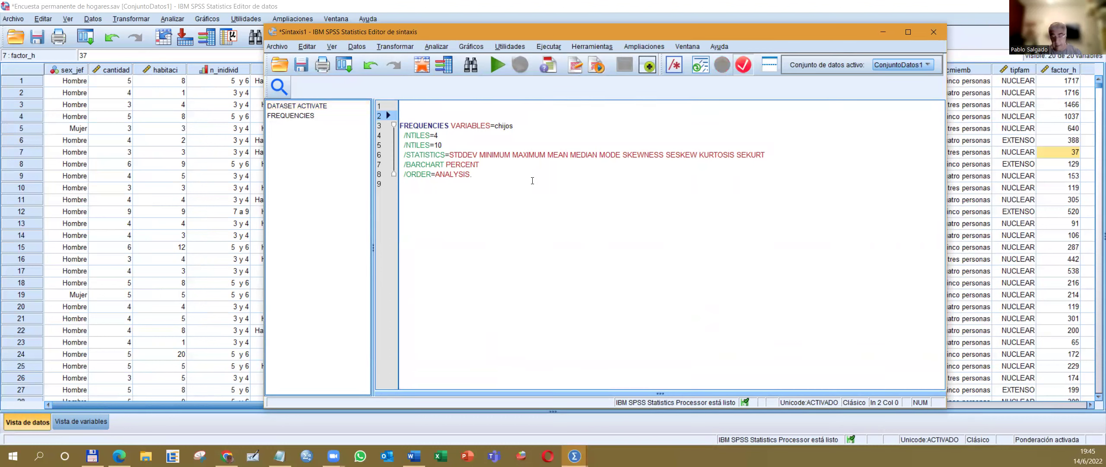
Step: Write the comment "Descriptivo de la variable Nro de hijos" above the FREQUENCIES command, framed by a row of asterisks on both sides
text(*)
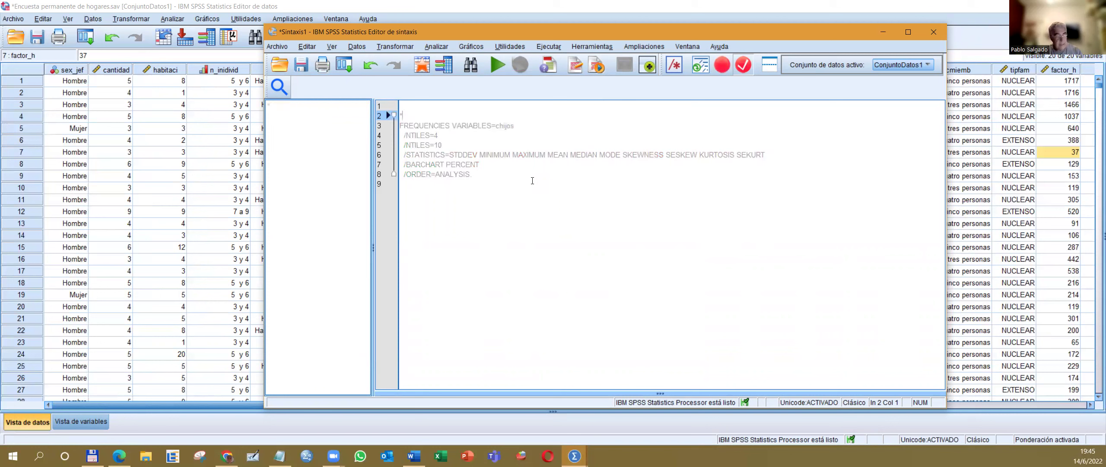
text(Descript)
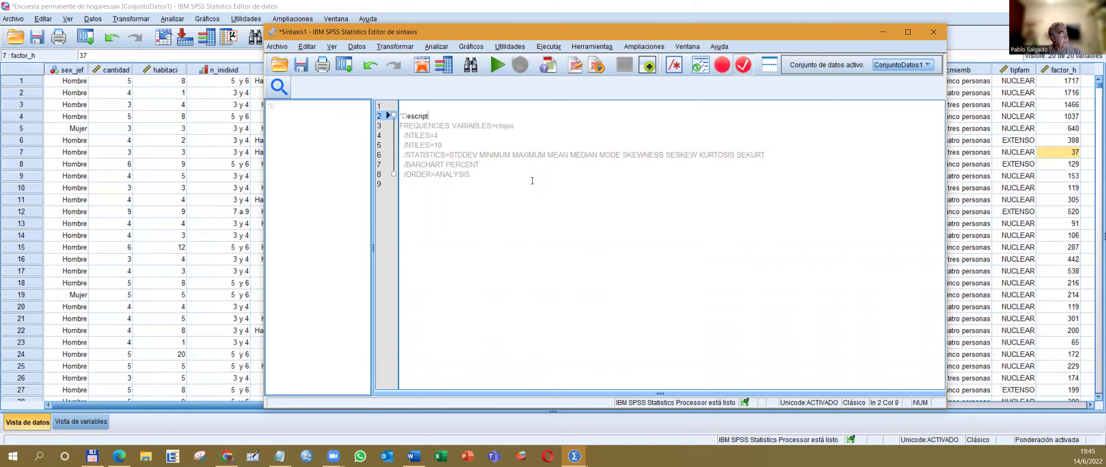
text(ivo de la )
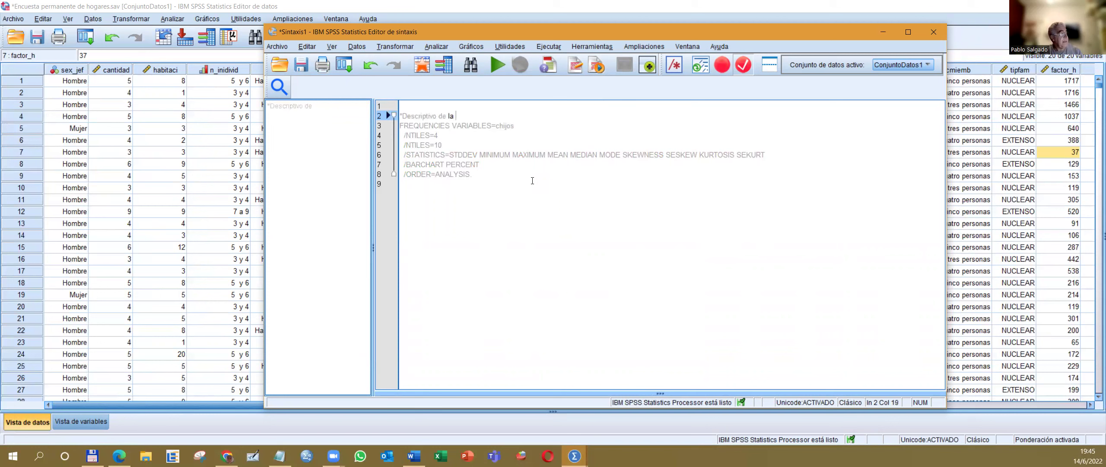
text(variable Nro de hijos)
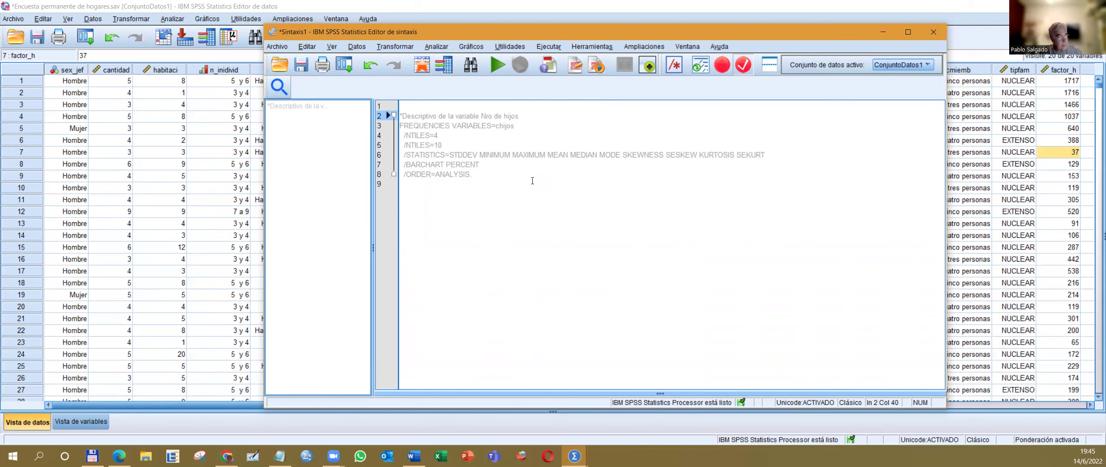
text(.)
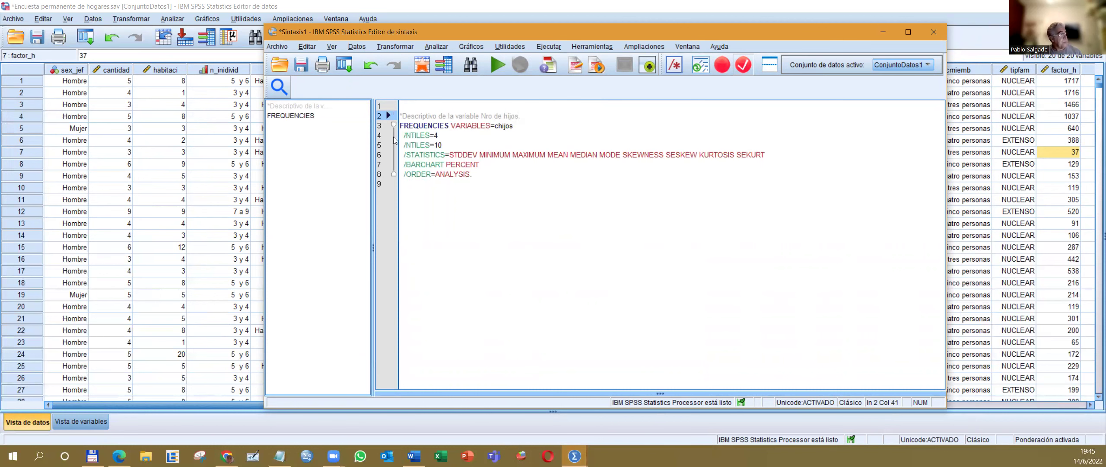
text(******)
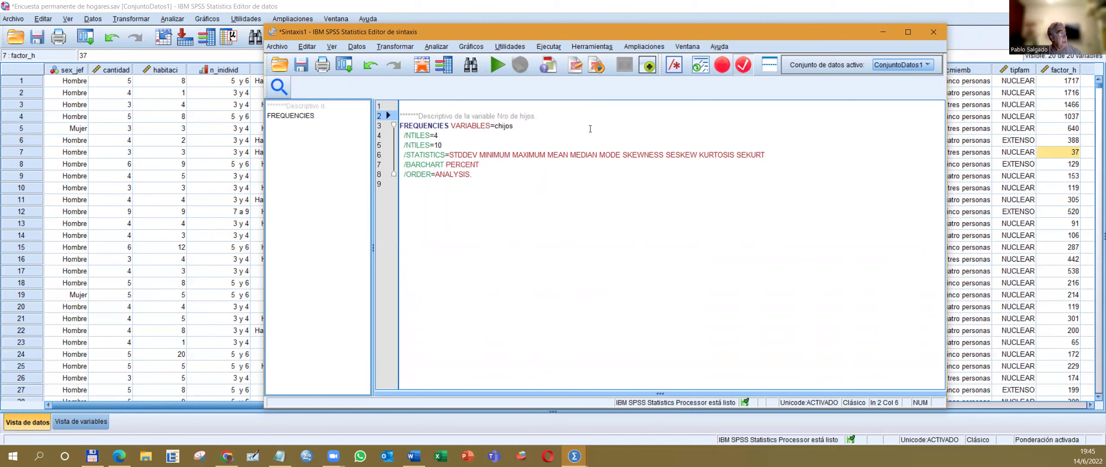
click(534, 117)
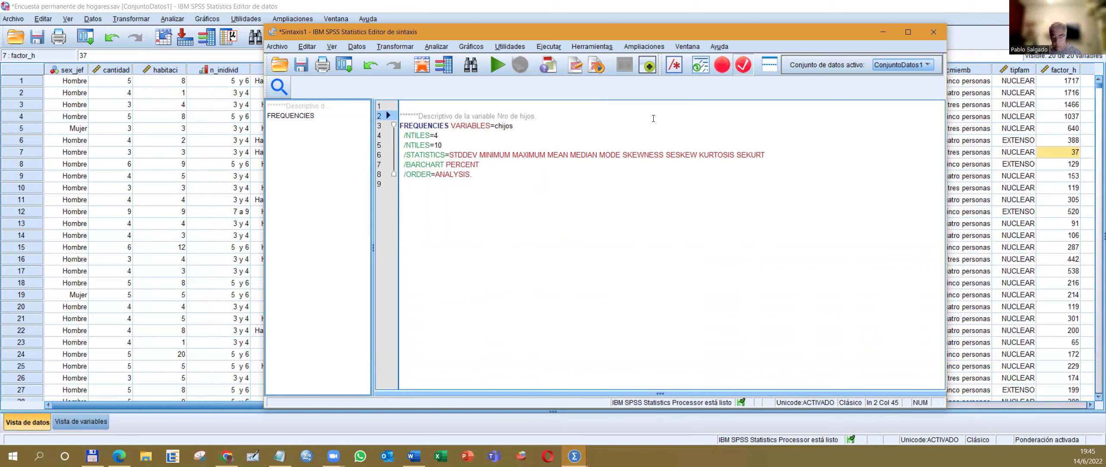
text(******)
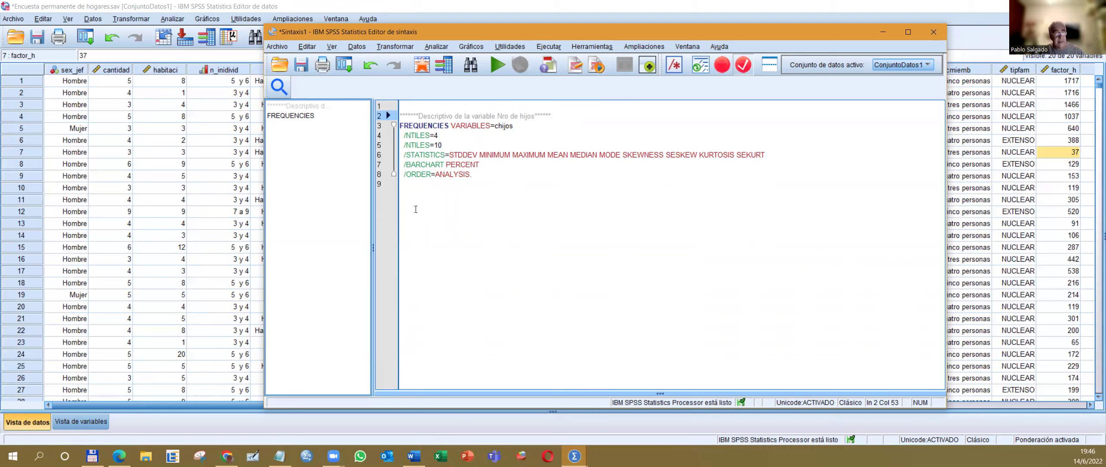
Step: Run the whole syntax block, from the comment through the /ORDER=ANALYSIS line, as a selection
drag(489, 174, 415, 103)
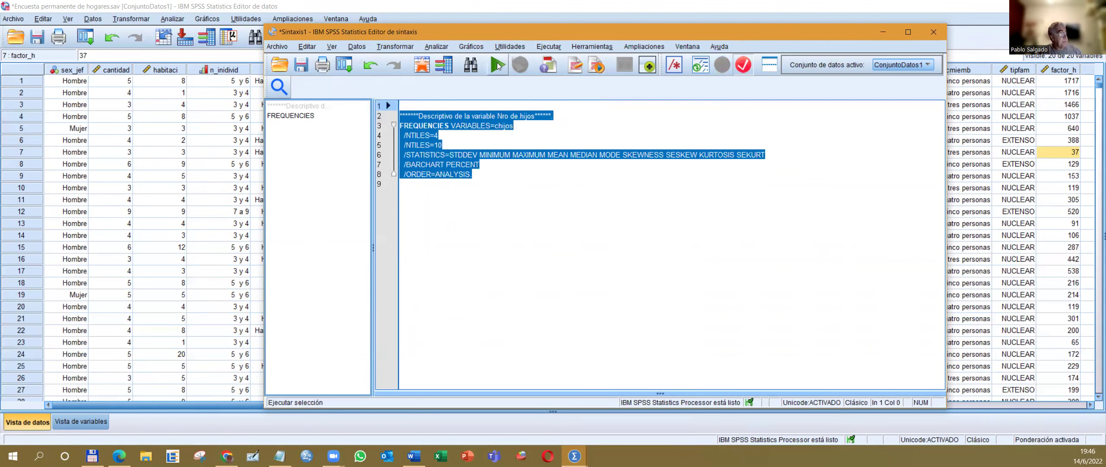
click(549, 47)
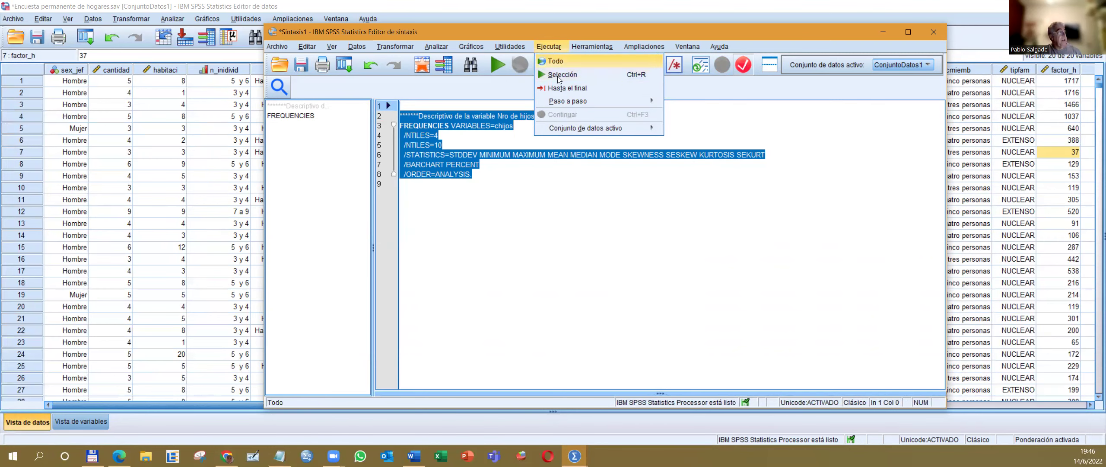
click(497, 66)
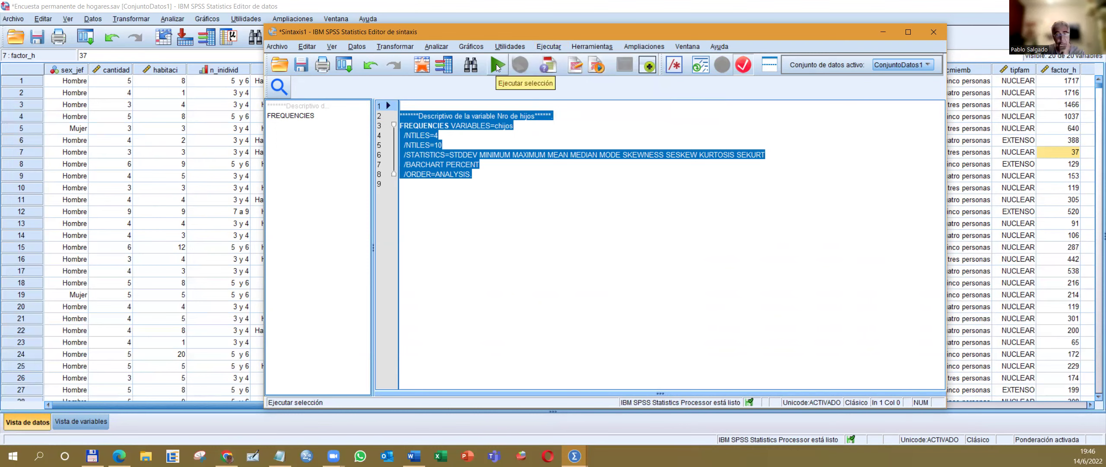
click(497, 66)
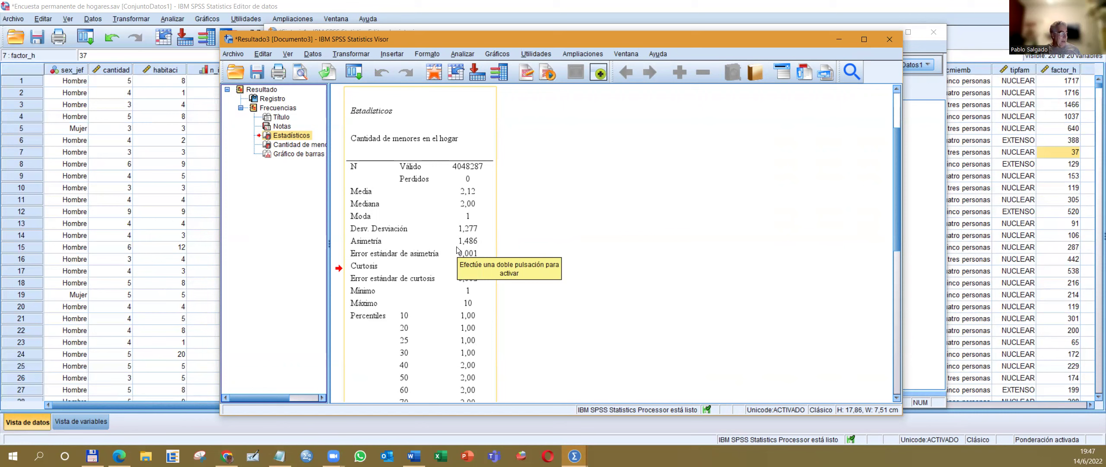
Step: Review the statistics and percentiles, the frequency table and the percentage bar chart of Cantidad de menores en el hogar in the output
scroll(432, 248, down, 2)
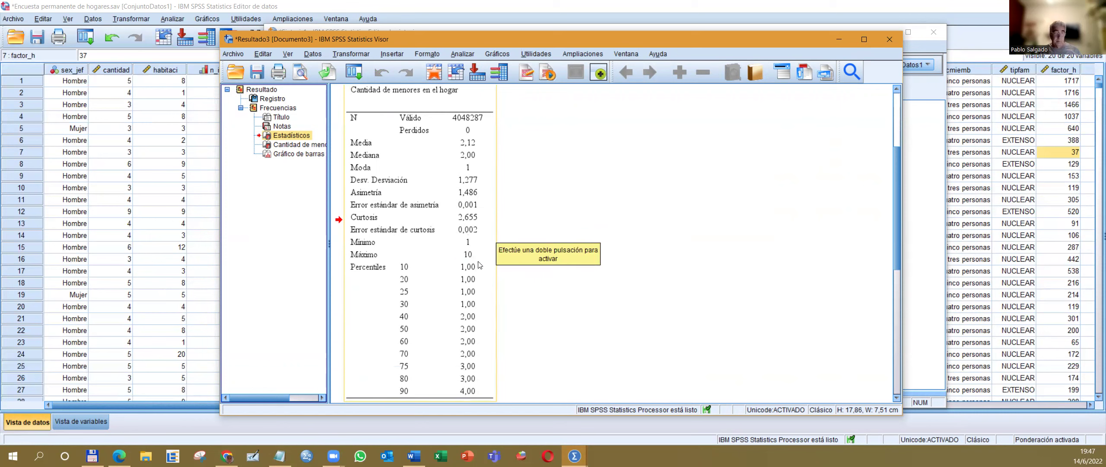
scroll(479, 264, down, 6)
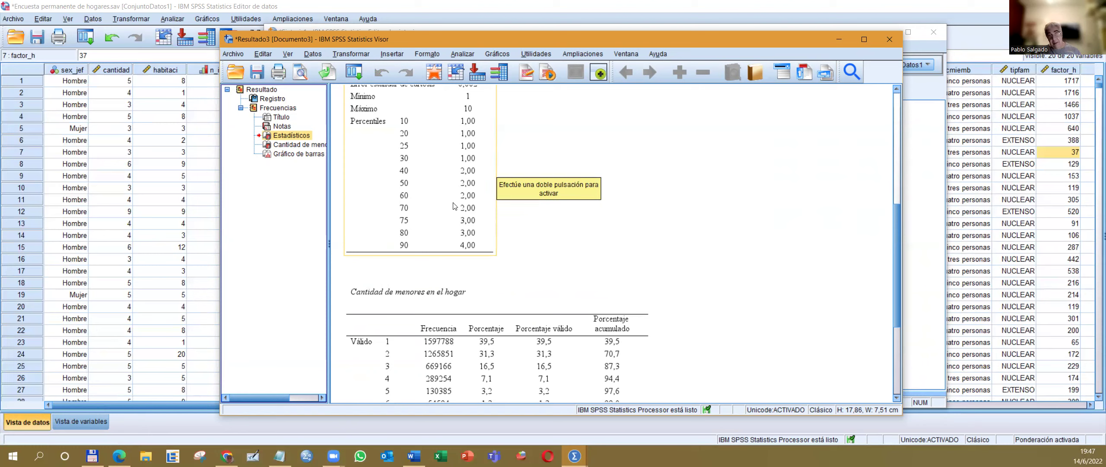
scroll(449, 238, down, 4)
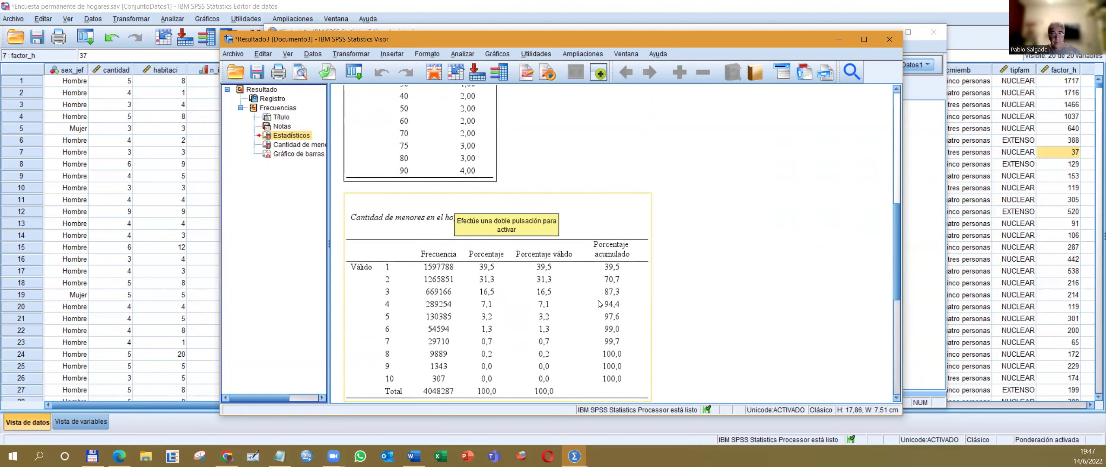
scroll(622, 303, down, 1)
scroll(622, 303, down, 5)
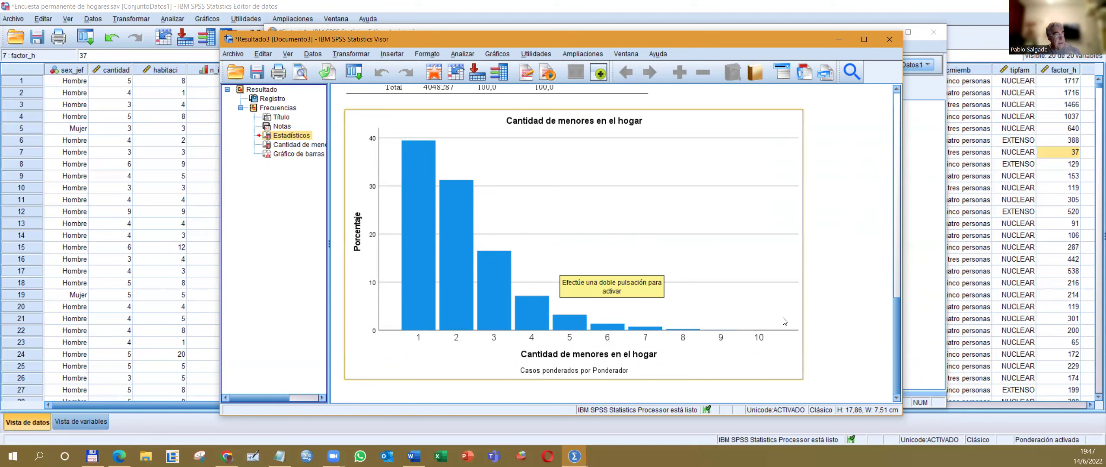
scroll(581, 286, up, 3)
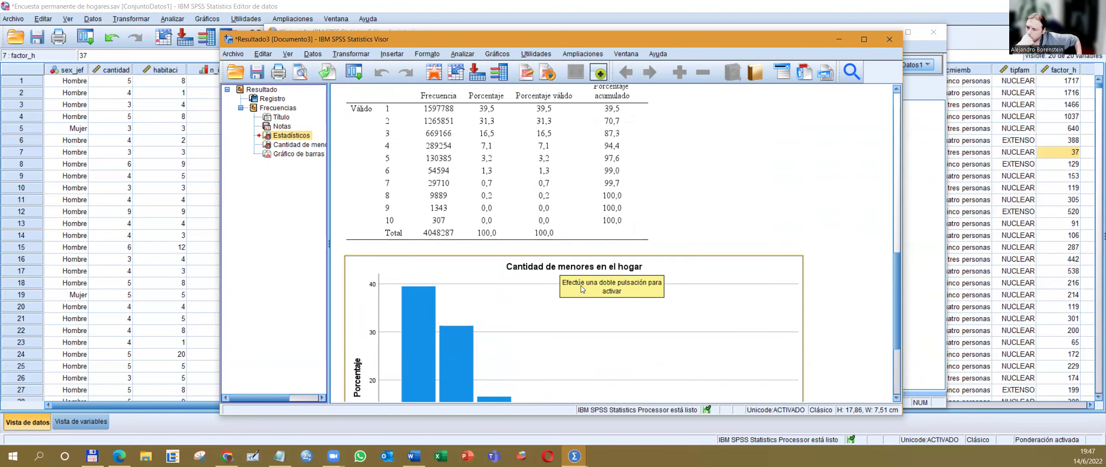
Step: Copy the Cantidad de menores en el hogar frequency table and paste it at A1 of a new blank Excel workbook
right_click(458, 127)
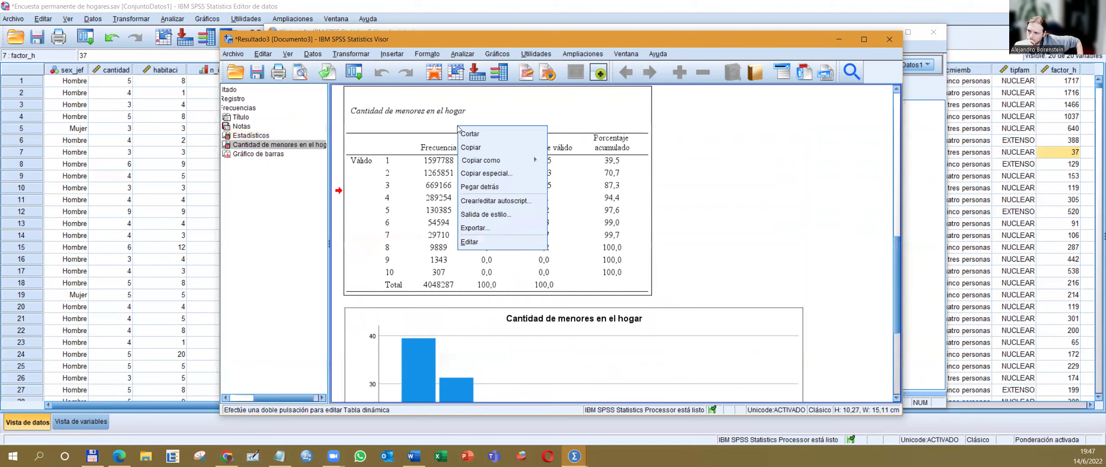
click(467, 150)
click(562, 358)
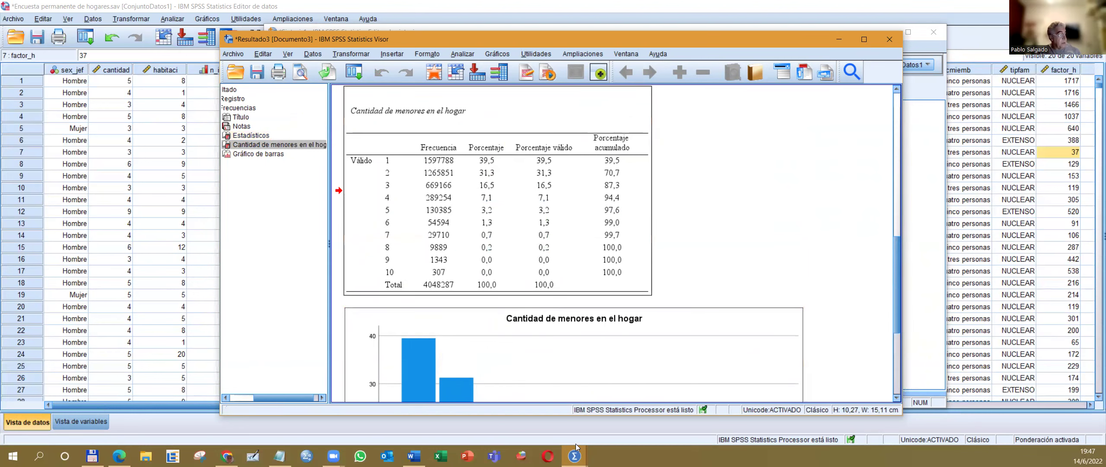
click(440, 455)
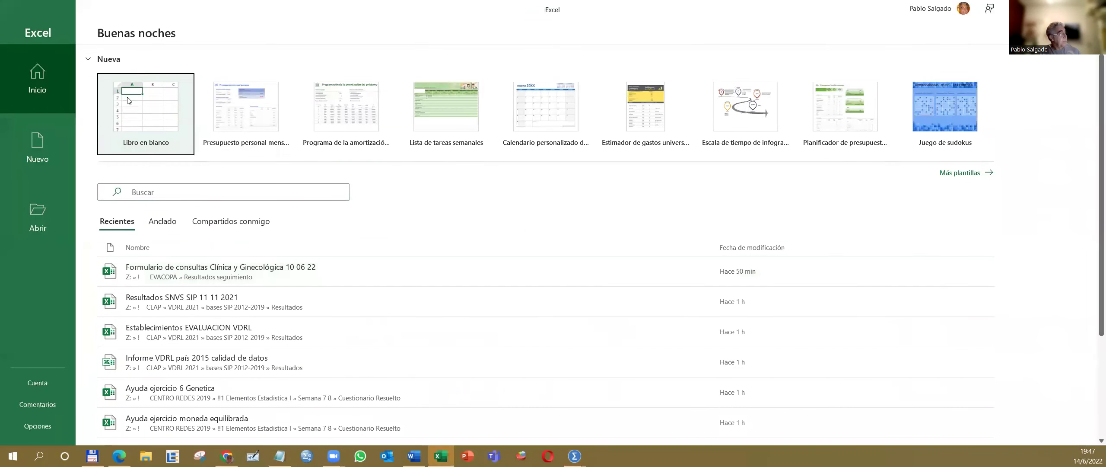
click(131, 95)
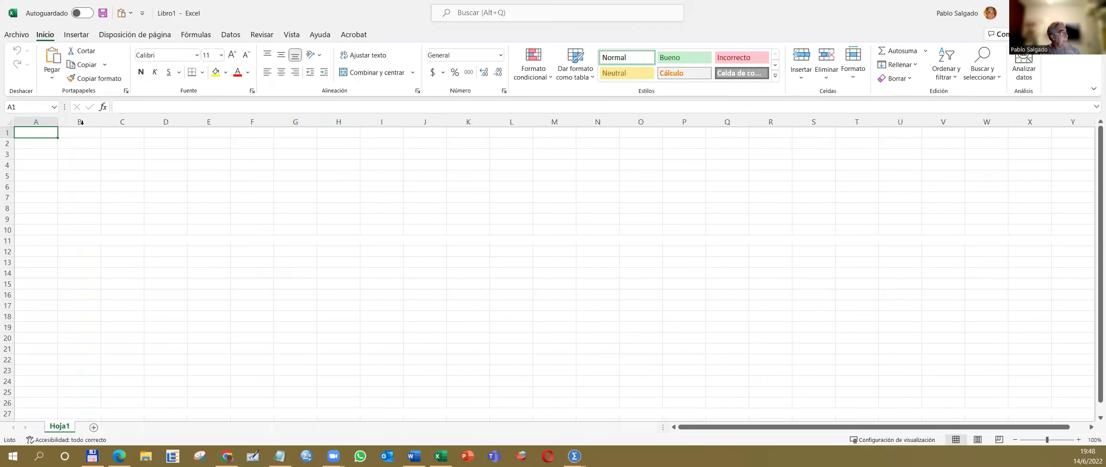
click(52, 65)
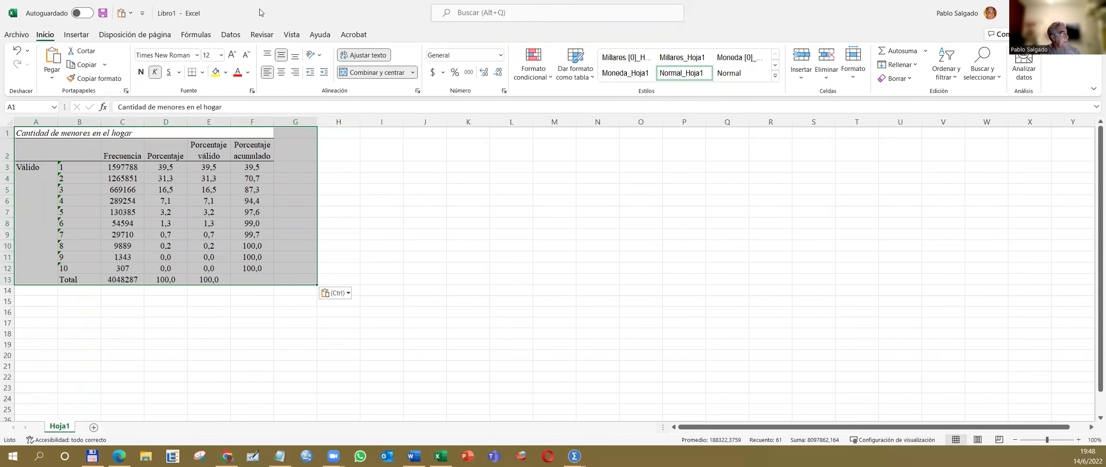
Step: Restore the workbook window to a smaller size, zoom the sheet to 130% and extend the window downward to fit the whole table
double_click(262, 12)
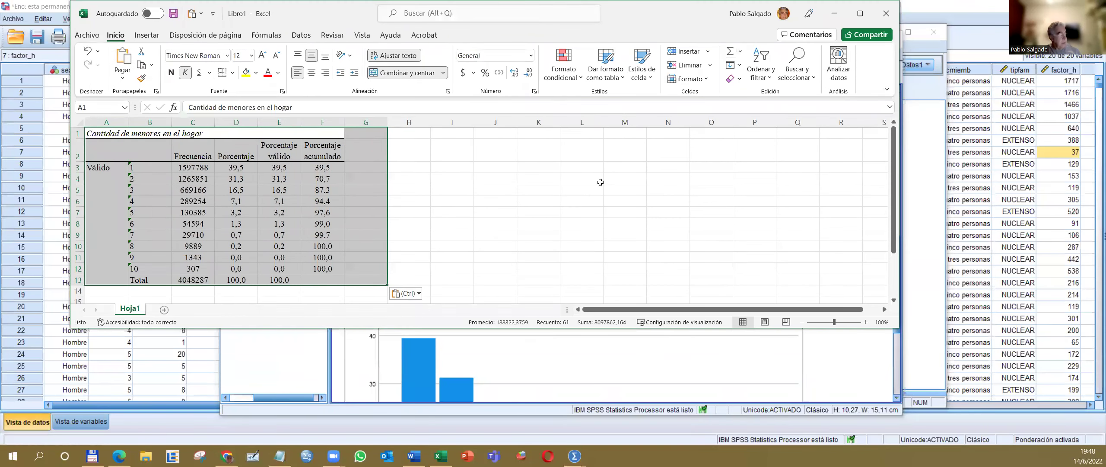
scroll(703, 201, up, 2)
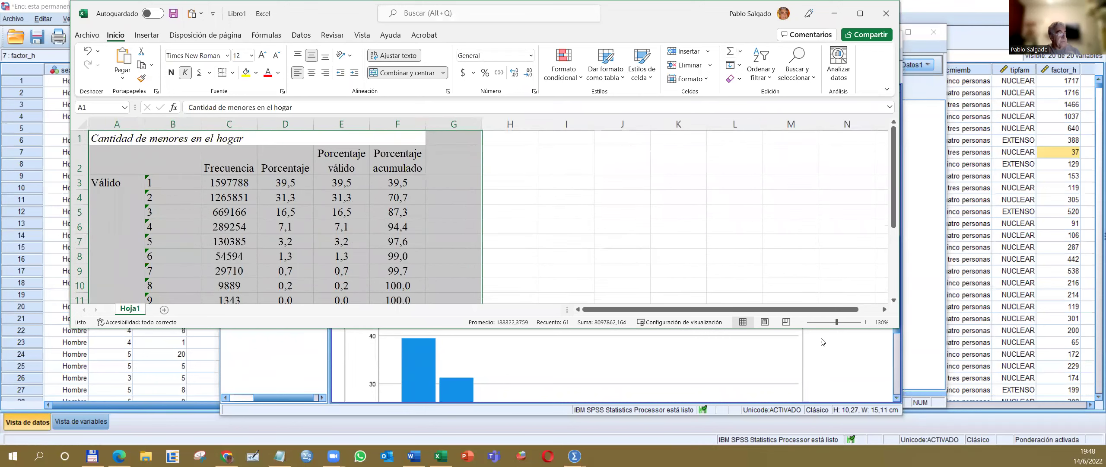
drag(822, 328, 822, 443)
click(691, 314)
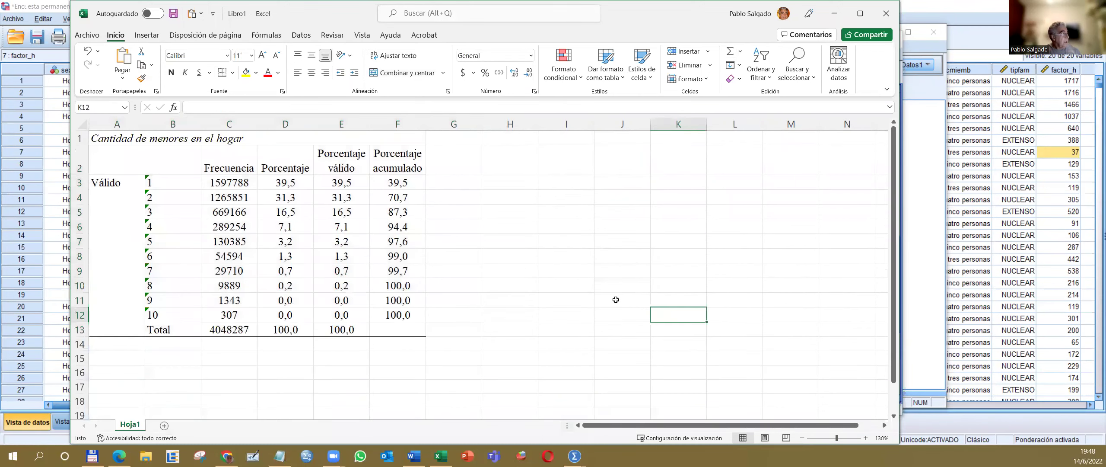
Step: Examine the percentages and cumulative percentages of the table's first rows, comparing the values for one and two children
drag(168, 189, 418, 177)
click(418, 164)
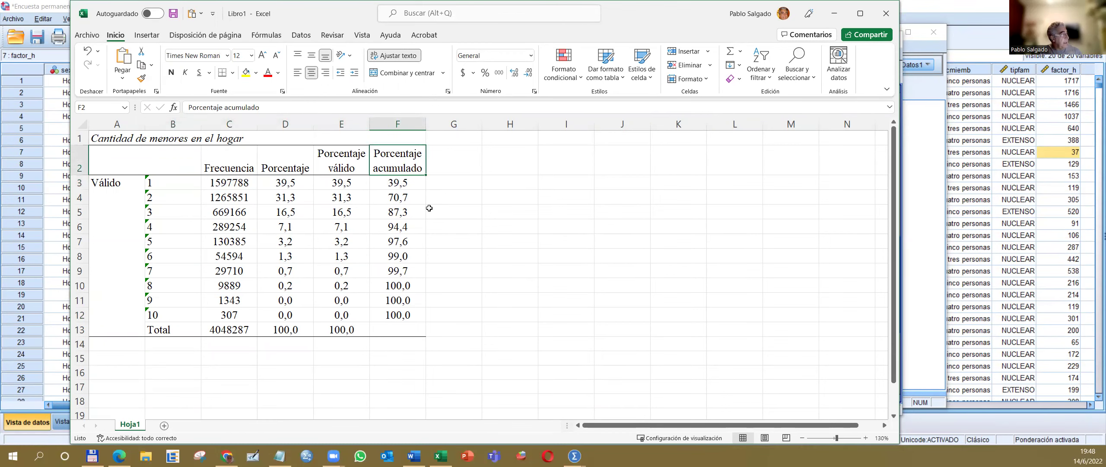
click(398, 197)
drag(167, 198, 391, 197)
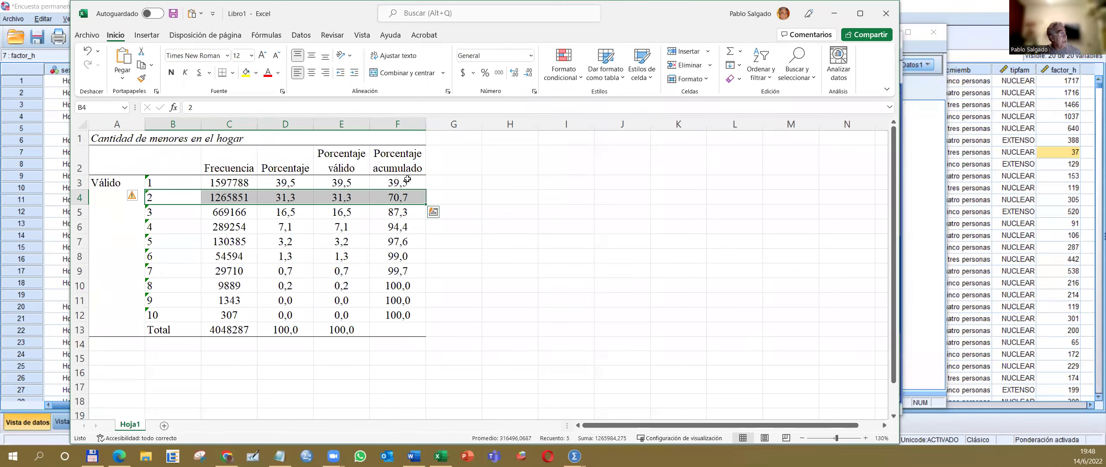
click(391, 181)
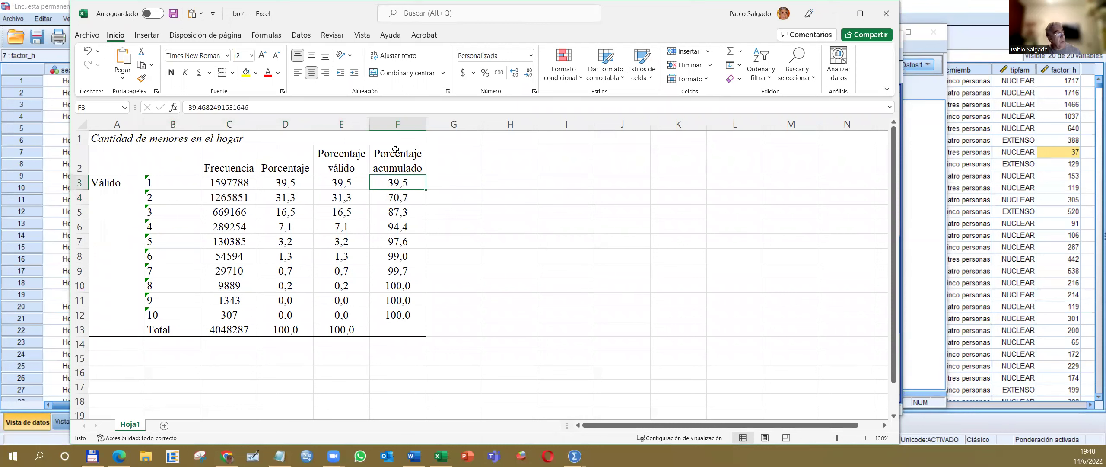
click(403, 193)
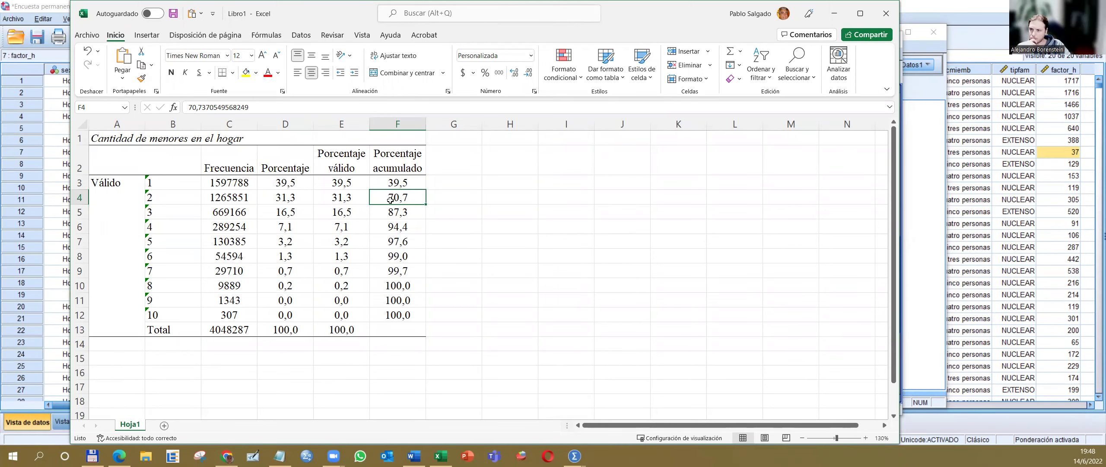
drag(172, 183, 514, 258)
click(618, 160)
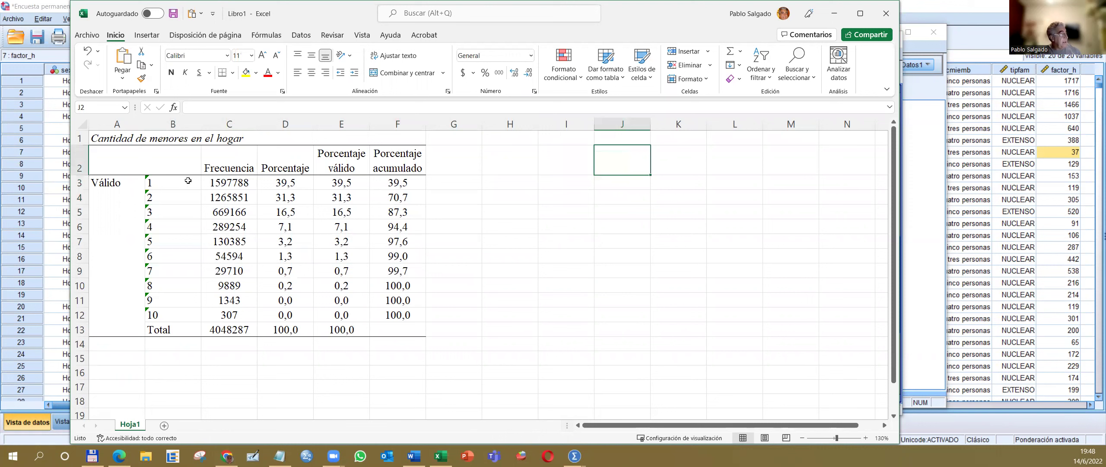
Step: Chart the Porcentaje values of rows 3 to 12 by number of children as clustered columns and place the chart beside the table
drag(176, 182, 178, 314)
ctrl+drag(298, 181, 289, 316)
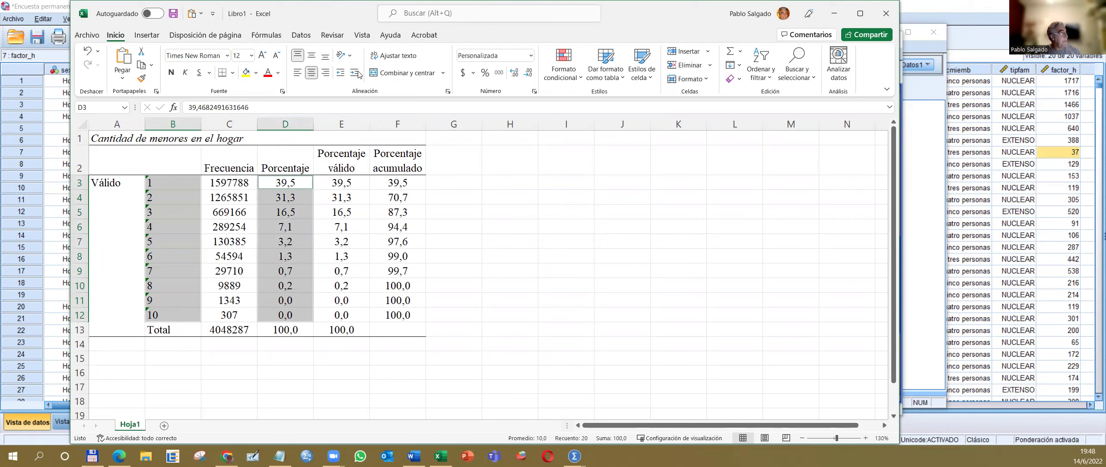
click(146, 36)
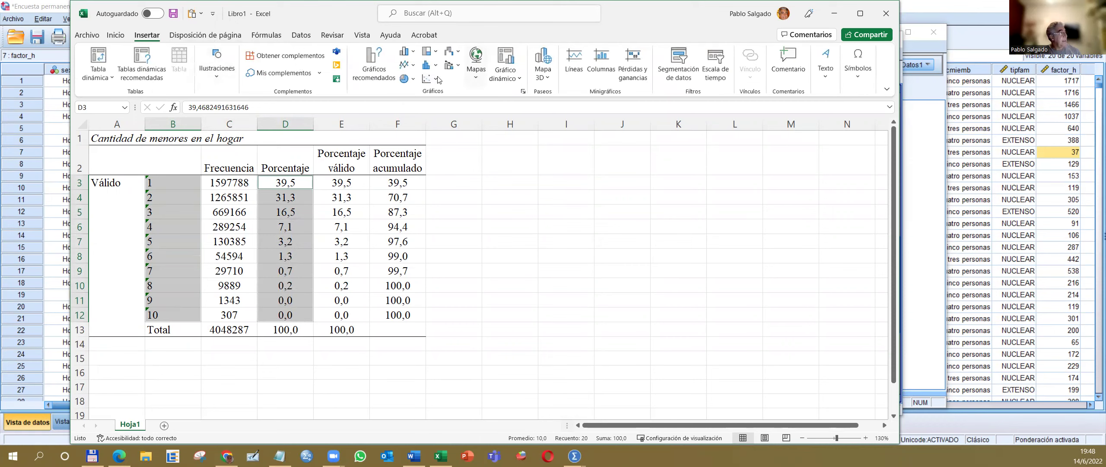
click(367, 63)
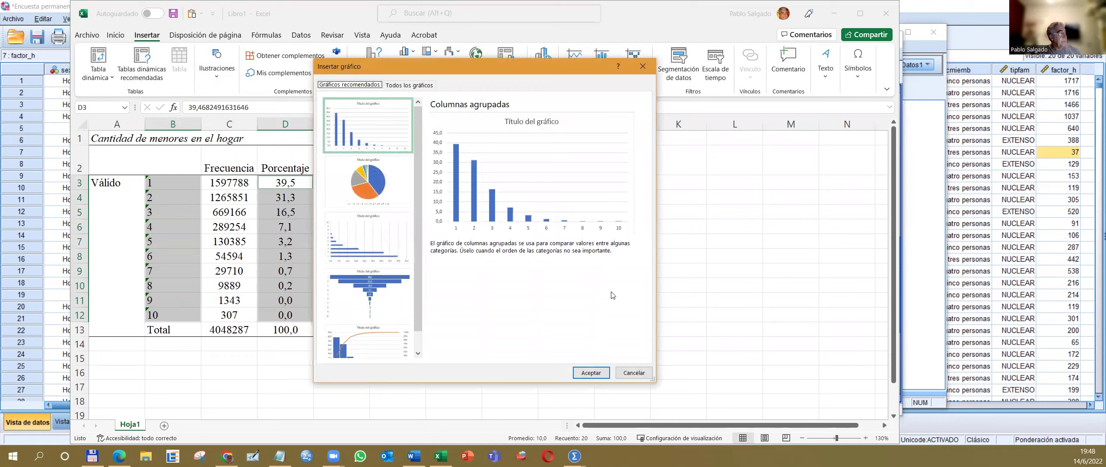
click(596, 375)
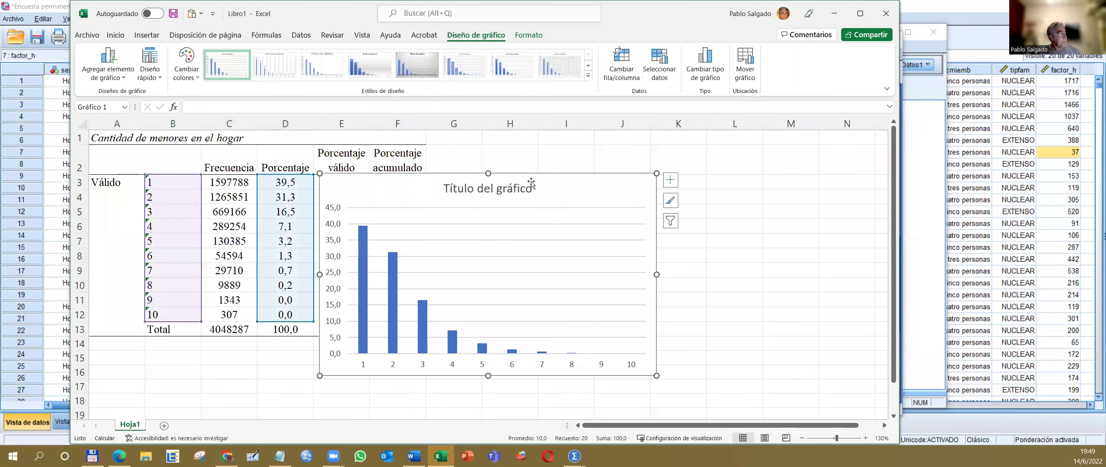
drag(529, 177, 694, 145)
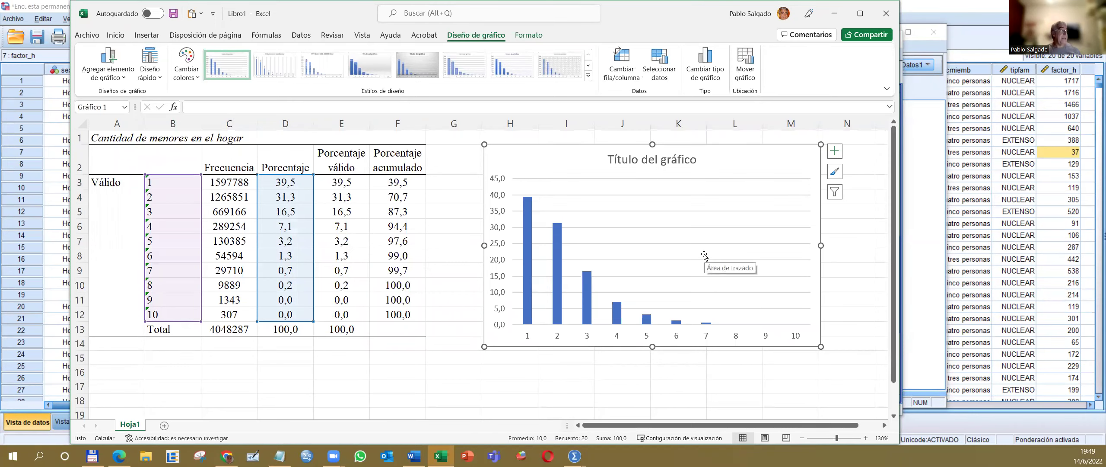
Step: Switch to the SPSS data editor and open the Frequencies analysis that holds Cantidad de menores en el hogar
click(935, 17)
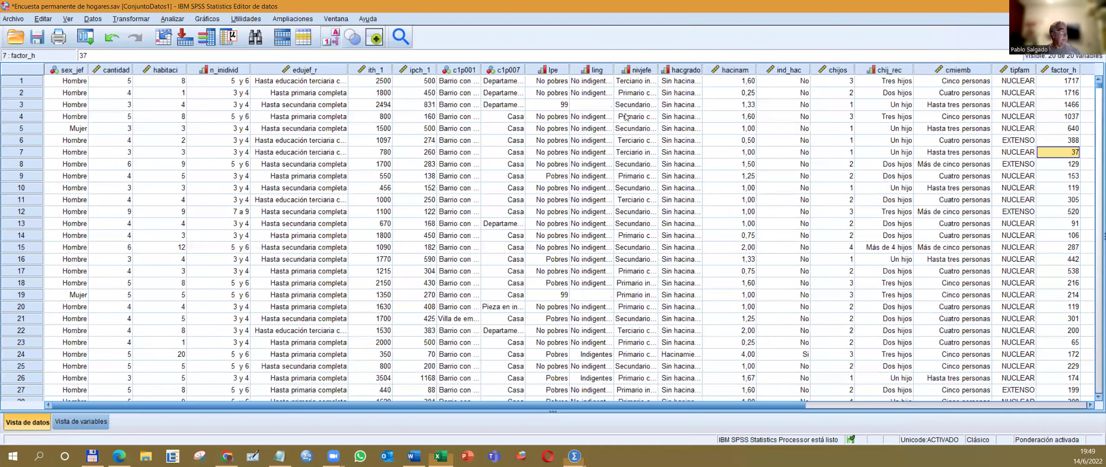
click(175, 21)
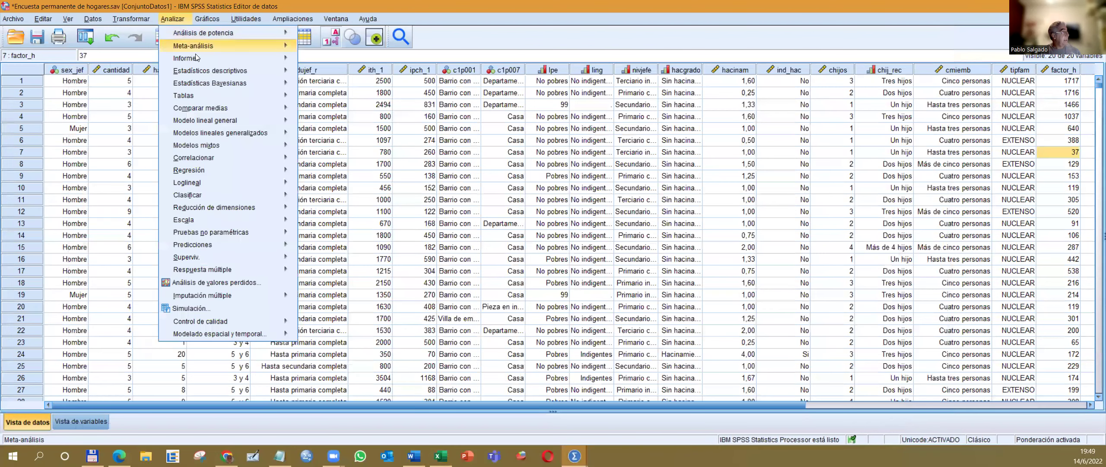
mouse_move(242, 71)
click(338, 75)
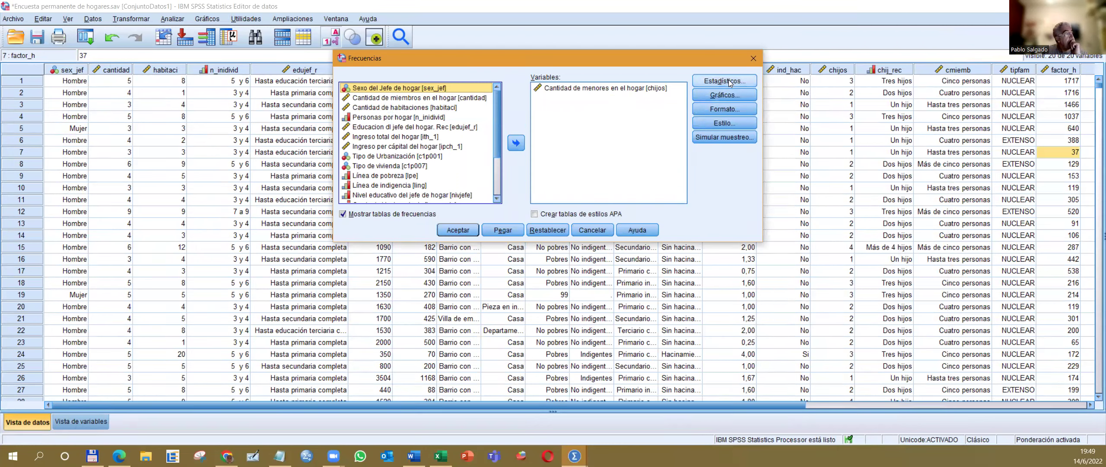
Step: Review the table ordering options and the statistics selected for the frequency analysis, leaving them as they are
click(727, 110)
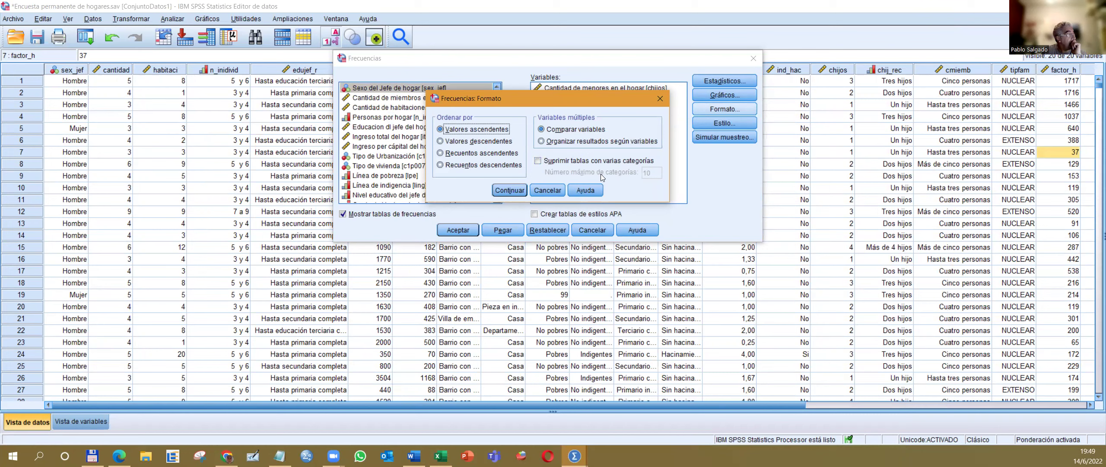
click(541, 191)
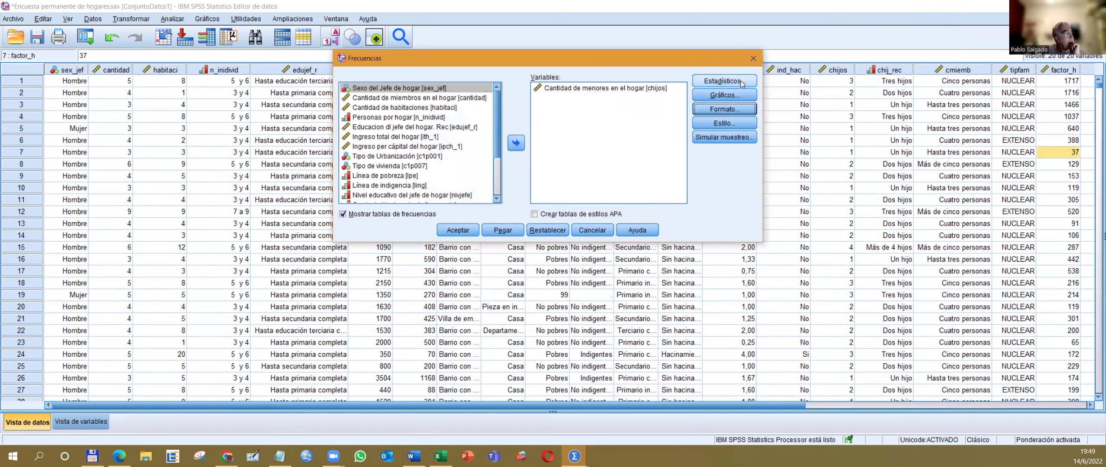
click(728, 110)
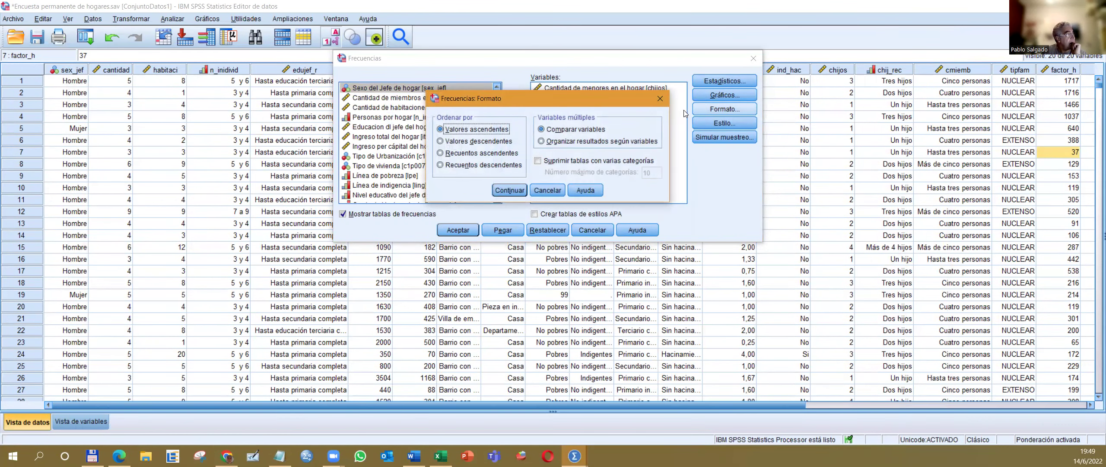
click(660, 99)
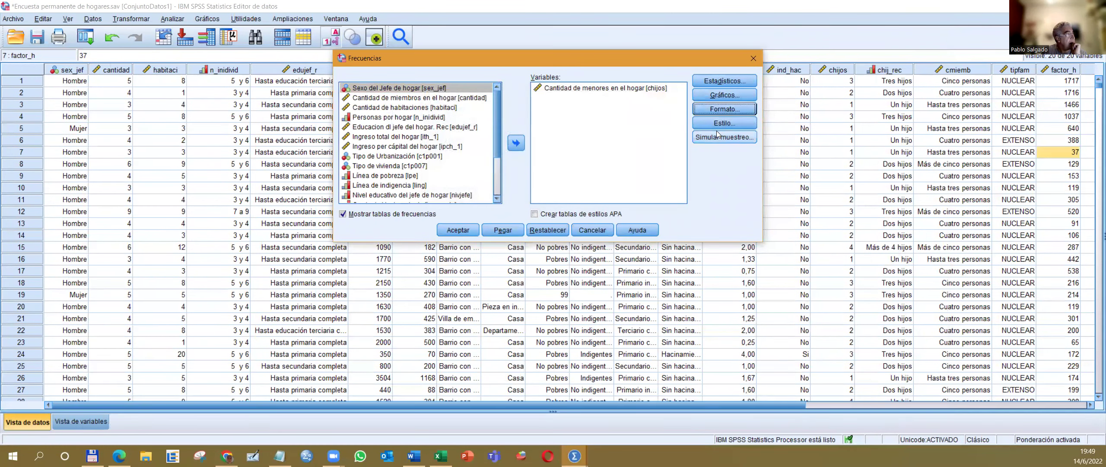
click(724, 82)
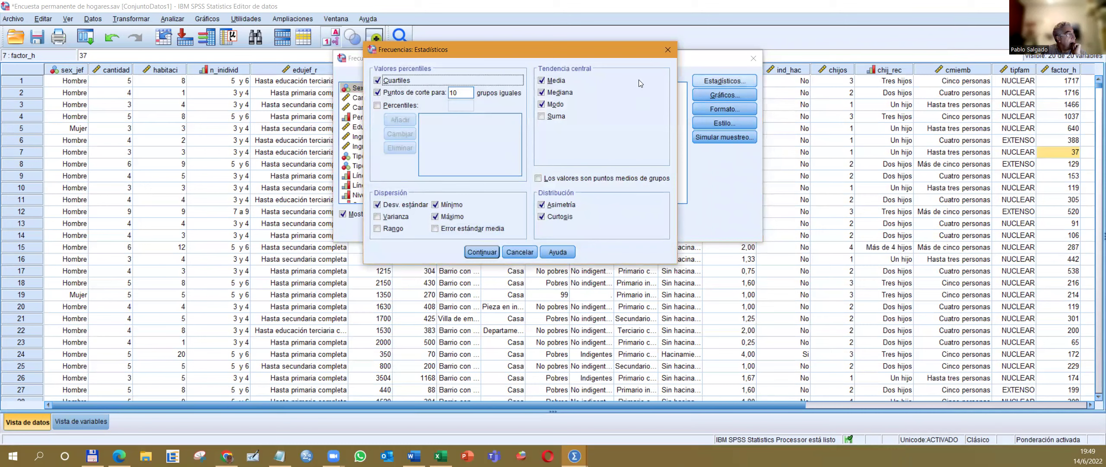
click(667, 49)
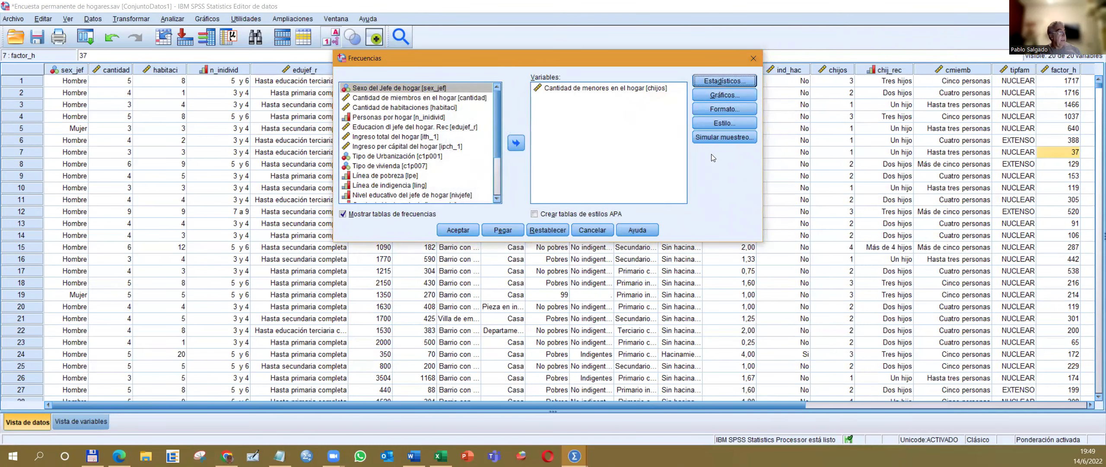
Step: Set the bar chart to show frequencies instead of percentages and run the analysis of Cantidad de menores en el hogar
click(724, 94)
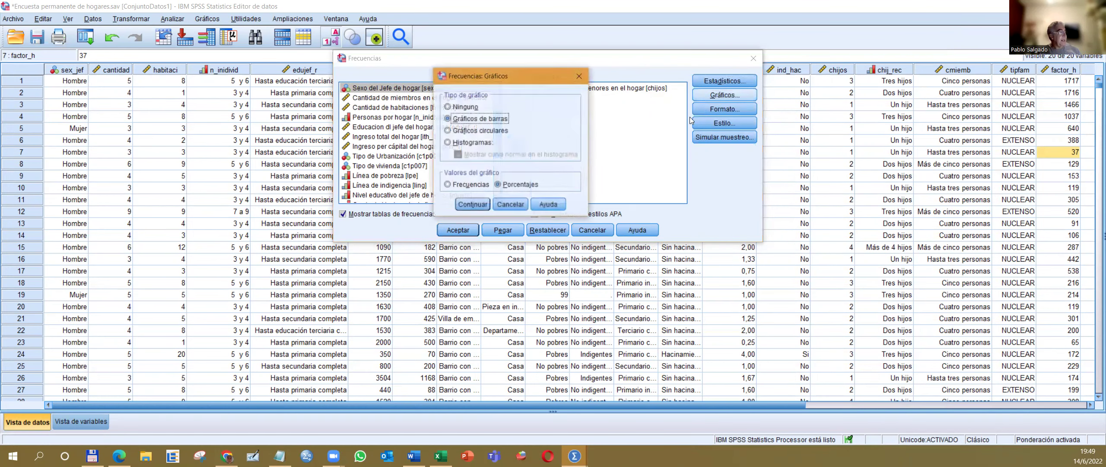
click(474, 184)
click(473, 204)
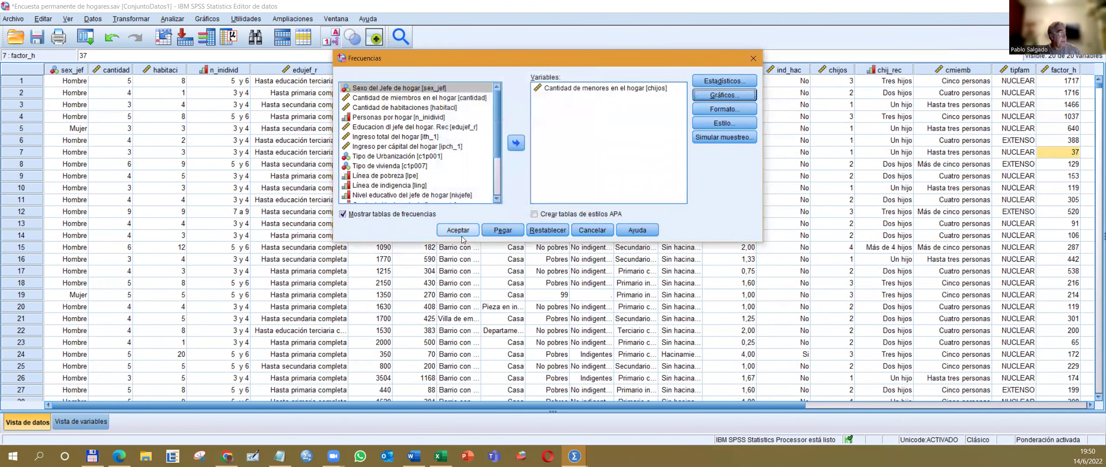
click(458, 230)
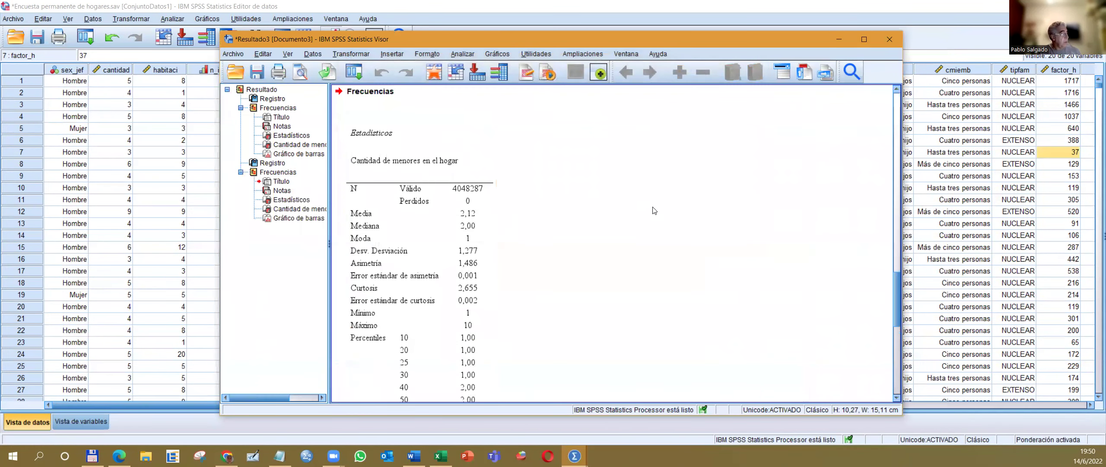
Step: Compare the frequency bar chart with the earlier percentage bar chart of Cantidad de menores en el hogar in the output
scroll(605, 207, down, 12)
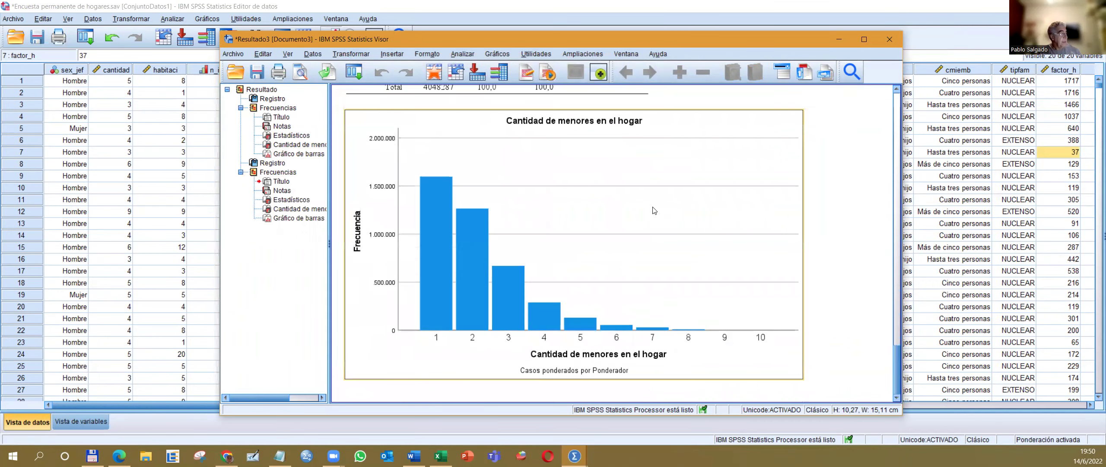
click(526, 242)
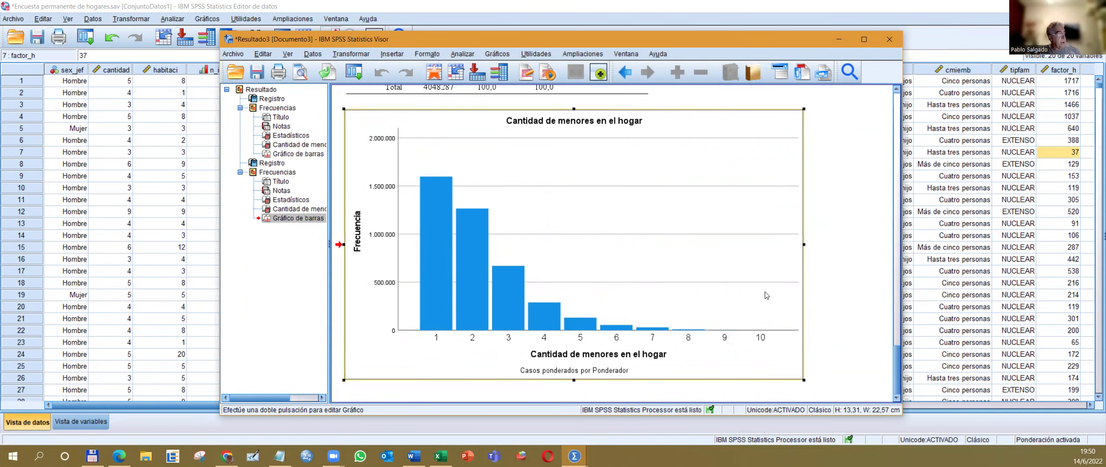
scroll(516, 295, up, 15)
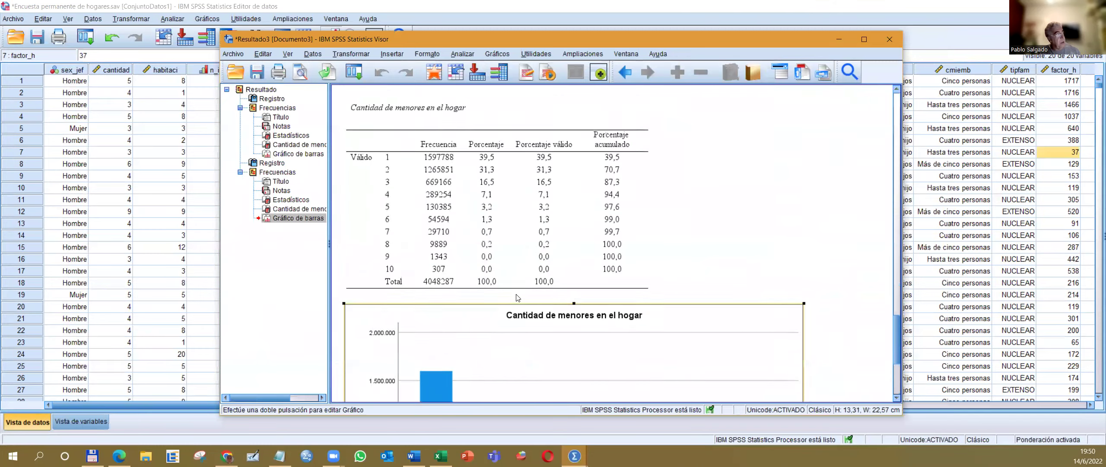
scroll(516, 295, down, 10)
scroll(516, 295, up, 4)
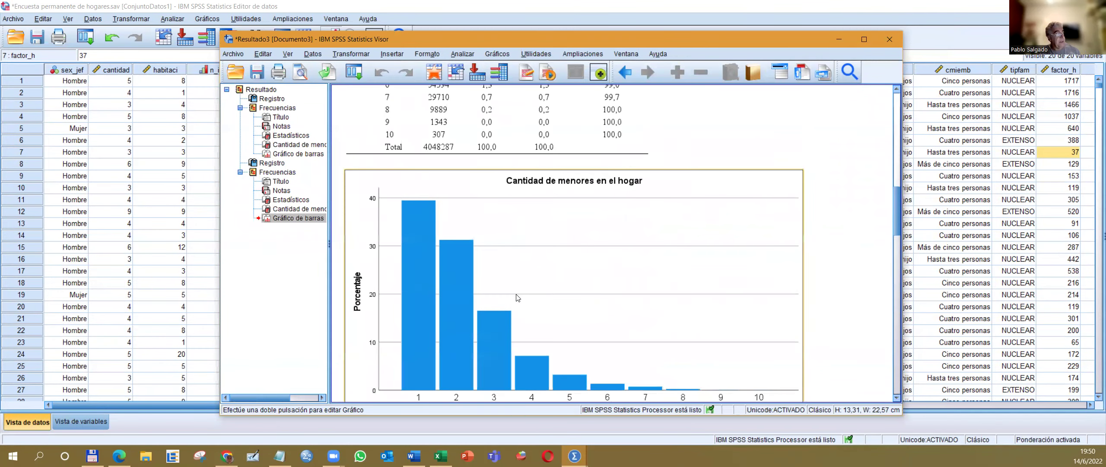
scroll(515, 291, down, 2)
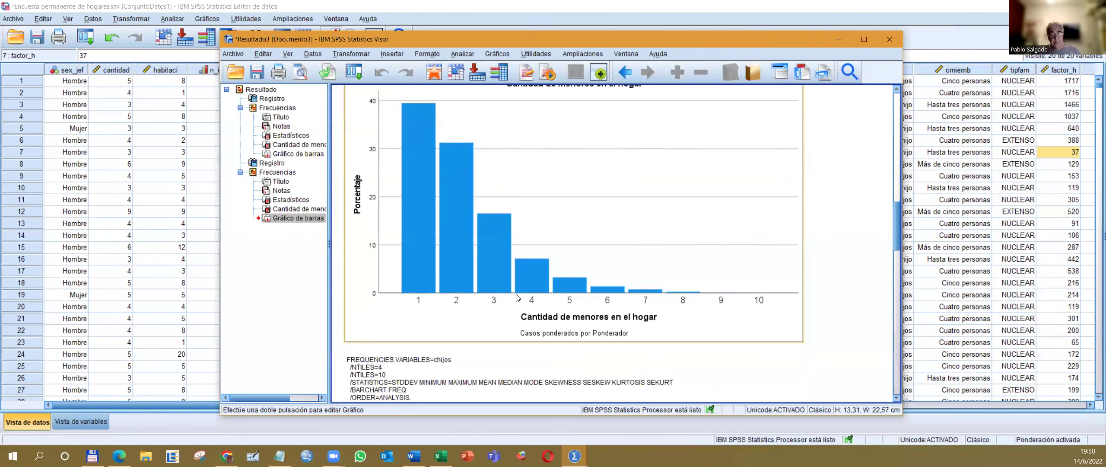
Step: Open the percentage bar chart for editing and fill all its bars with the golden yellow colour (225, 188, 29)
double_click(534, 177)
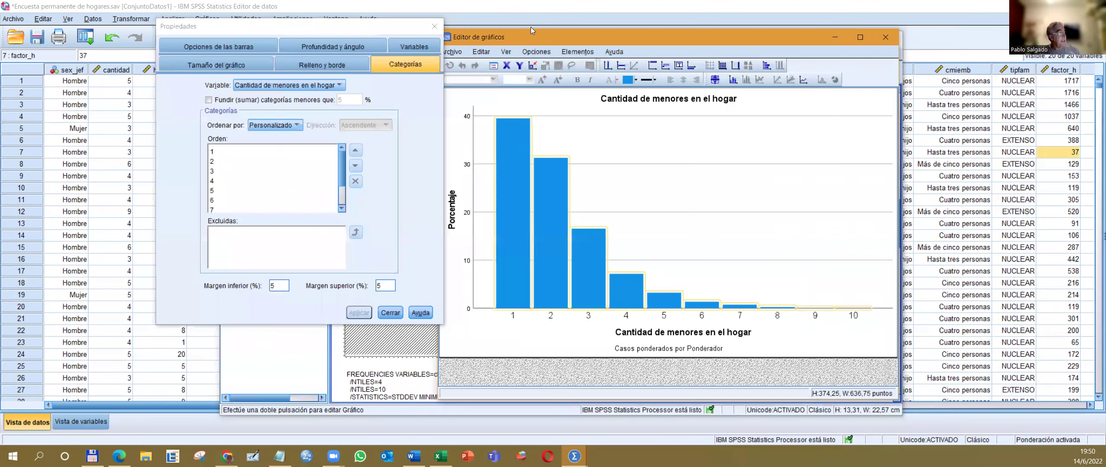
drag(533, 36, 587, 28)
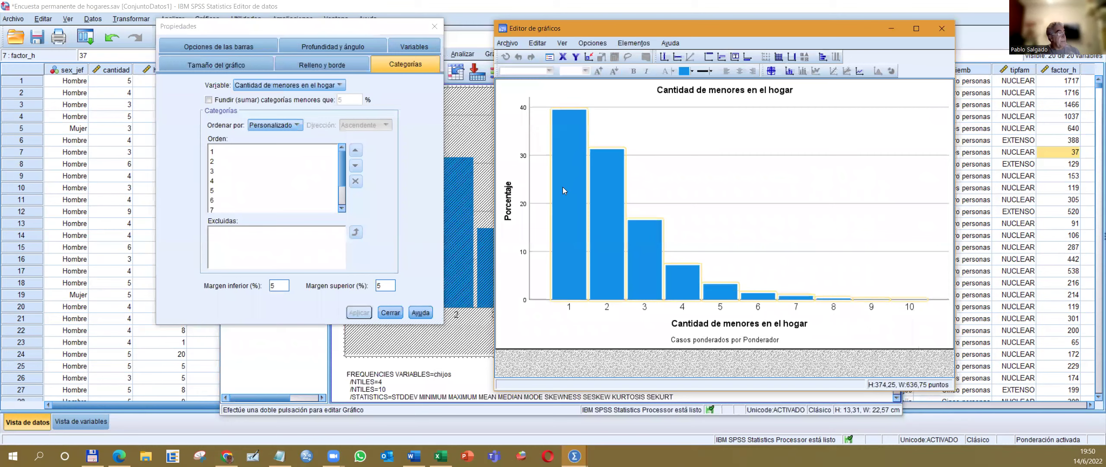
click(573, 171)
click(599, 182)
click(563, 160)
click(636, 131)
click(570, 135)
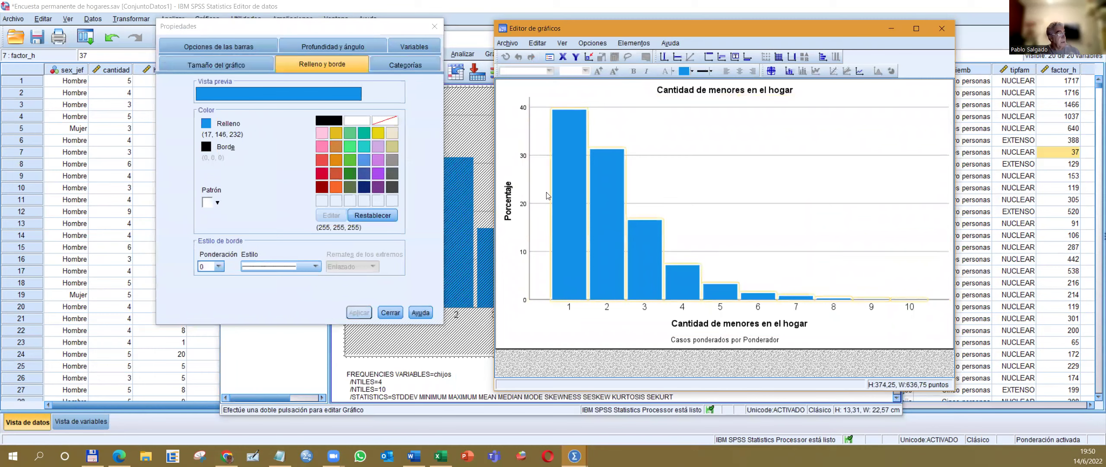
click(207, 125)
click(339, 135)
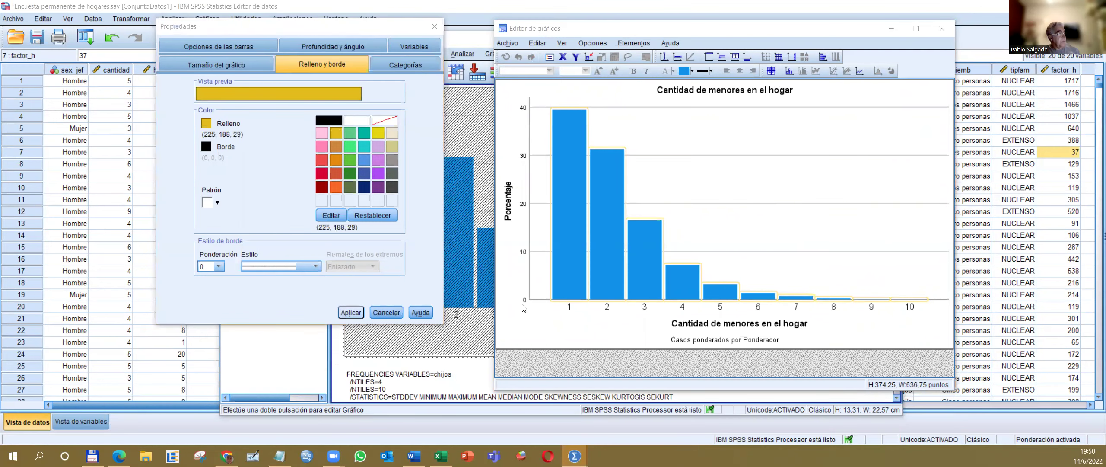
click(351, 312)
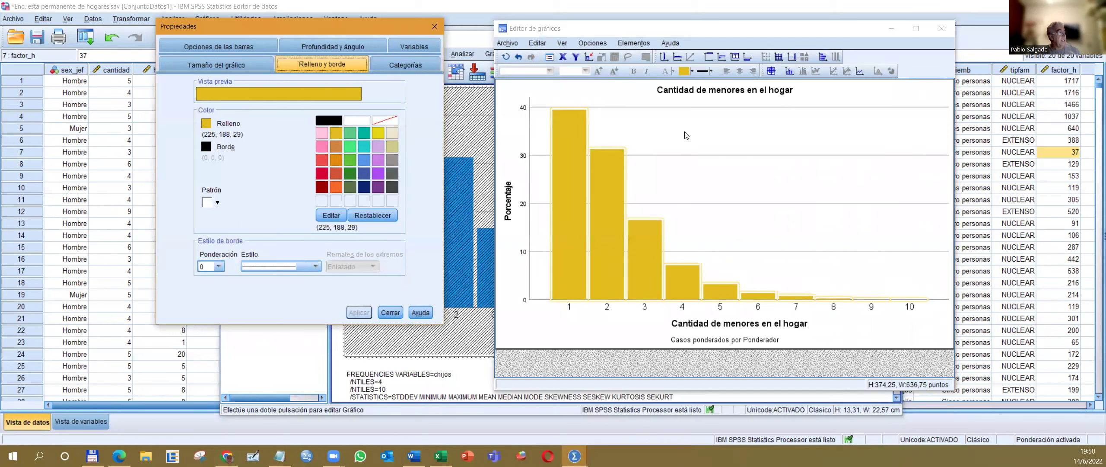
Step: Show percentage data labels on the bars and merge the categories smaller than 5% into a single bar
click(789, 71)
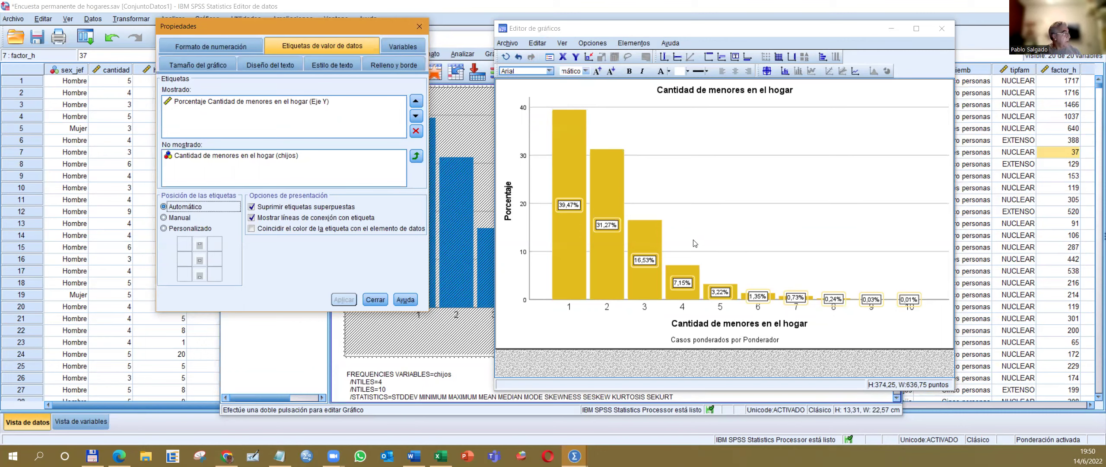
click(568, 236)
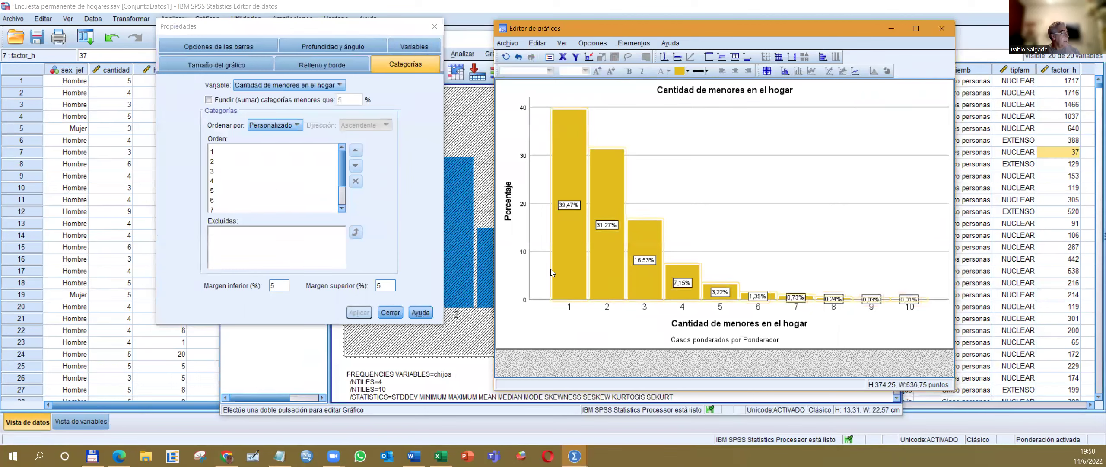
click(574, 220)
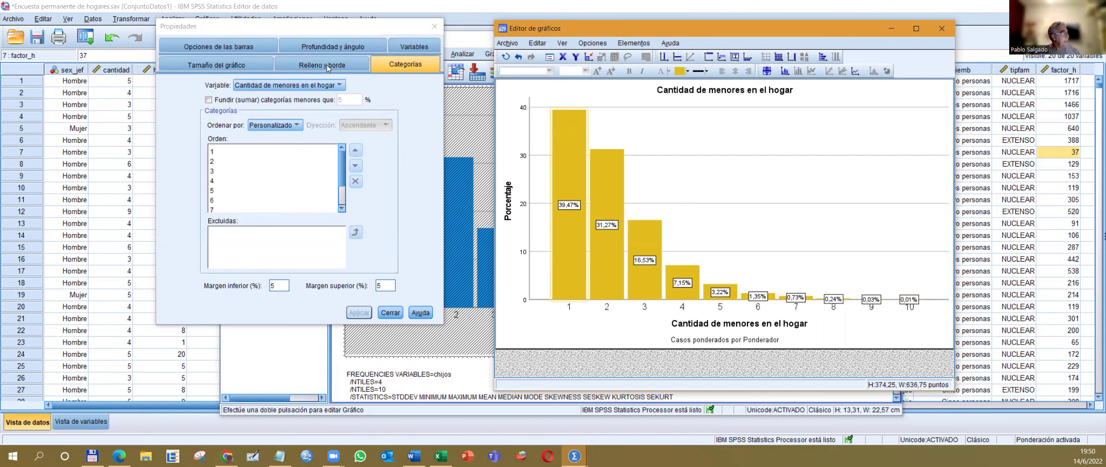
click(209, 99)
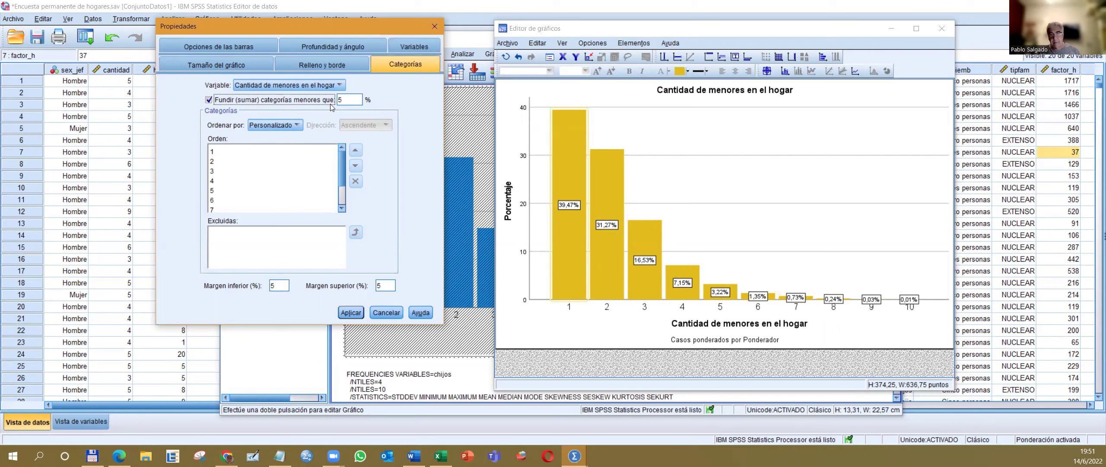
click(353, 312)
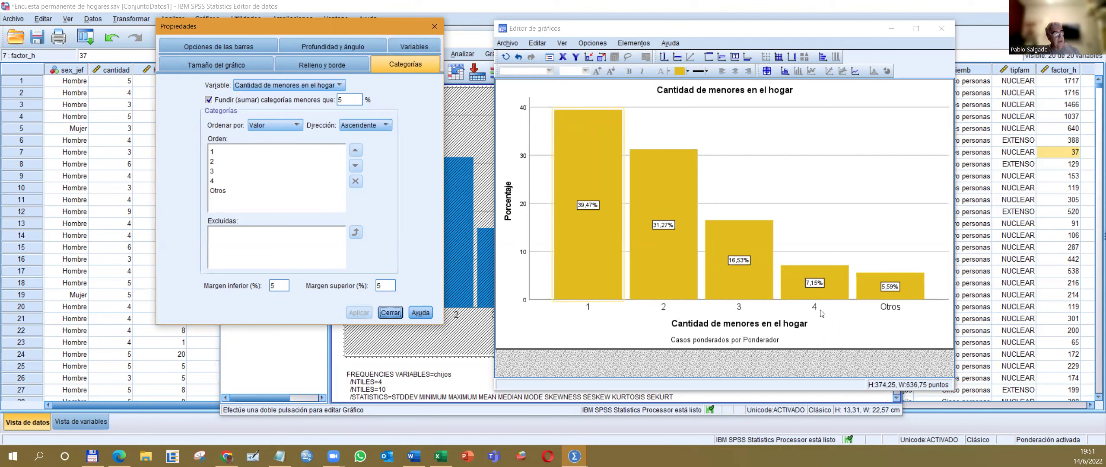
Step: Rename the merged category's axis label from Otros to "5 o más"
click(898, 309)
click(899, 308)
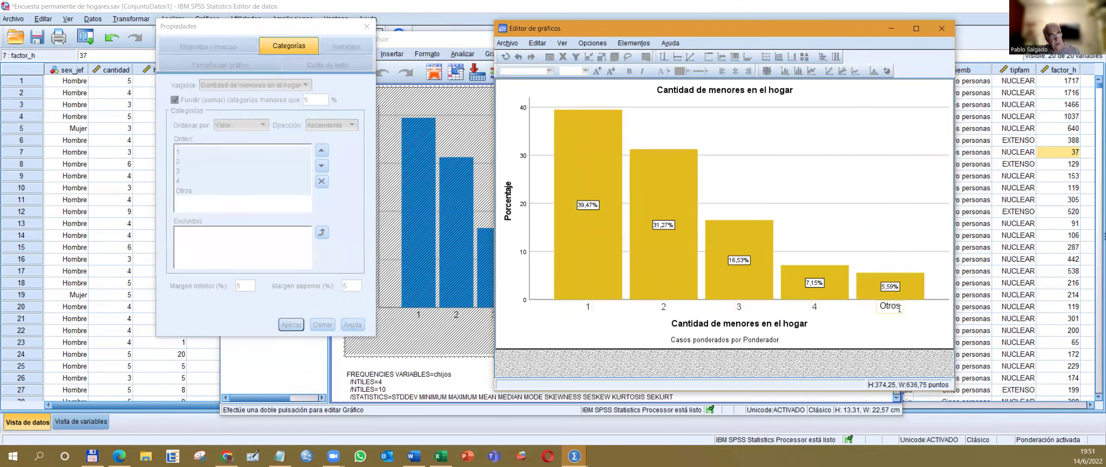
key(BackSpace)
key(BackSpace)
key(BackSpace)
key(BackSpace)
key(BackSpace)
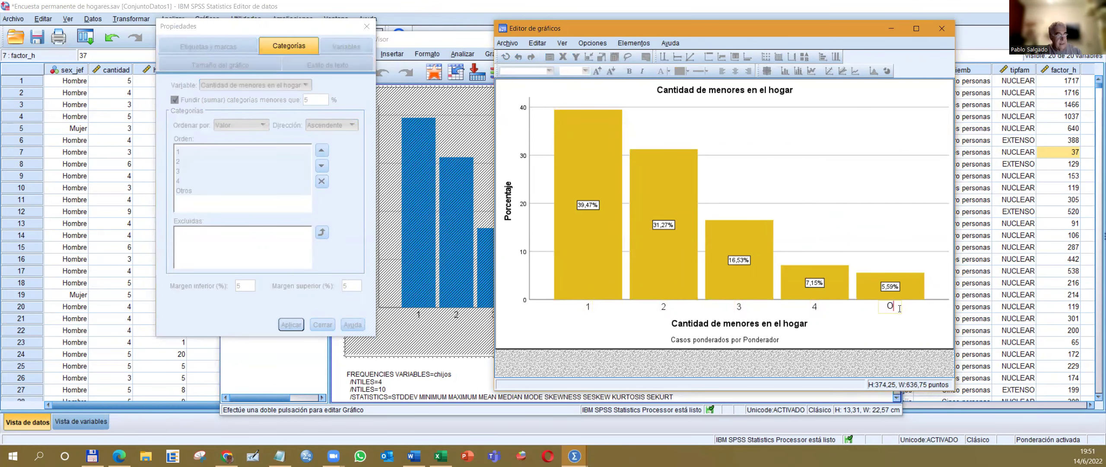
text(5 o más)
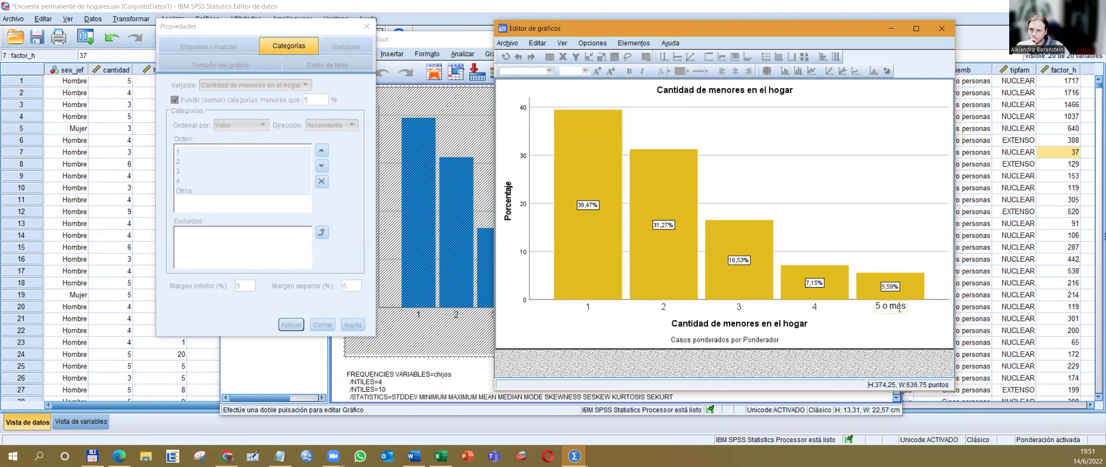
Step: Close the chart editor with the edited percentage bar chart and bring up the results viewer document
click(965, 322)
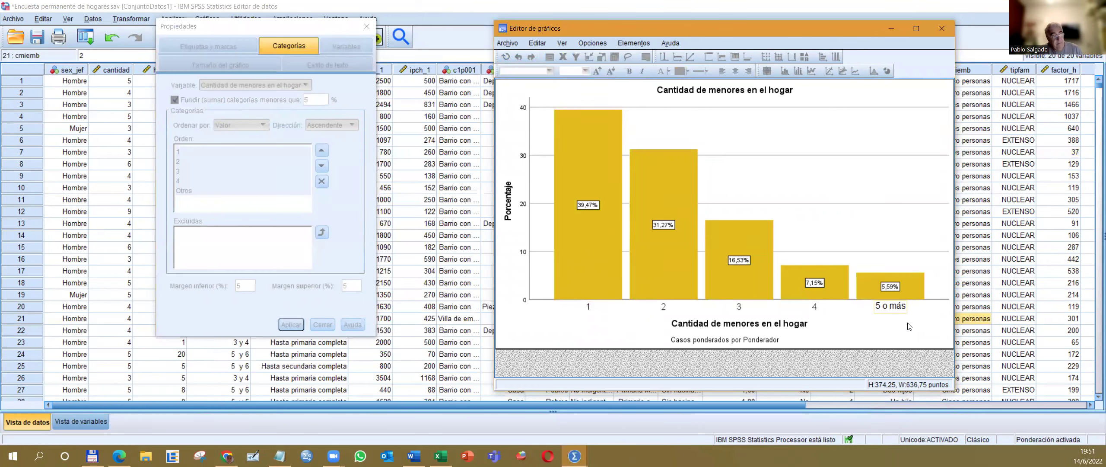
click(909, 326)
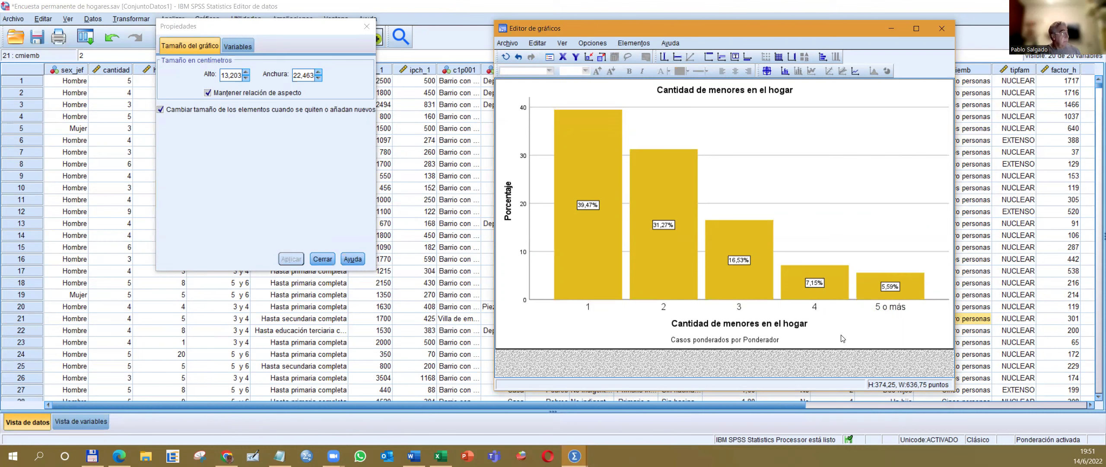
click(942, 28)
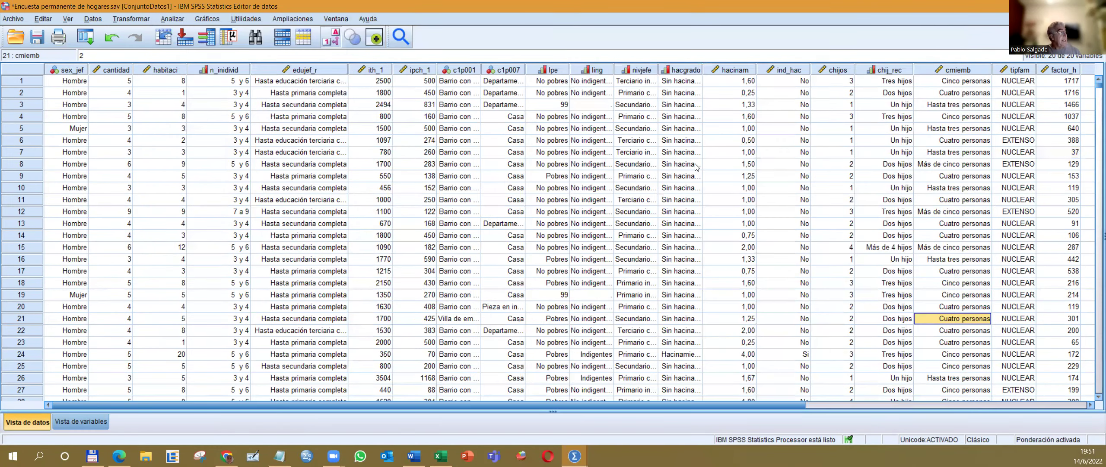
click(574, 456)
click(598, 438)
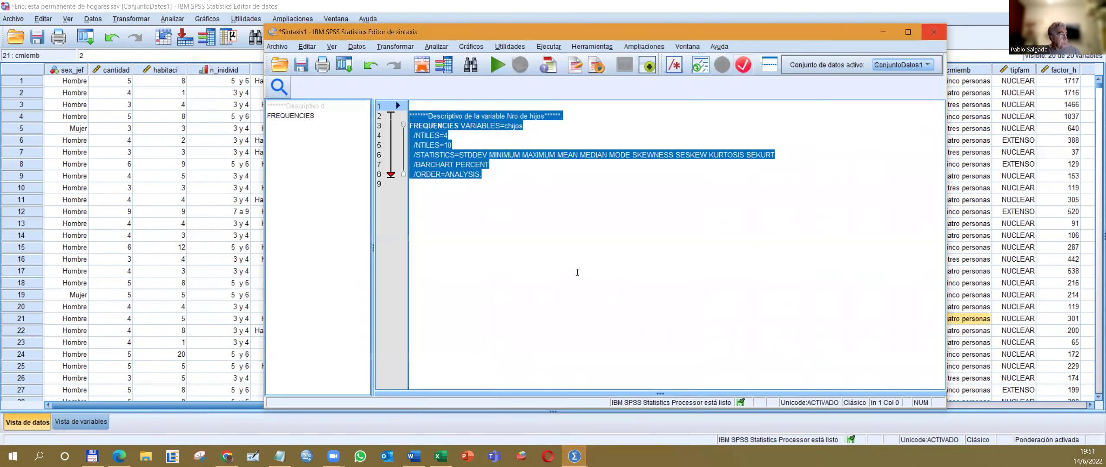
click(574, 456)
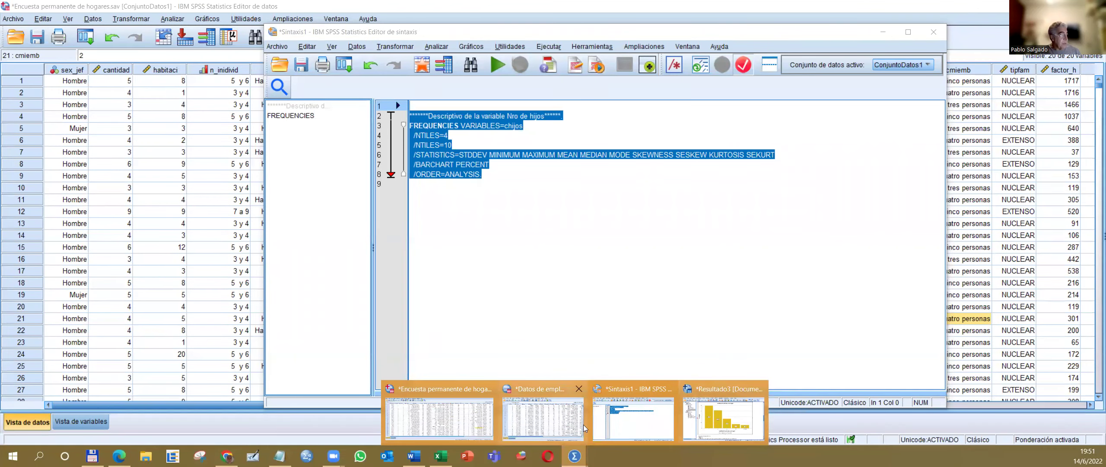
click(724, 417)
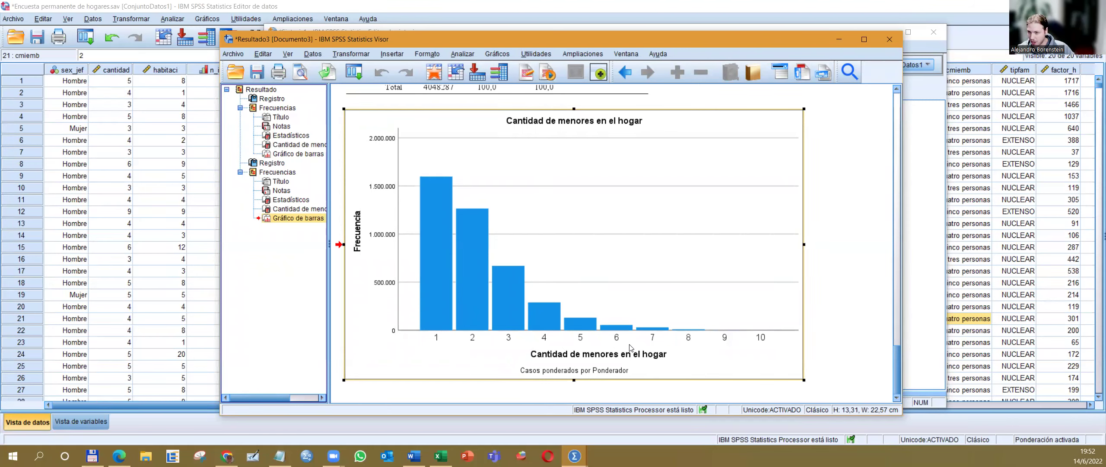
Step: Examine the Cantidad de menores en el hogar frequency table, the statistics and the bar chart of both frequency runs in the output
click(295, 145)
scroll(540, 262, up, 5)
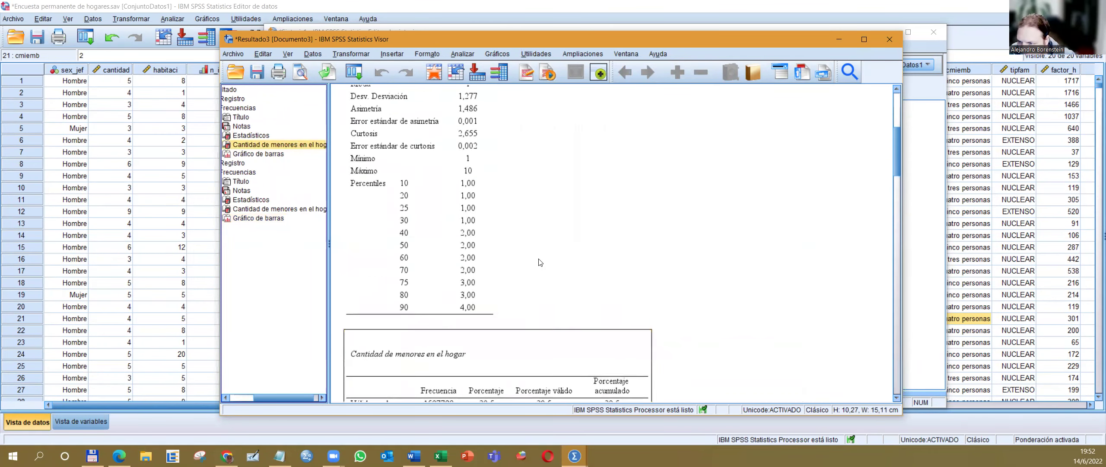
scroll(539, 262, up, 3)
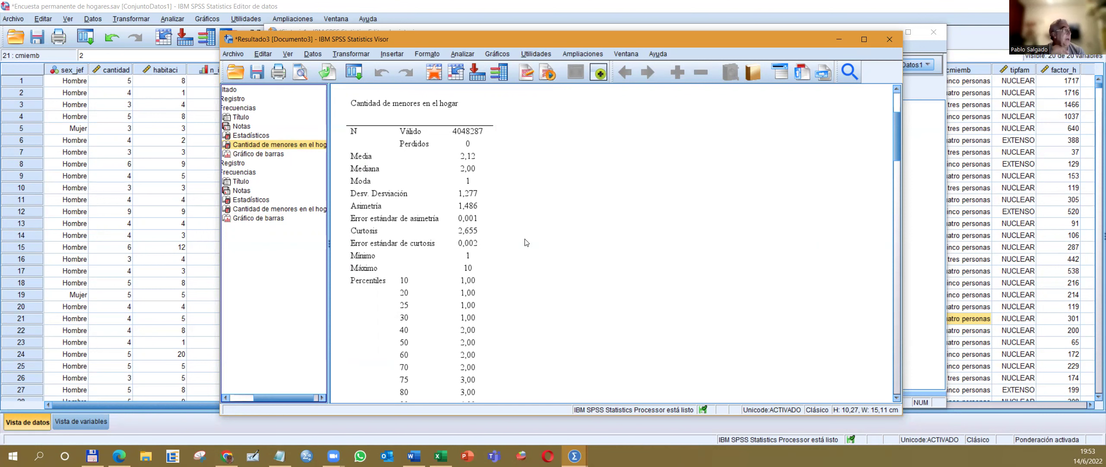
click(935, 168)
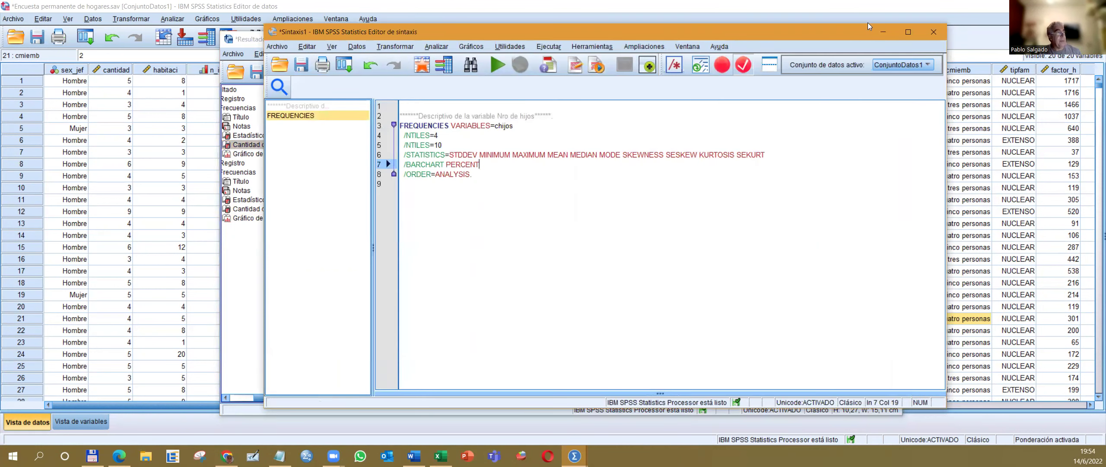
click(883, 31)
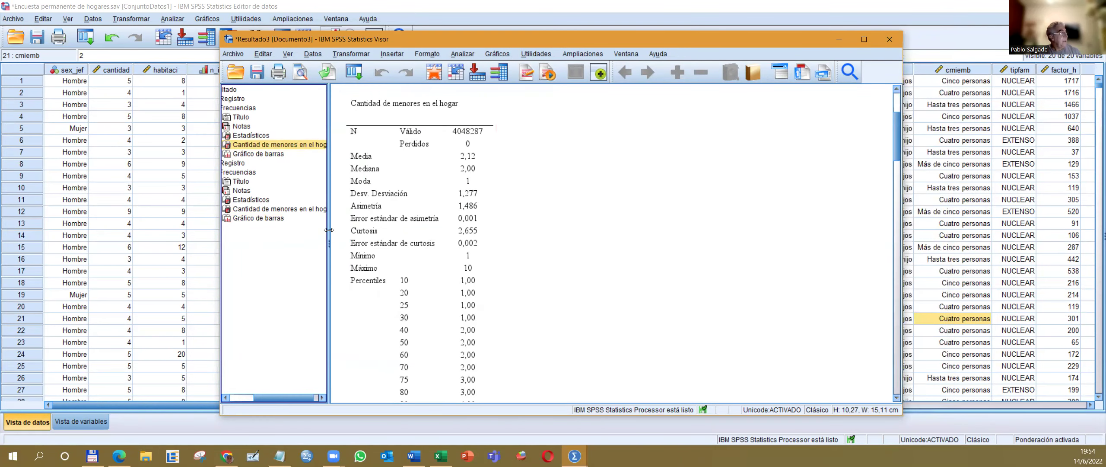
click(276, 219)
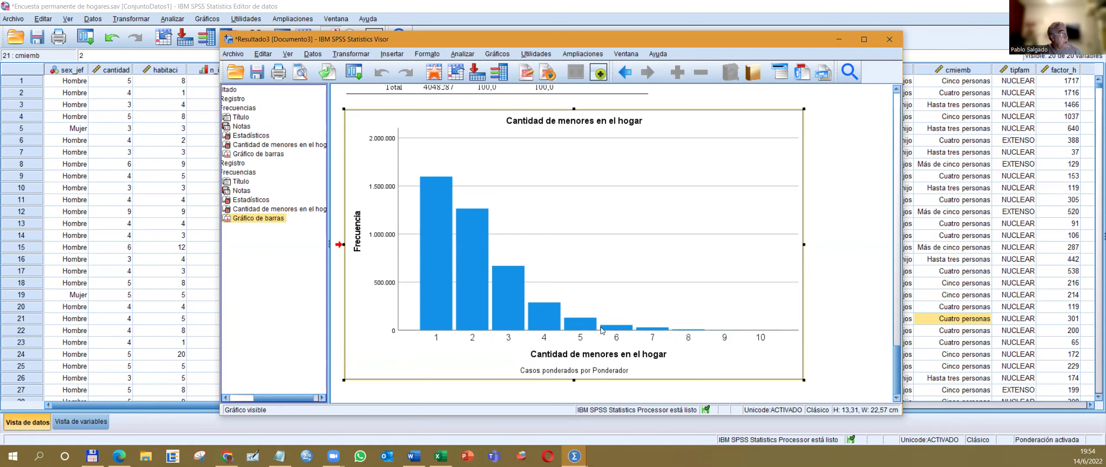
click(244, 200)
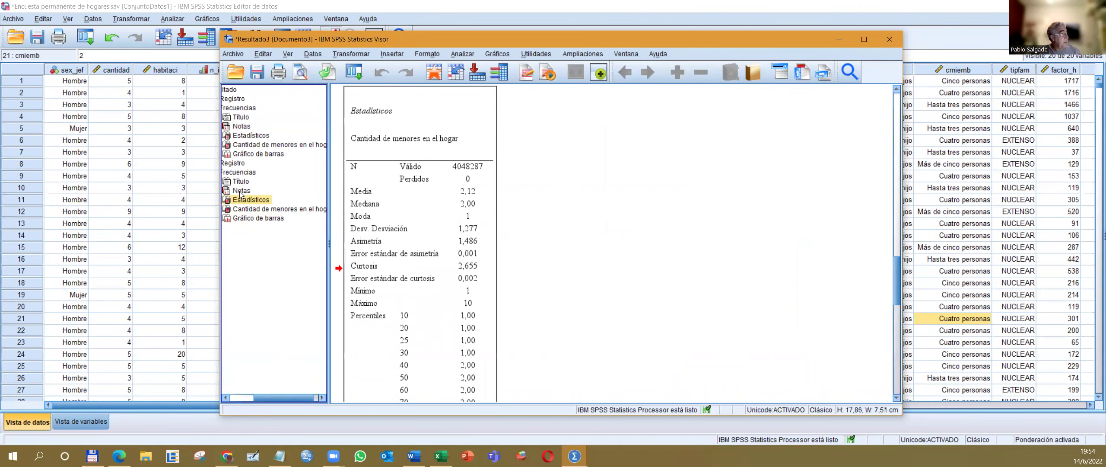
click(245, 145)
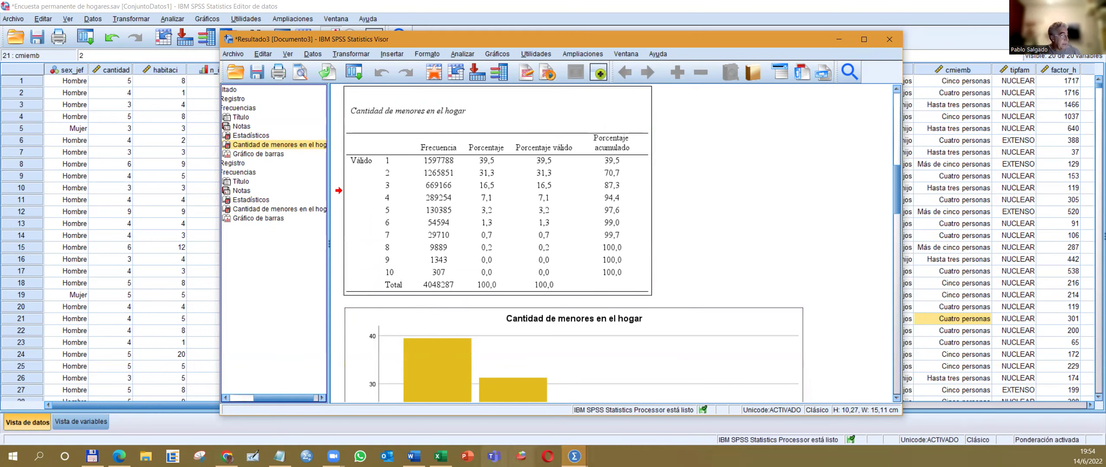
Step: Switch to the Excel workbook and examine the category and cumulative percentage columns of the Cantidad de menores en el hogar table
click(441, 456)
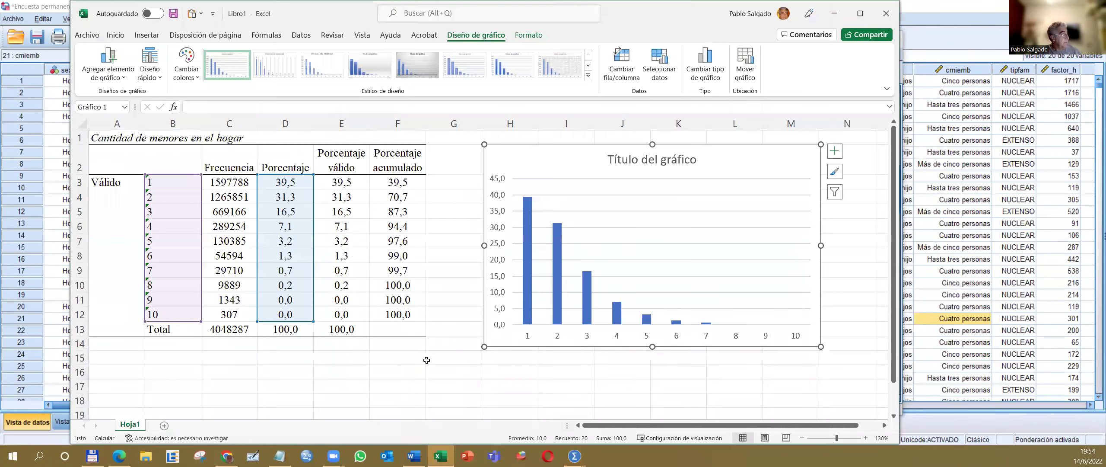
click(425, 311)
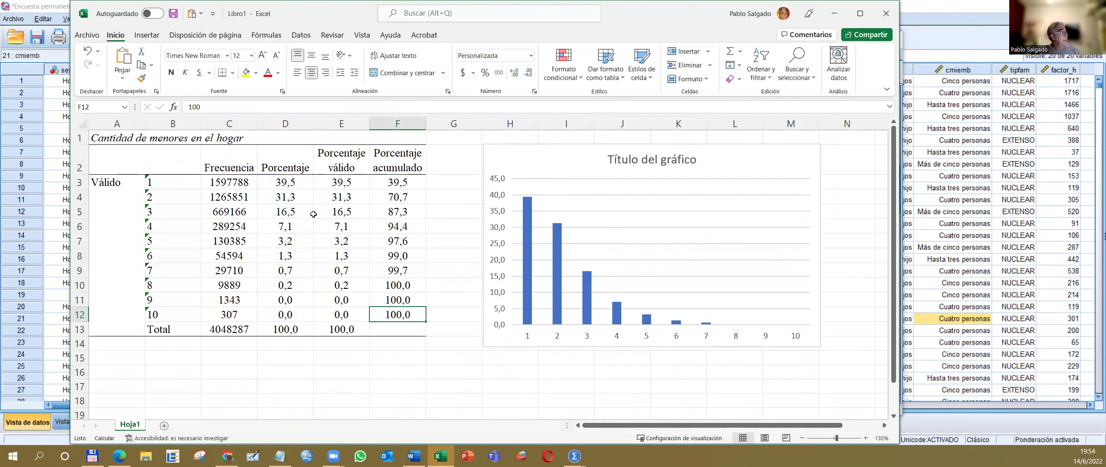
drag(402, 182, 403, 199)
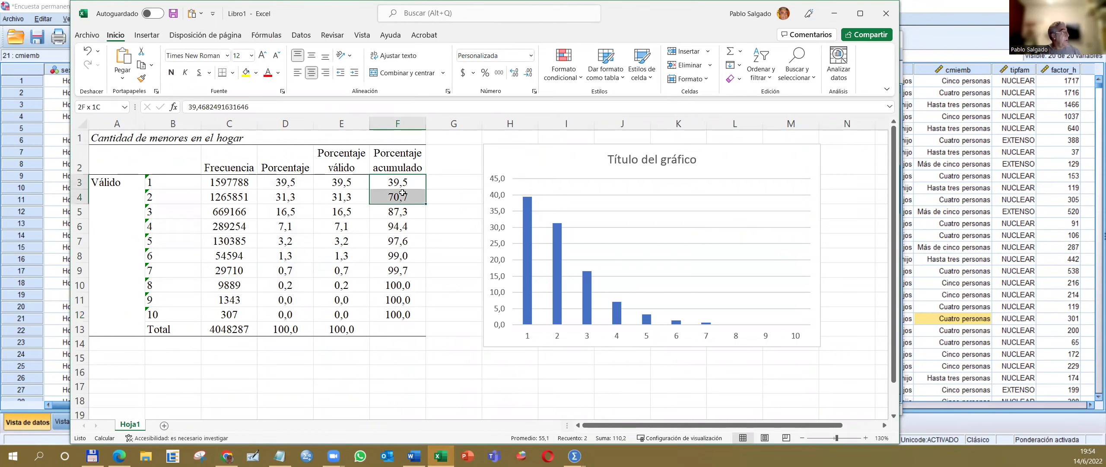
drag(173, 183, 176, 193)
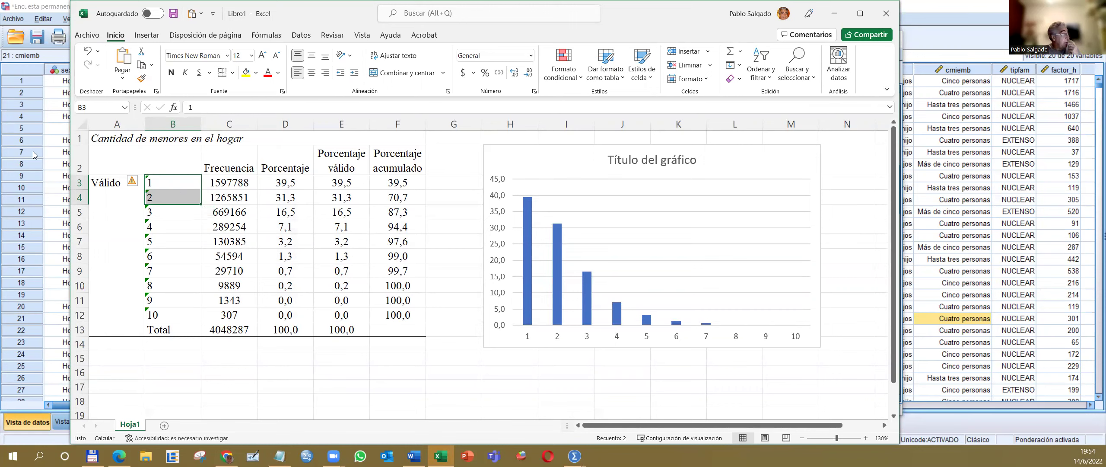
click(30, 7)
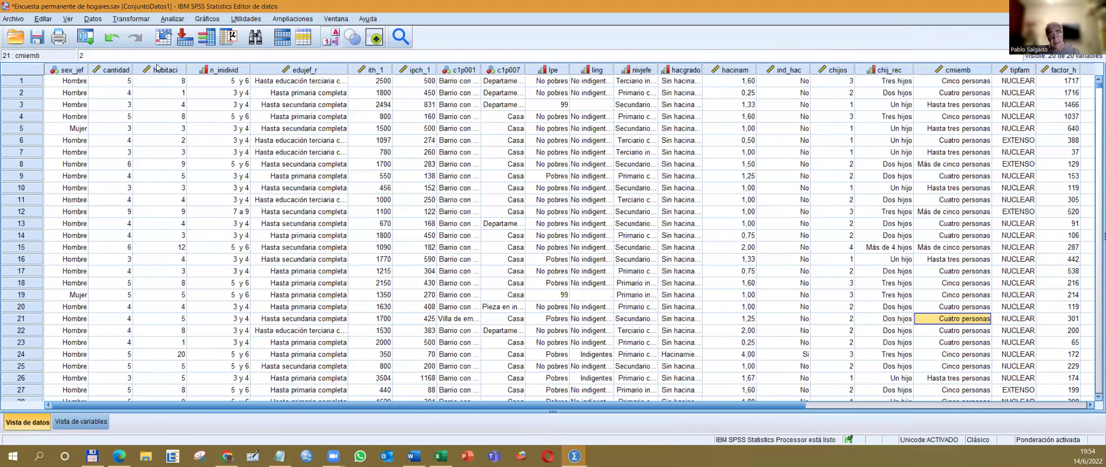
key(alt+Tab)
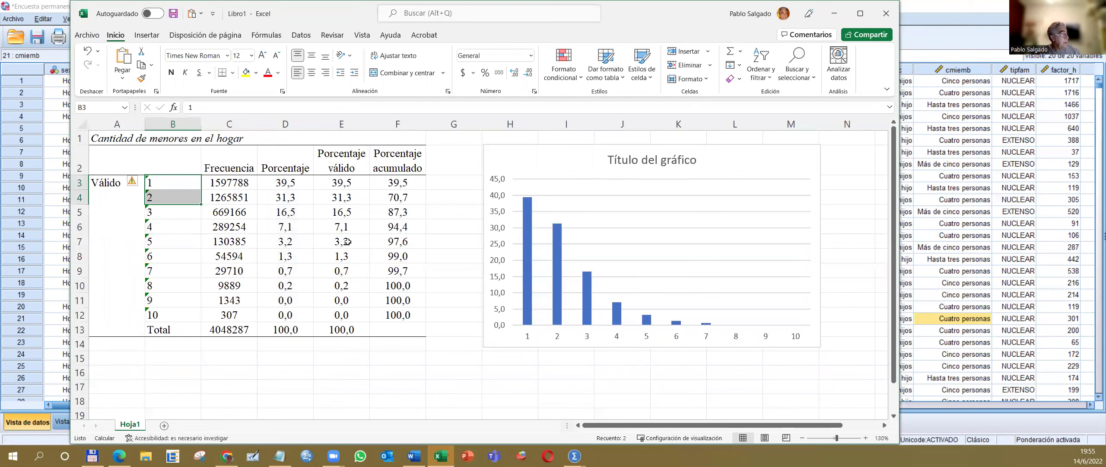
click(169, 242)
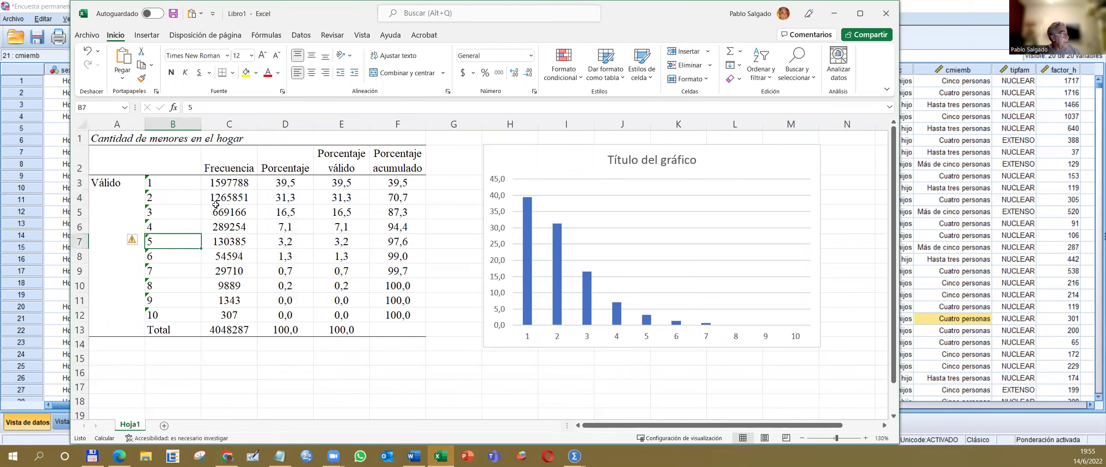
Step: Delete the Válido cells in the table's first column from row 2 down, shifting the remaining cells left
drag(130, 158, 181, 166)
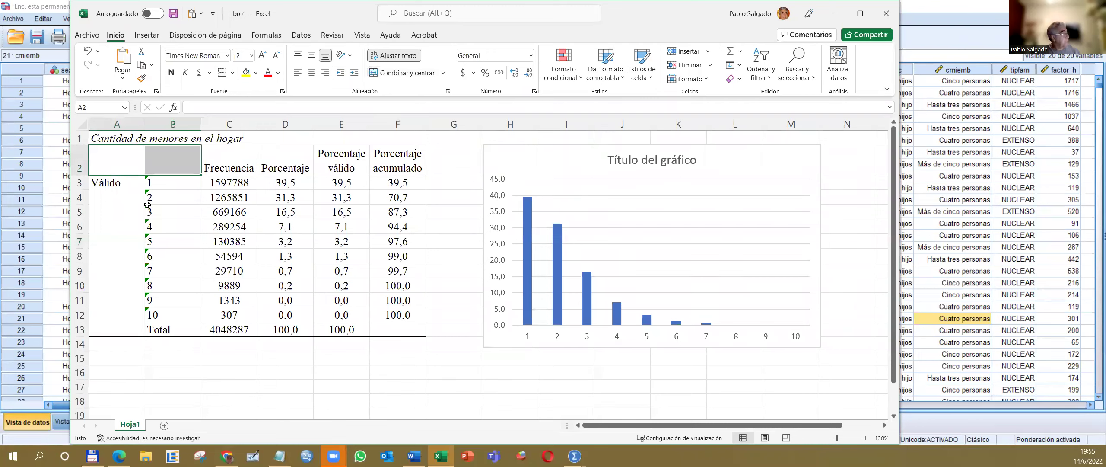
click(113, 161)
drag(108, 168, 106, 254)
right_click(107, 254)
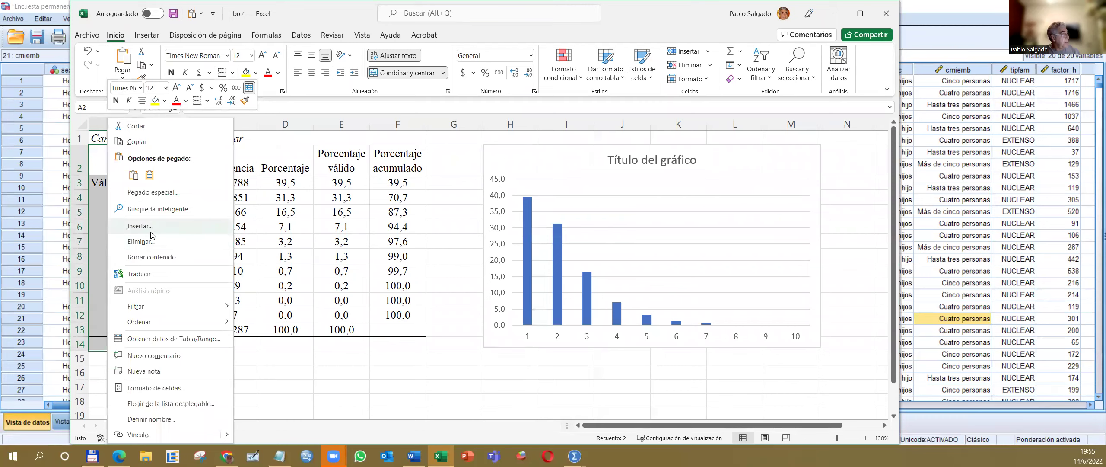
click(188, 255)
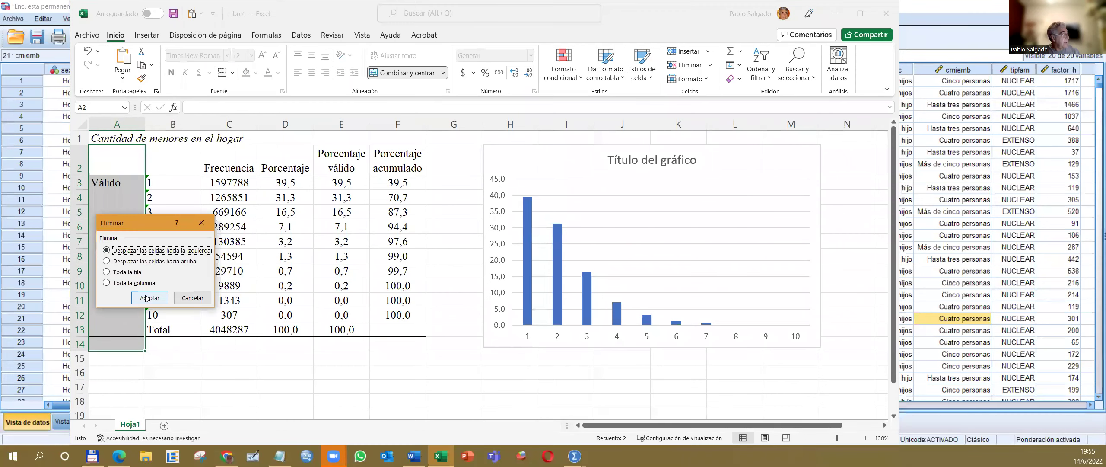
click(151, 297)
click(308, 253)
Step: Copy the frequency table in A2:E13, headers and total included, and paste the duplicate starting at cell A15
drag(138, 164, 320, 327)
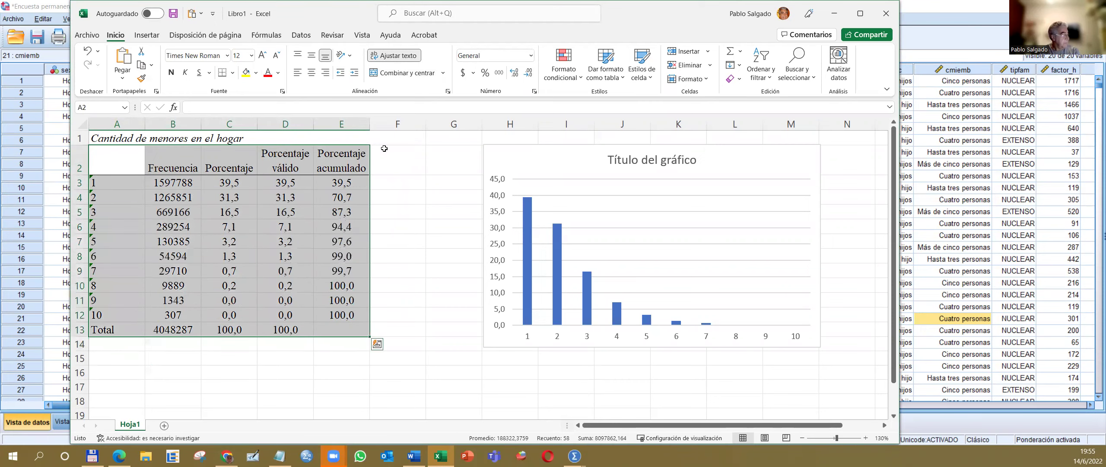
key(ctrl+c)
click(267, 35)
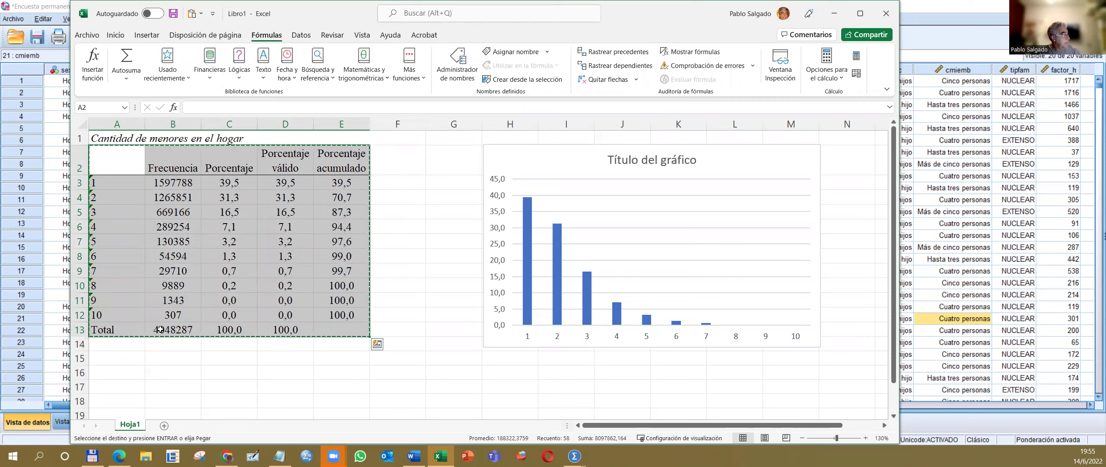
click(130, 358)
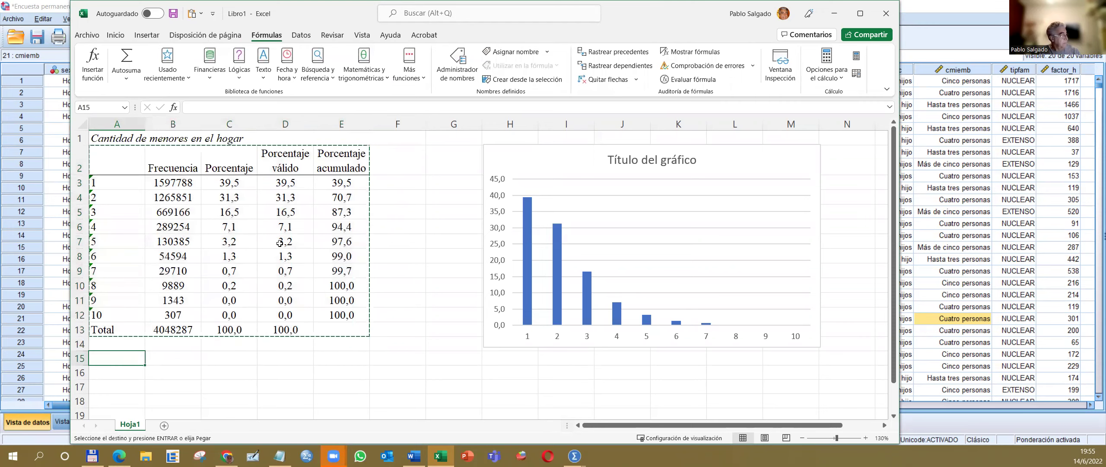
key(ctrl+v)
scroll(315, 192, down, 3)
scroll(315, 193, down, 2)
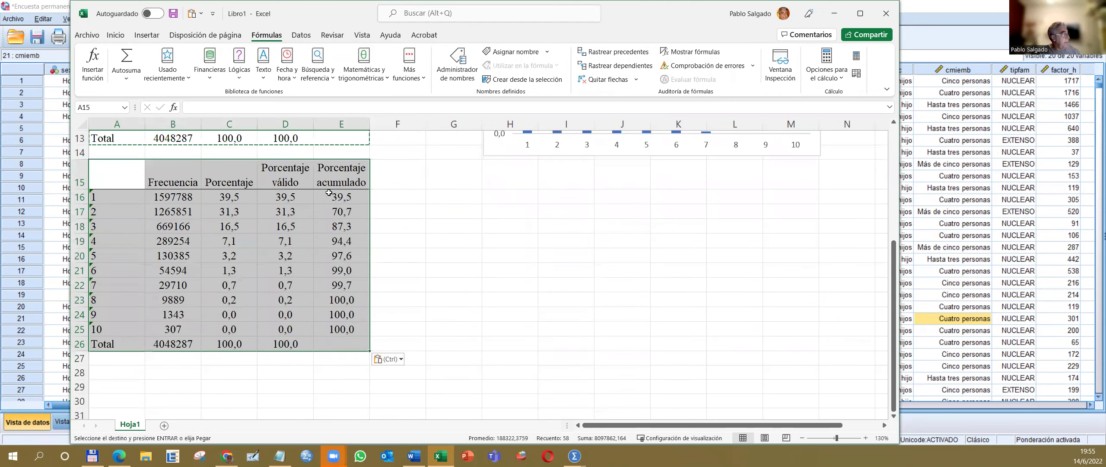
scroll(320, 192, up, 1)
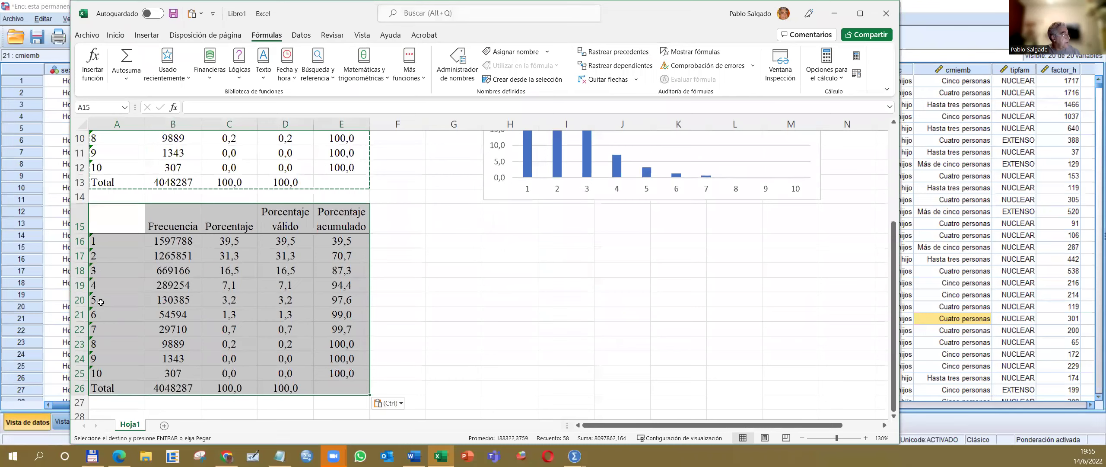
Step: Change the category 5 label in cell A20 of the copied table to "5 o más"
click(101, 303)
double_click(104, 302)
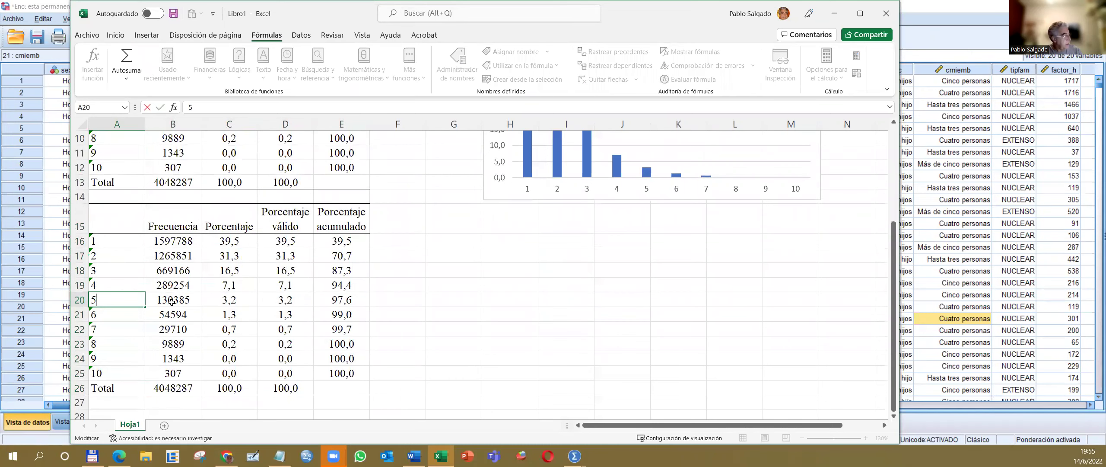
text(o)
text(mas)
key(BackSpace)
key(BackSpace)
key(BackSpace)
text(mas)
key(BackSpace)
key(BackSpace)
text(ás)
key(Return)
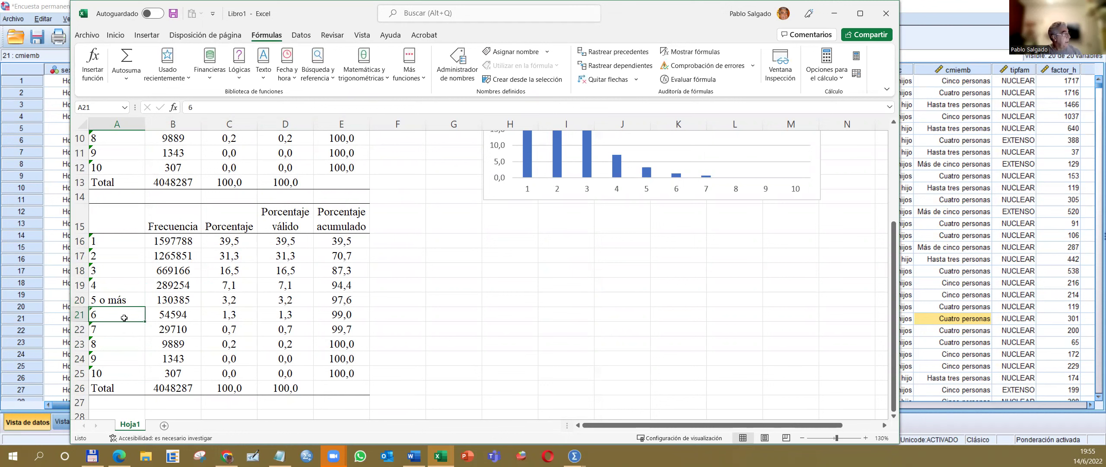
Step: Delete rows 21 to 25, which hold categories 6 to 10 of the copied table
drag(74, 313, 82, 373)
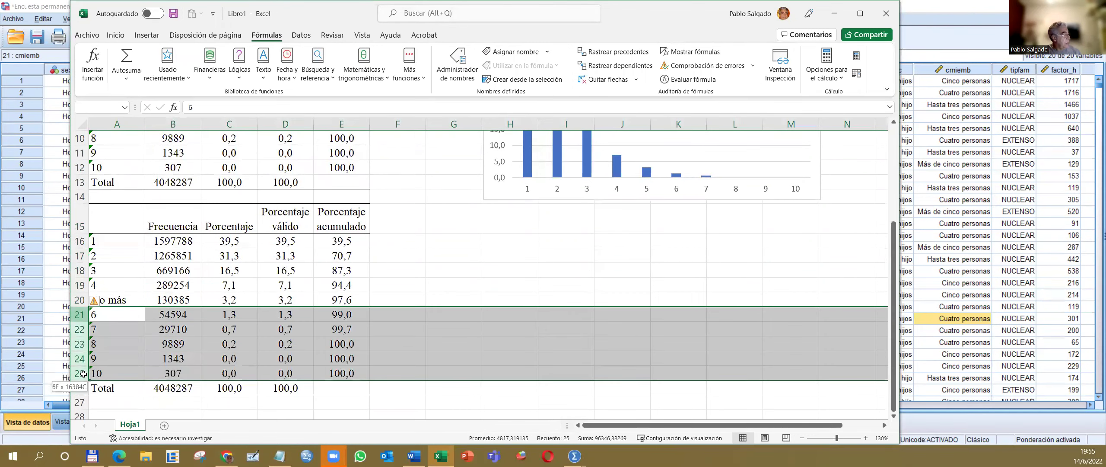
right_click(83, 314)
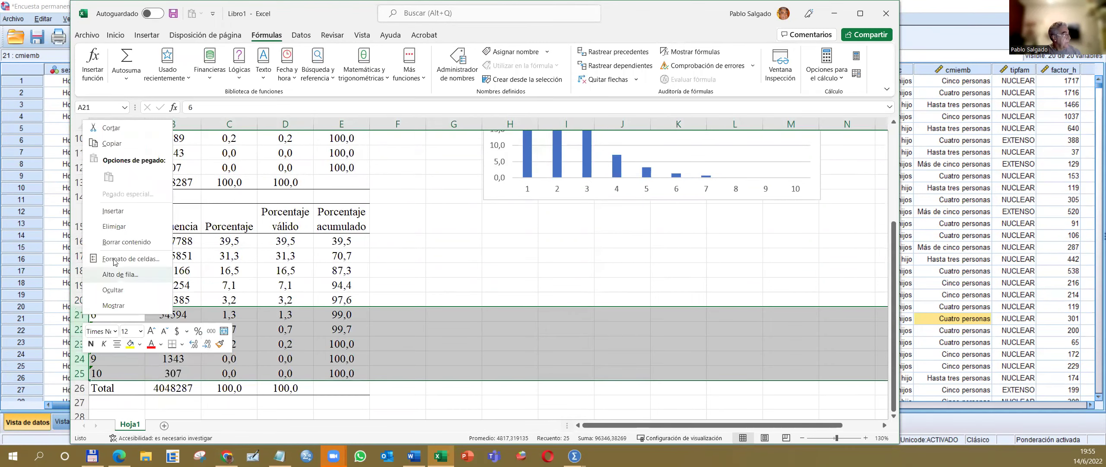
click(114, 226)
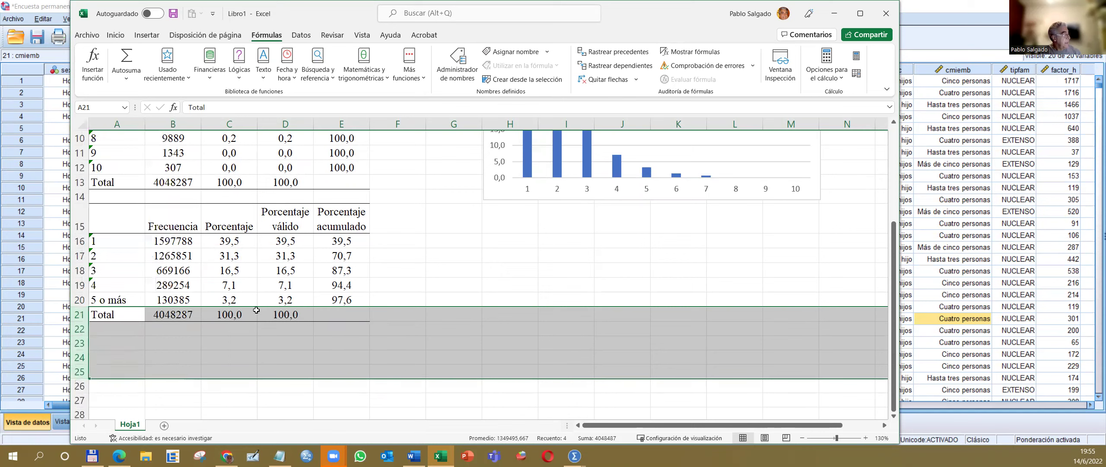
Step: Sum the original frequencies of categories 5 to 10, B7:B12, in cell B20 for the "5 o más" row
click(184, 298)
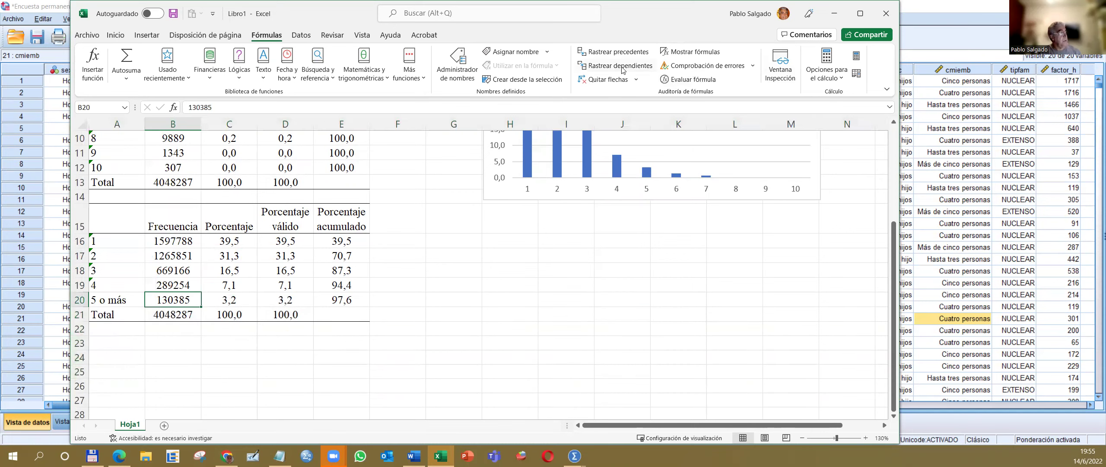
click(126, 59)
scroll(289, 248, up, 2)
scroll(289, 248, up, 1)
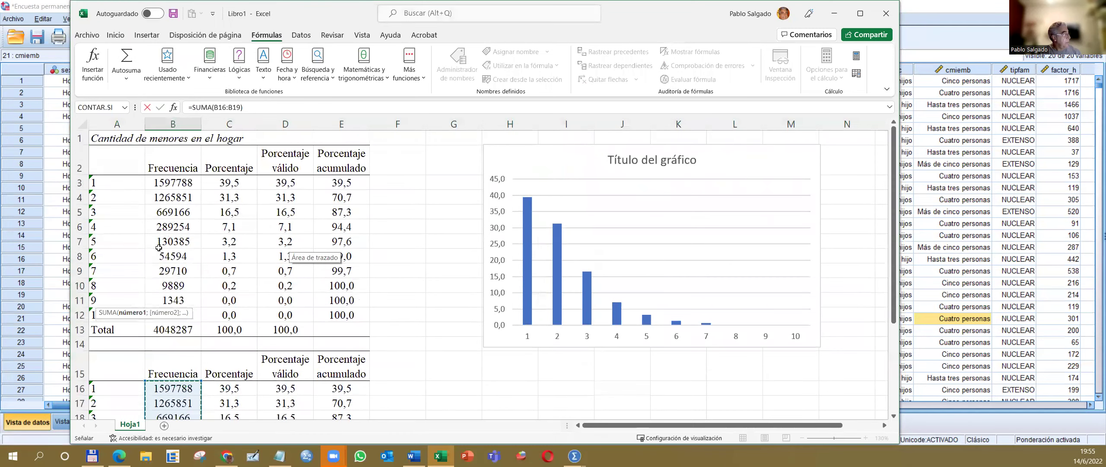
drag(163, 242, 156, 315)
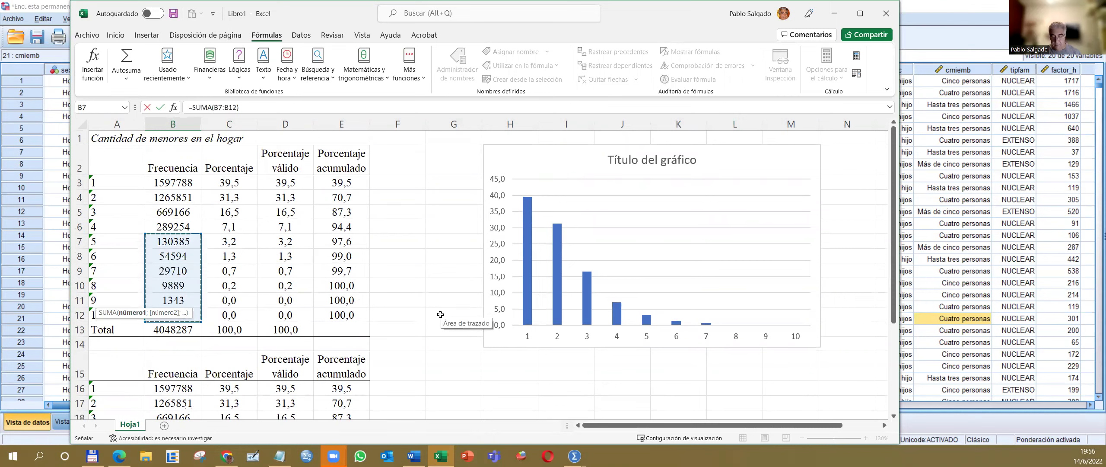
key(Return)
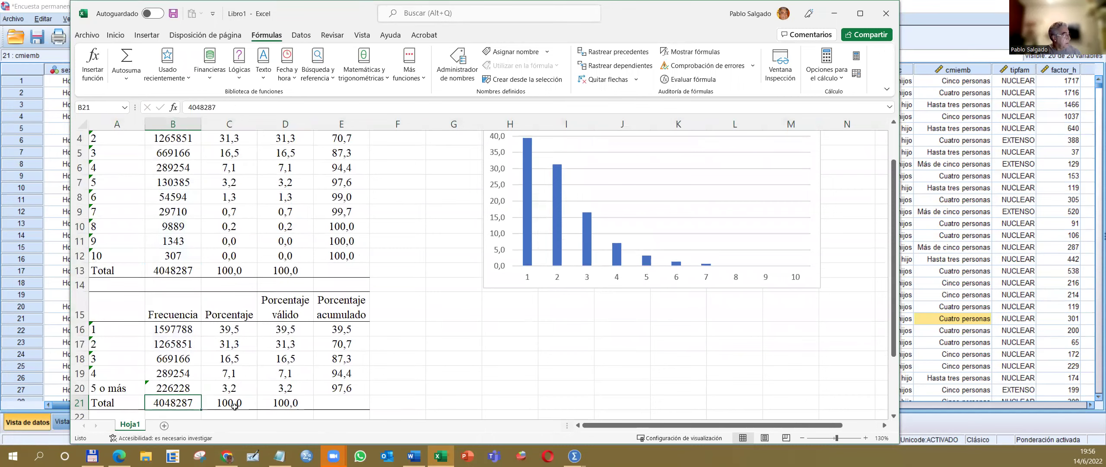
double_click(175, 387)
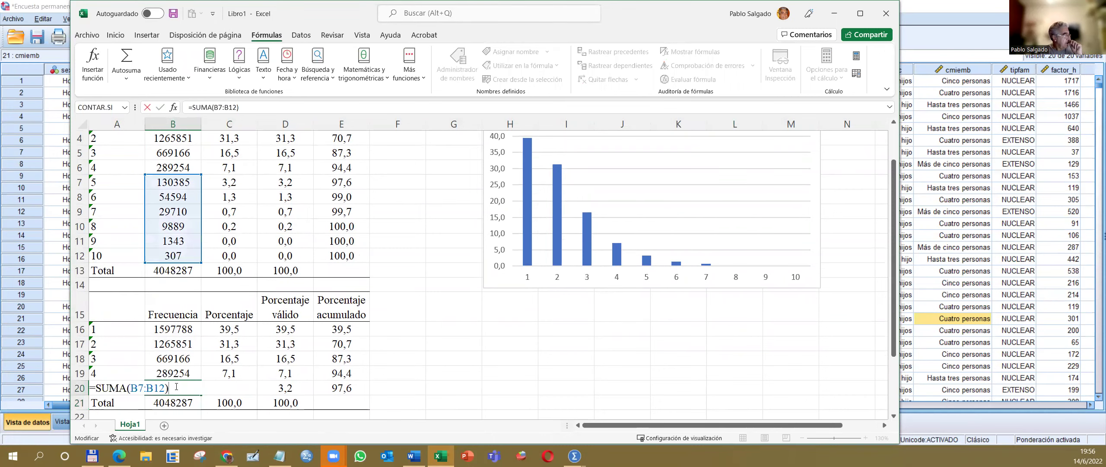
key(Return)
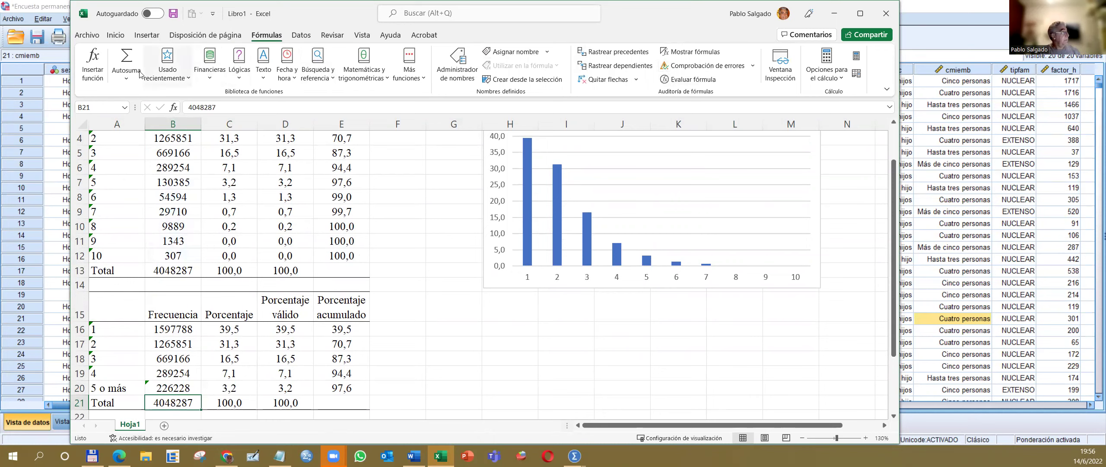
Step: Replace the copied table's total in B21 with a sum of B16:B20 and check it against the original table's total
click(126, 63)
drag(173, 330, 178, 385)
key(Return)
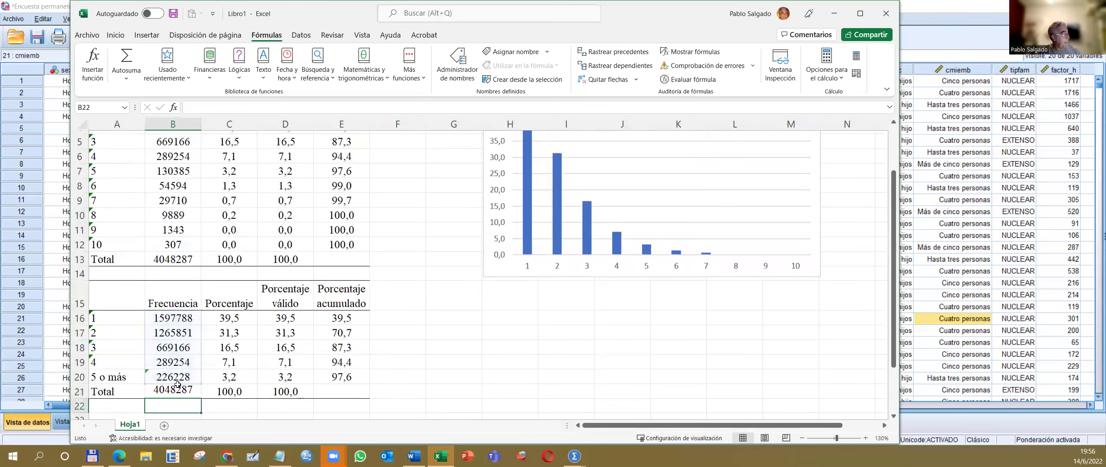
click(176, 387)
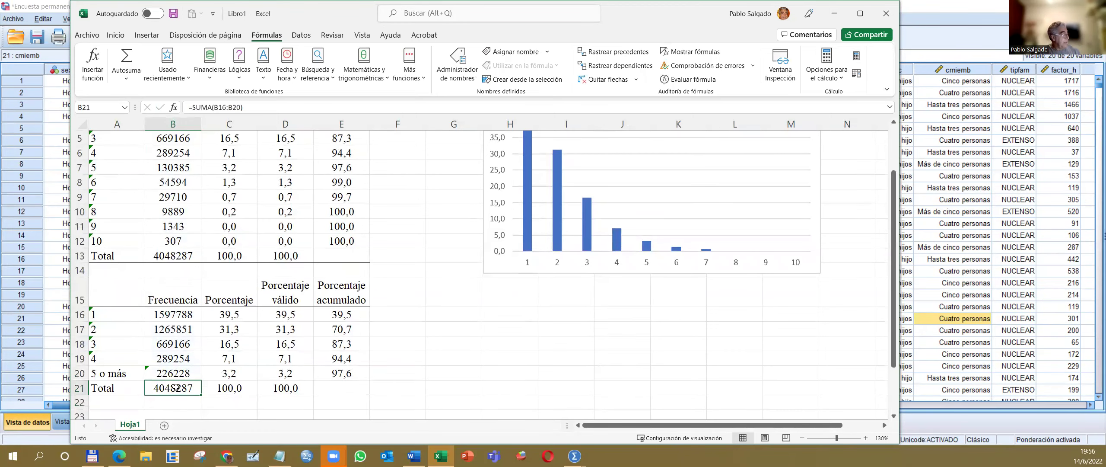
click(193, 258)
click(185, 390)
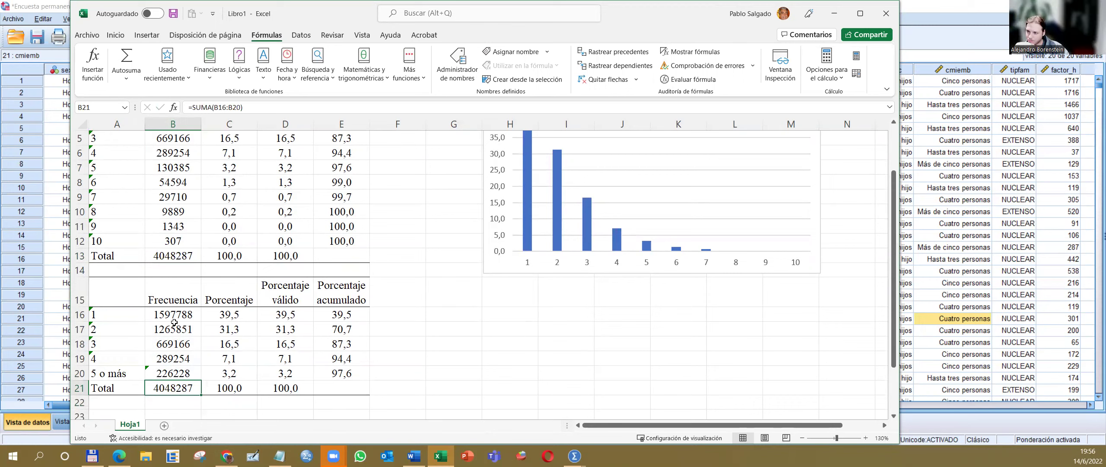
click(283, 314)
Step: Extend the "5 o más" sum formula from B20 across to C20 and D20, displaying the percentages with one decimal
click(189, 374)
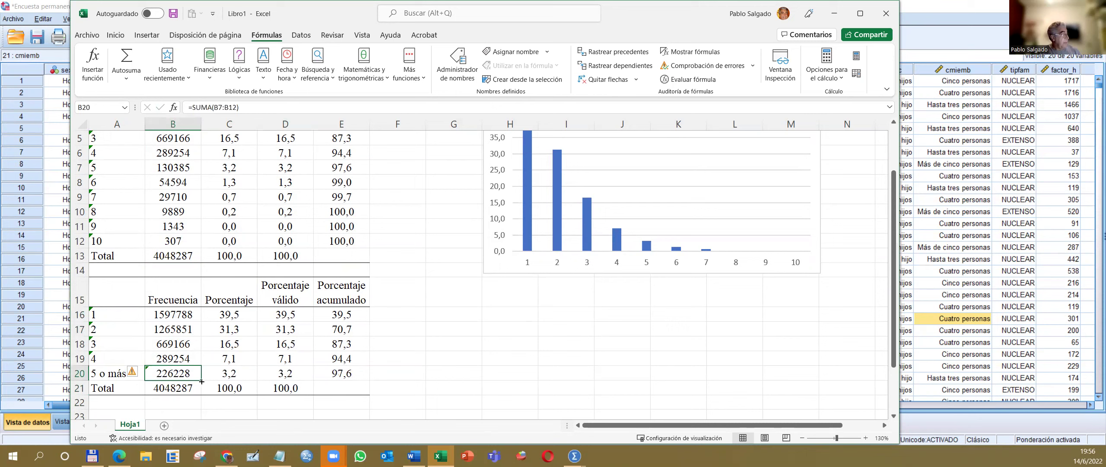
drag(202, 382, 257, 380)
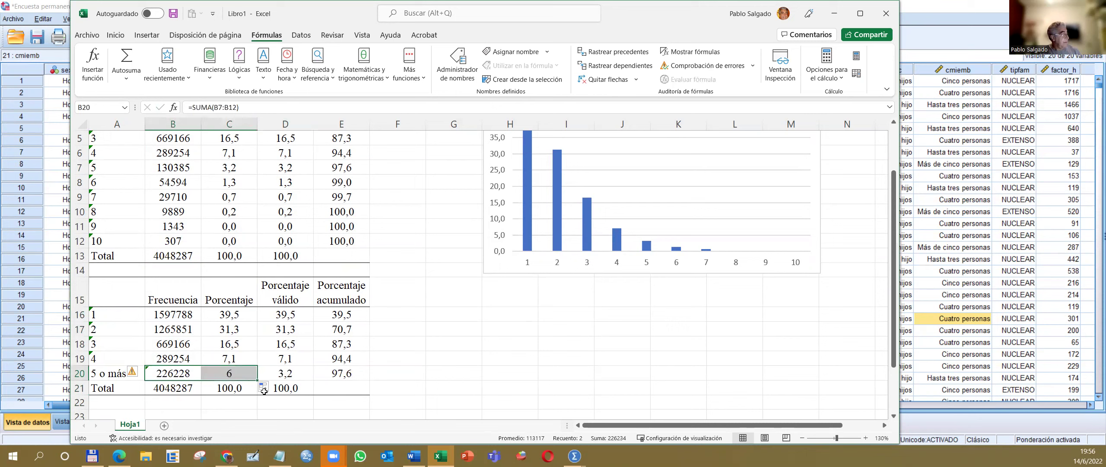
double_click(231, 372)
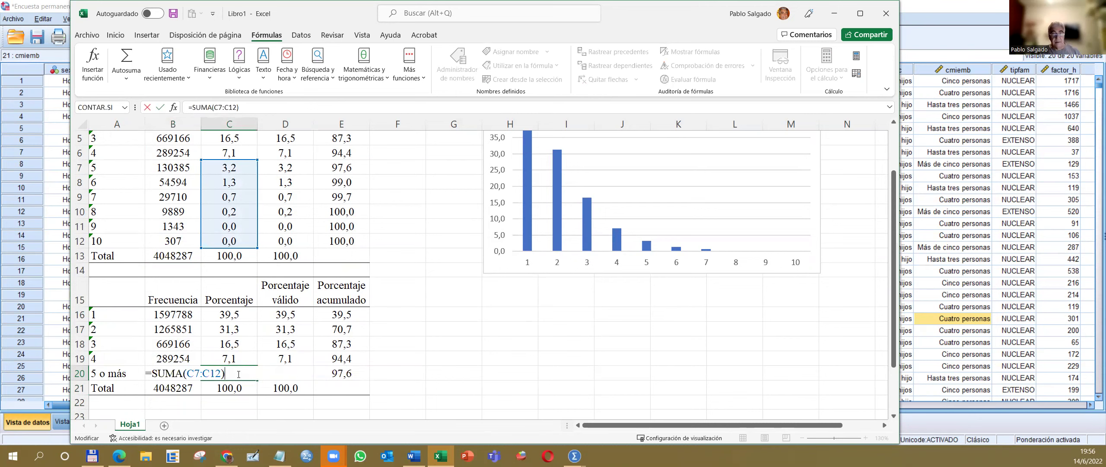
key(Escape)
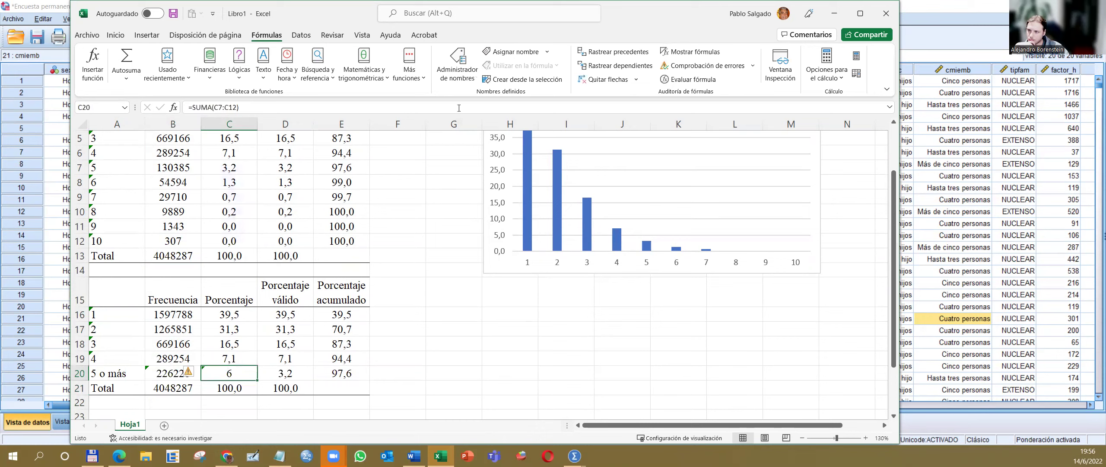
click(116, 35)
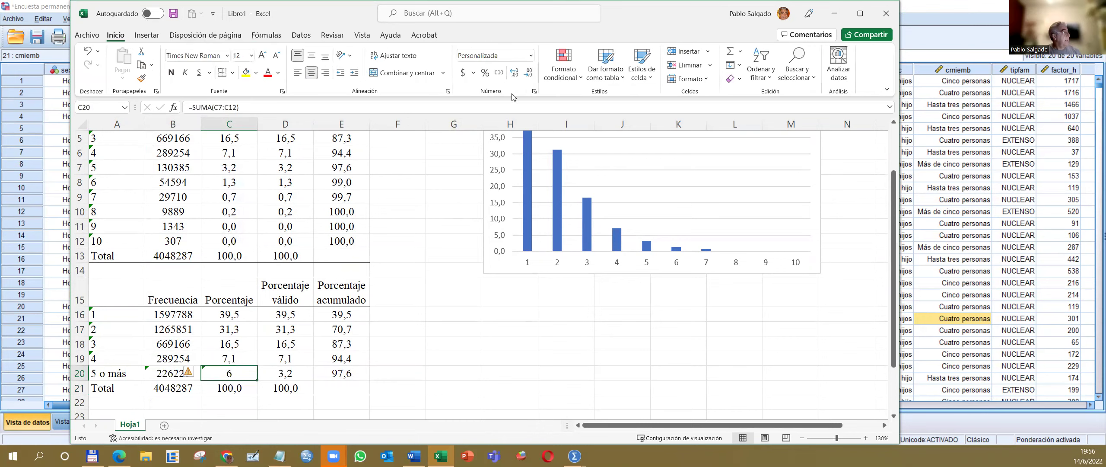
click(511, 75)
drag(256, 381, 310, 381)
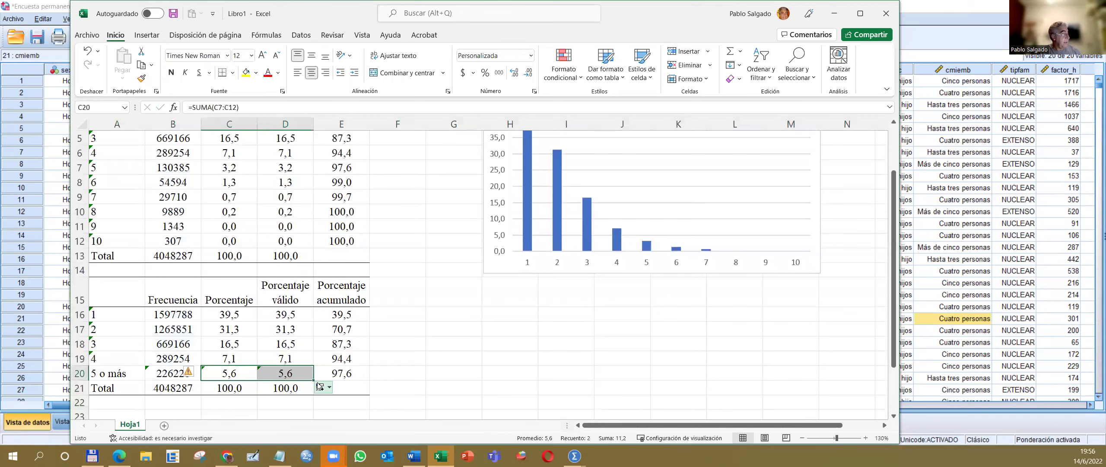
key(Right)
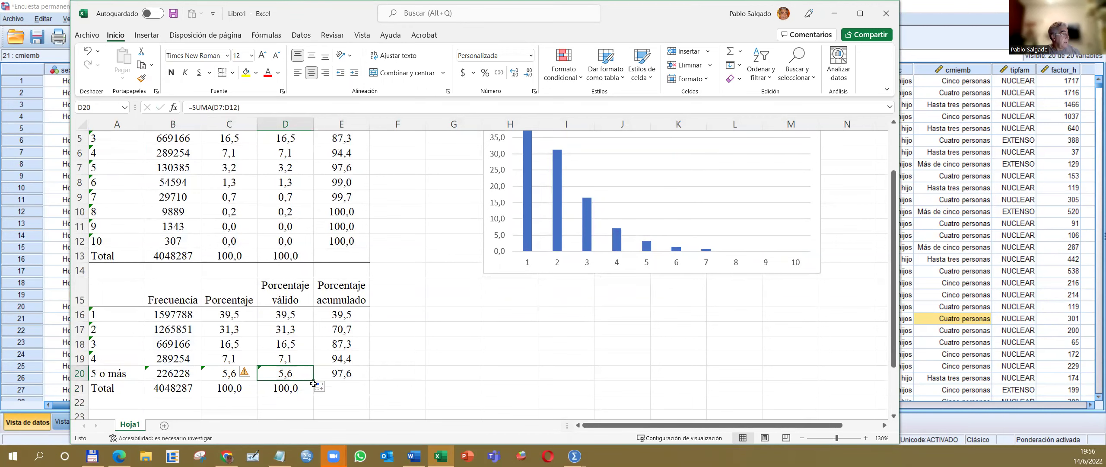
Step: Set the cumulative percentage of the "5 o más" row in cell E20 to 100
click(354, 359)
click(331, 373)
text(100)
key(Return)
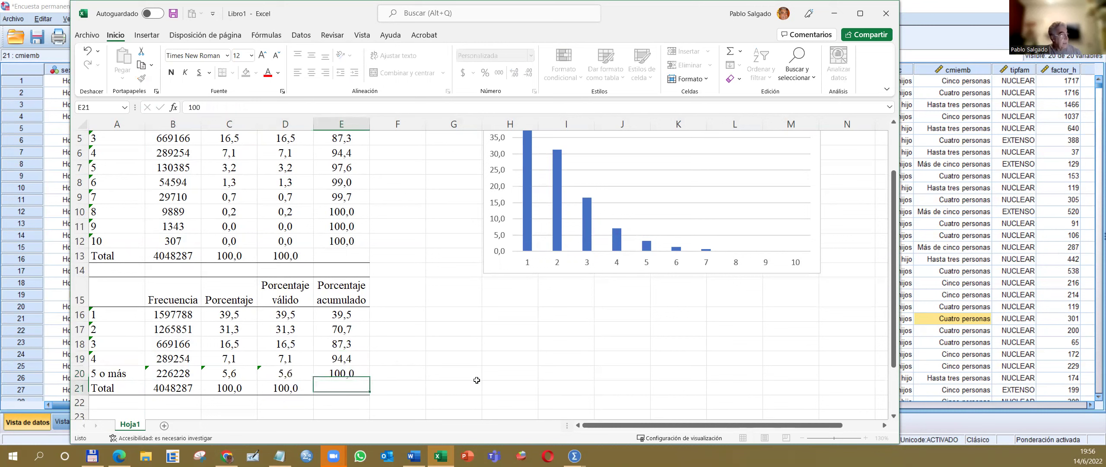
Step: Review the regrouped table and the survey exercise's task list in the Word document, and return to the Excel workbook
click(576, 191)
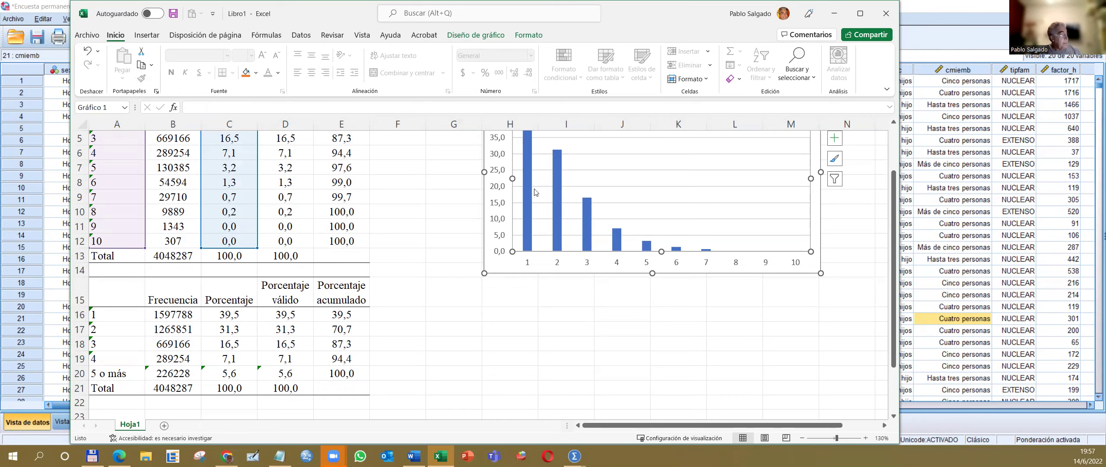
scroll(393, 406, down, 1)
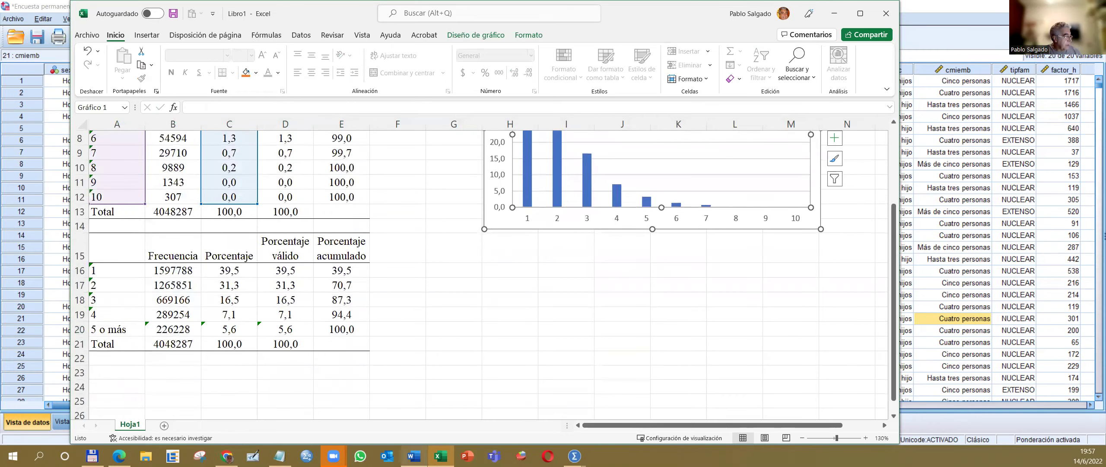
click(413, 456)
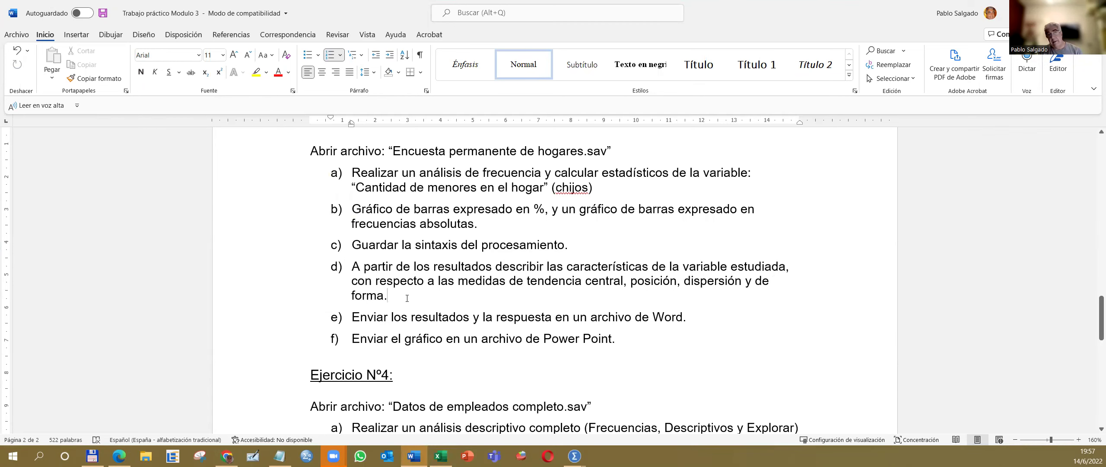
key(alt+Tab)
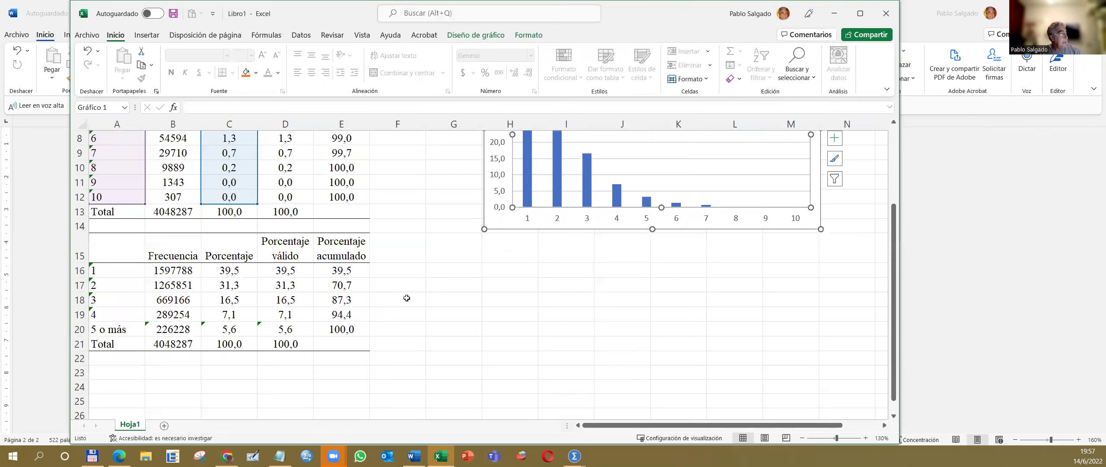
scroll(186, 338, up, 3)
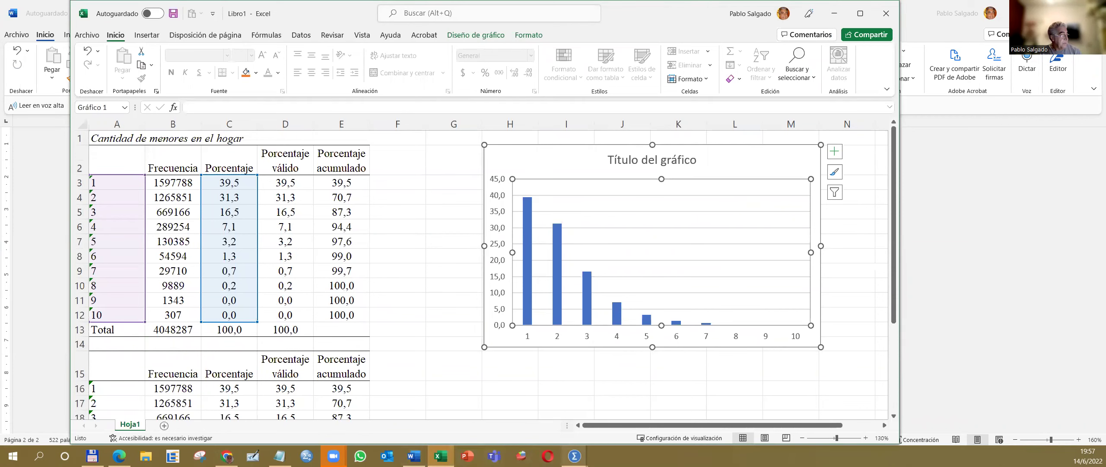
Step: Copy the Estadísticos table from the SPSS Statistics viewer, paste it at A1 of a new Excel sheet, and maximize the workbook
mouse_move(575, 456)
click(760, 415)
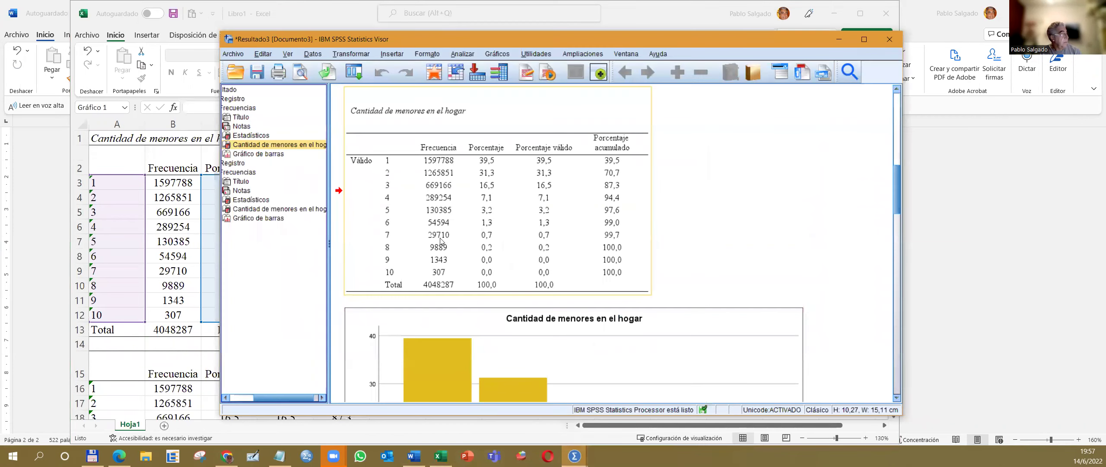
scroll(435, 166, up, 5)
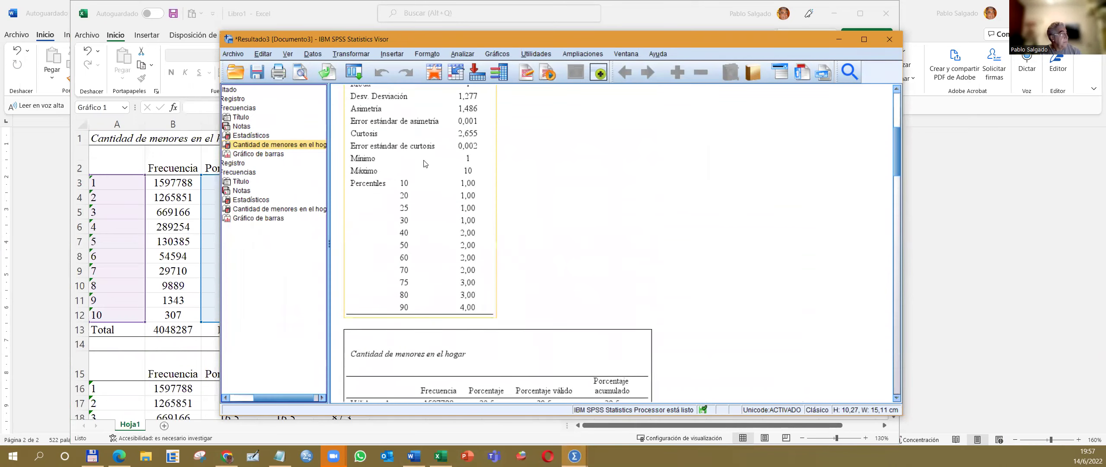
right_click(424, 163)
click(434, 180)
key(alt+Tab)
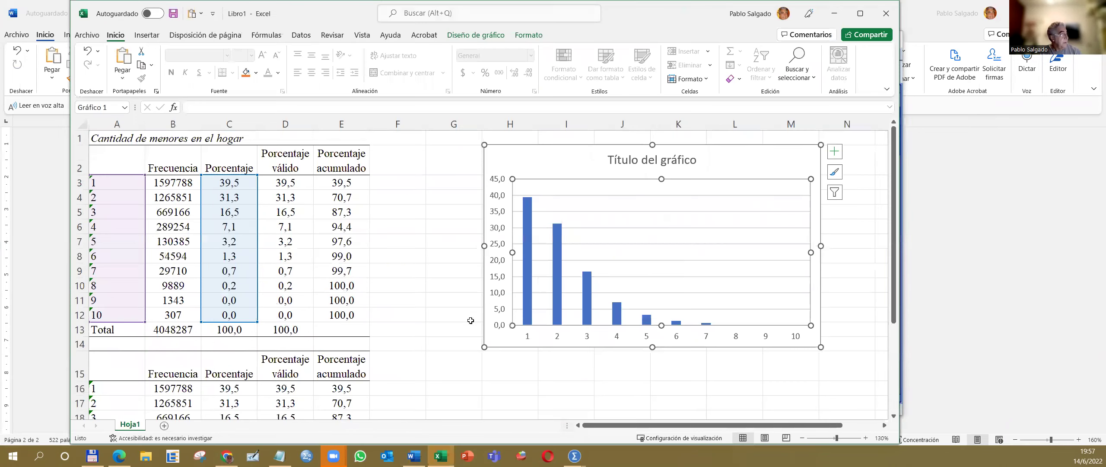
click(164, 425)
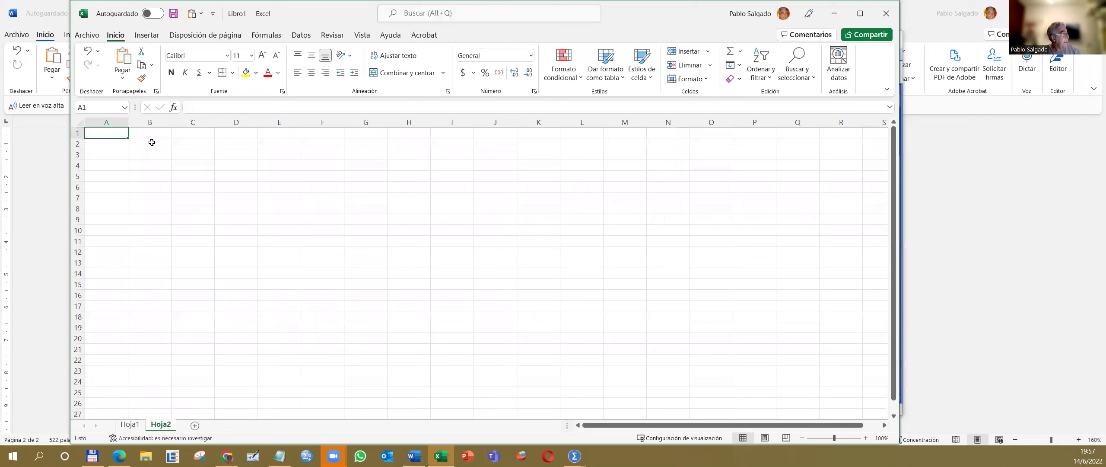
click(122, 60)
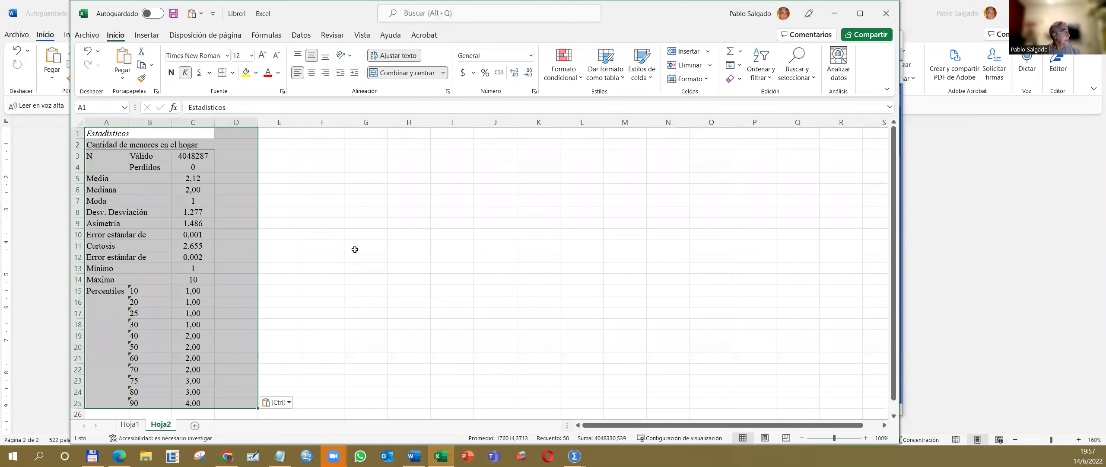
click(861, 13)
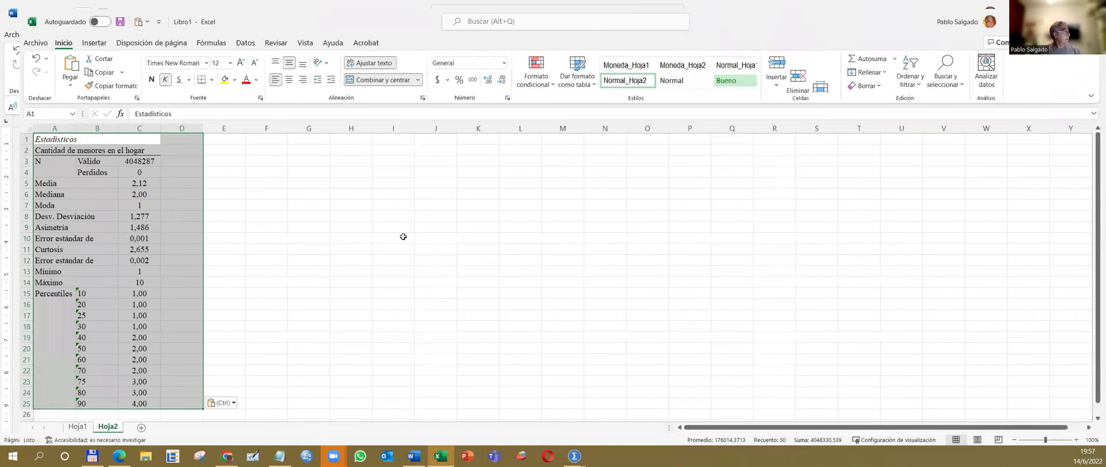
Step: Examine the mean, median, mode and standard deviation on Hoja2, comparing them with the distribution chart on Hoja1
drag(42, 178, 121, 191)
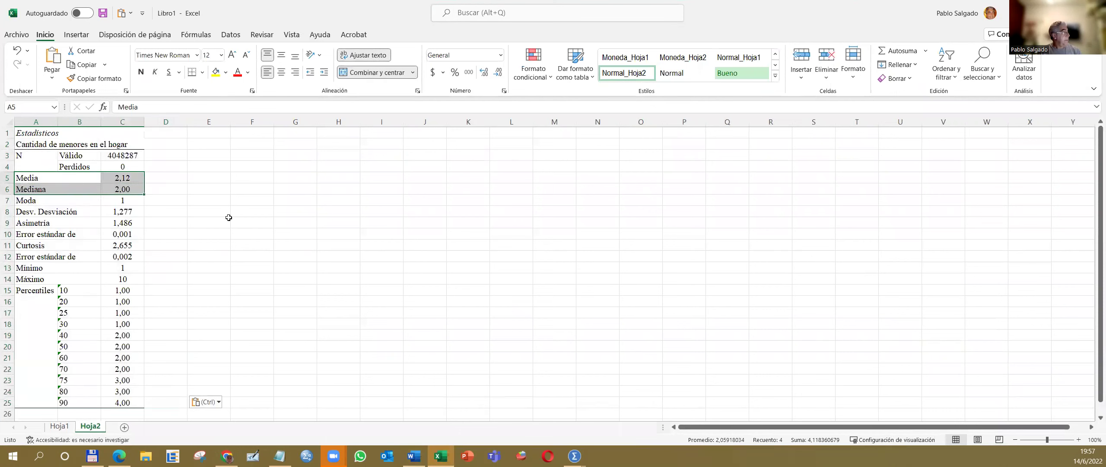
click(259, 217)
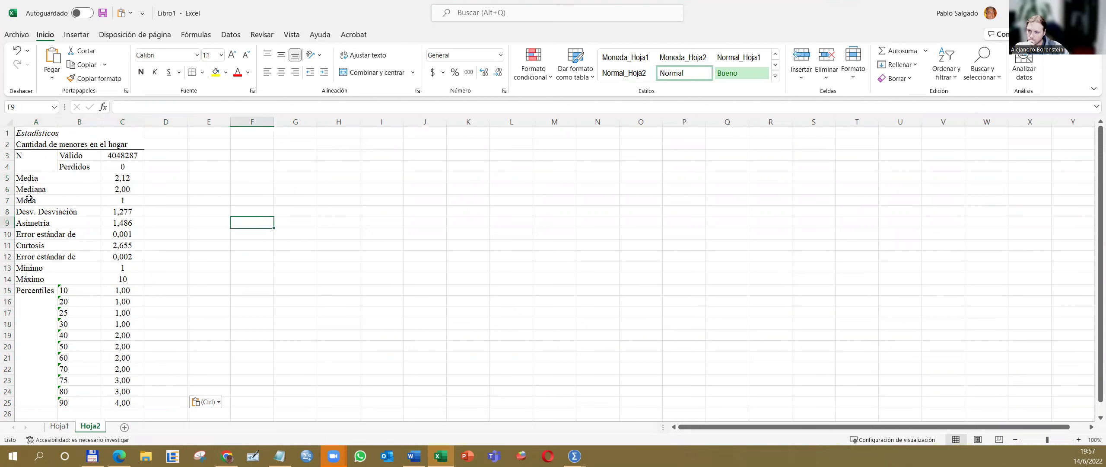
click(97, 198)
click(112, 201)
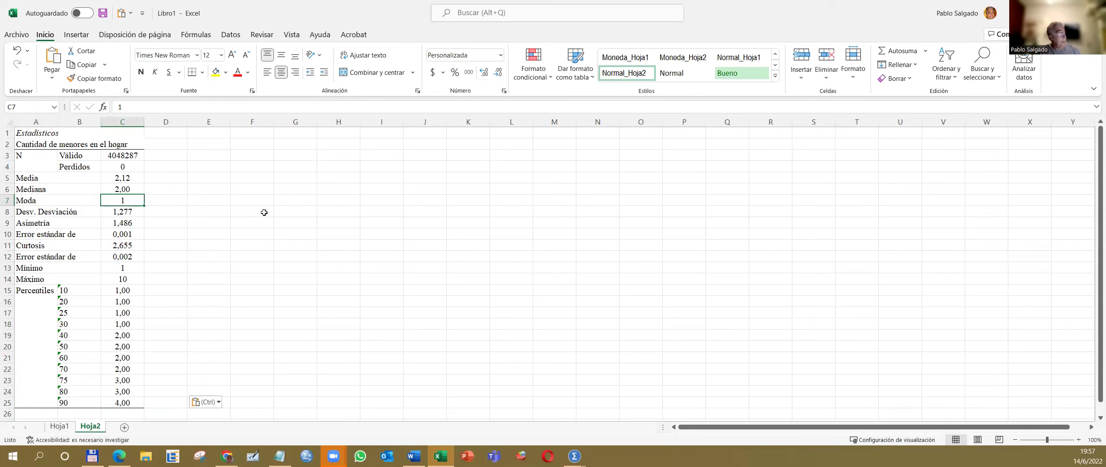
click(59, 426)
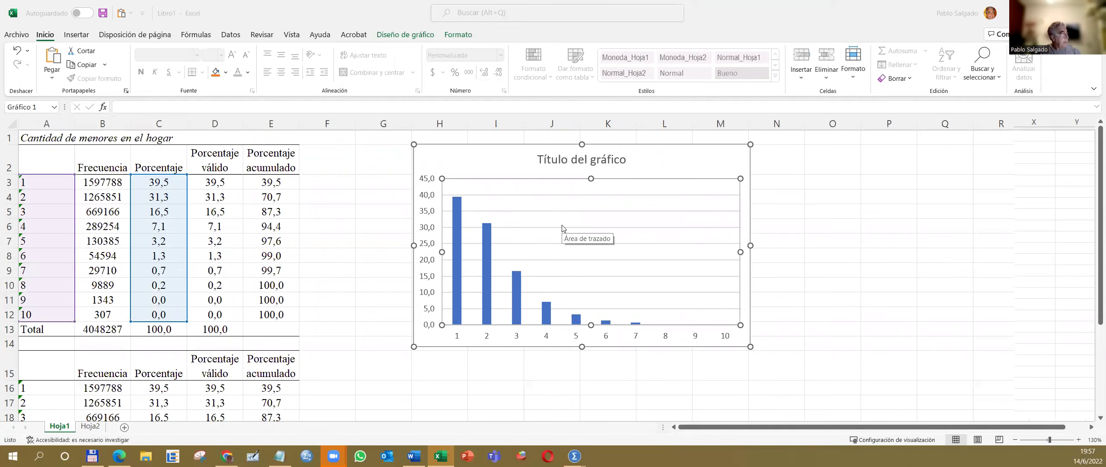
key(alt+Tab)
key(alt+Tab)
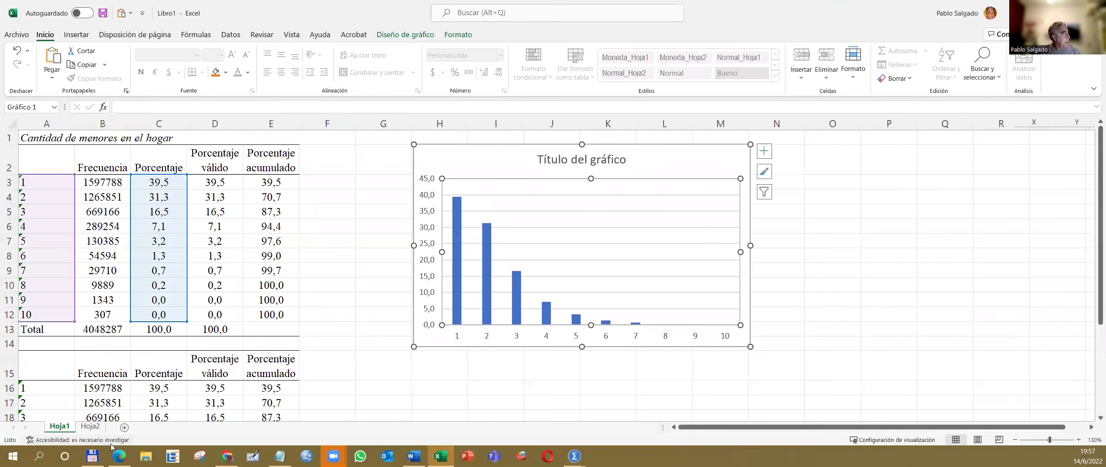
click(90, 426)
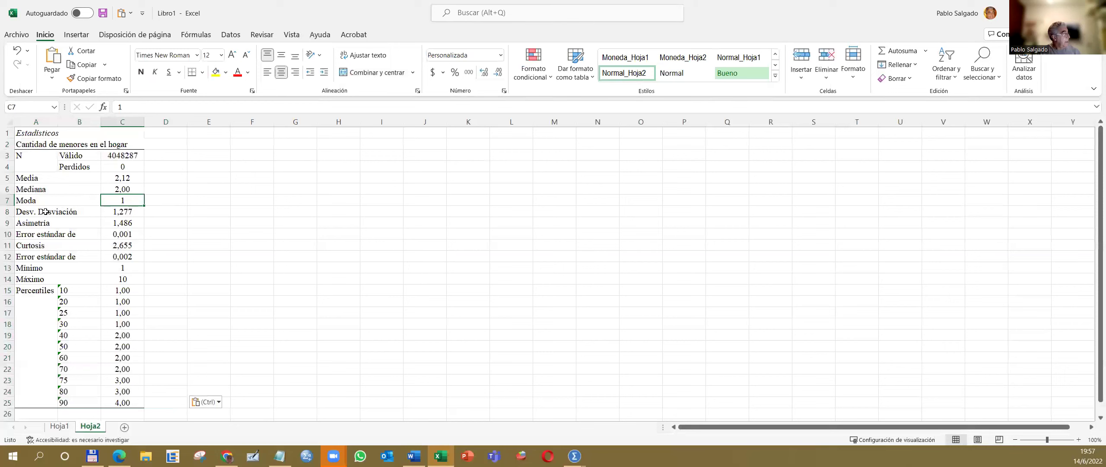
click(130, 210)
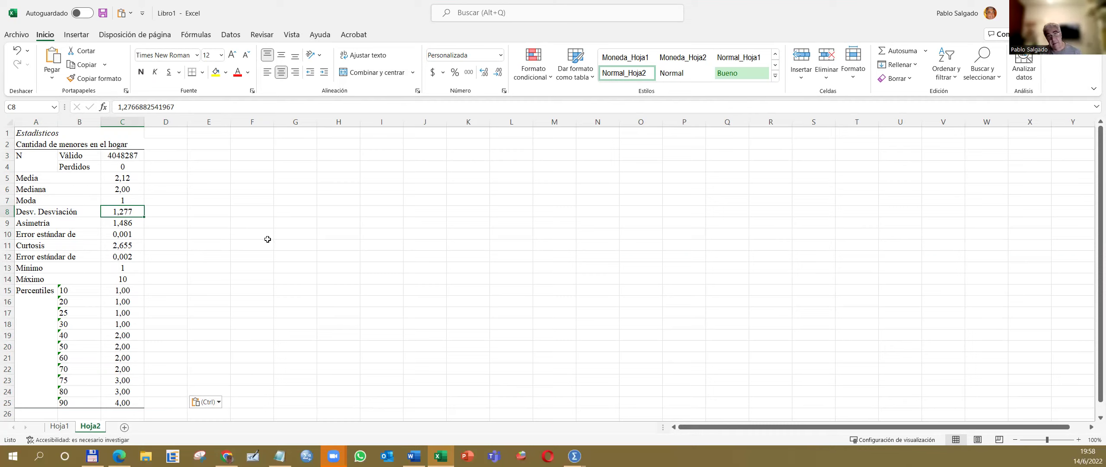
Step: Enter the note LEPTOCURTICA in cell D9 of Hoja2 and move it to D11 beside the Curtosis value
drag(57, 225, 113, 223)
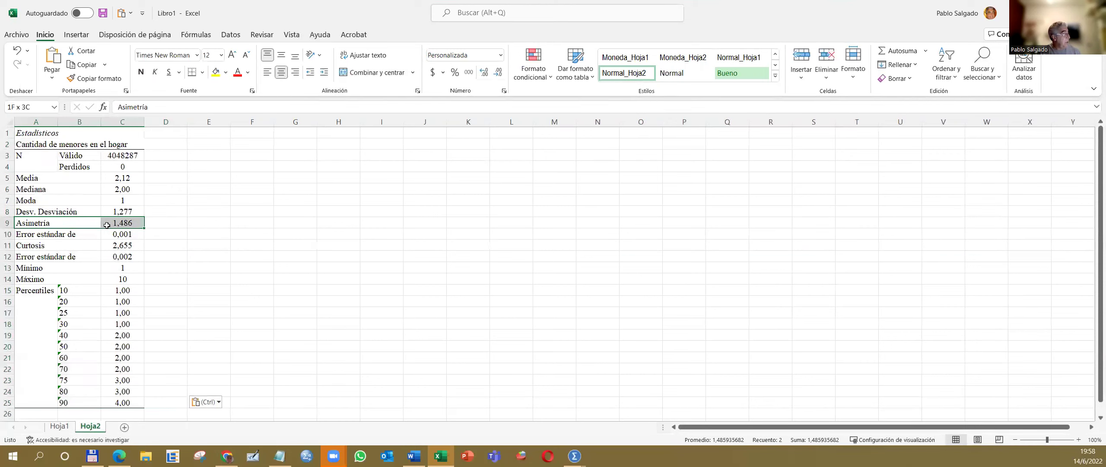
click(169, 226)
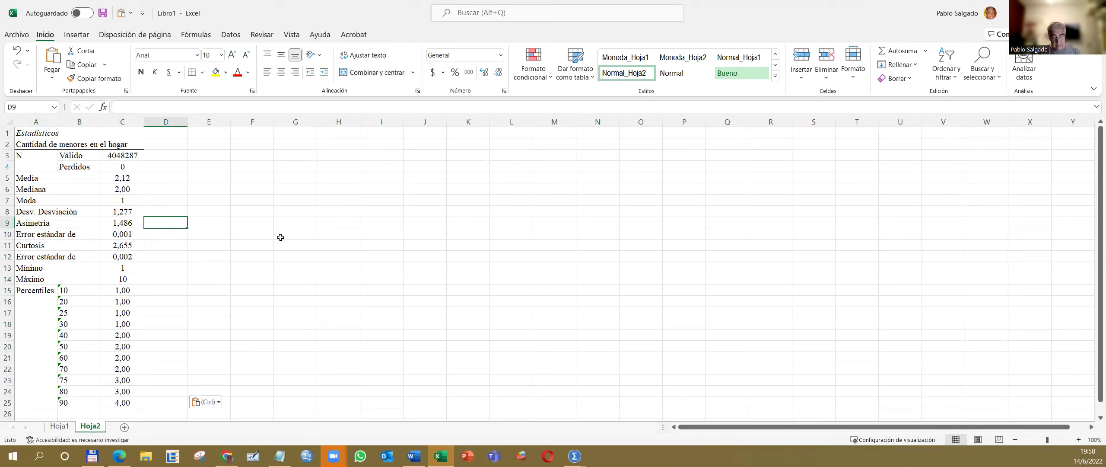
text(LEPTOCURTICA)
key(Return)
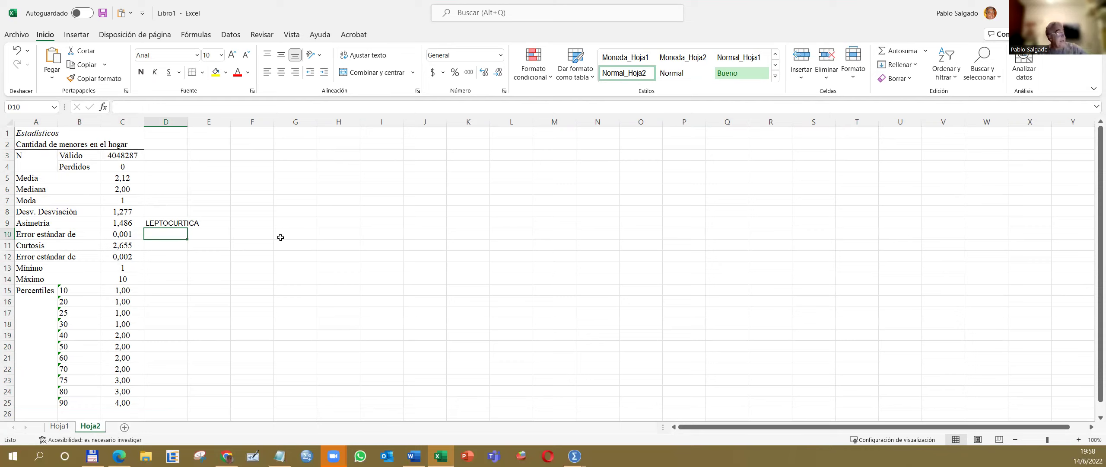
click(151, 246)
click(164, 225)
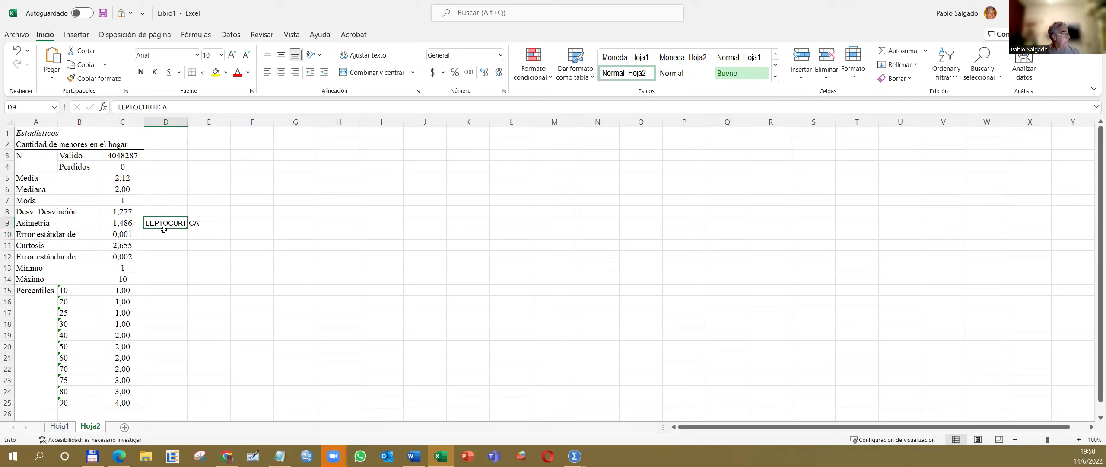
mouse_move(163, 230)
mouse_down()
mouse_move(157, 259)
mouse_move(158, 246)
mouse_up()
Step: Enter the note ASIMETRIA POSITIVA in cell D9 beside the Asimetría value
click(157, 223)
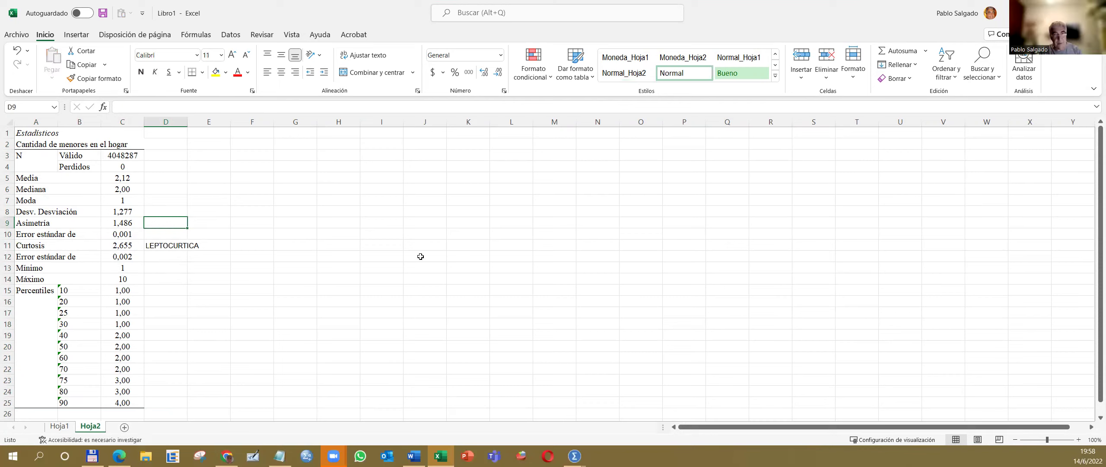
text(aSIMETRI)
key(BackSpace)
key(BackSpace)
key(BackSpace)
key(BackSpace)
key(BackSpace)
key(BackSpace)
text(s)
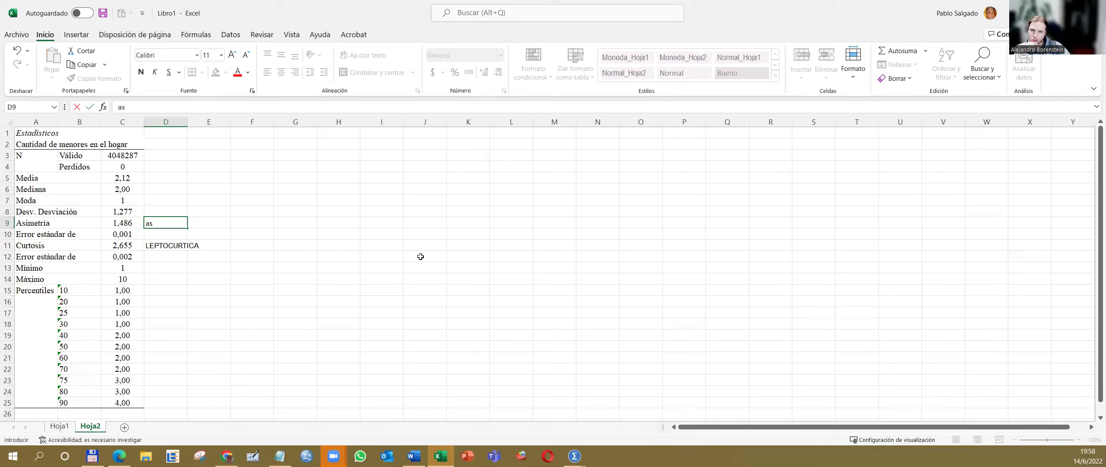
text(ASIMETRIA POSITIVA)
key(Return)
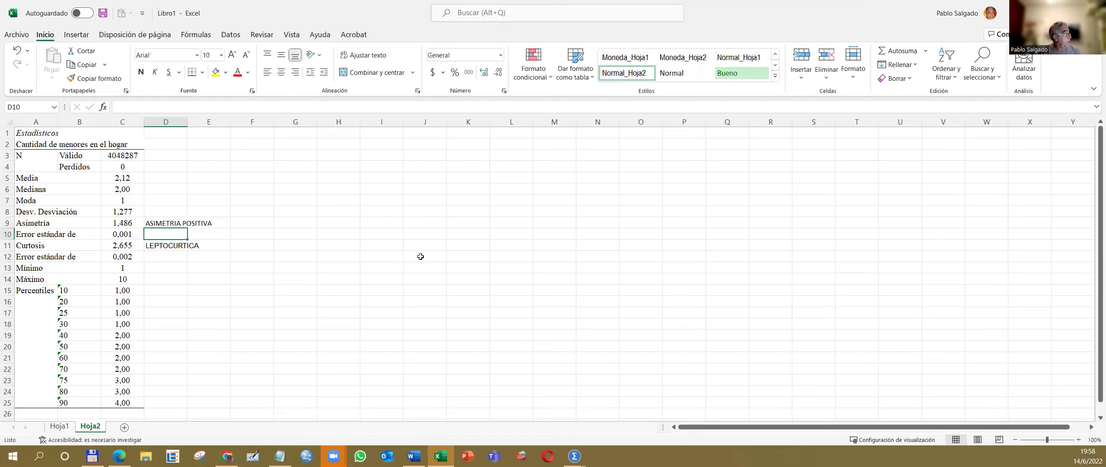
Step: Examine the values of the 25th and 50th percentiles in the Percentiles rows of the statistics table
scroll(454, 333, down, 1)
scroll(454, 333, down, 2)
drag(70, 212, 162, 216)
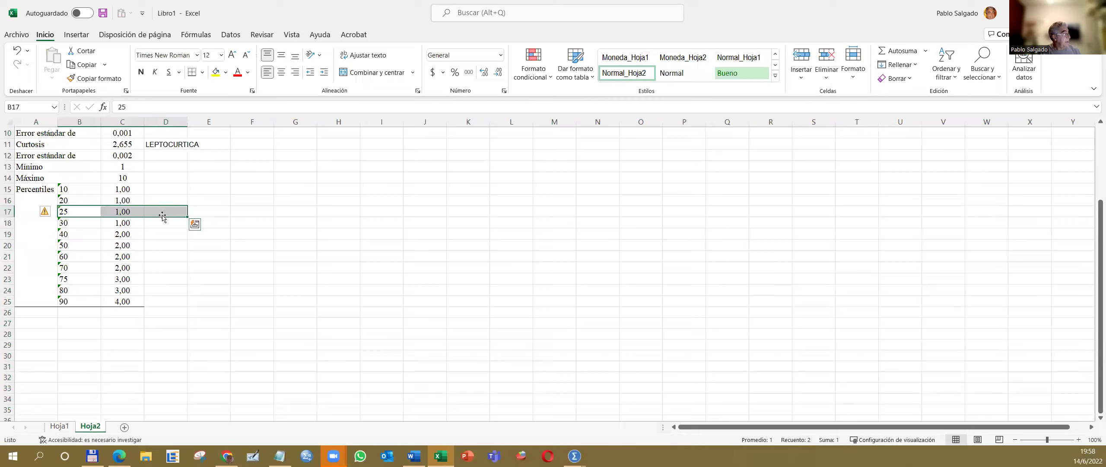
click(162, 216)
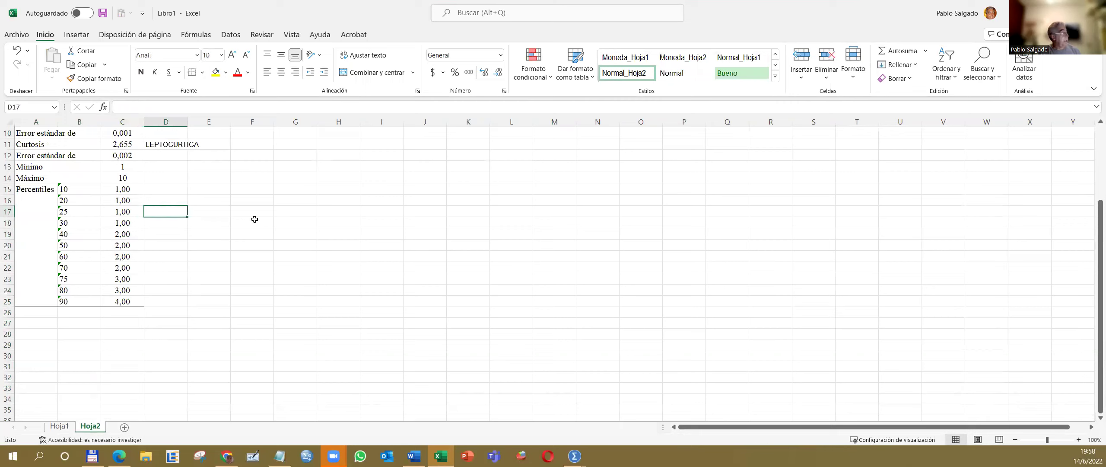
click(108, 211)
drag(67, 247, 154, 245)
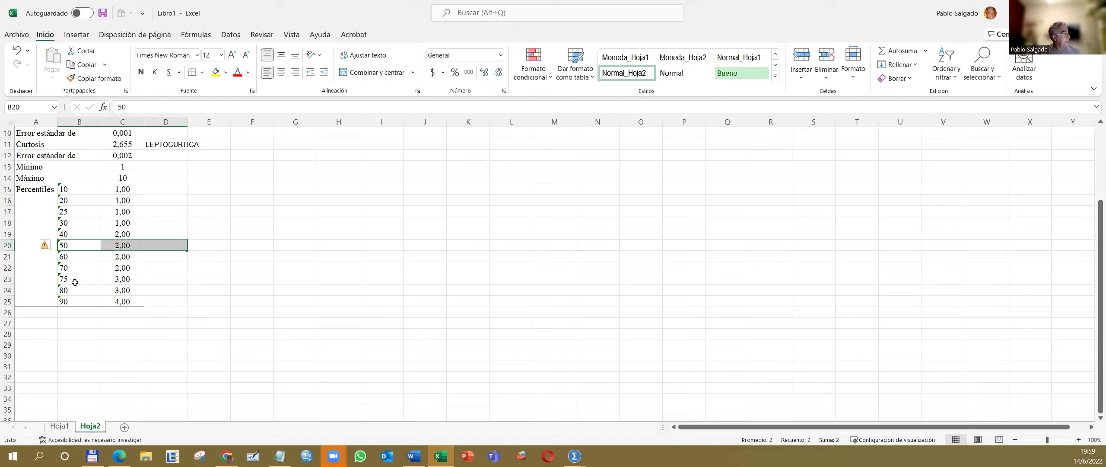
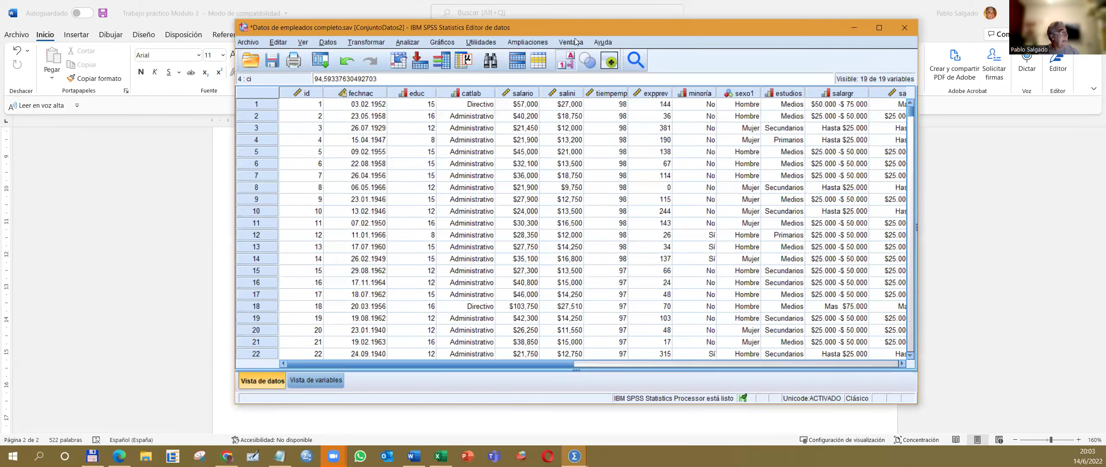
Step: Maximize the SPSS data editor showing Datos de empleados completo.sav and select the salario variable's column
key(super+Left)
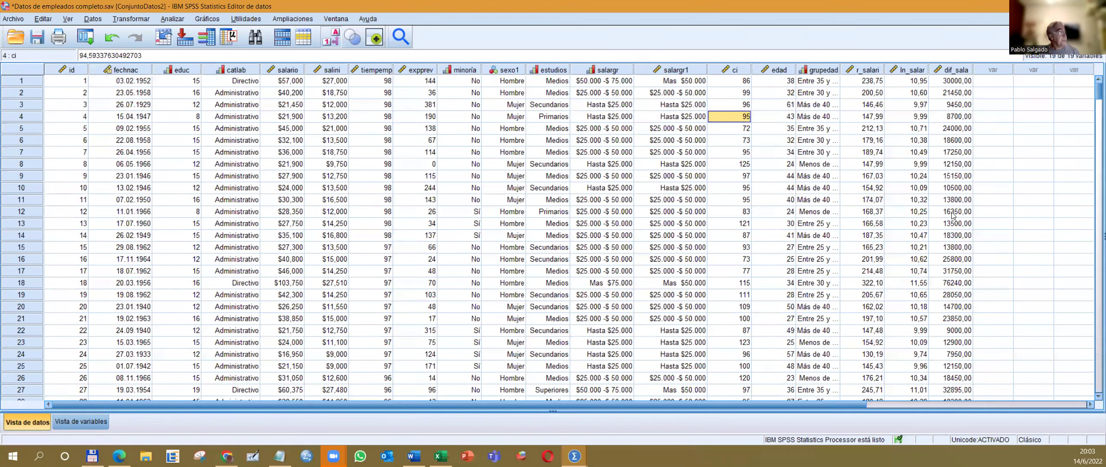
click(288, 70)
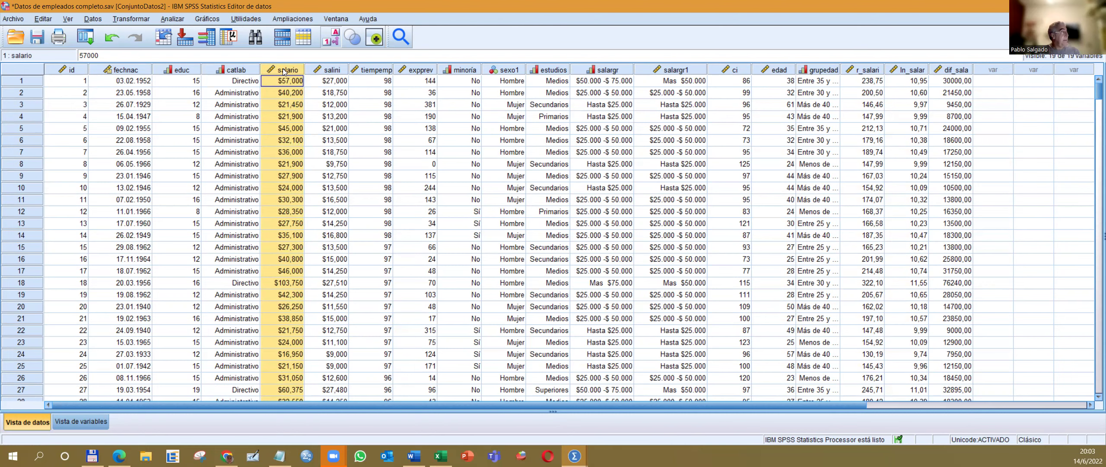
mouse_move(284, 72)
Step: Start an Explorar descriptive analysis and add Salario actual to its list of dependent variables
click(175, 19)
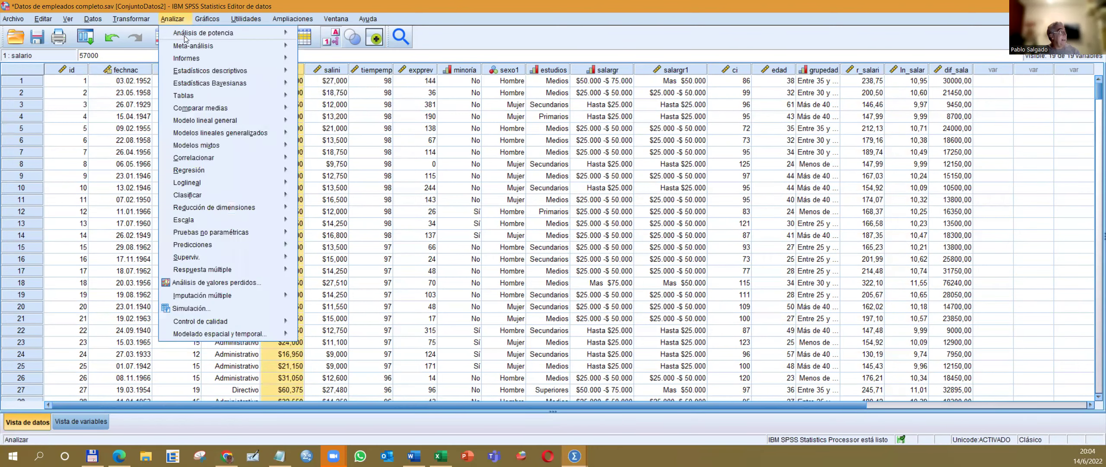
mouse_move(238, 69)
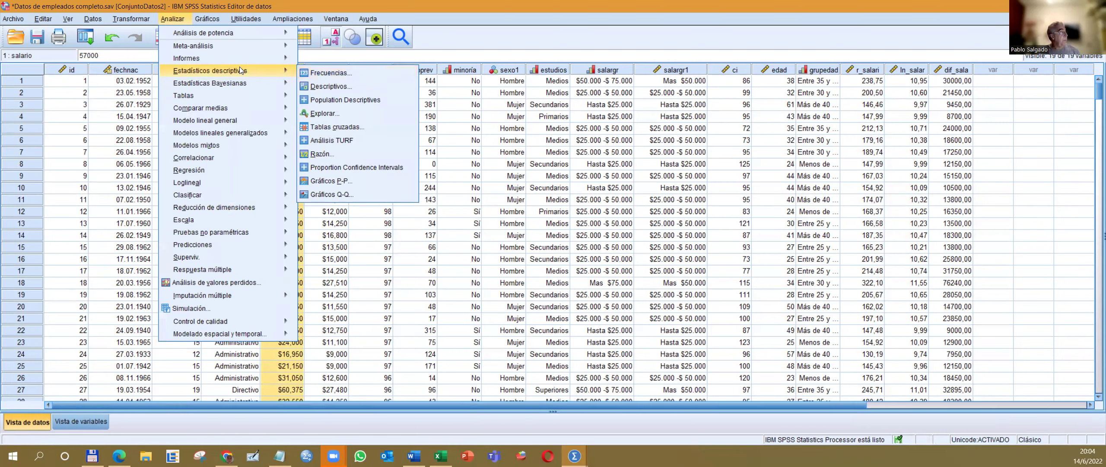
mouse_move(206, 58)
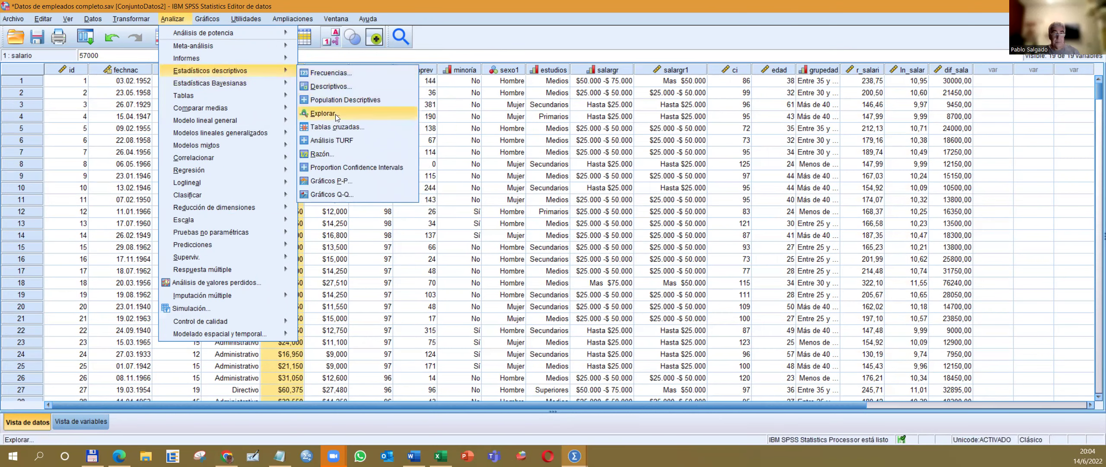
click(335, 114)
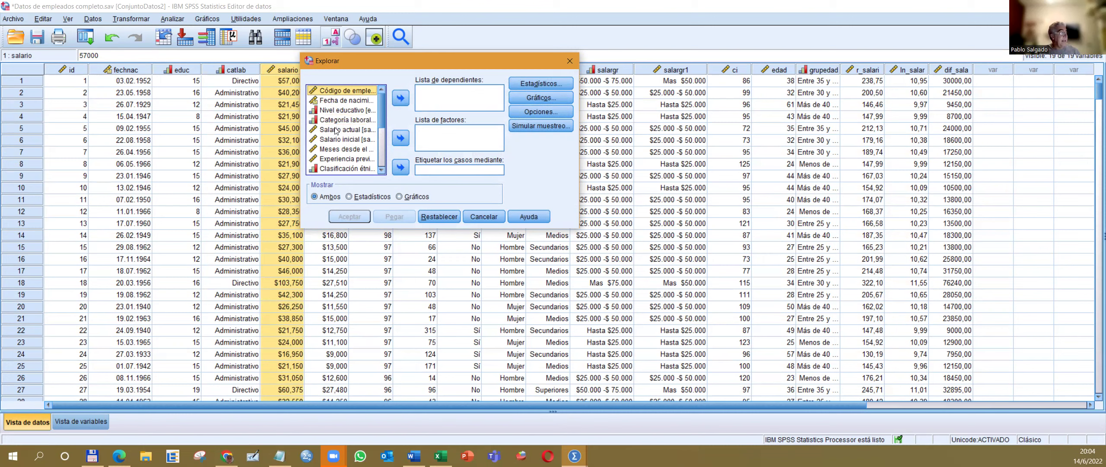
click(343, 130)
click(400, 99)
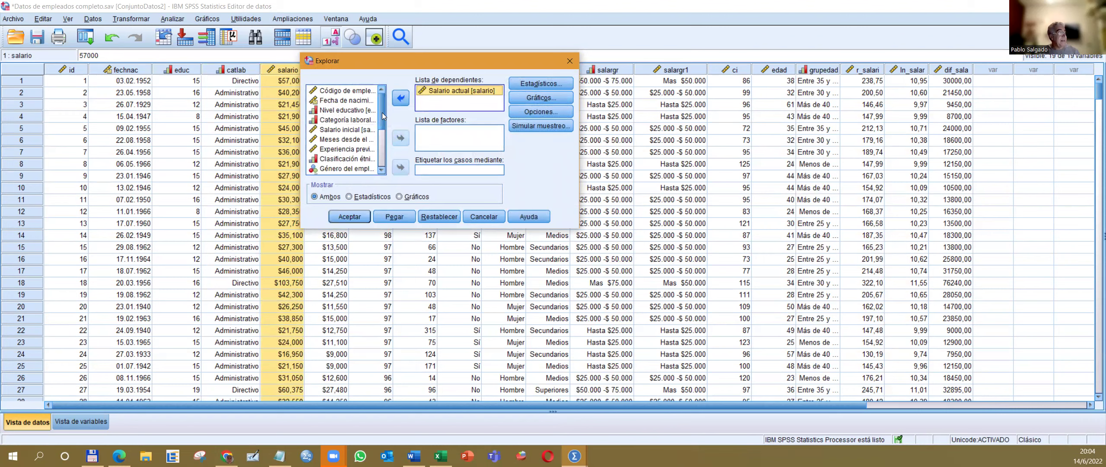
Step: Select the Cociente Intelectual variable in the source variables of the Explorar analysis
drag(382, 112, 380, 128)
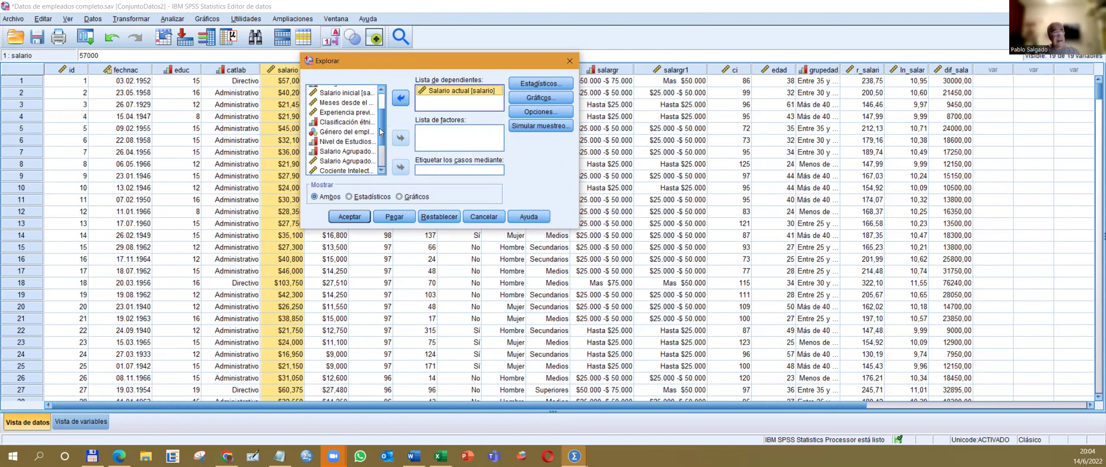
drag(379, 128, 380, 149)
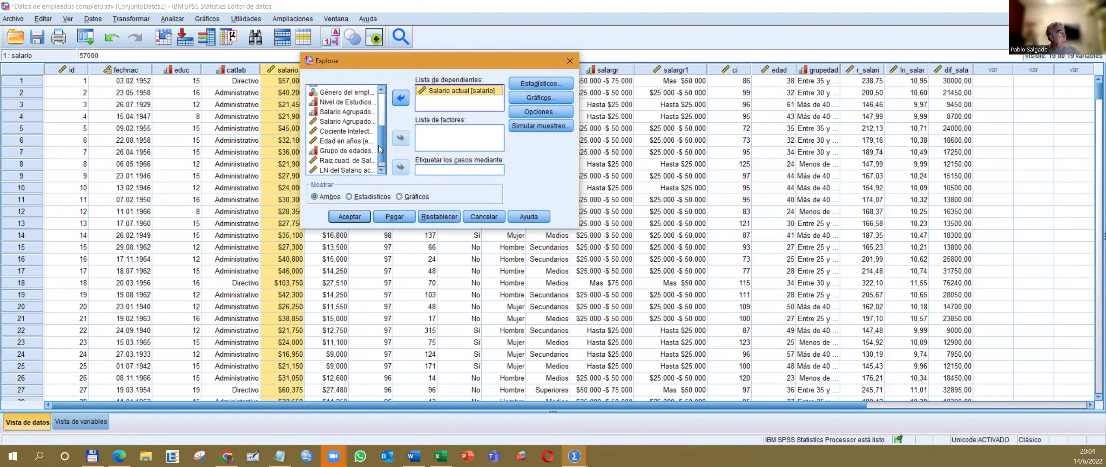
click(322, 132)
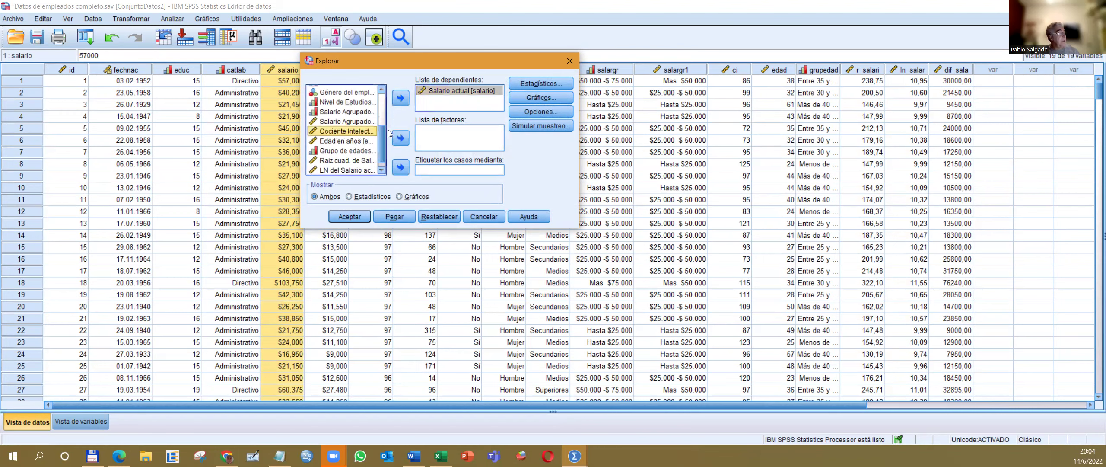
Step: Add Cociente Intelectual [ci] to the dependent variables and include percentiles in the Explorar statistics
click(400, 100)
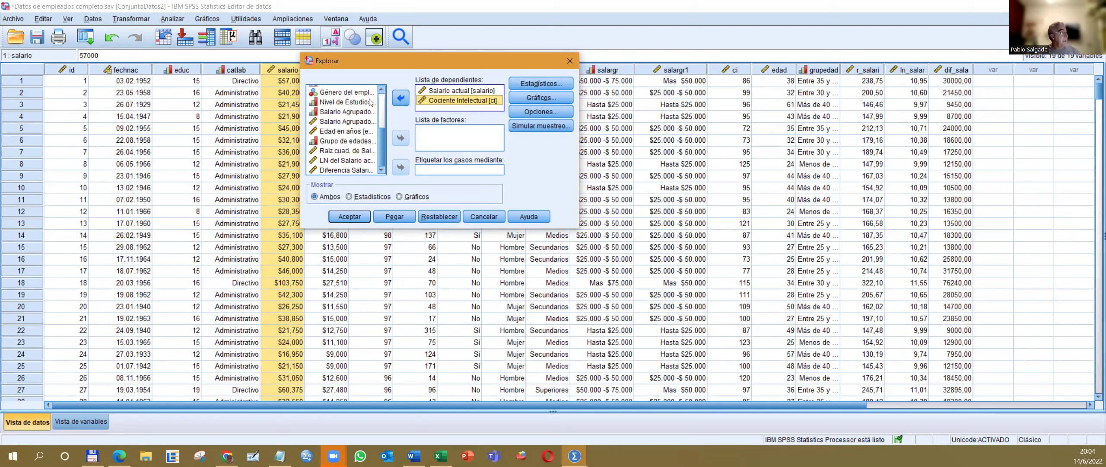
scroll(344, 130, up, 3)
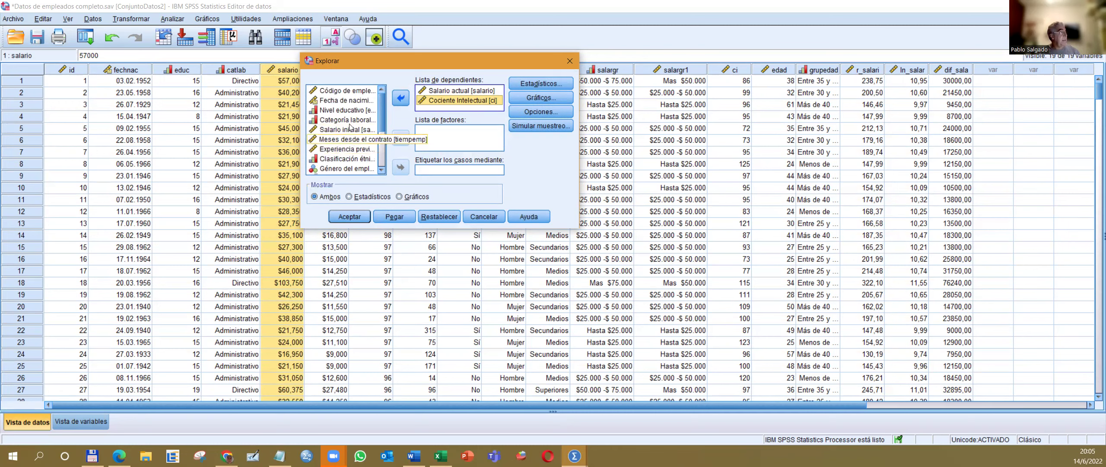
scroll(350, 130, down, 2)
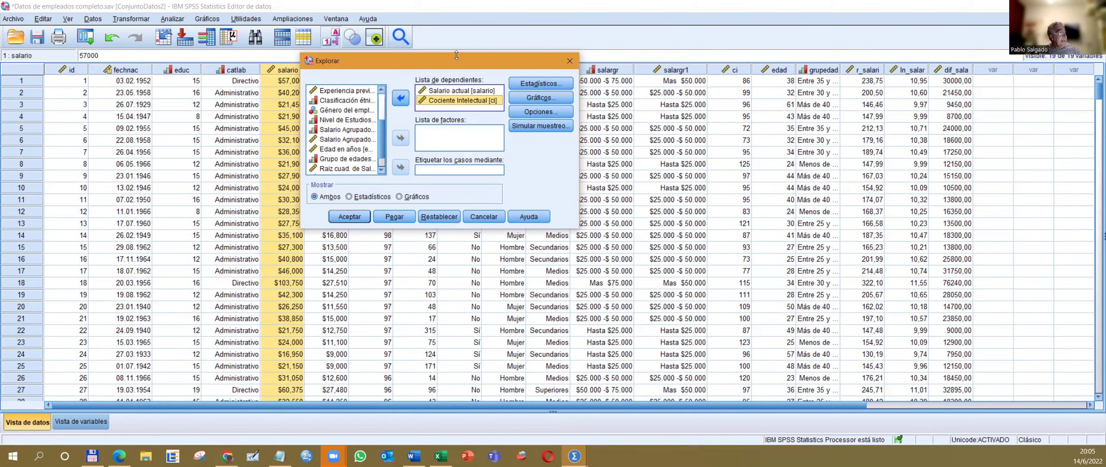
click(539, 85)
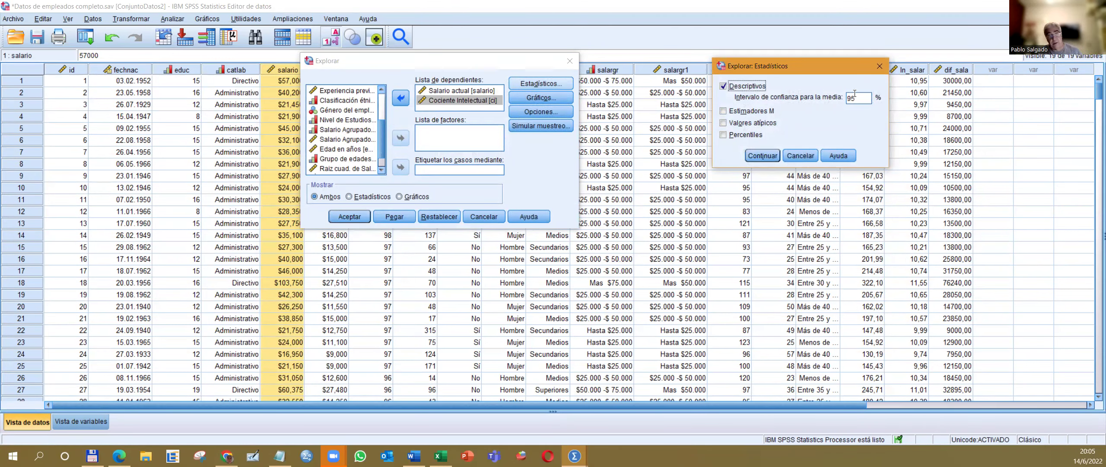
click(724, 134)
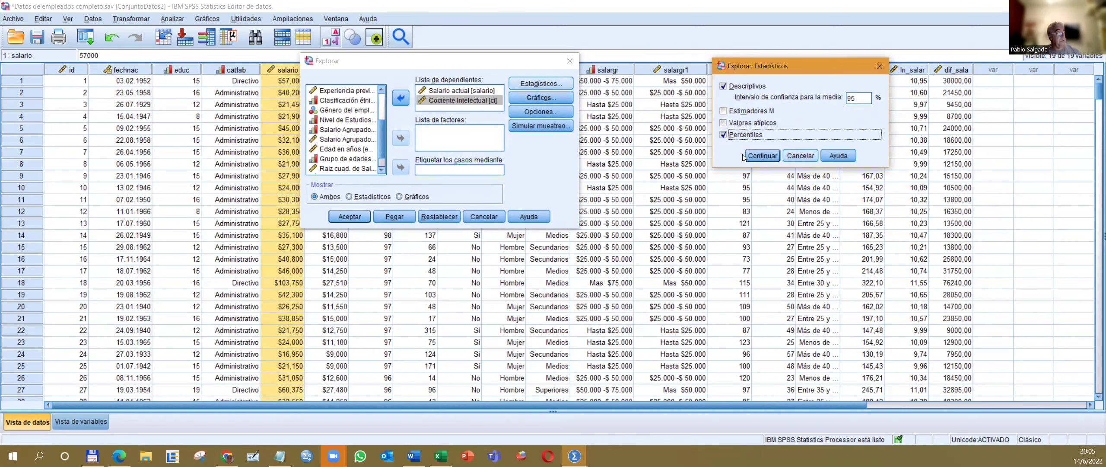
click(760, 157)
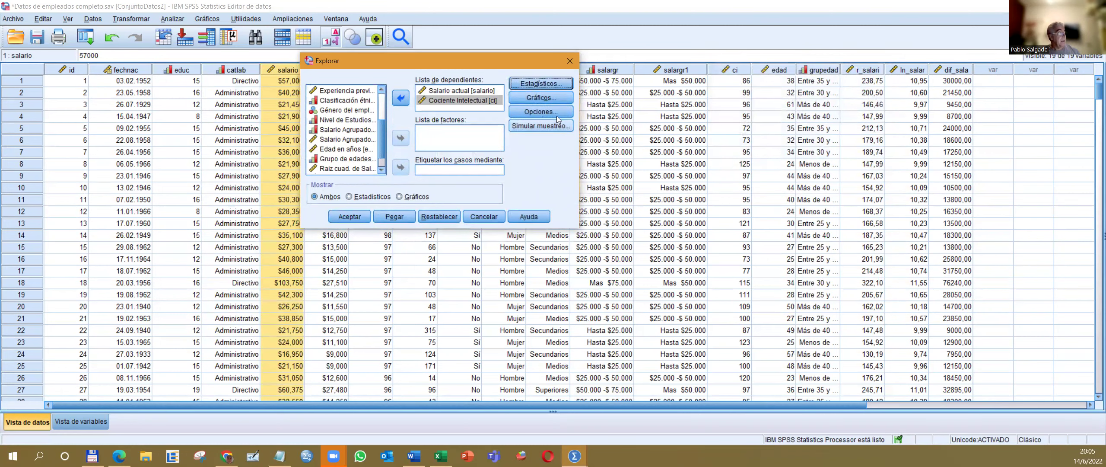
Step: Configure the Explorar plots to omit stem-and-leaf and include the histogram and the normality plots with tests
click(543, 97)
click(766, 127)
click(766, 139)
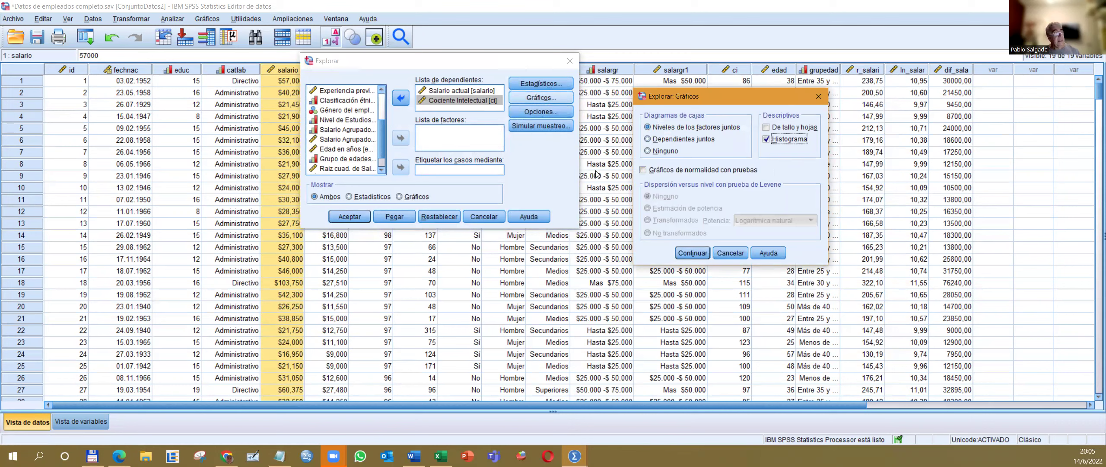
click(646, 172)
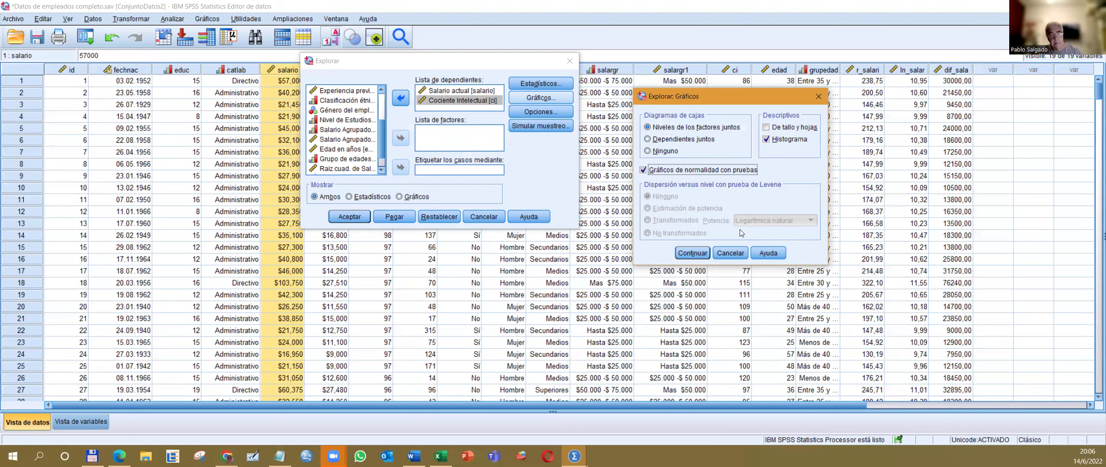
click(693, 252)
Step: Paste the Explorar command as syntax and delete its DATASET ACTIVATE ConjuntoDatos2 line in the syntax editor
click(404, 214)
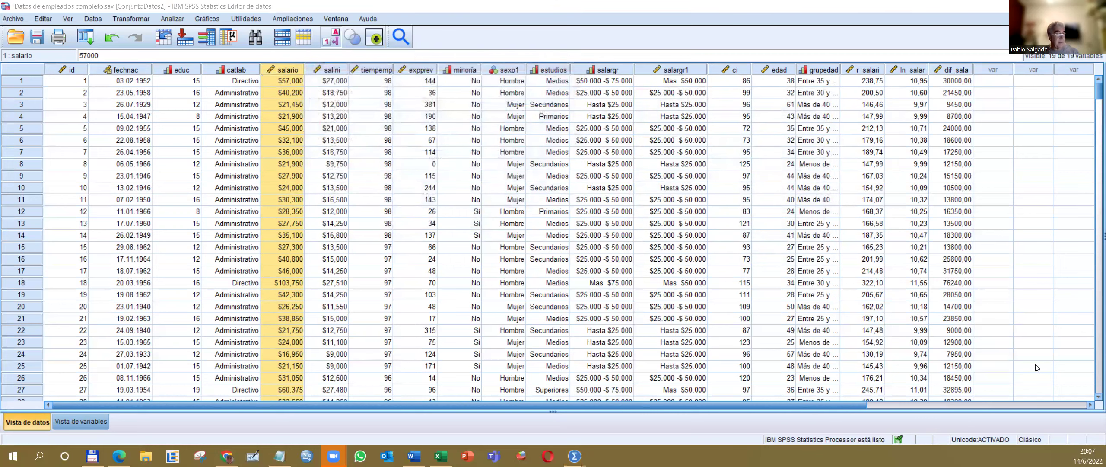
mouse_move(574, 456)
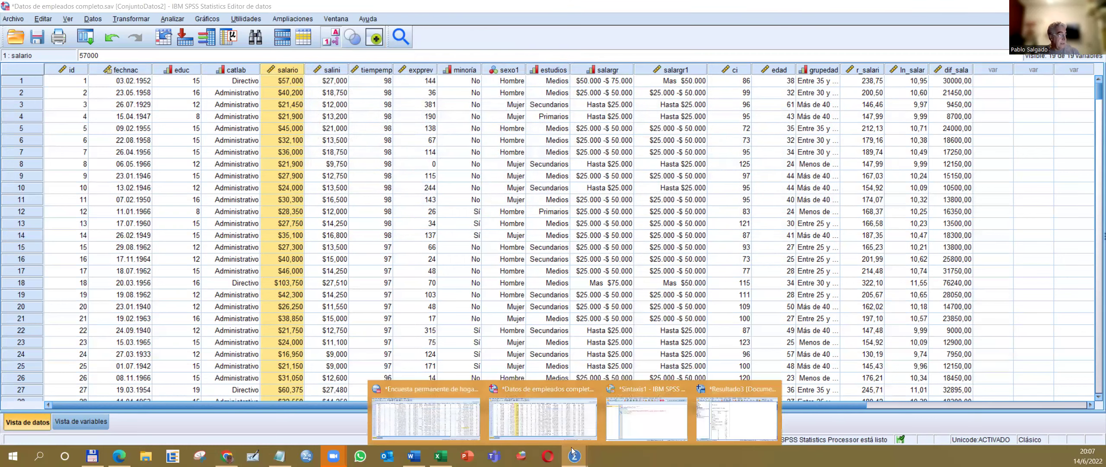
click(733, 413)
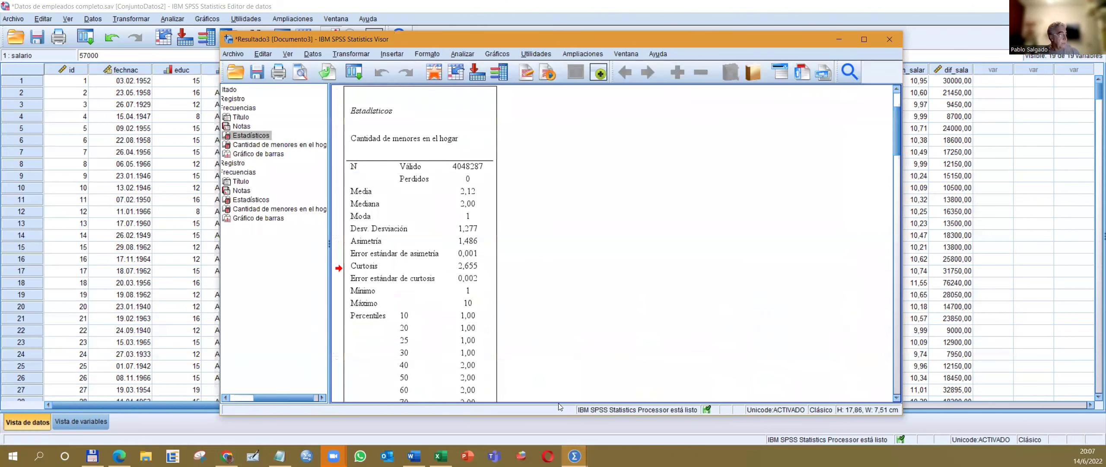
mouse_move(573, 455)
click(650, 411)
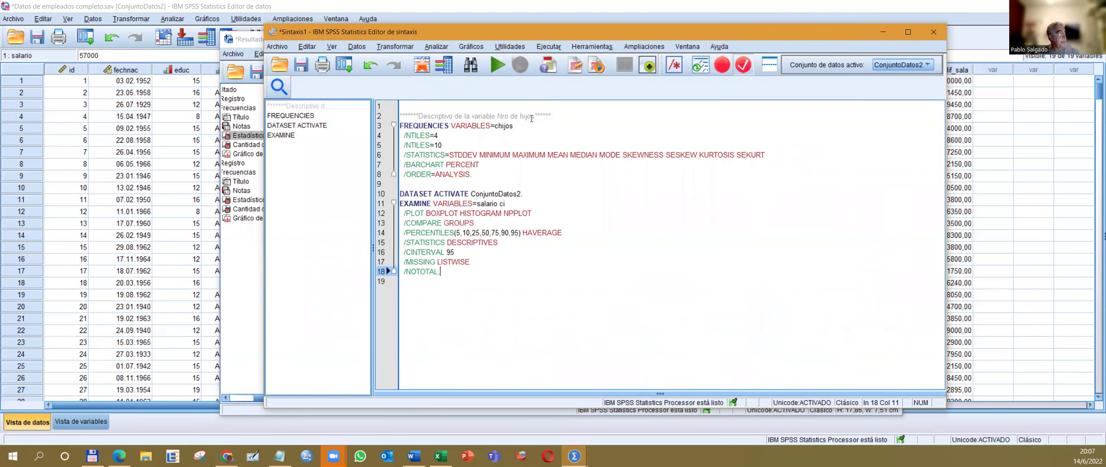
drag(537, 193, 386, 197)
key(Delete)
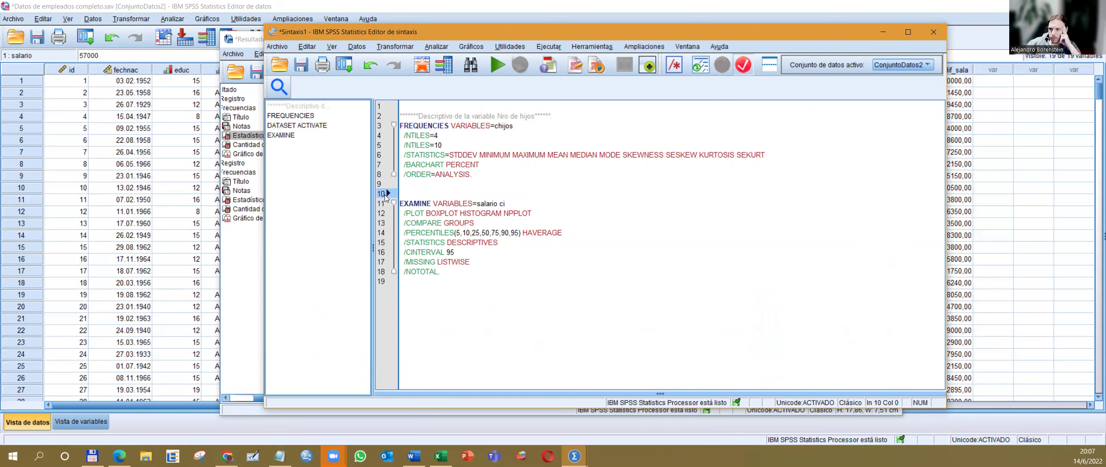
Step: Add the comment "****evaluar el tipo de distribución de estas variables****." on the line above the EXAMINE command
text(****)
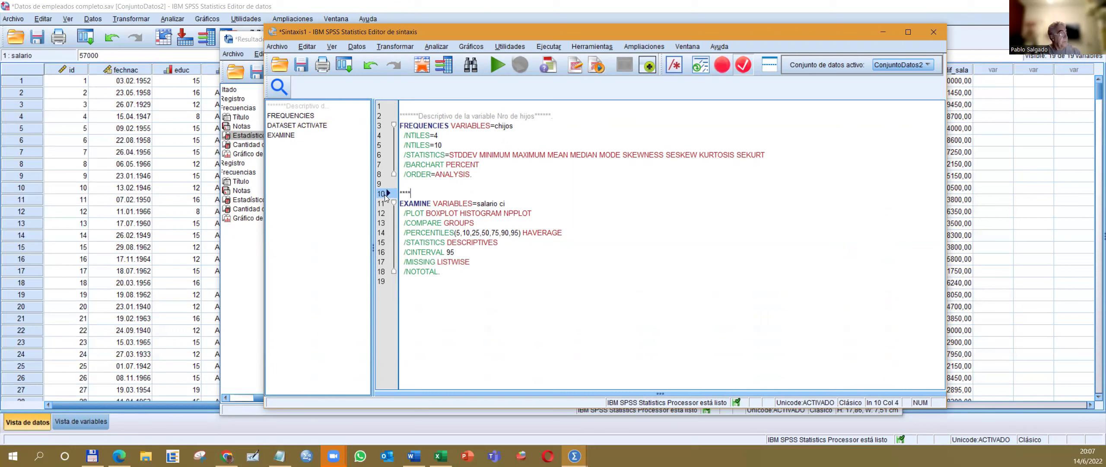
text(rBS)
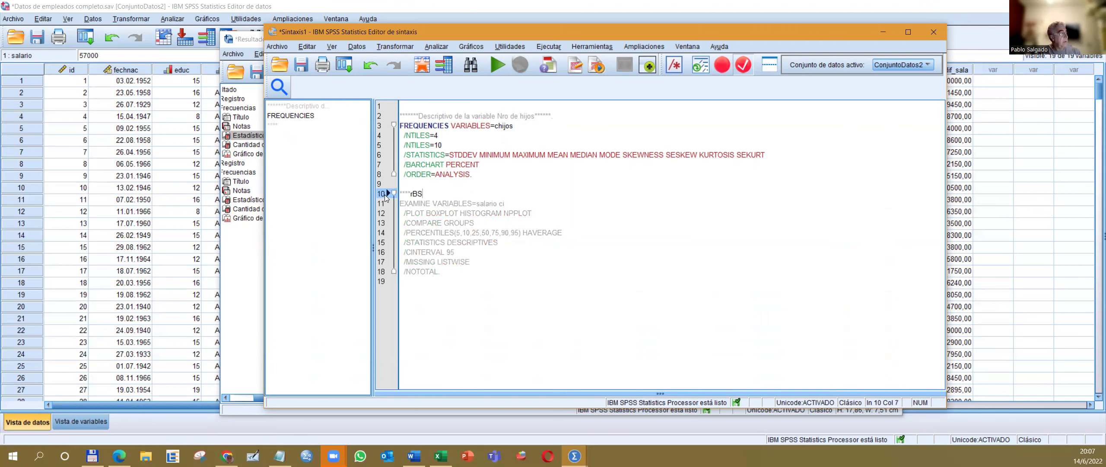
key(BackSpace)
key(BackSpace)
key(BackSpace)
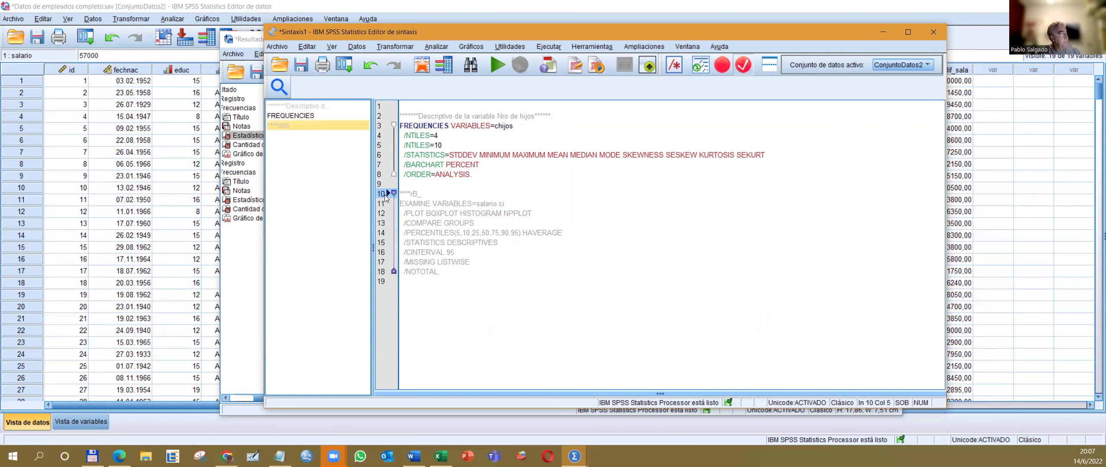
text(e)
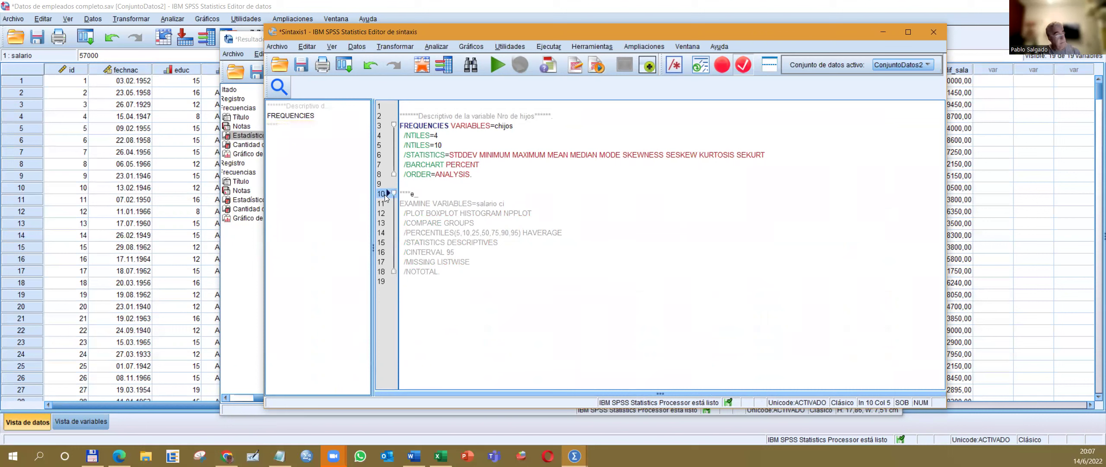
text(val)
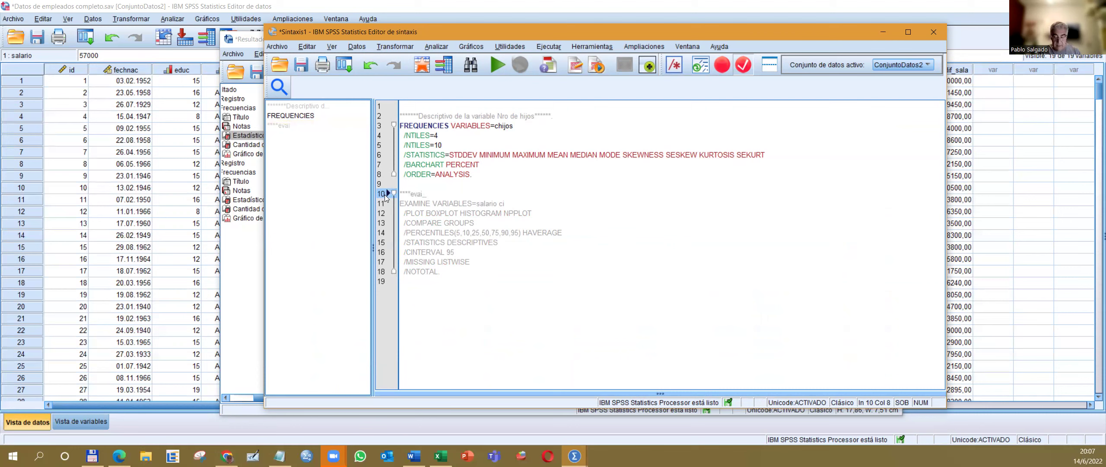
text(uar el)
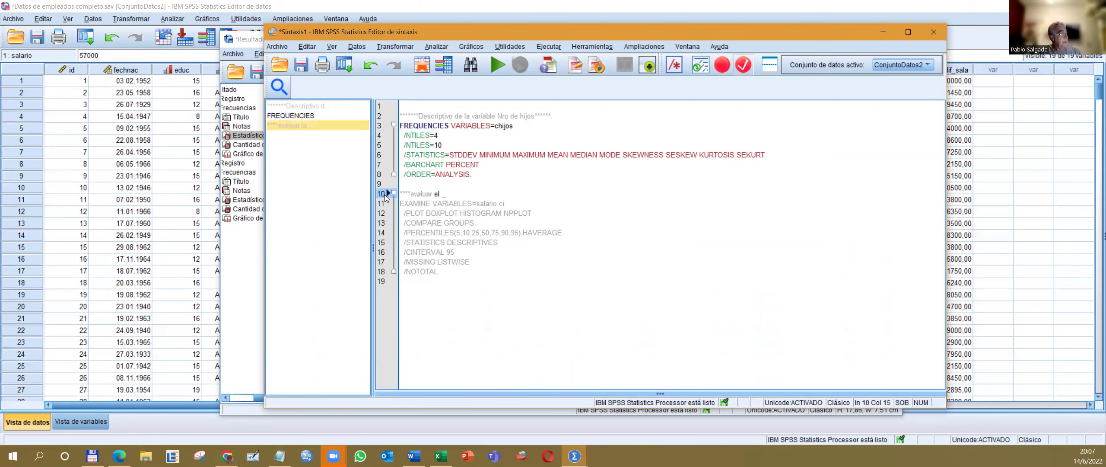
text( tipo de distribuci)
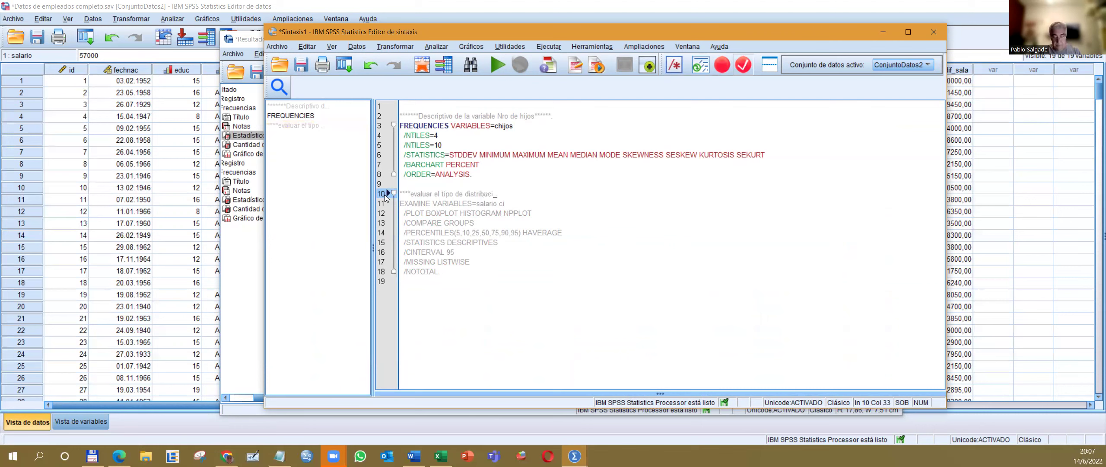
text(ón.)
text( de es)
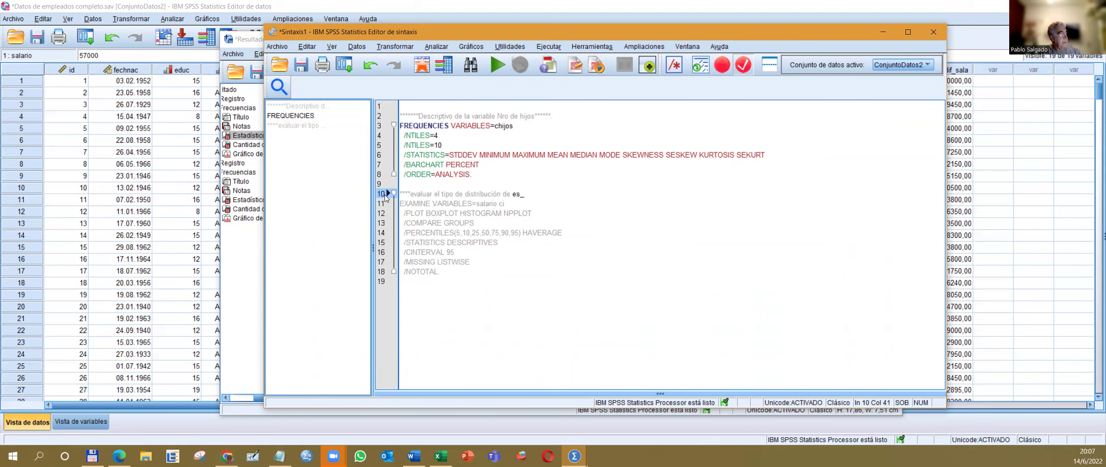
text(tas variables****)
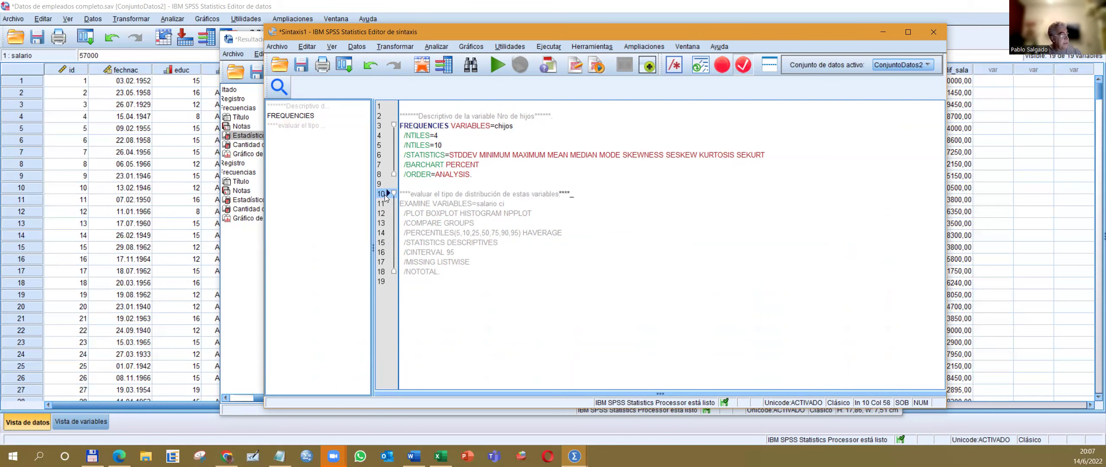
text(.)
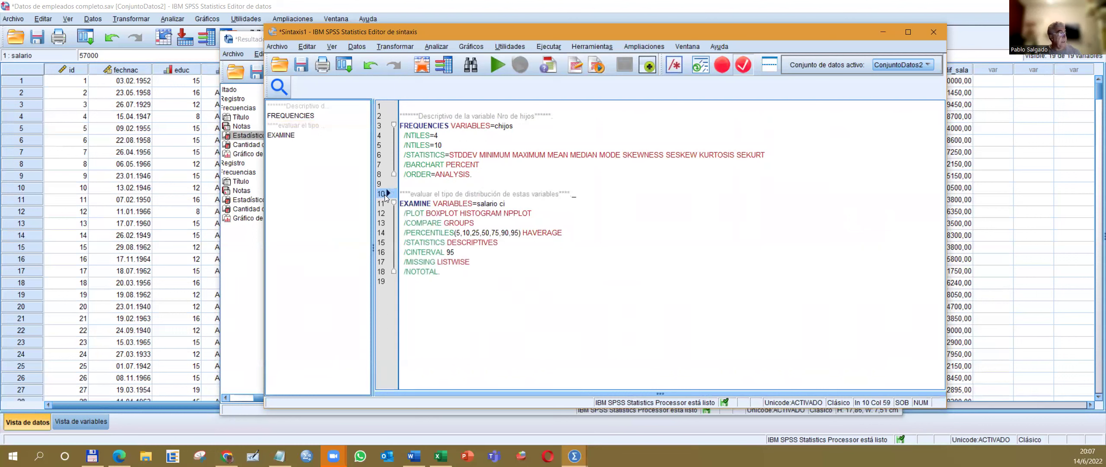
Step: Set the active dataset to ConjuntoDatos2 and run the EXAMINE block together with its comment
drag(458, 273, 362, 190)
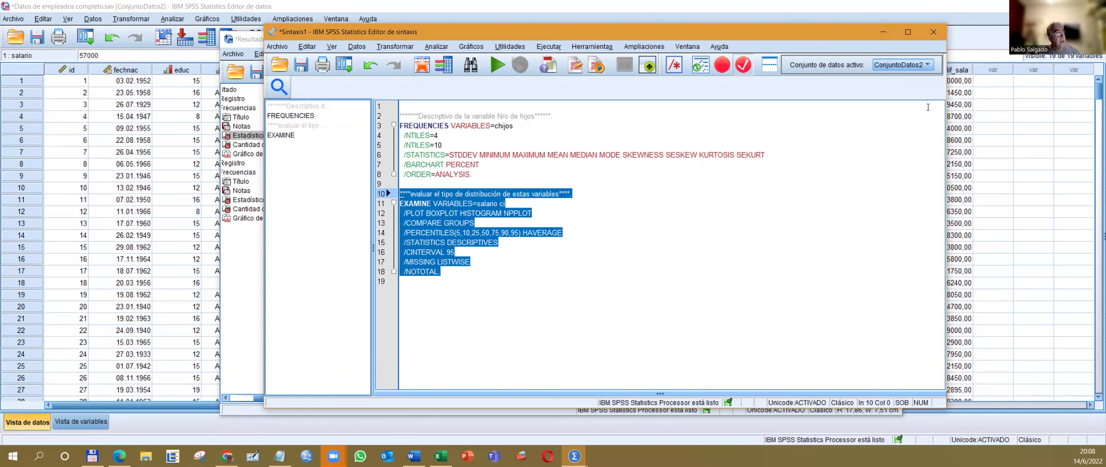
click(927, 65)
click(922, 77)
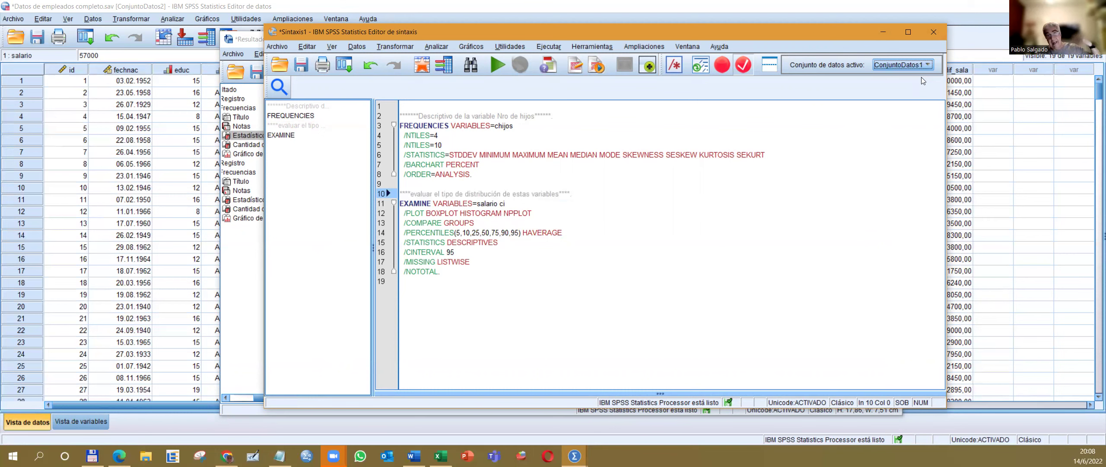
click(928, 65)
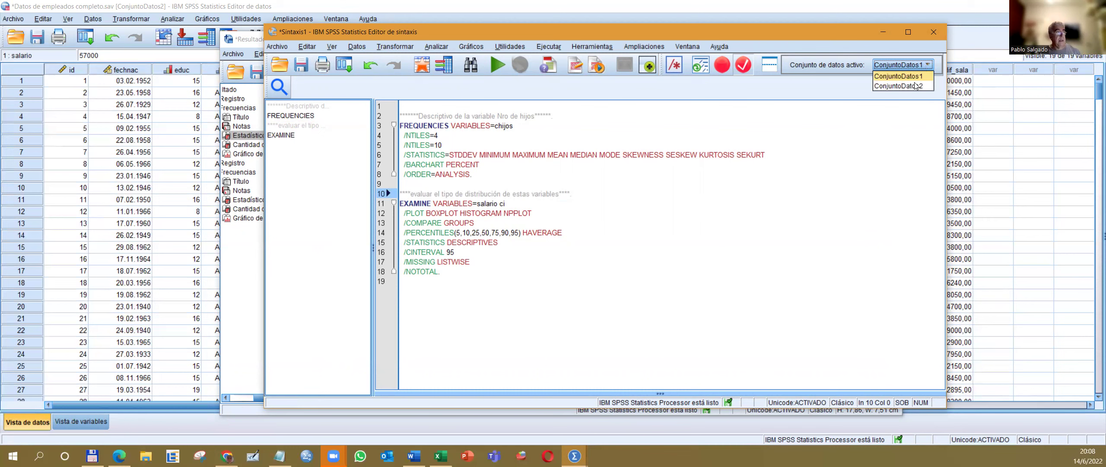
click(916, 85)
shift+click(479, 271)
click(497, 68)
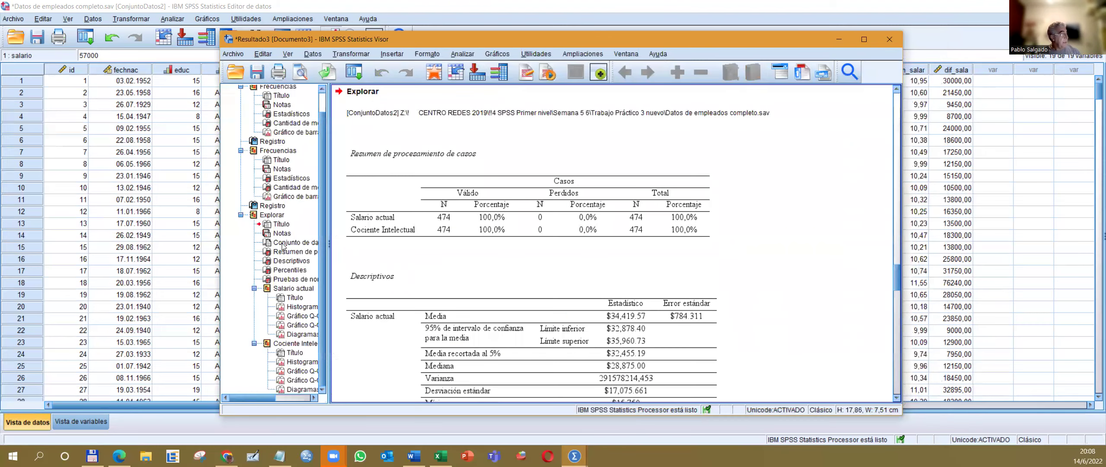
Step: Review the Explorar output, from its log and case summary to the descriptives of Salario actual and Cociente Intelectual
click(254, 206)
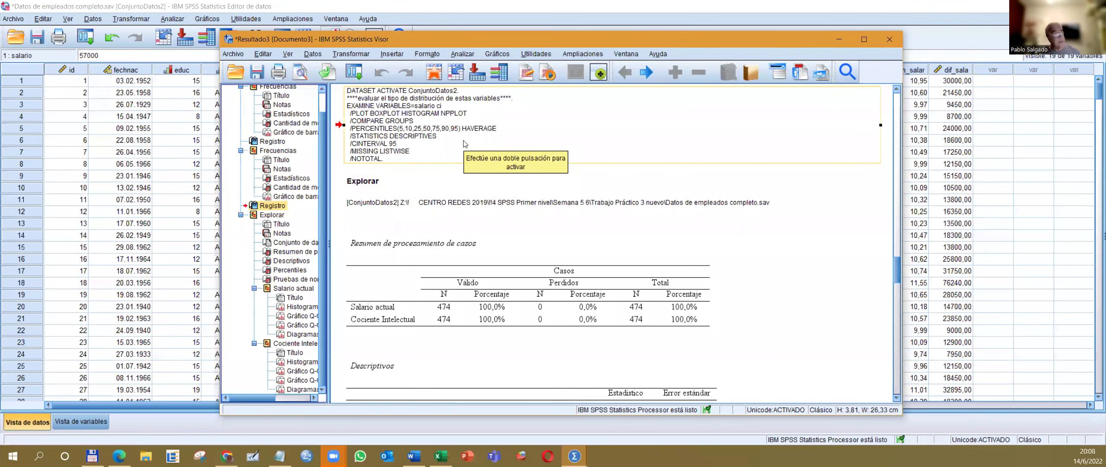
scroll(466, 147, down, 3)
scroll(461, 226, down, 3)
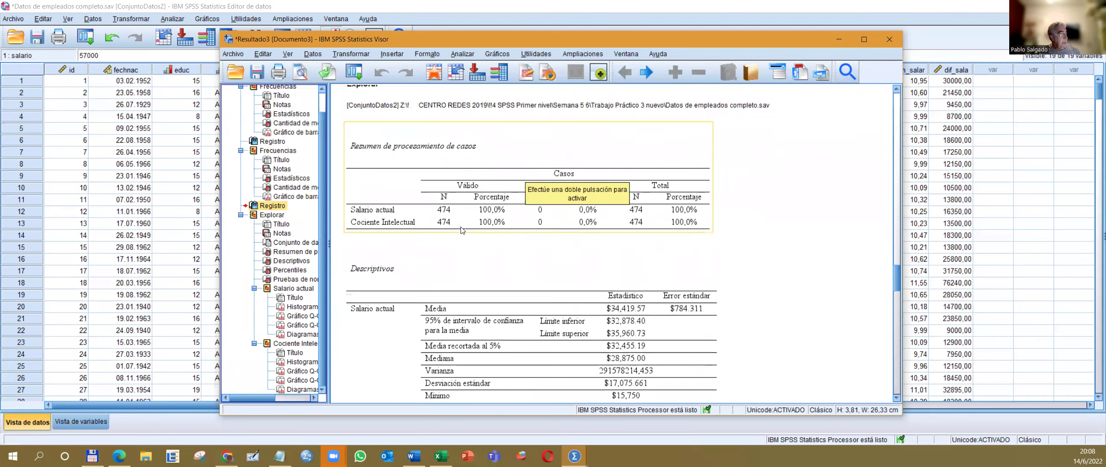
scroll(581, 248, down, 3)
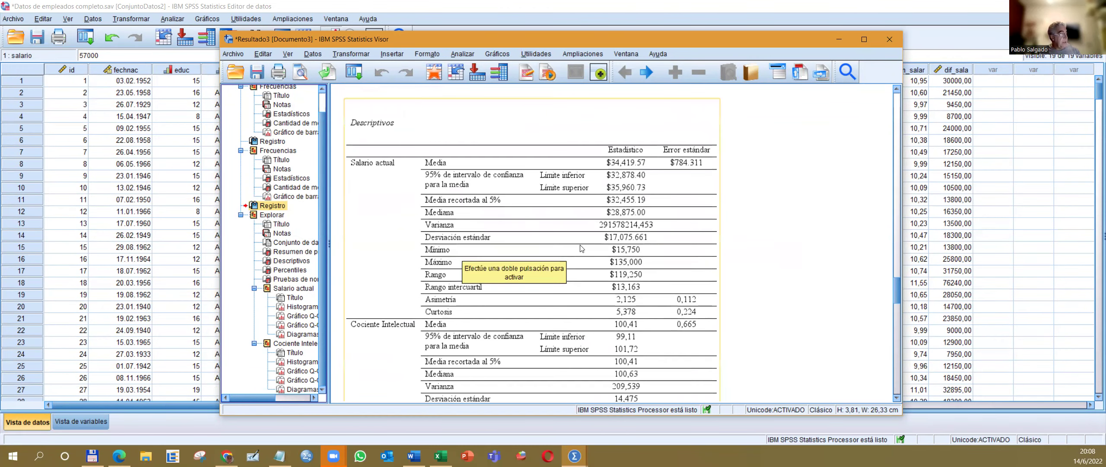
scroll(581, 248, down, 1)
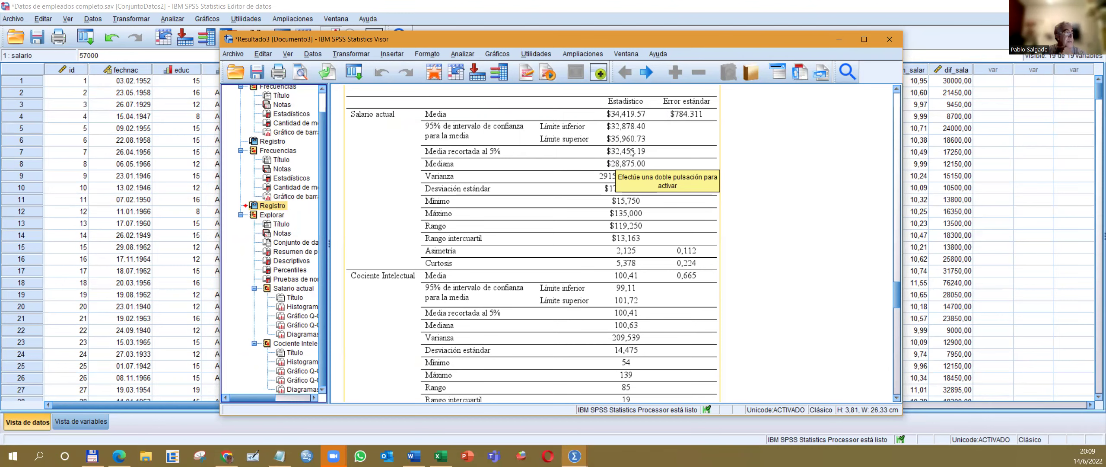
click(623, 170)
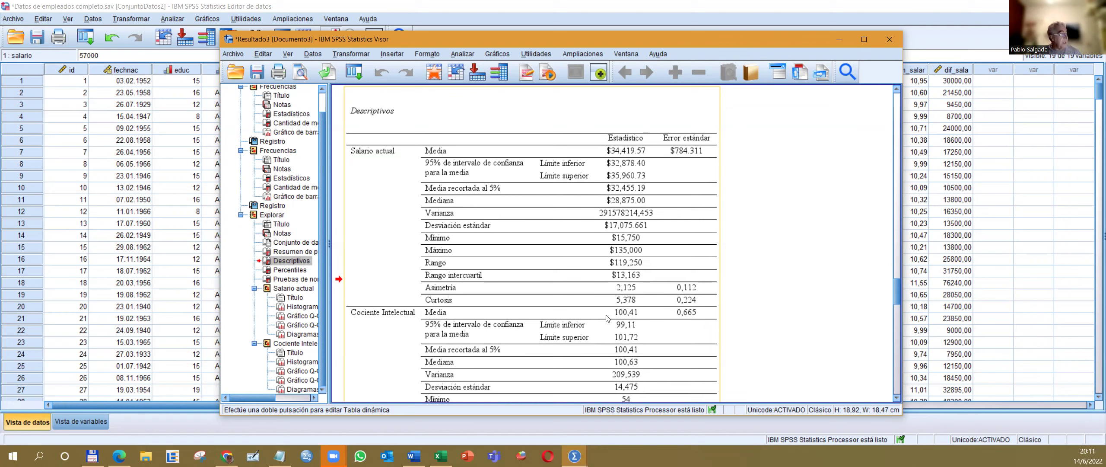
scroll(607, 319, down, 3)
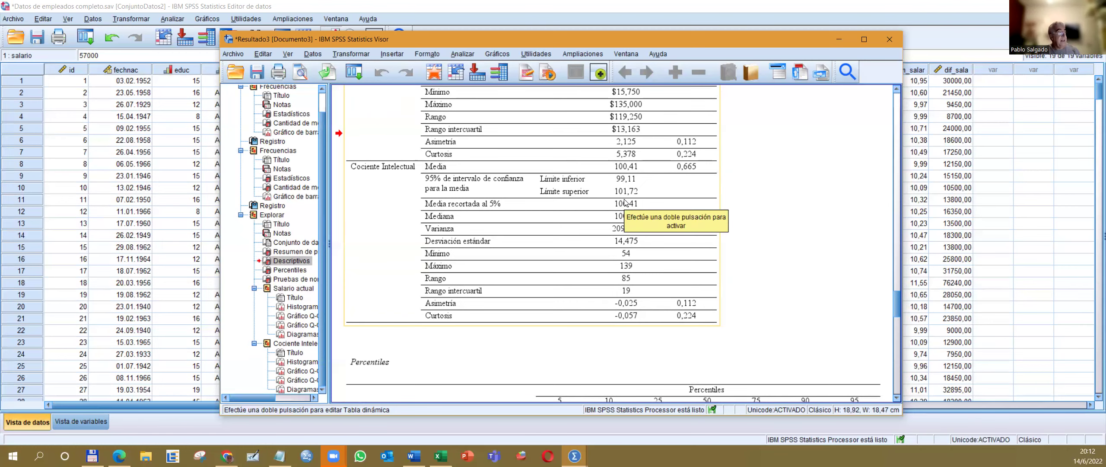
scroll(625, 202, up, 3)
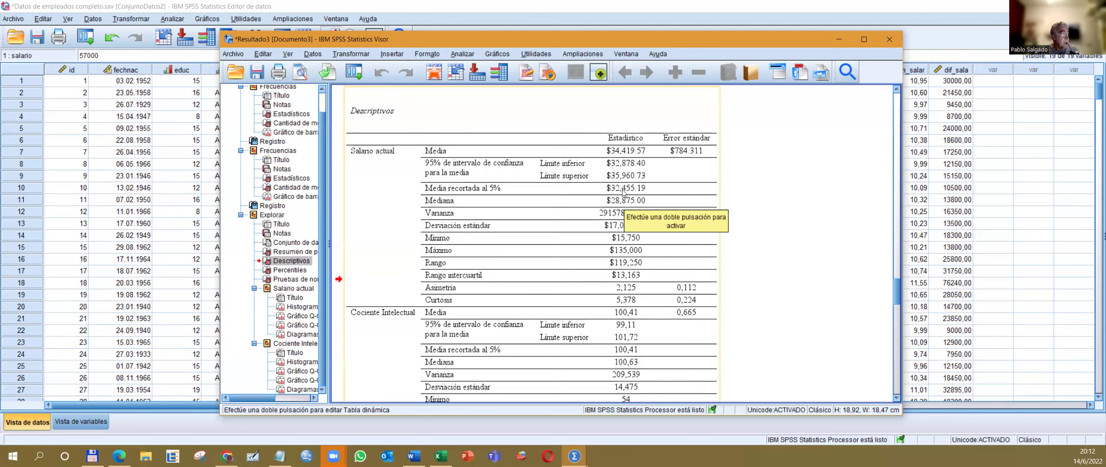
scroll(725, 271, down, 2)
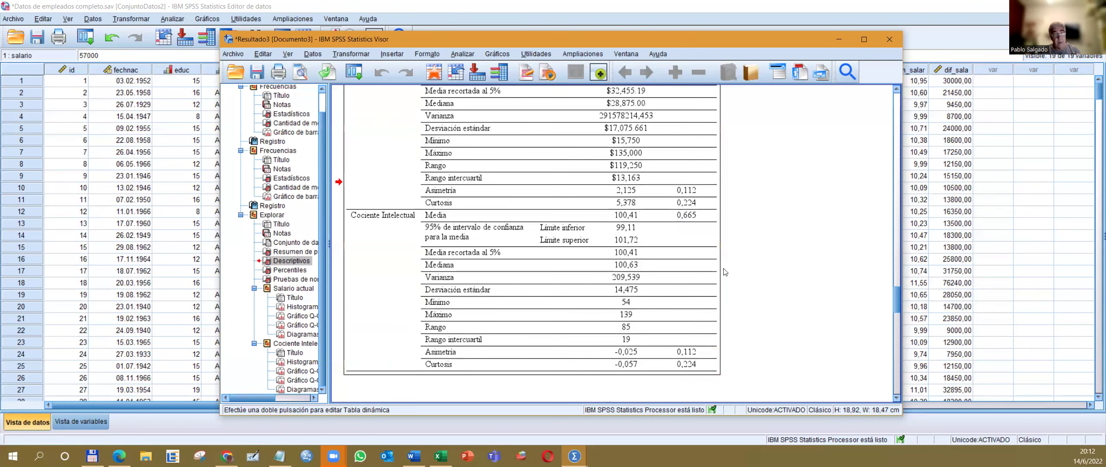
Step: Review the Cociente Intelectual descriptives, the Percentiles table and the Pruebas de normalidad table in the Explorar output
scroll(725, 271, down, 2)
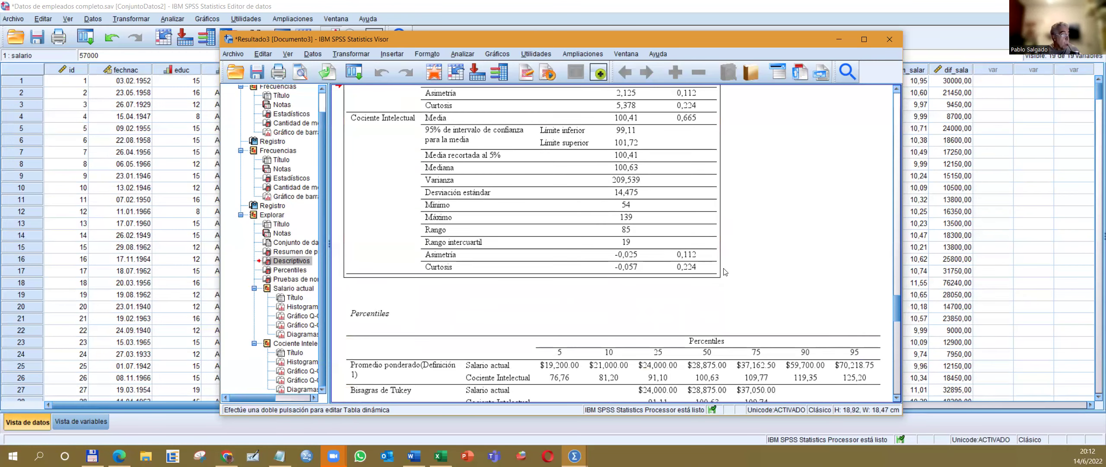
click(623, 259)
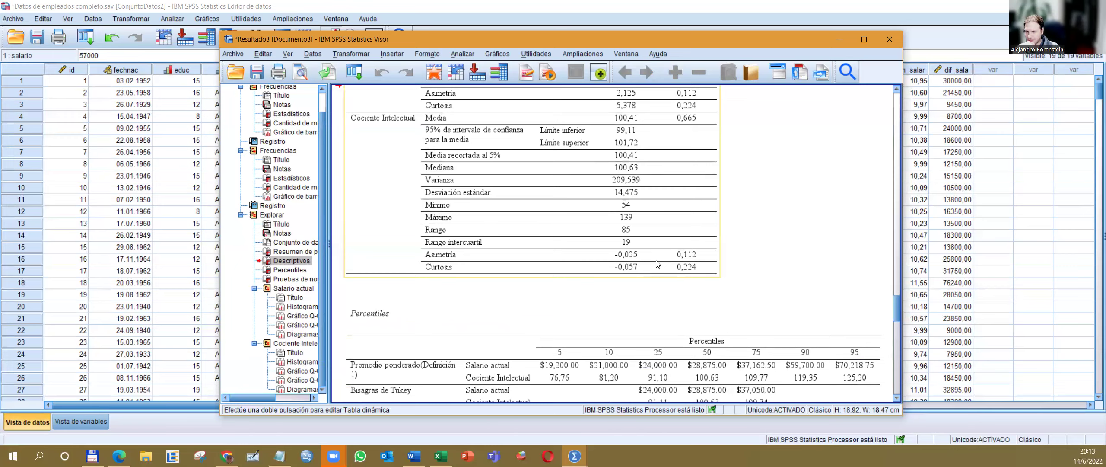
scroll(655, 266, down, 3)
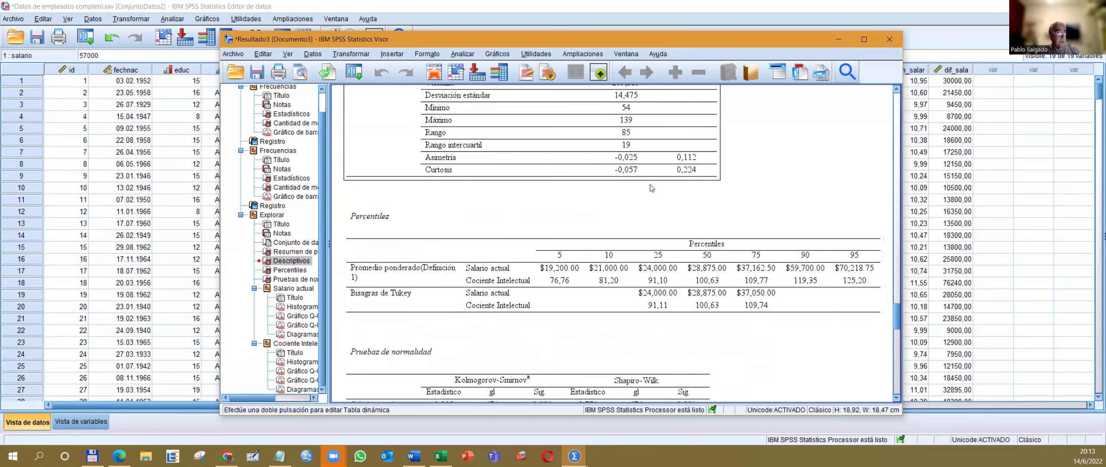
scroll(635, 185, down, 3)
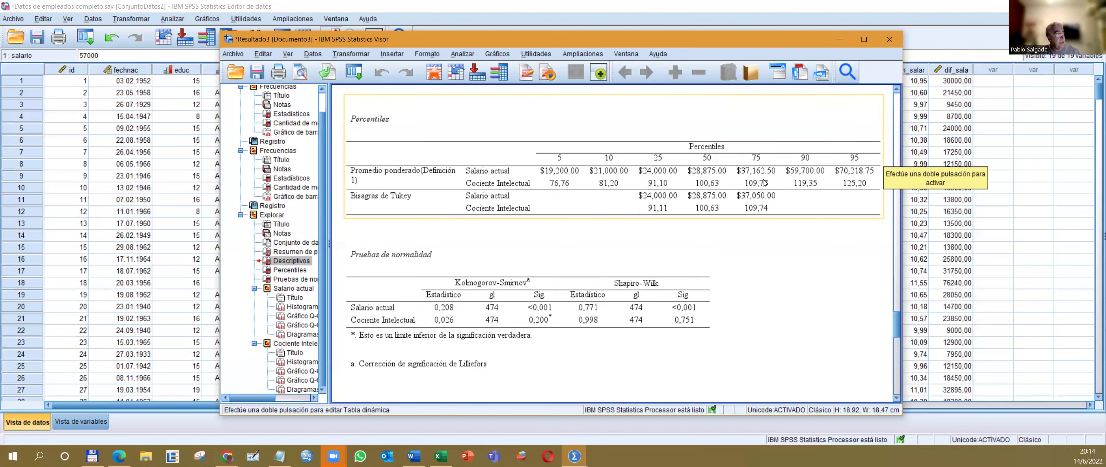
scroll(497, 137, down, 3)
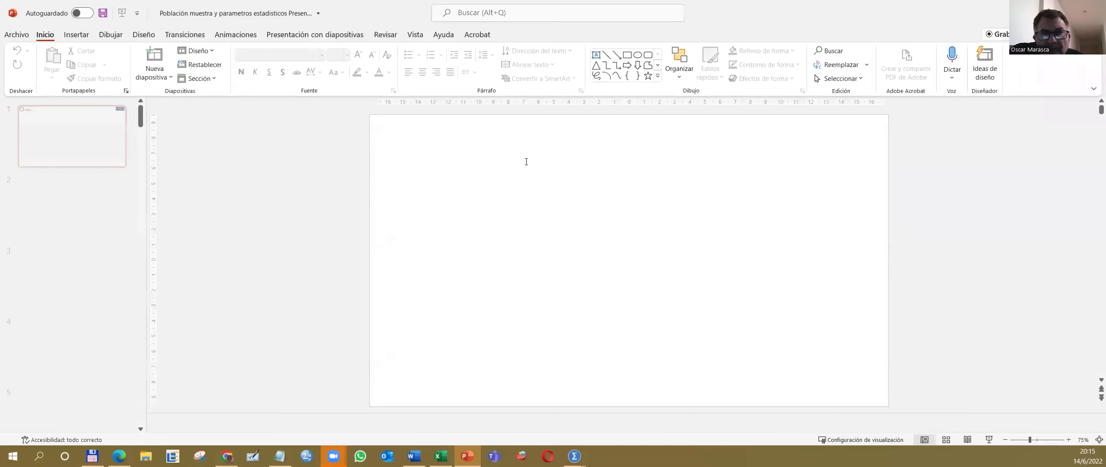
Step: Switch to the PowerPoint slides on population and sample and present them through to slide 38, on mean, median and mode in asymmetric distributions
click(990, 440)
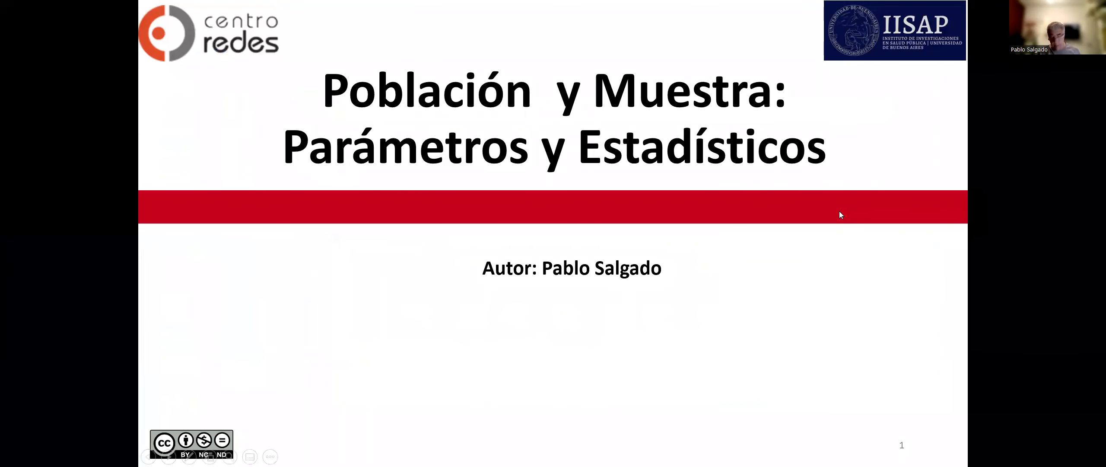
key(Right)
key(Right)
key(Right)
key(Right)
key(Right)
key(Right)
key(Right)
key(Right)
key(Right)
key(Right)
key(Right)
key(Right)
key(Right)
key(Right)
key(Right)
key(Right)
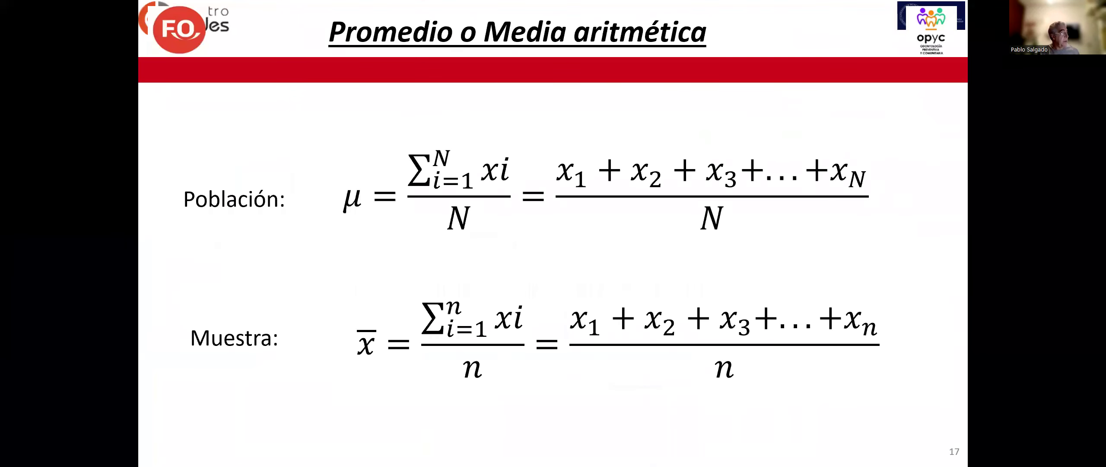
key(Right)
key(Right)
key(Right)
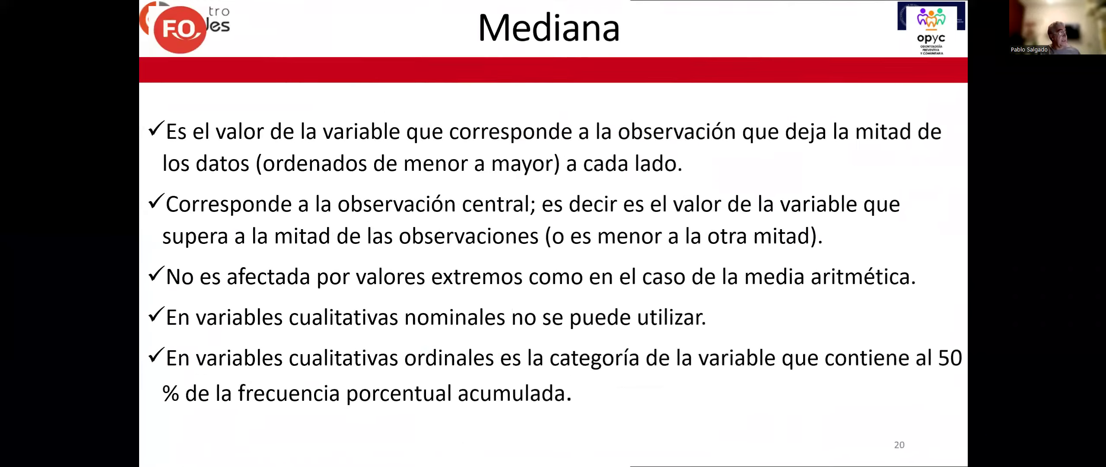
key(Right)
key(Right)
key(Right)
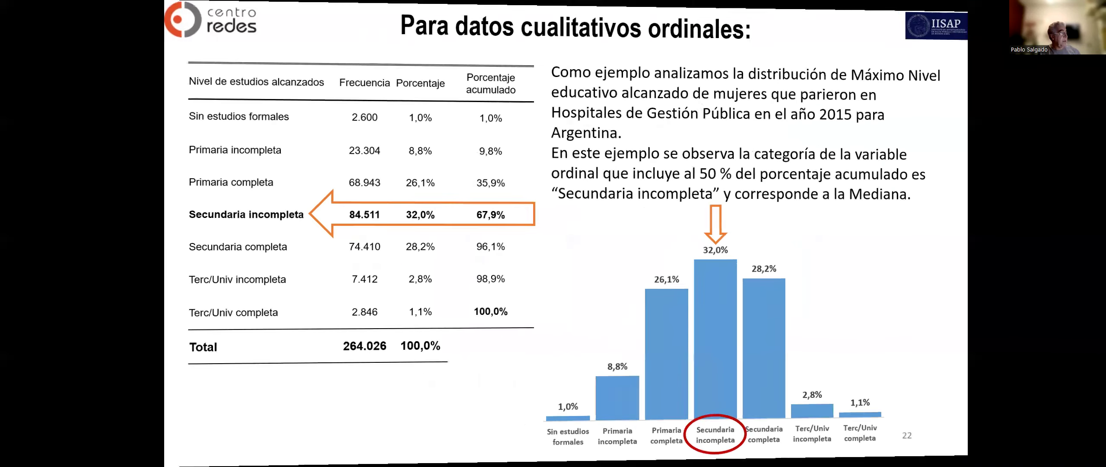
key(Right)
key(Right)
key(Right)
key(Right)
key(Right)
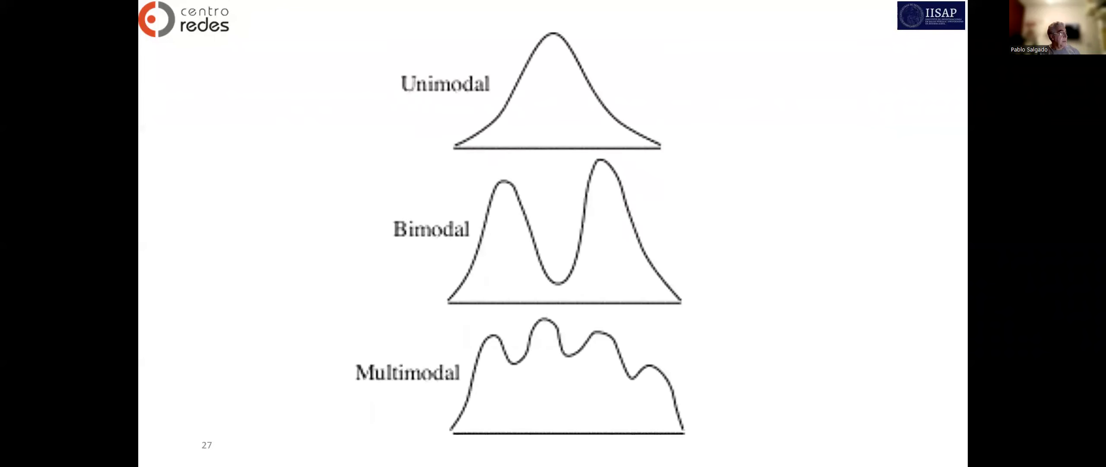
key(Right)
key(Right)
key(Right)
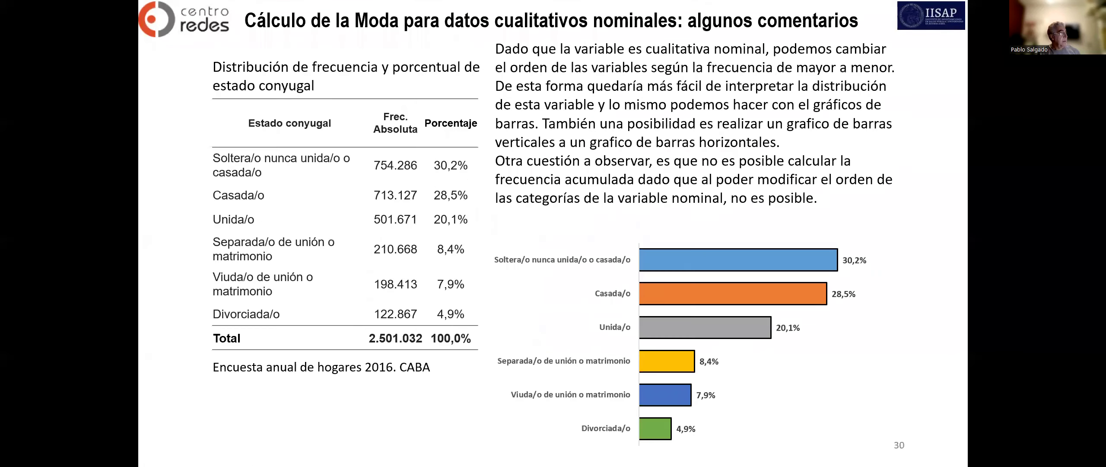
key(Right)
key(Right)
key(Right)
key(Right)
key(Right)
key(Right)
key(Right)
key(Right)
key(Left)
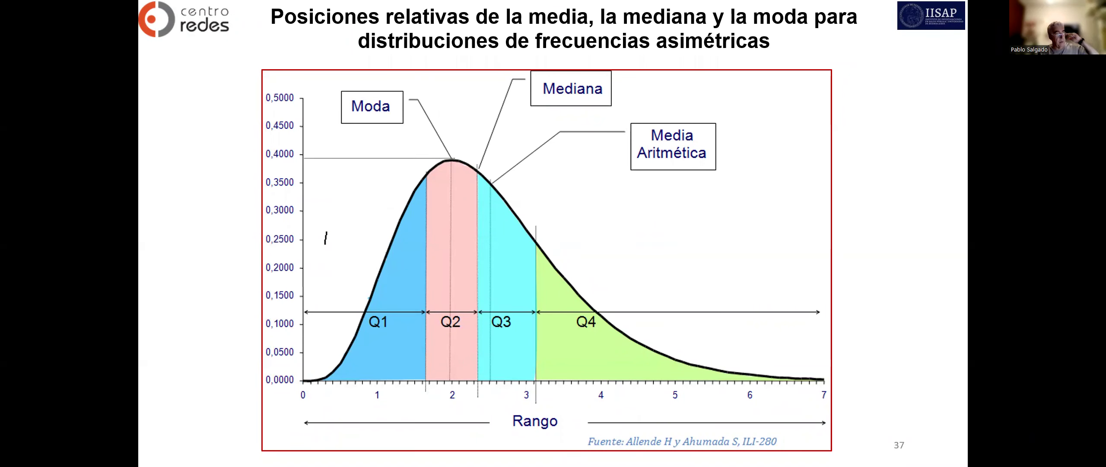
key(Right)
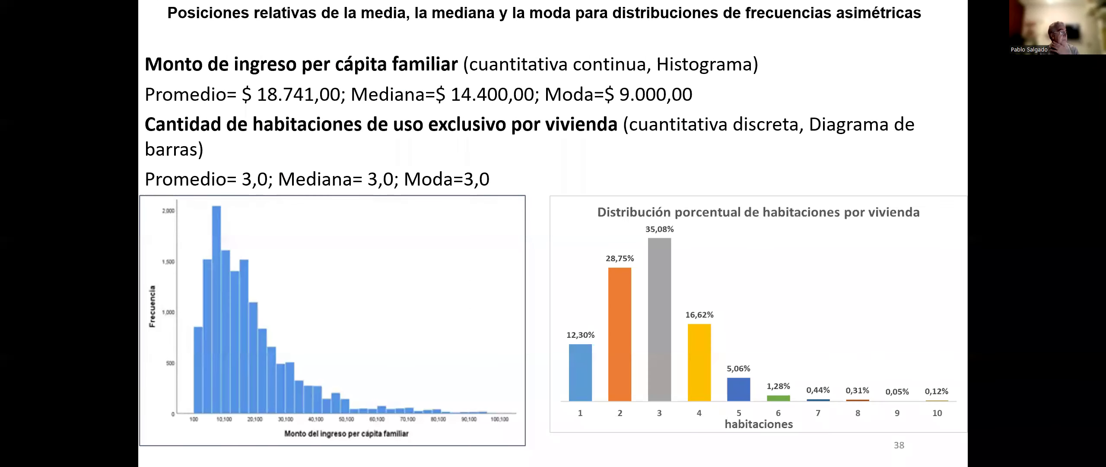
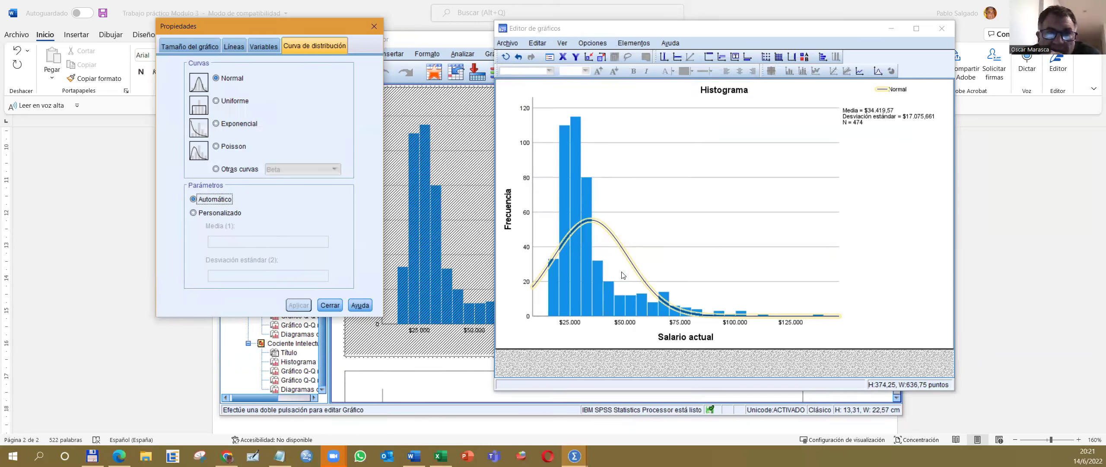
Step: Close the histogram's chart editor and examine the normal Q-Q plot, detrended Q-Q plot and box plot of Salario actual
click(942, 28)
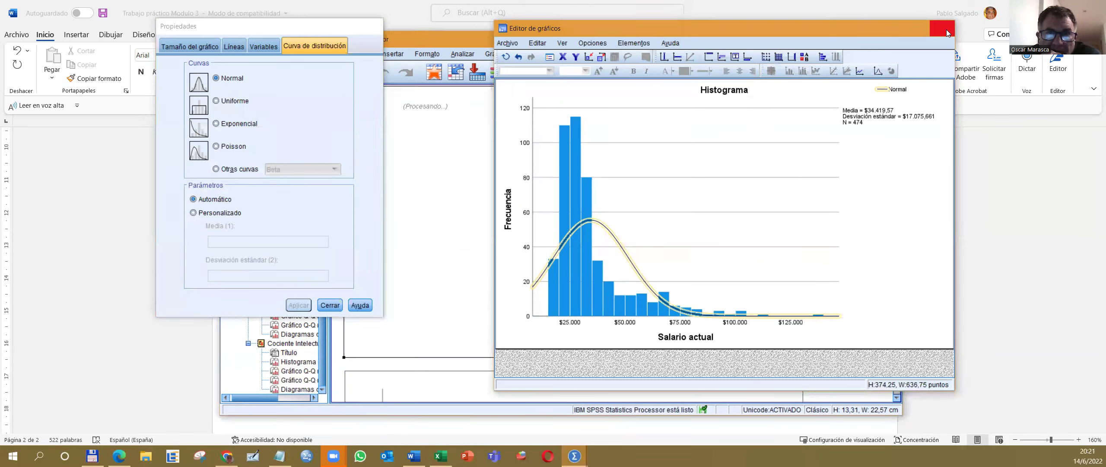
scroll(648, 205, down, 3)
scroll(692, 206, down, 4)
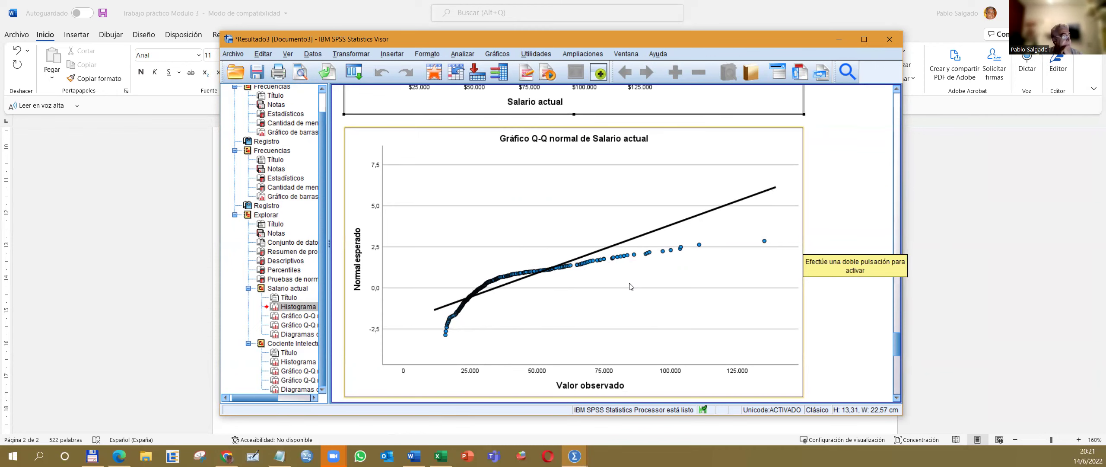
scroll(630, 286, down, 2)
scroll(630, 286, up, 2)
scroll(630, 286, up, 1)
scroll(630, 286, down, 9)
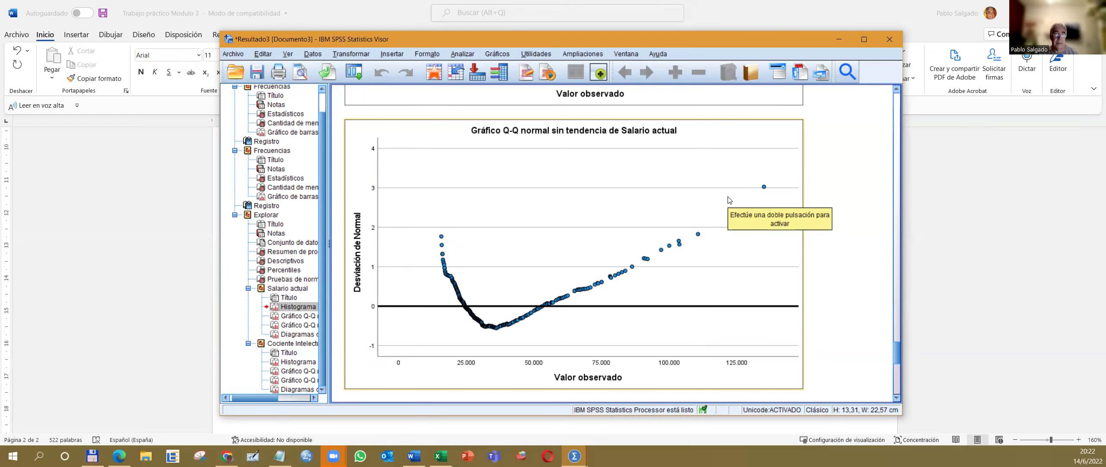
scroll(697, 215, down, 1)
scroll(698, 215, up, 3)
scroll(697, 215, up, 5)
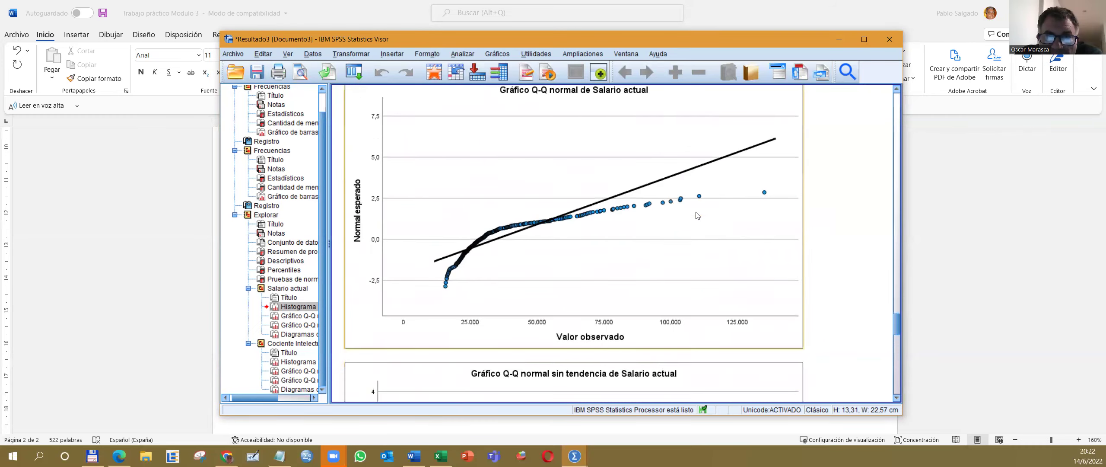
scroll(698, 216, down, 6)
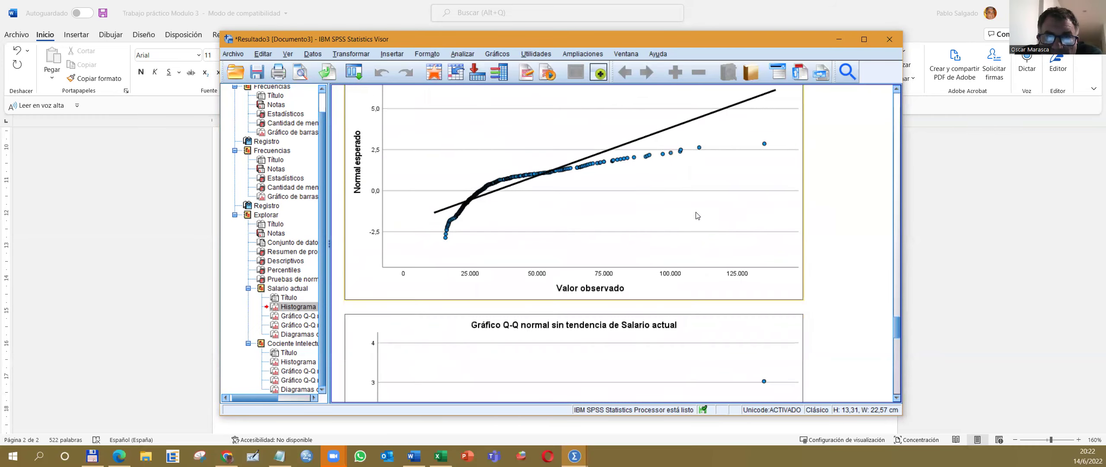
scroll(697, 215, down, 3)
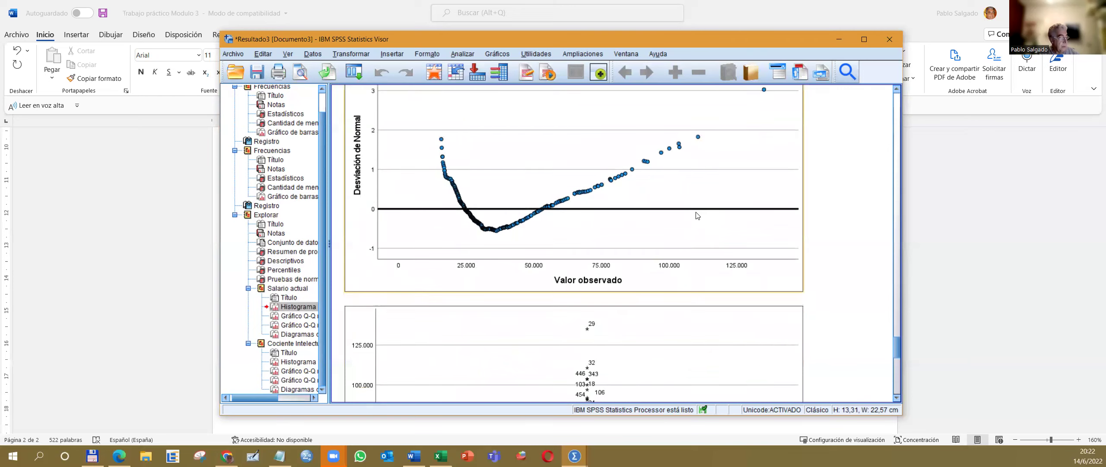
scroll(697, 215, down, 3)
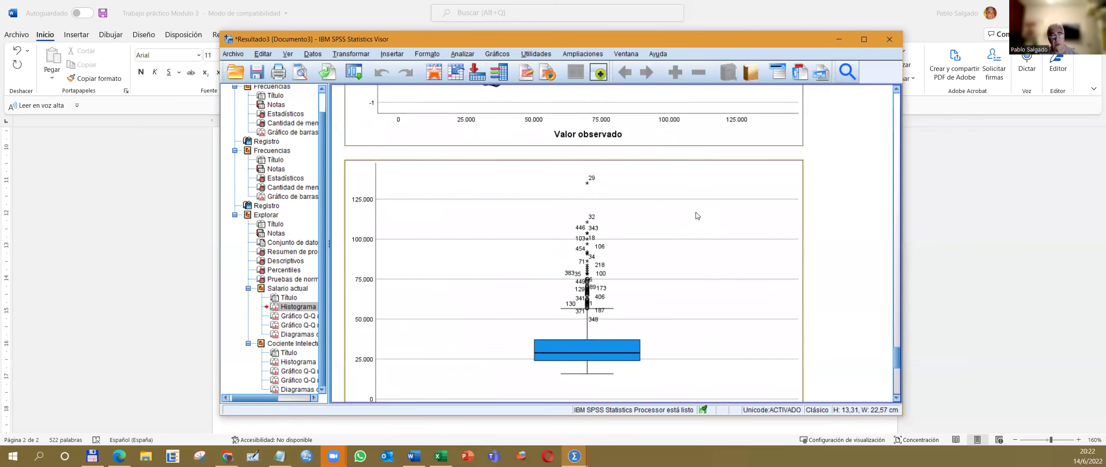
scroll(698, 215, down, 1)
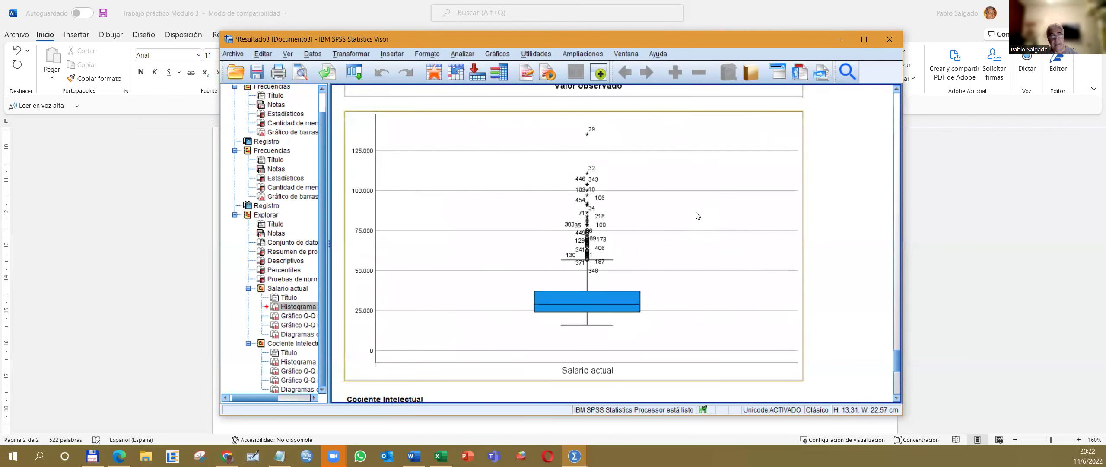
Step: Open the Salario actual box plot for editing and delete the case-number labels from its outliers
click(536, 276)
double_click(616, 206)
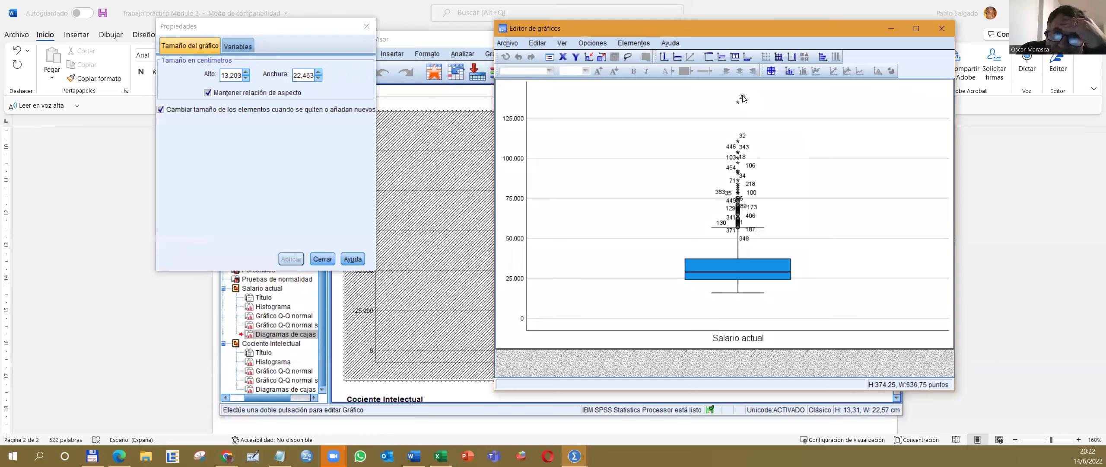
click(743, 97)
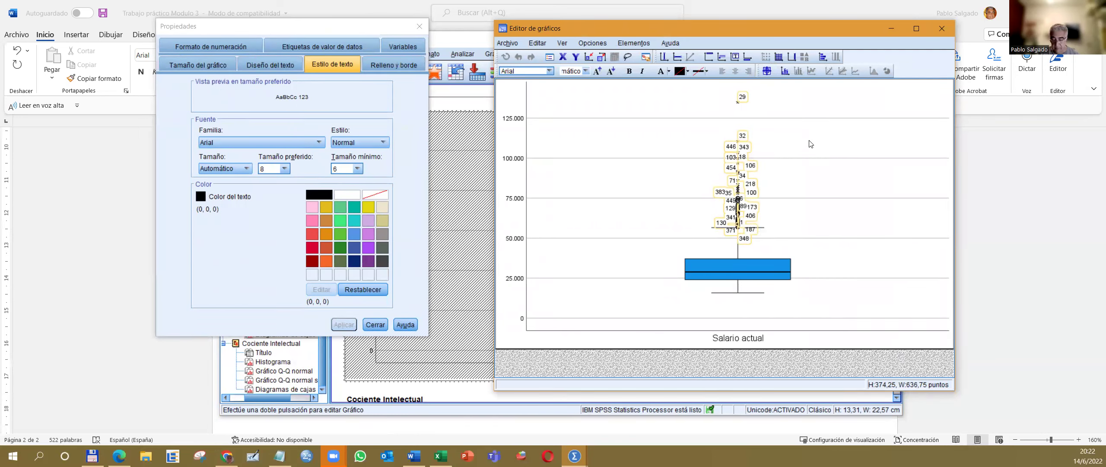
key(Delete)
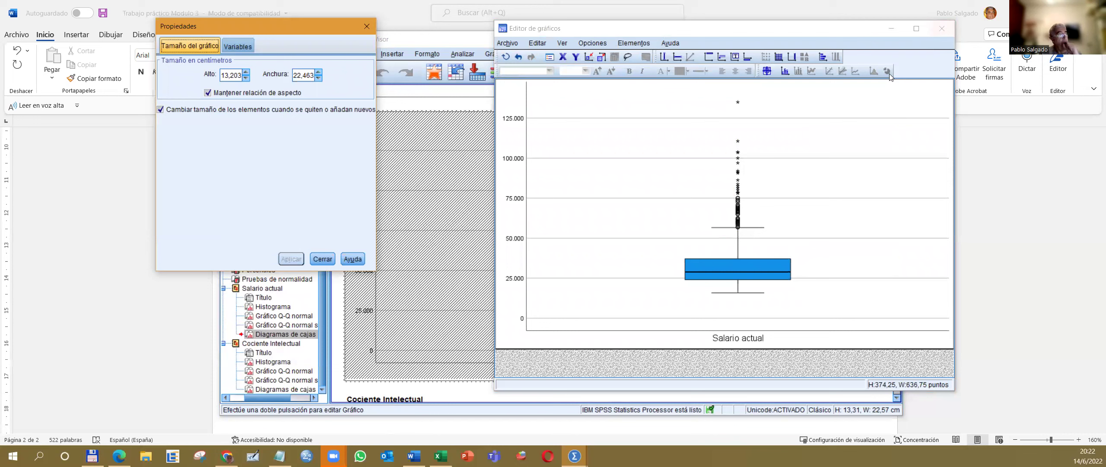
Step: Try the Salario actual box plot with transposed axes, restore its vertical orientation and close the chart editor
click(826, 57)
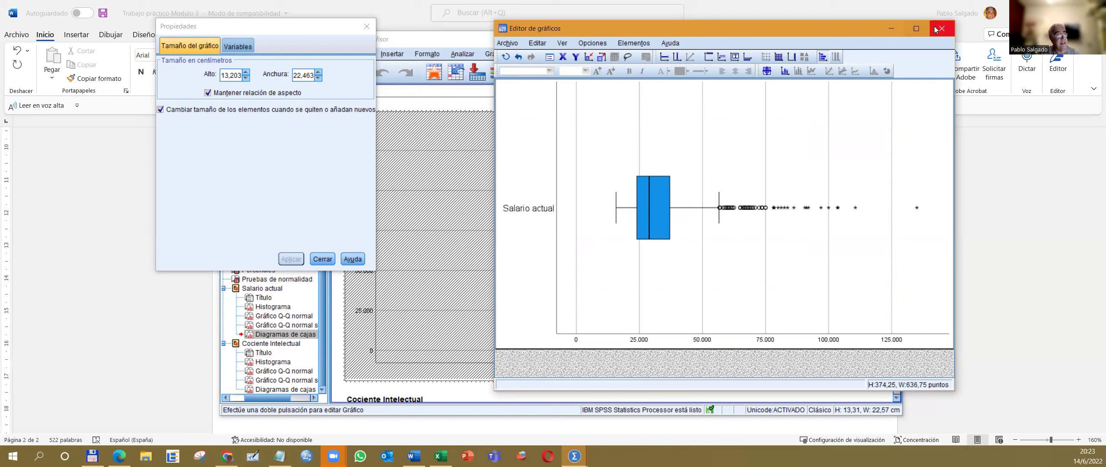
click(519, 57)
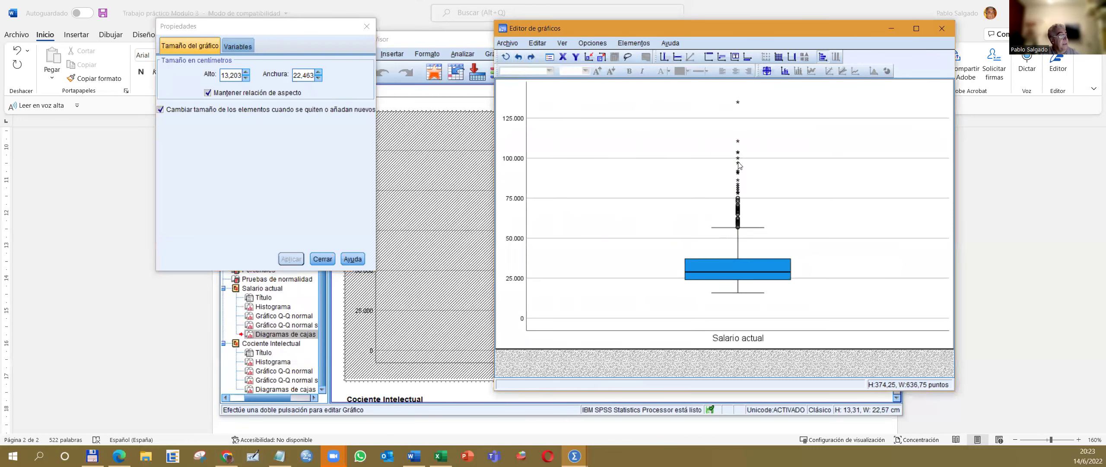
click(942, 30)
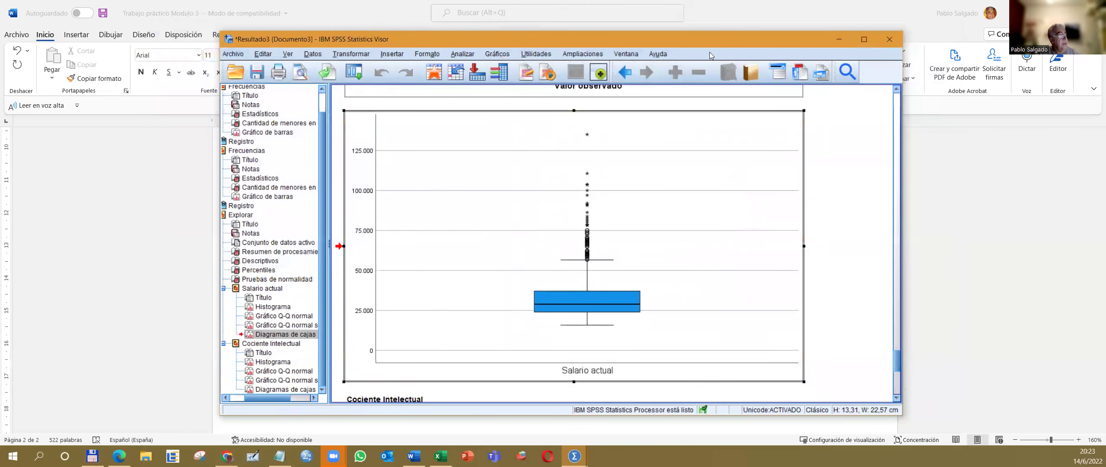
Step: Create a simple error bar chart of Salario actual by Género del empleado with 95% confidence intervals for the mean
click(496, 53)
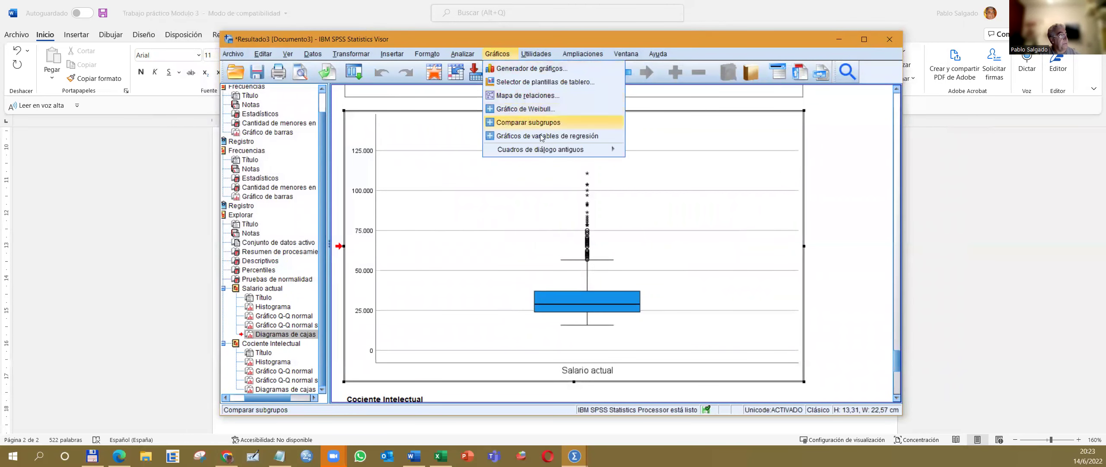
mouse_move(562, 150)
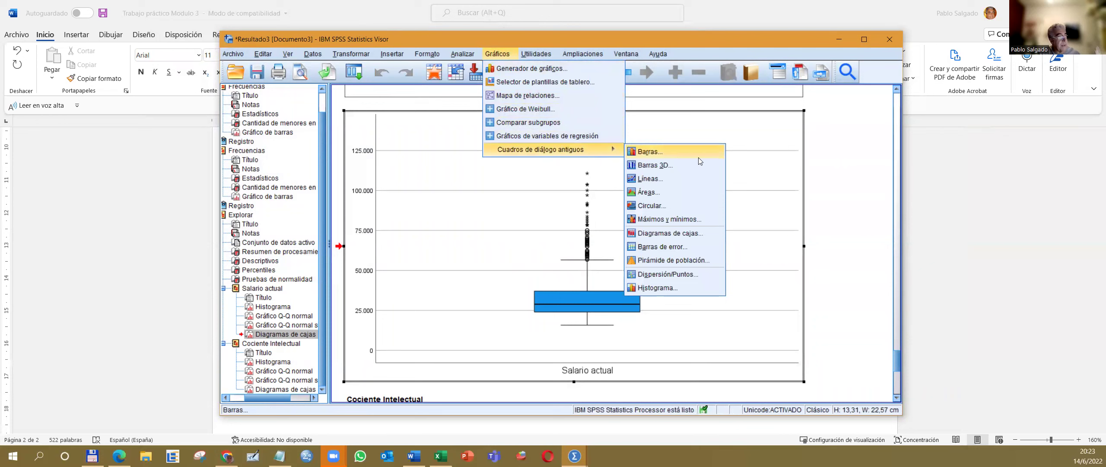
click(691, 244)
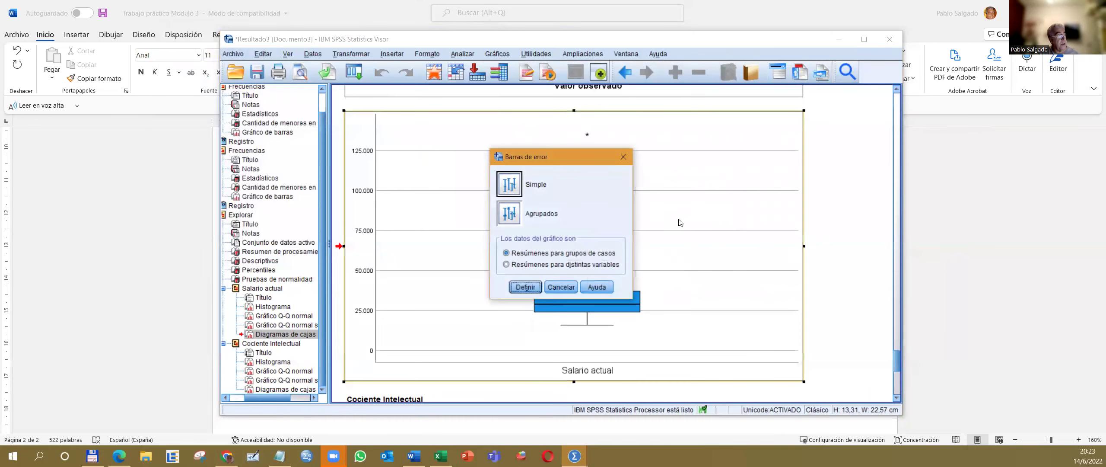
click(525, 287)
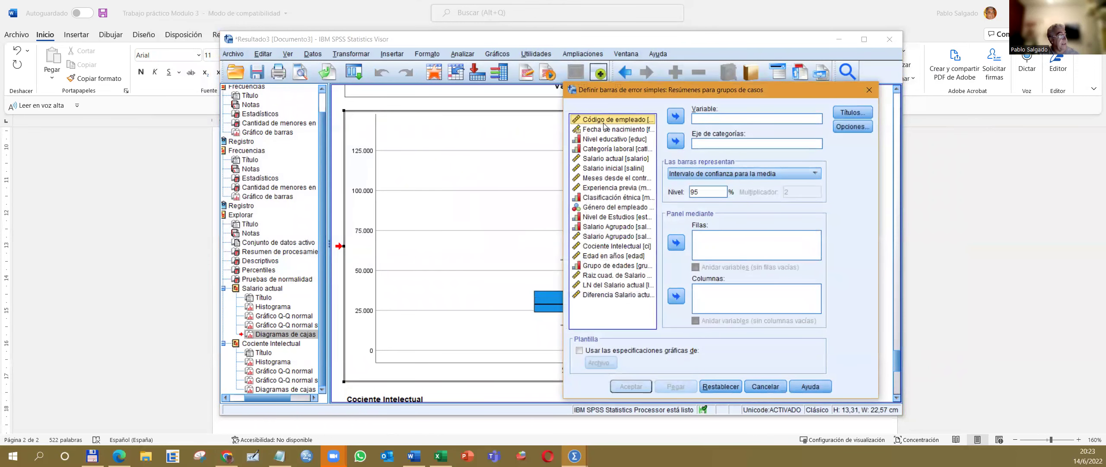
click(603, 159)
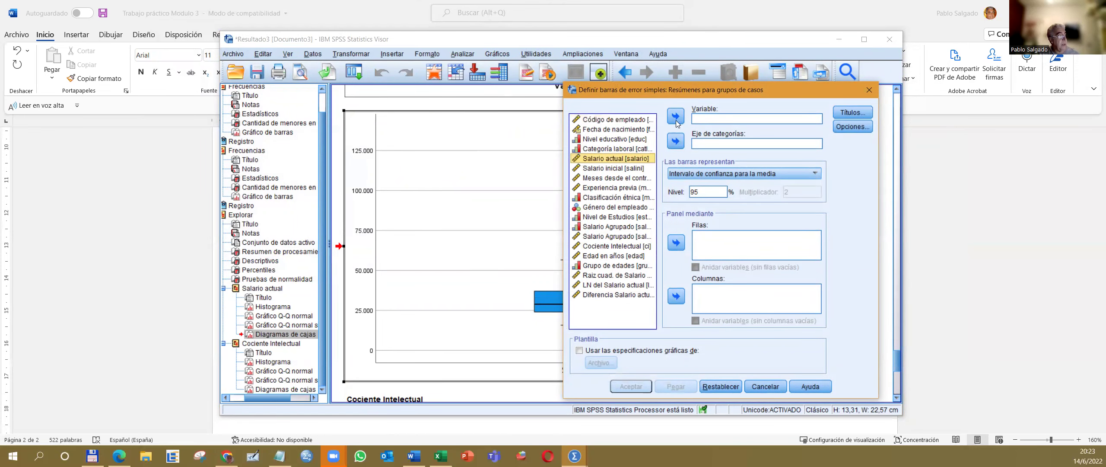
double_click(605, 158)
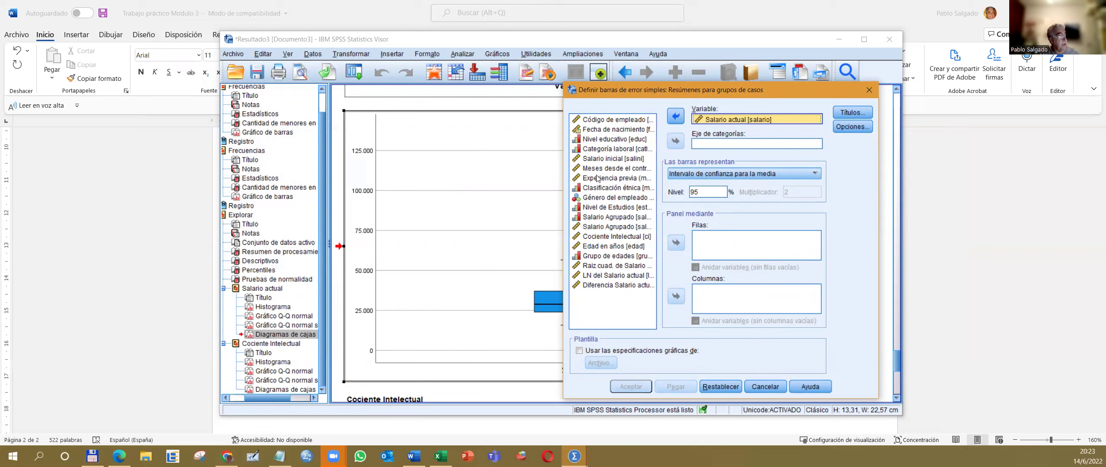
click(599, 197)
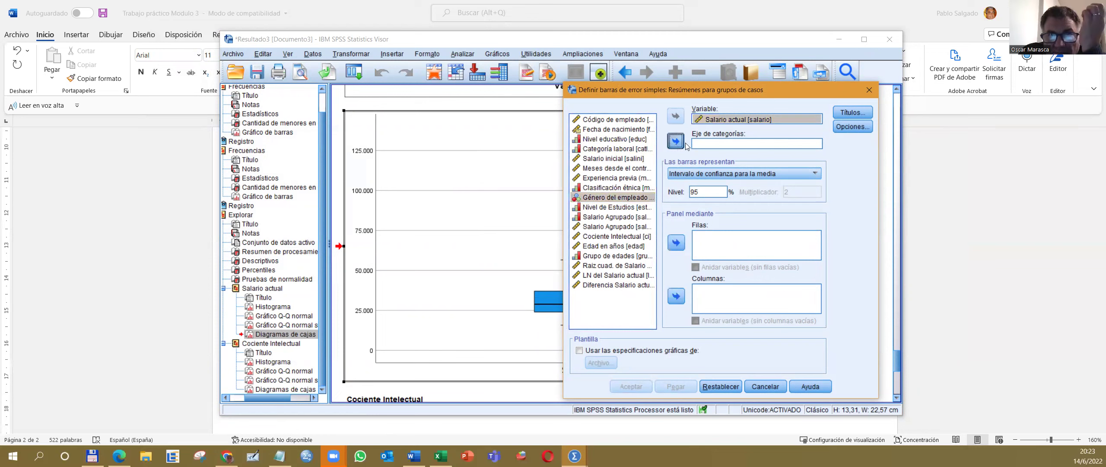
click(685, 144)
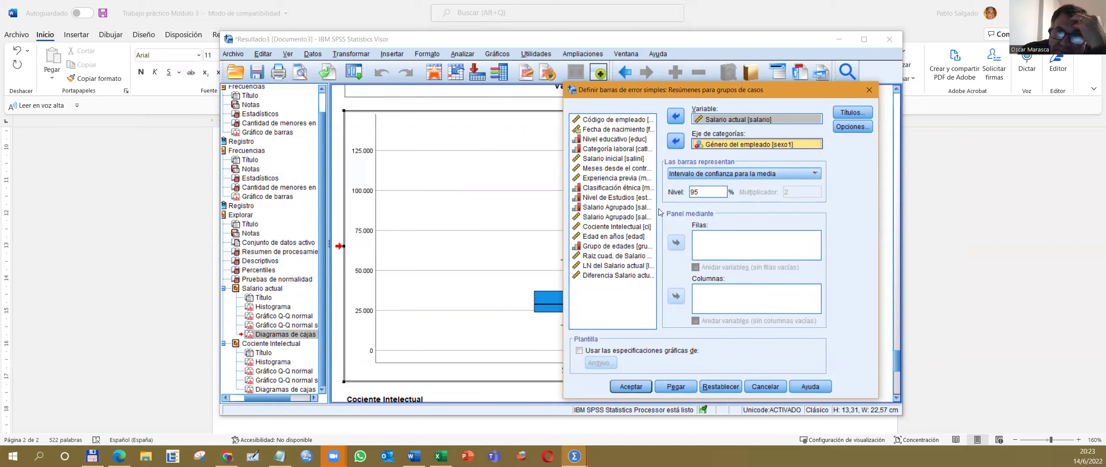
click(632, 388)
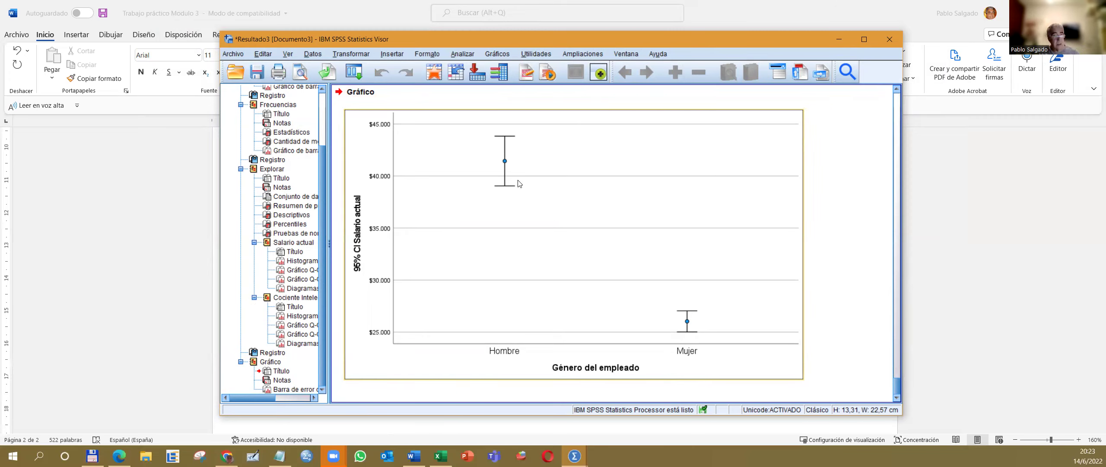
Step: Create a simple box plot of Salario actual with Género del empleado as the category axis, using summaries for groups of cases
click(522, 107)
click(503, 55)
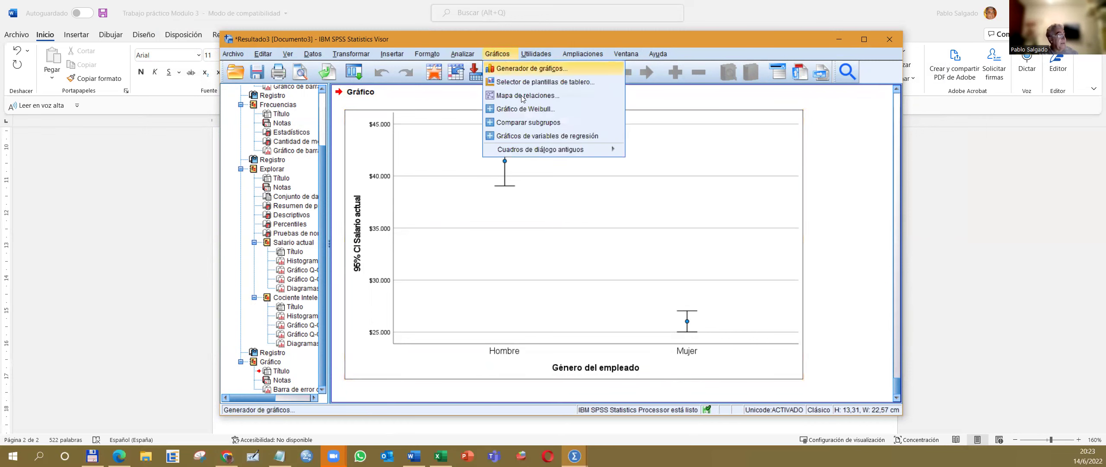
mouse_move(558, 150)
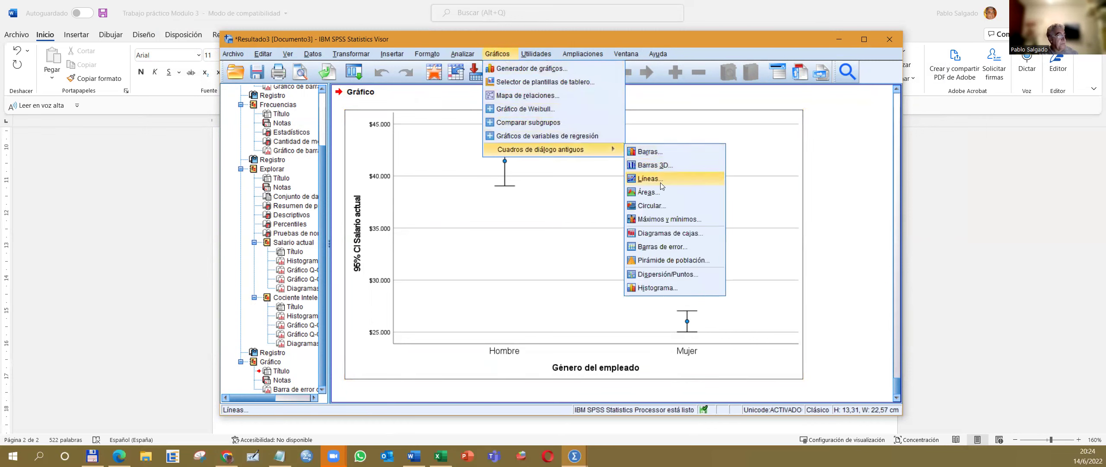
click(678, 233)
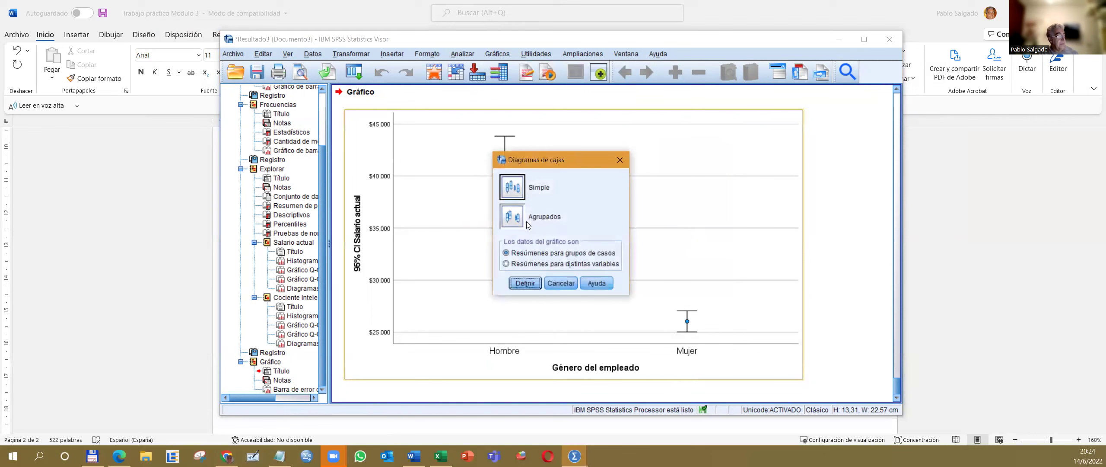
click(525, 283)
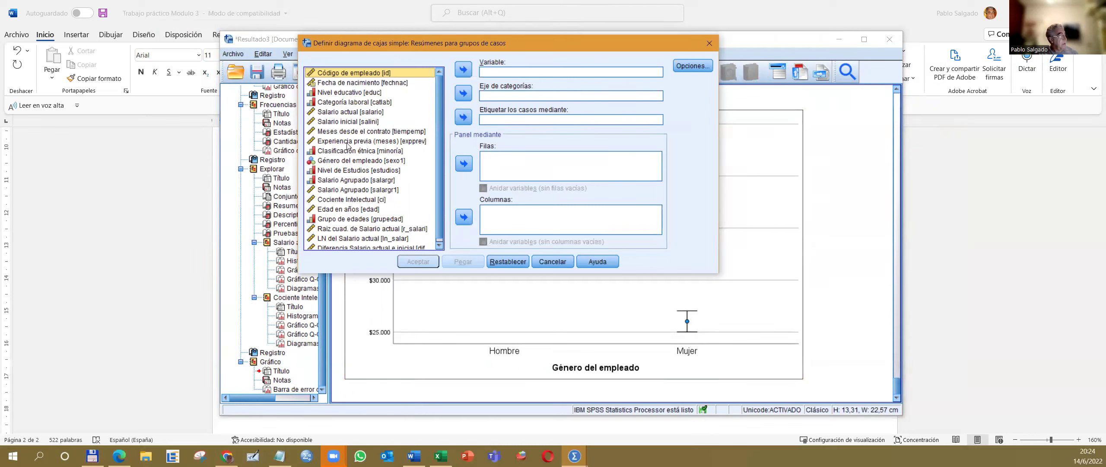
click(348, 113)
click(463, 70)
click(352, 152)
click(463, 93)
click(427, 261)
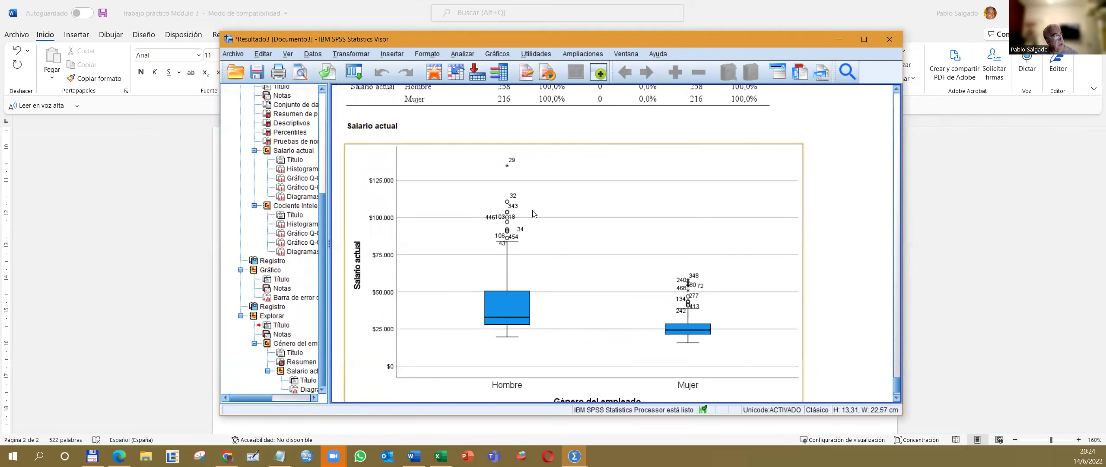
Step: Delete the case-number labels from the outliers in the box plot of salary by gender and close the chart editor
click(515, 165)
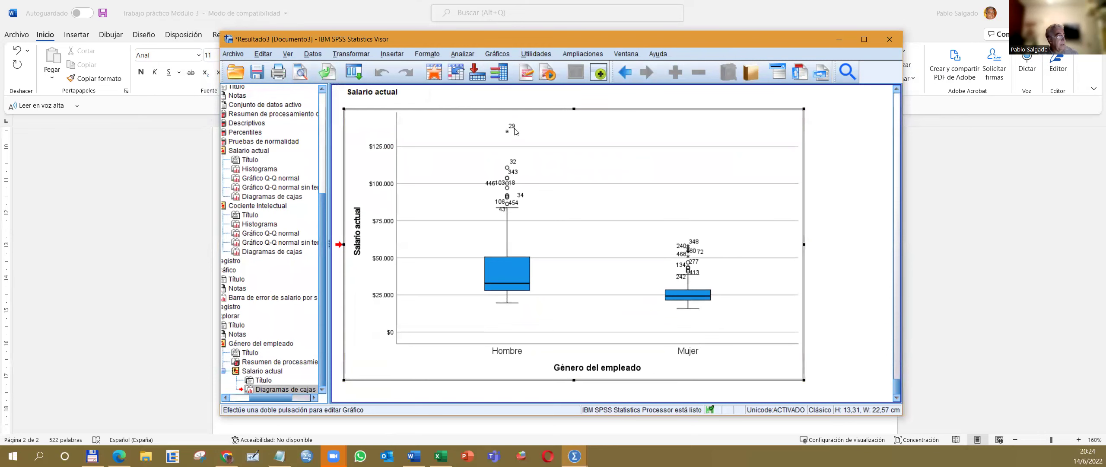
double_click(515, 131)
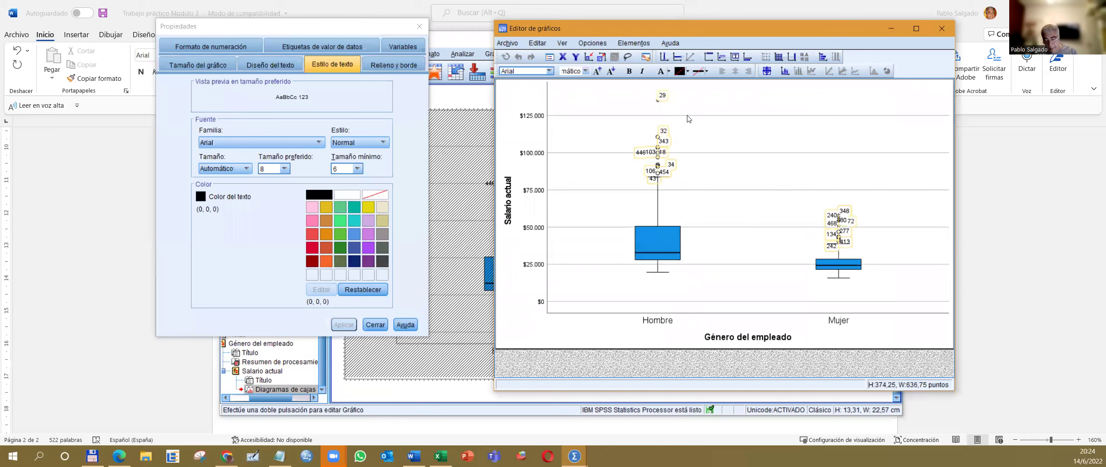
key(Delete)
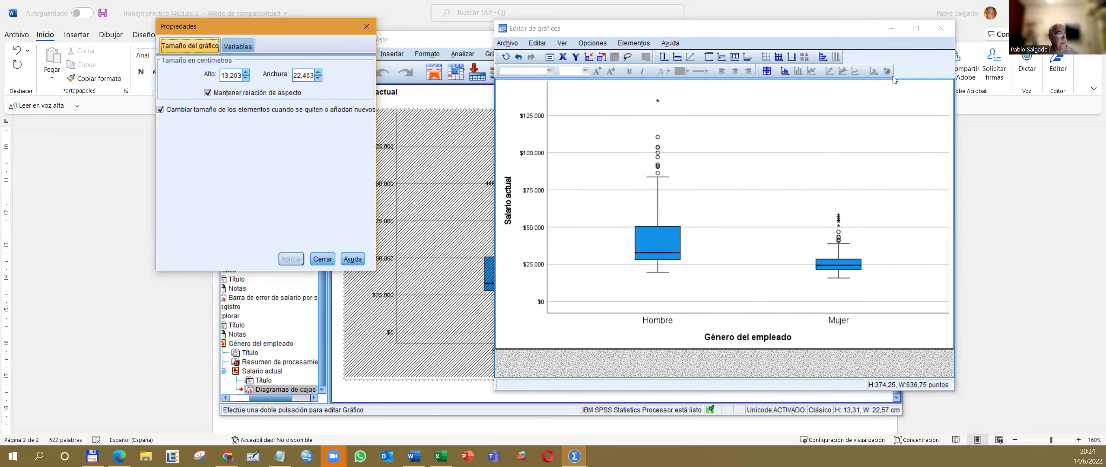
click(941, 29)
Step: Copy the box plot of salary by gender and paste it as an image at cell G10 of Hoja2 in Excel
right_click(632, 185)
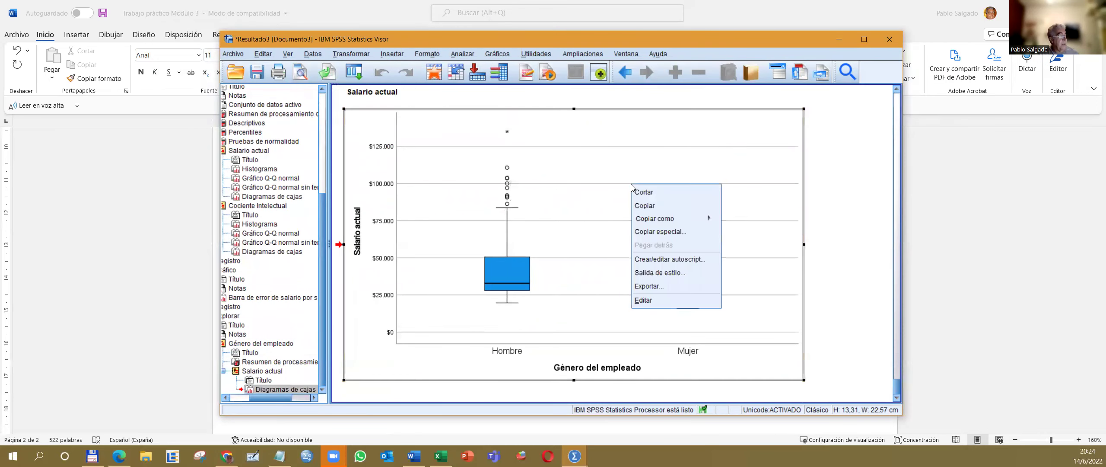
click(646, 205)
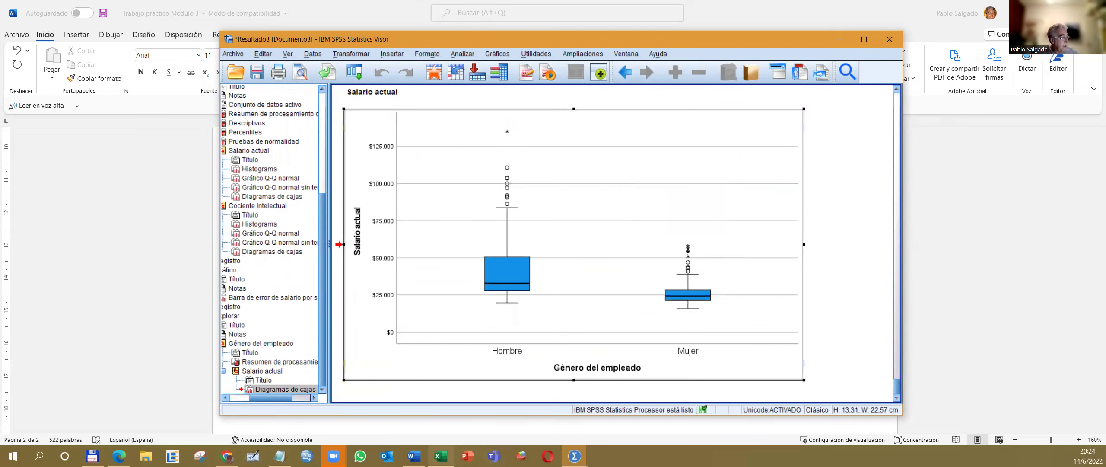
click(440, 456)
click(290, 135)
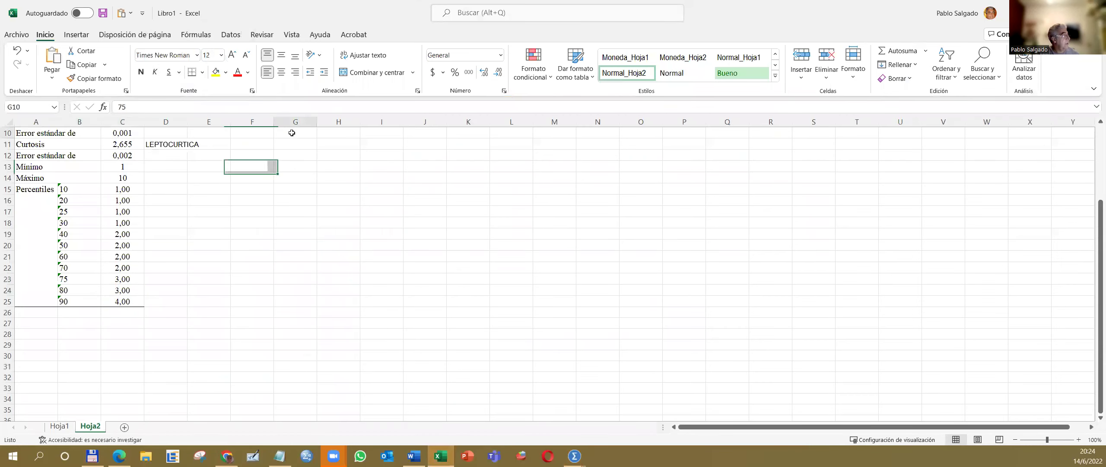
click(53, 79)
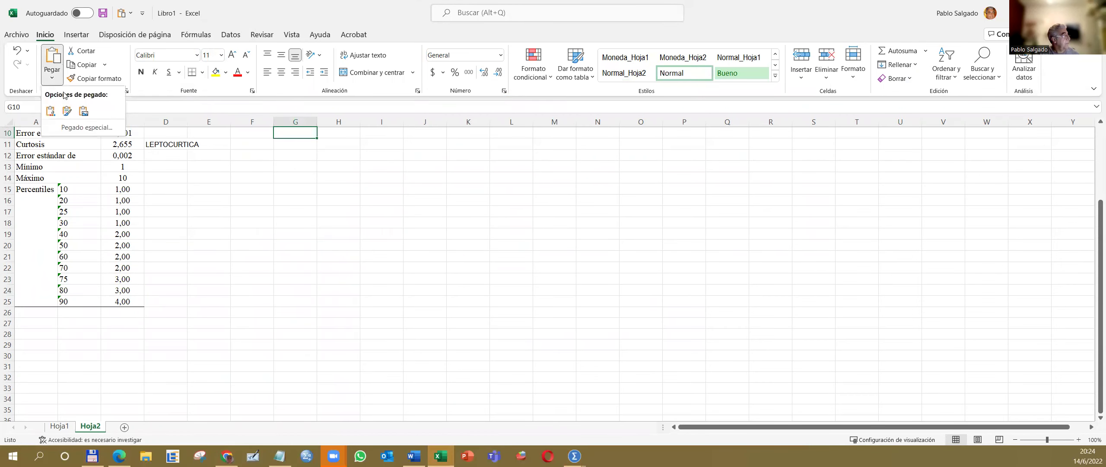
click(83, 111)
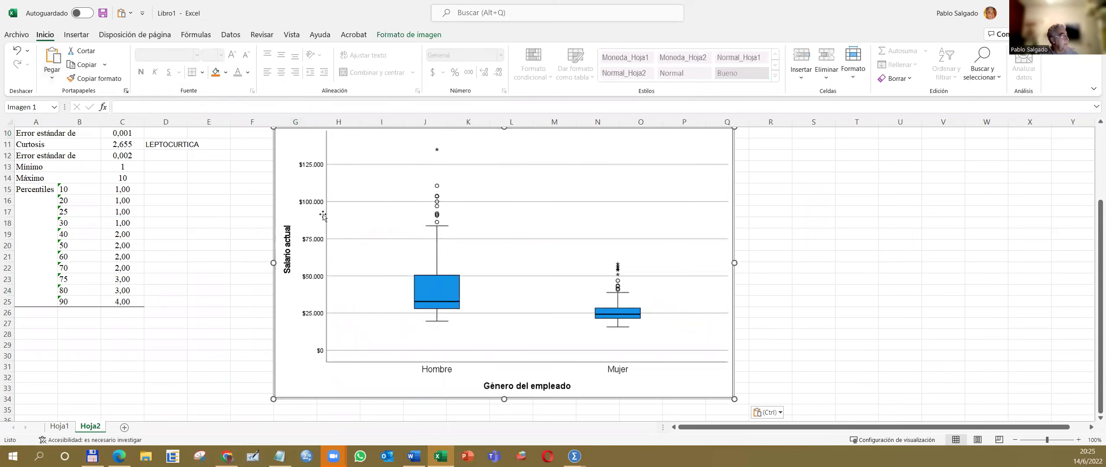
Step: Return to the SPSS viewer, inspect the salary axis scale range in the box plot by gender, and close the chart editor
key(alt+Tab)
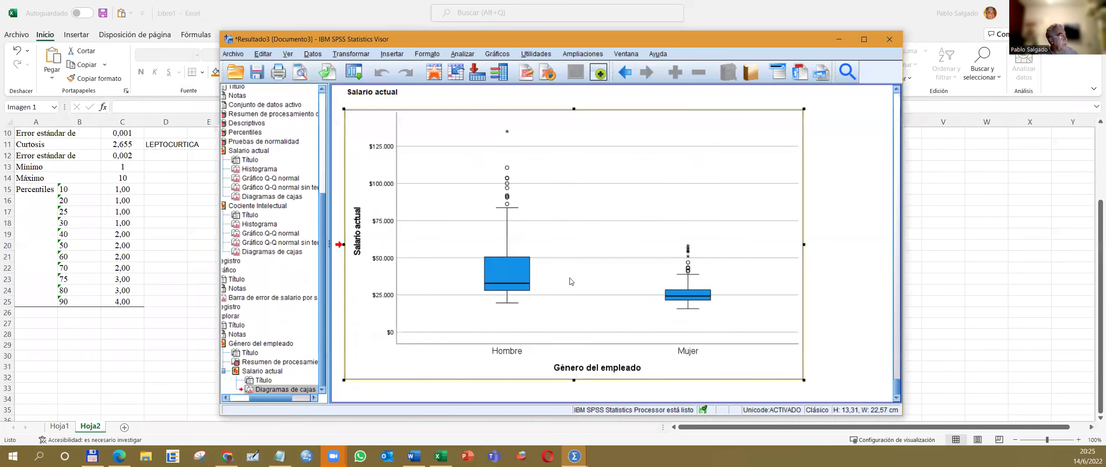
double_click(377, 149)
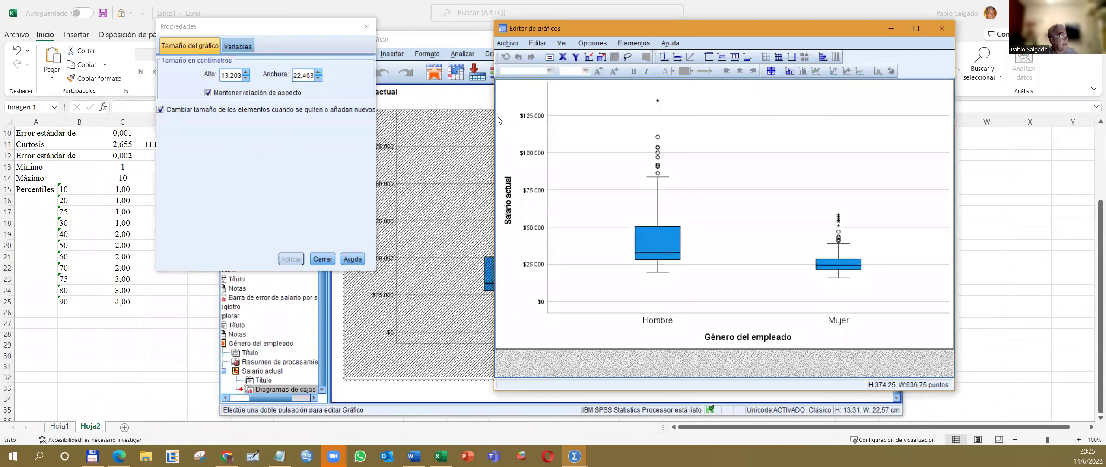
click(534, 117)
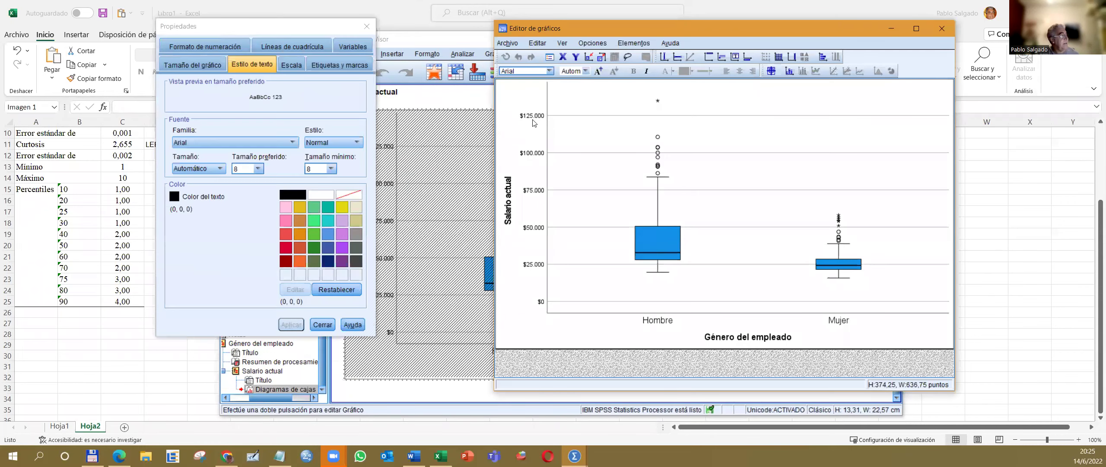
click(291, 65)
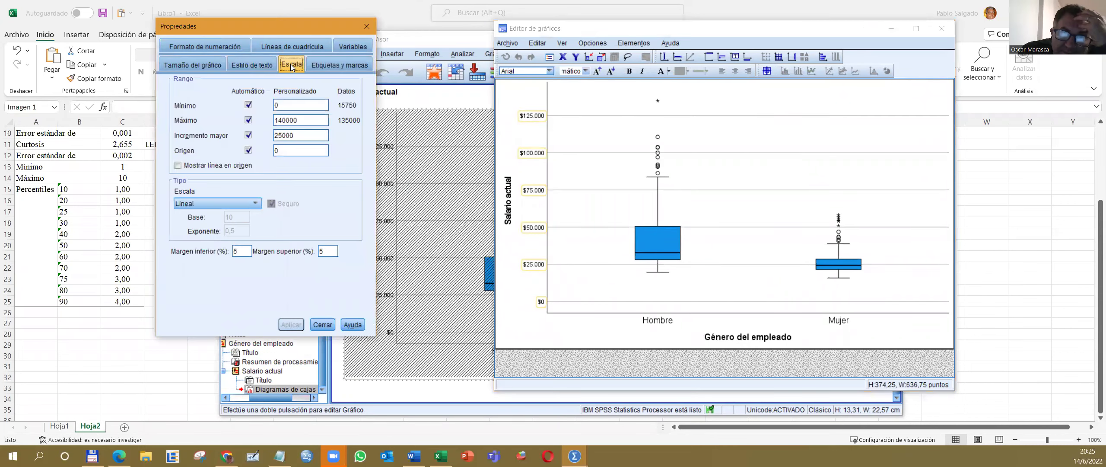
drag(302, 122, 266, 120)
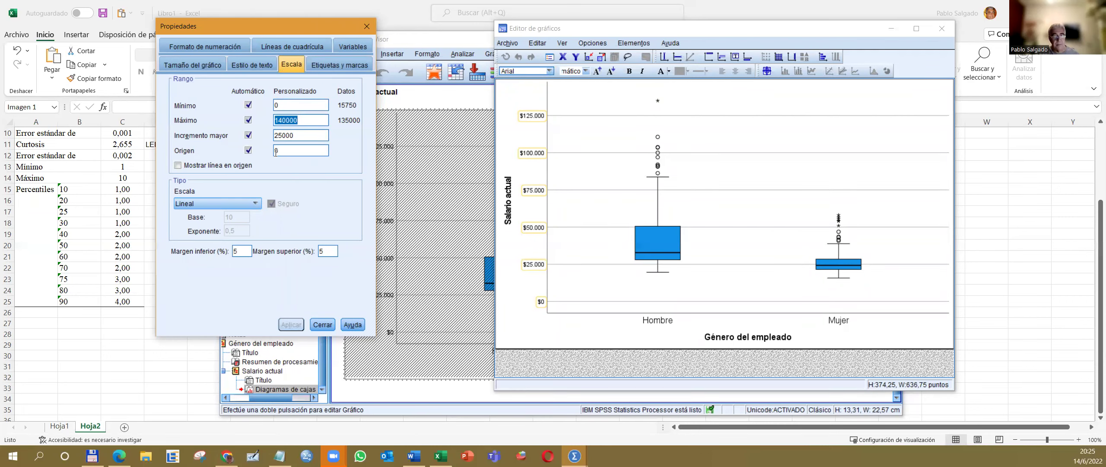
click(367, 26)
click(942, 28)
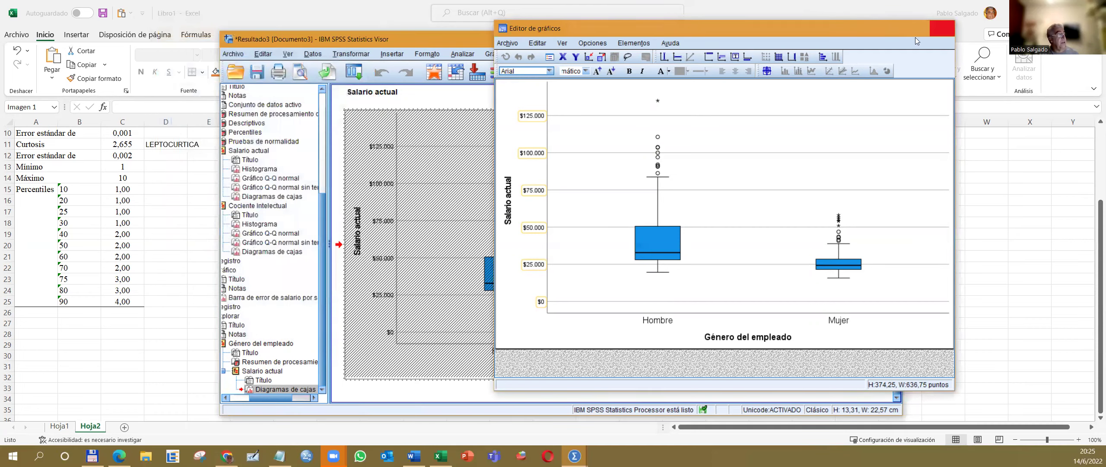
Step: Open the salary-by-gender error bar chart for editing and set its salary axis scale to a minimum of 14000 and a maximum of 140000
scroll(510, 252, up, 10)
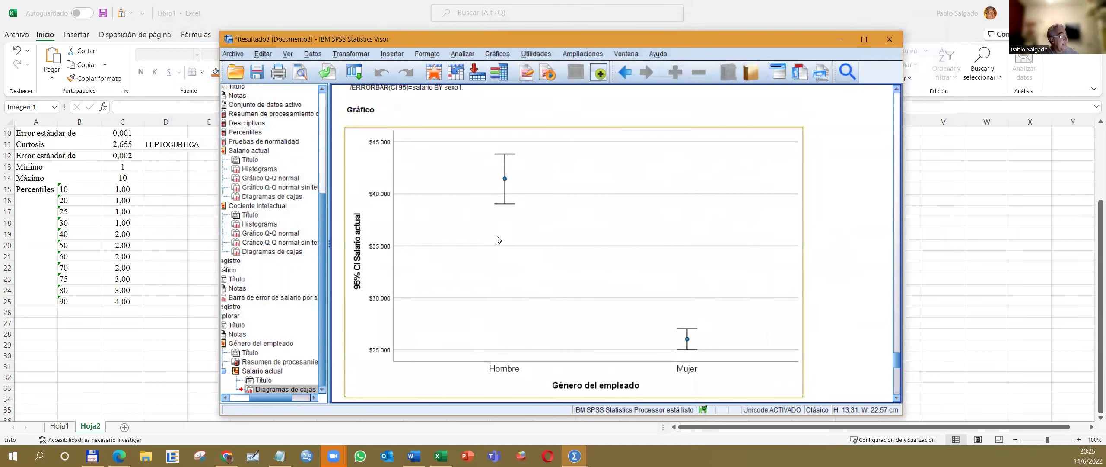
click(463, 229)
double_click(463, 230)
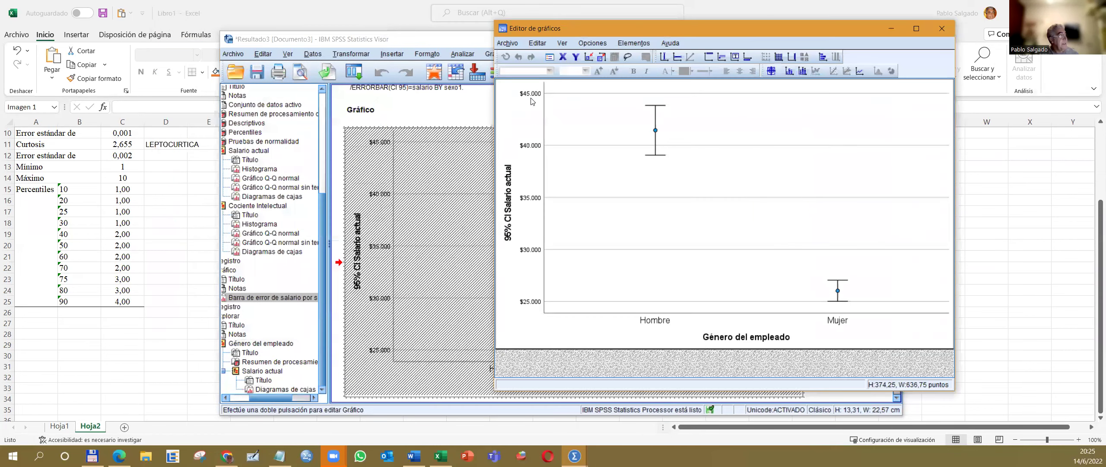
double_click(535, 94)
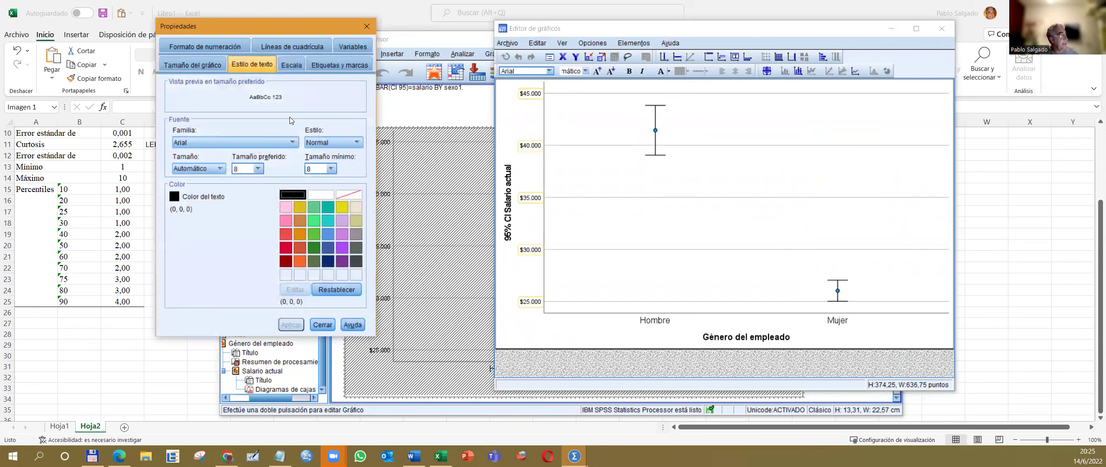
click(291, 65)
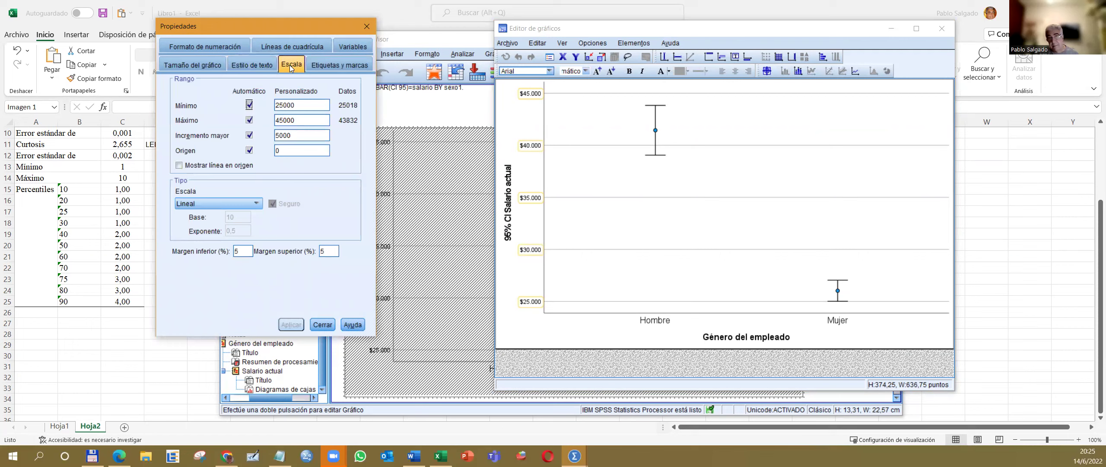
double_click(305, 103)
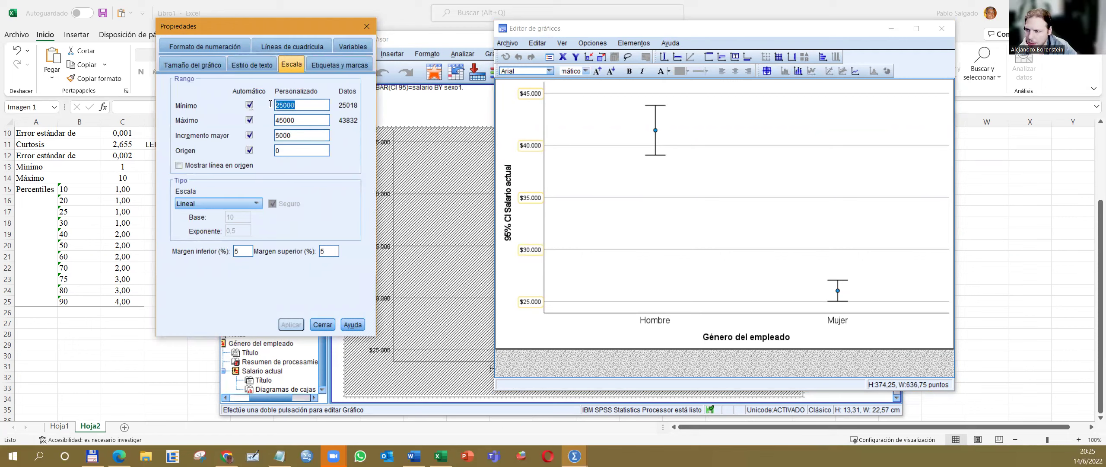
text(1400)
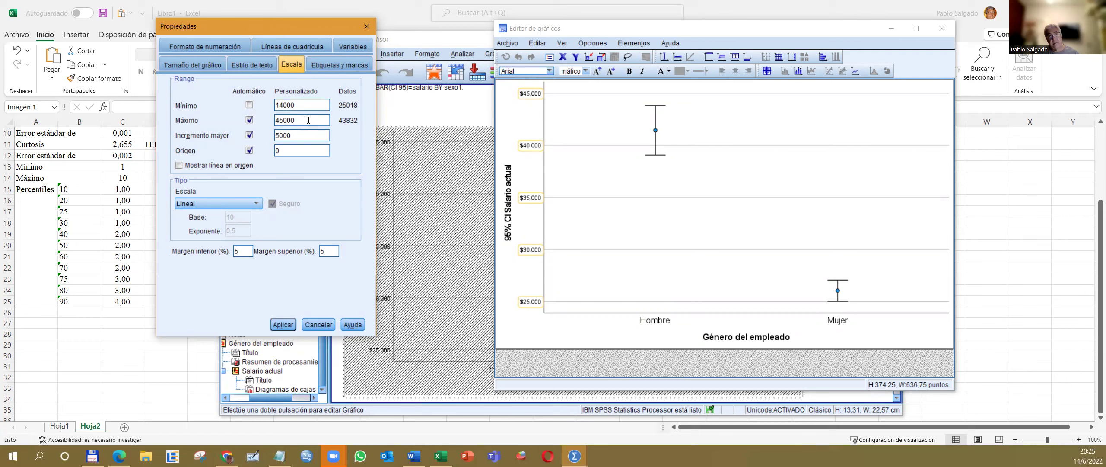
click(309, 120)
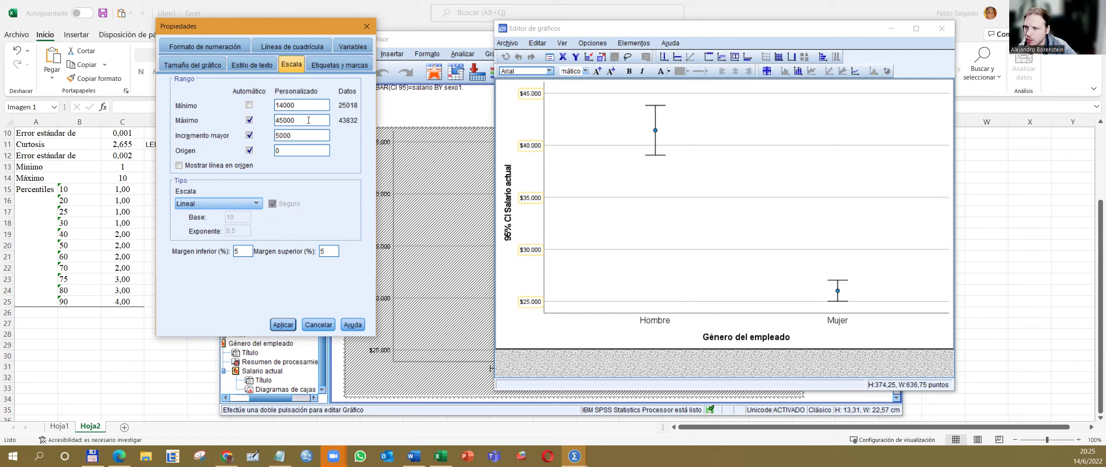
double_click(305, 120)
text(1)
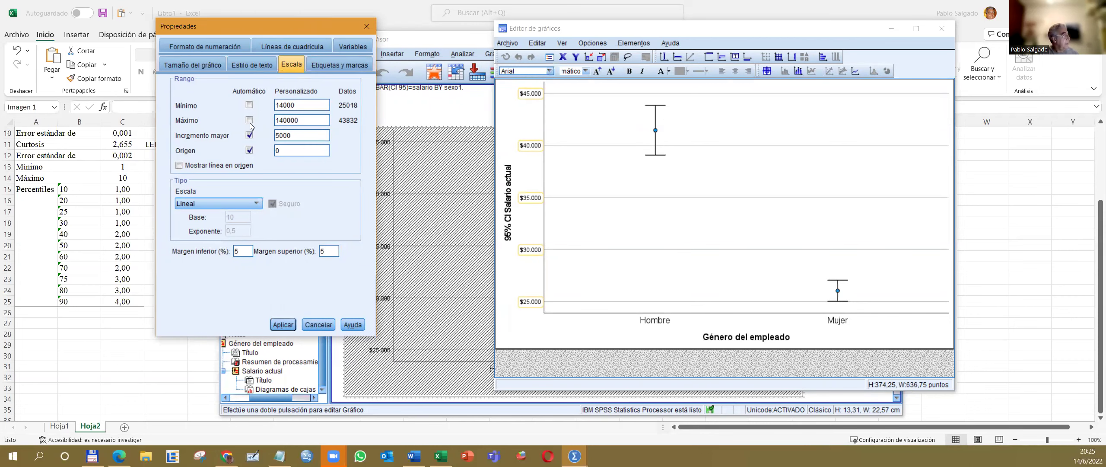
Step: Set the salary axis minimum to 0 and the major increment to 50000, and apply the scale to the error bar chart
key(shift+Home)
text(0)
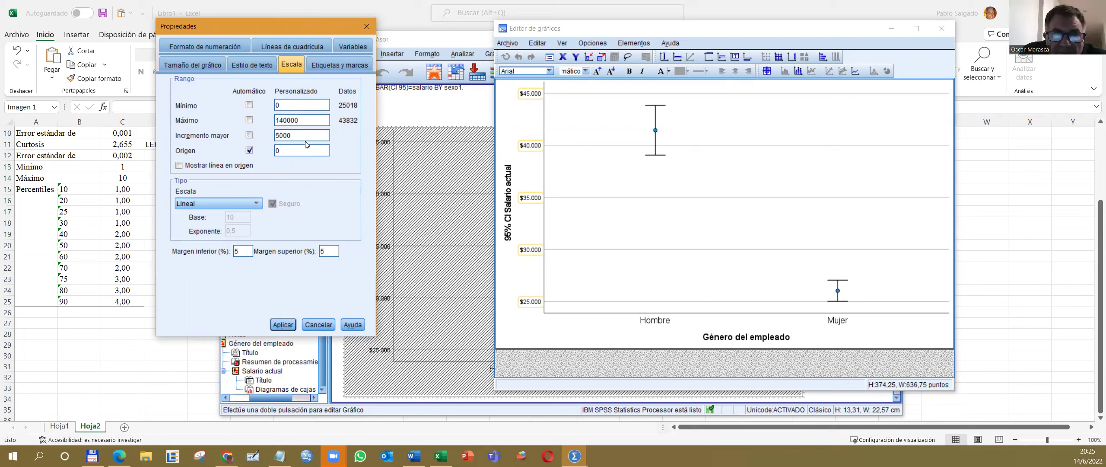
text(0)
click(283, 324)
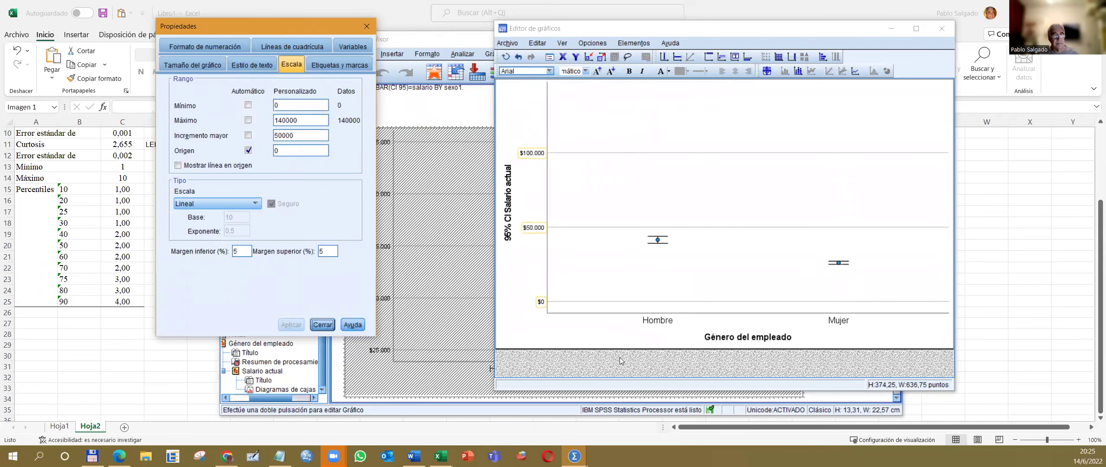
Step: Close the chart editor and copy the error bar chart of salary by gender from the viewer
right_click(623, 185)
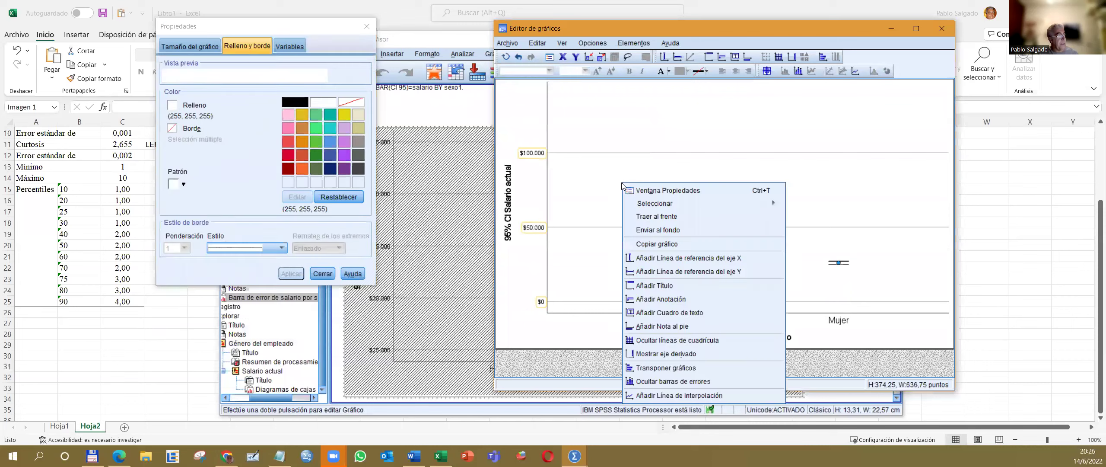
click(942, 28)
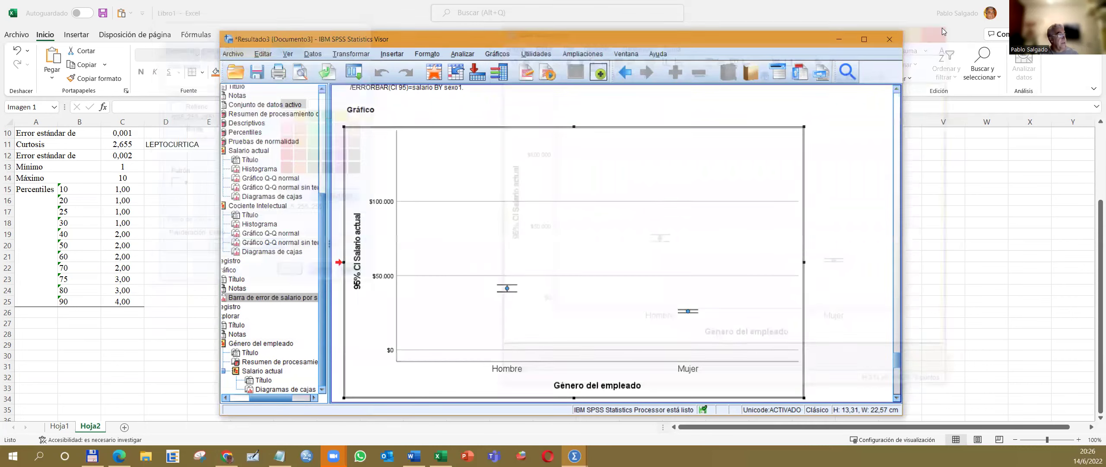
right_click(586, 209)
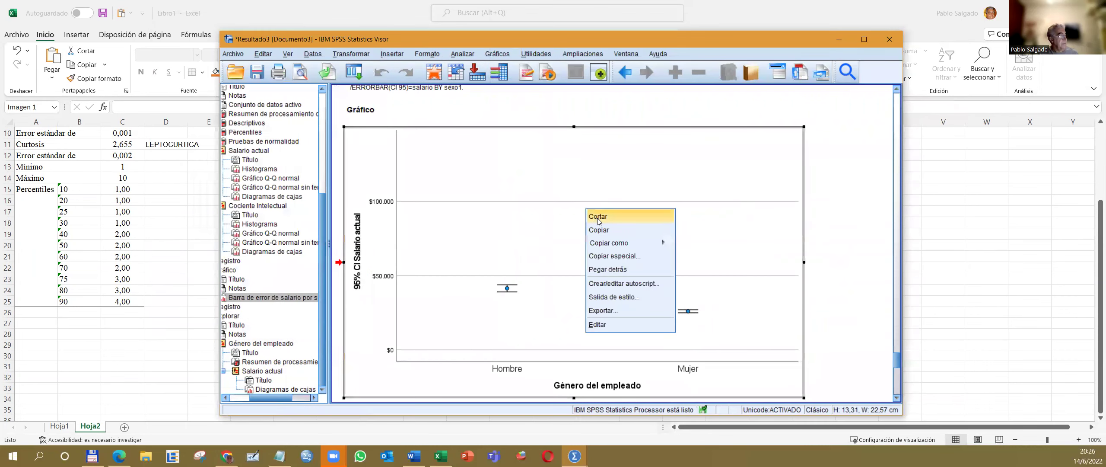
click(609, 231)
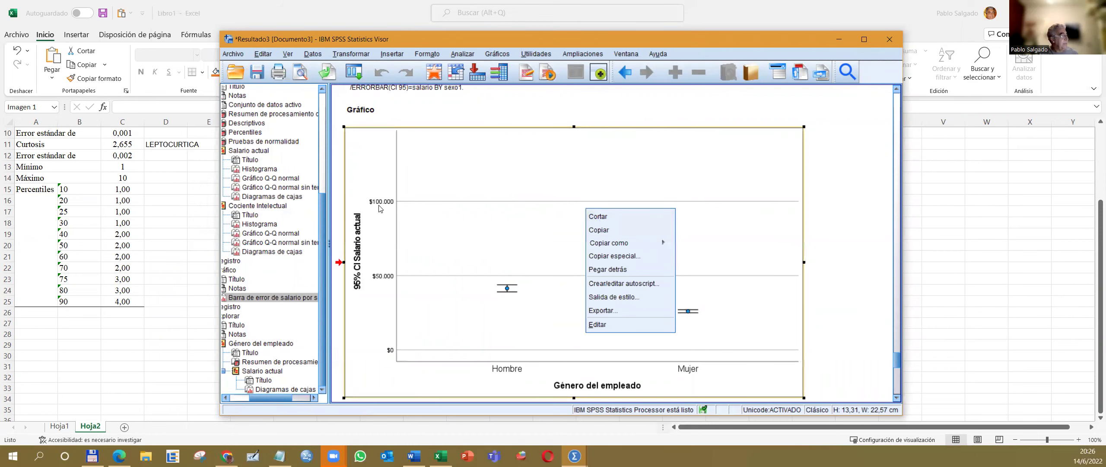
Step: Match the error bar chart's salary axis to the box plot by setting its major increment to 25000, and close the chart editor
scroll(379, 203, down, 10)
scroll(383, 216, up, 2)
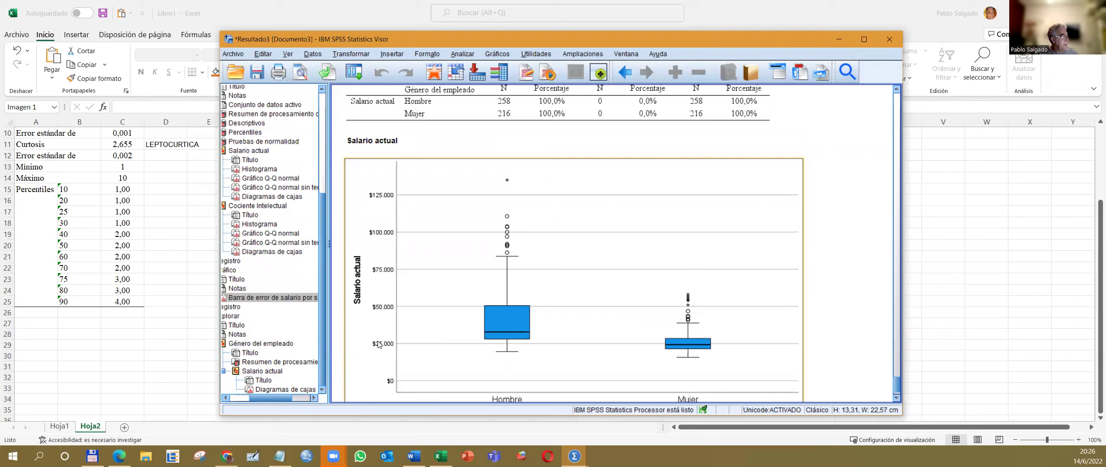
scroll(379, 344, up, 10)
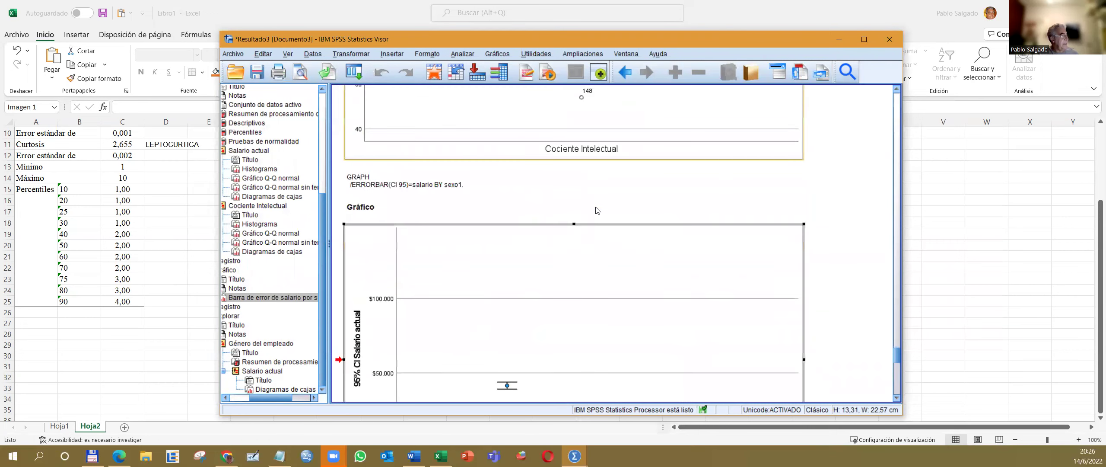
click(374, 266)
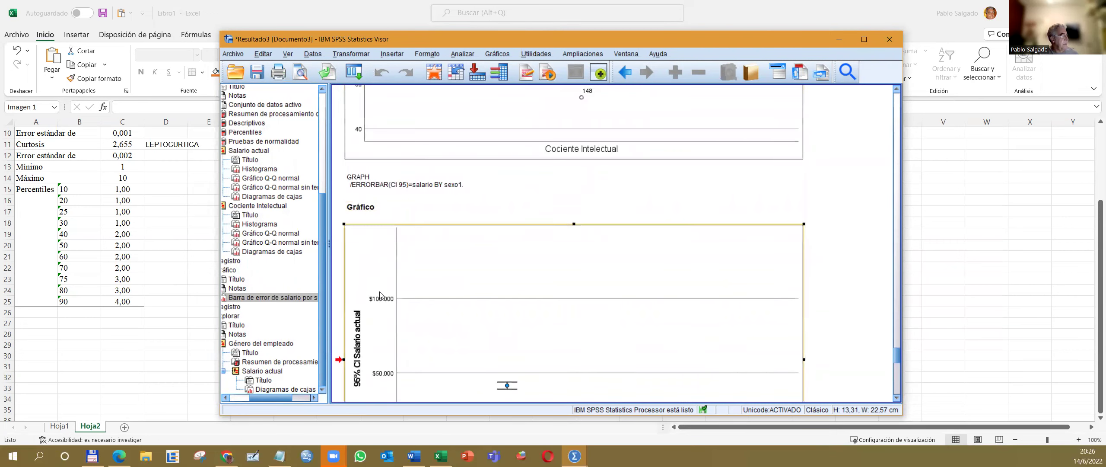
double_click(380, 296)
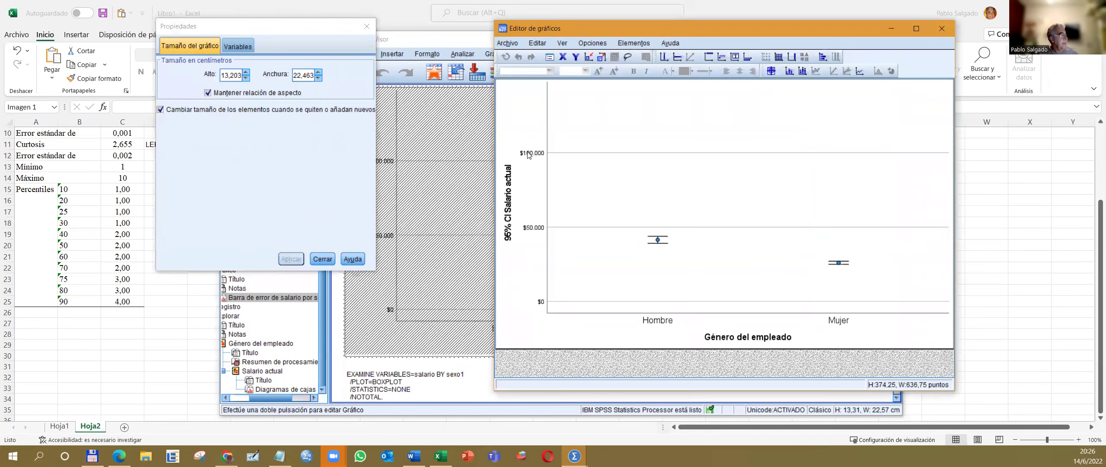
click(528, 154)
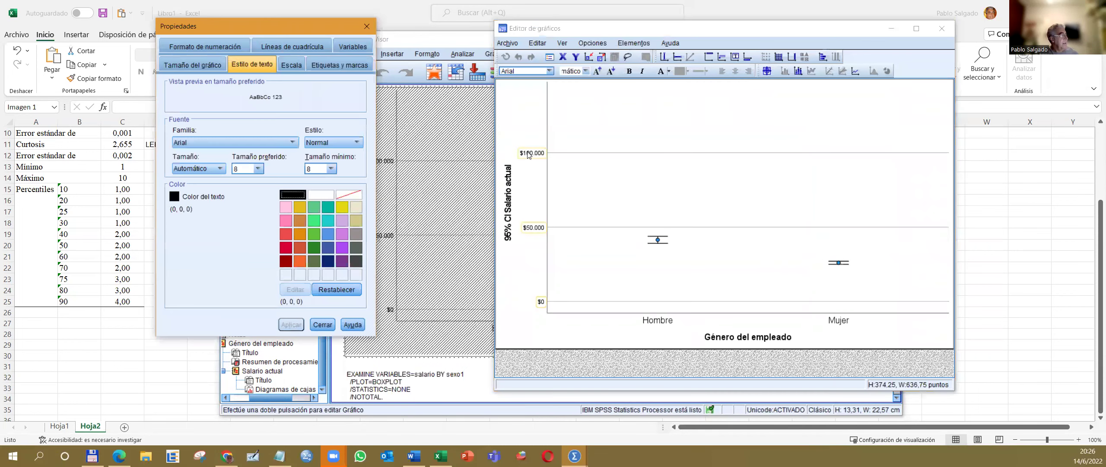
click(289, 63)
click(279, 135)
key(BackSpace)
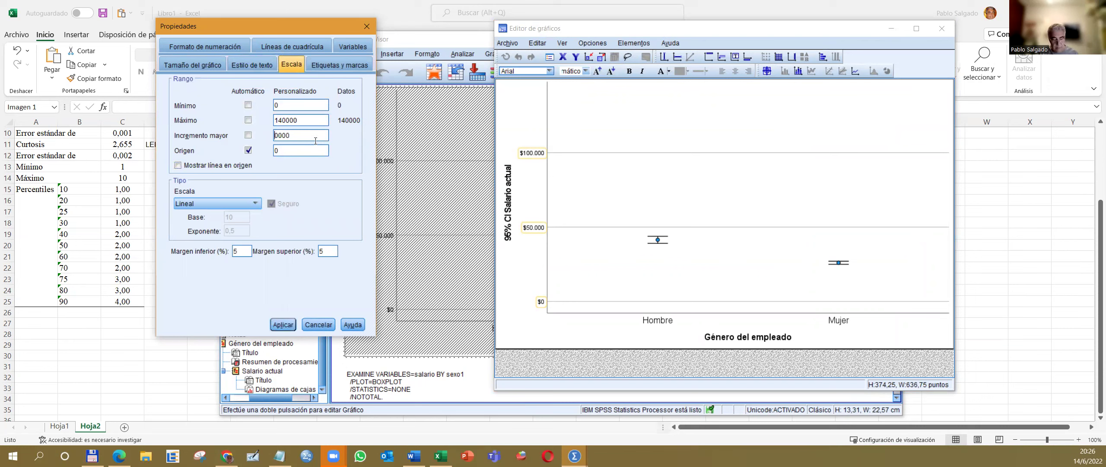
text(25)
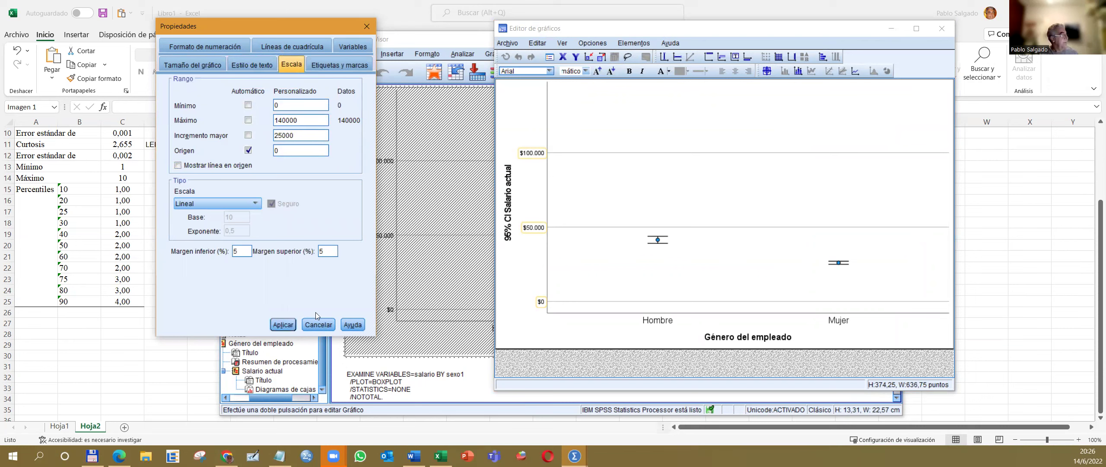
click(272, 328)
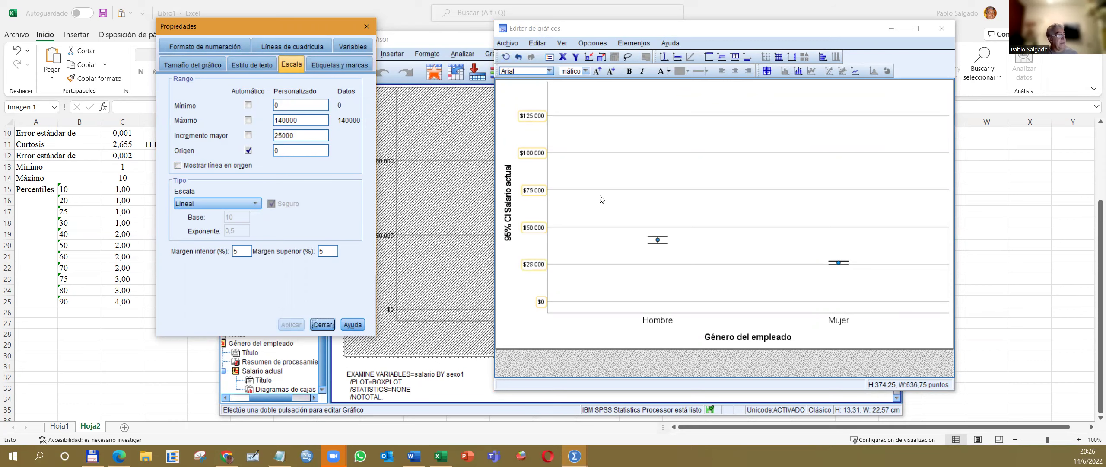
click(942, 28)
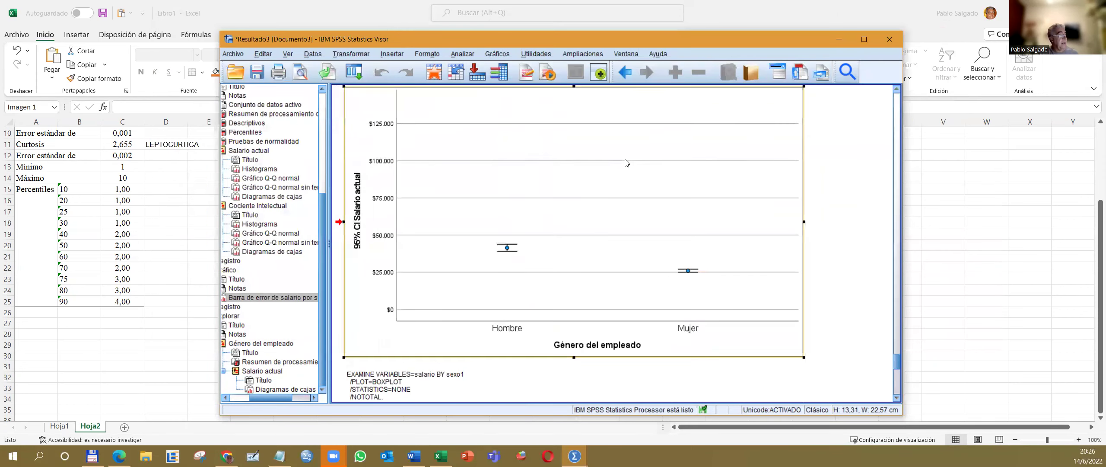
Step: Copy the rescaled error bar chart and paste it at cell R10 of Hoja2 in Excel, beside the box plot
right_click(621, 167)
click(631, 188)
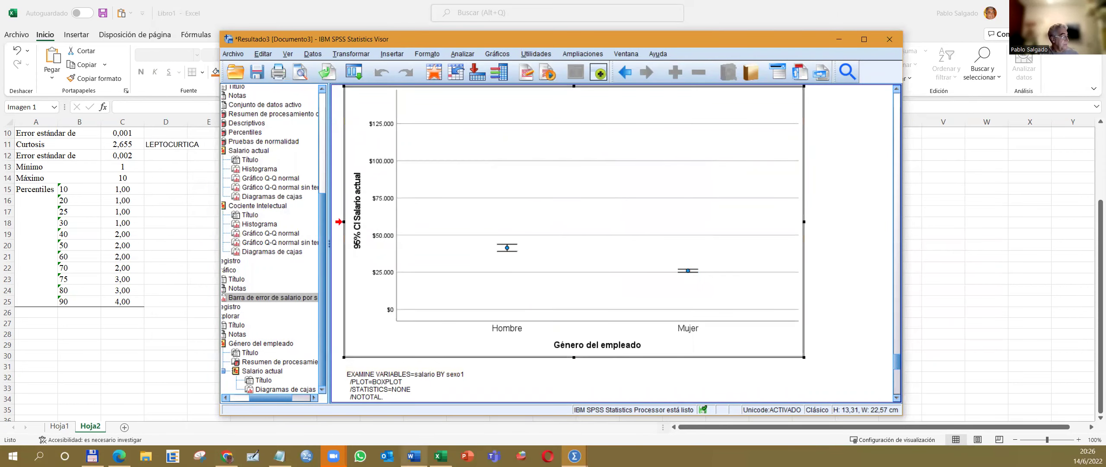
click(441, 456)
key(ctrl+v)
click(767, 134)
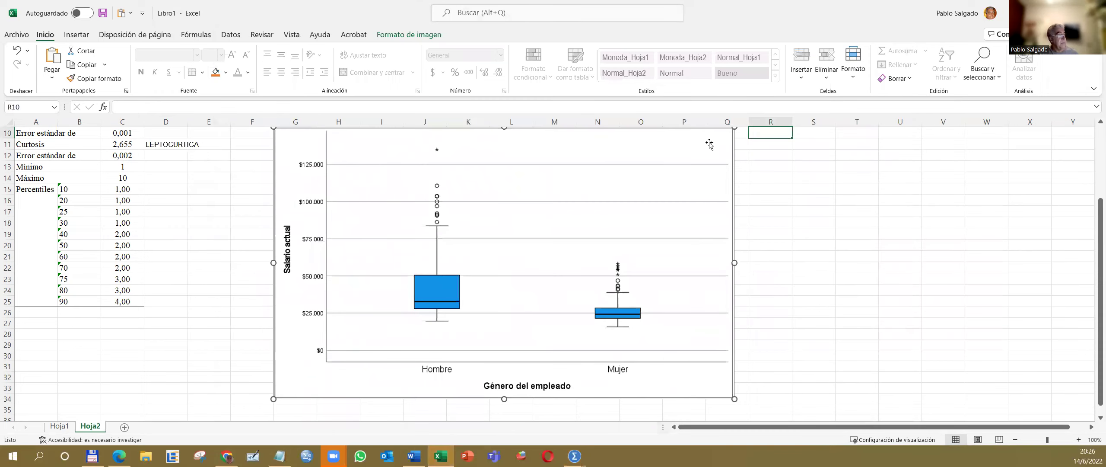
click(52, 64)
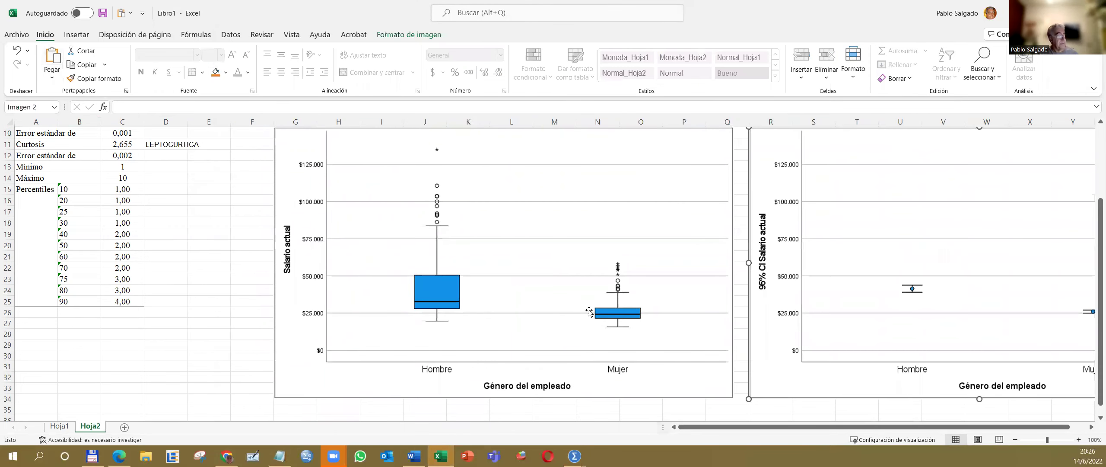
Step: Compare the box plot and the error bar chart of salary by gender side by side in Hoja2
scroll(691, 434, right, 1)
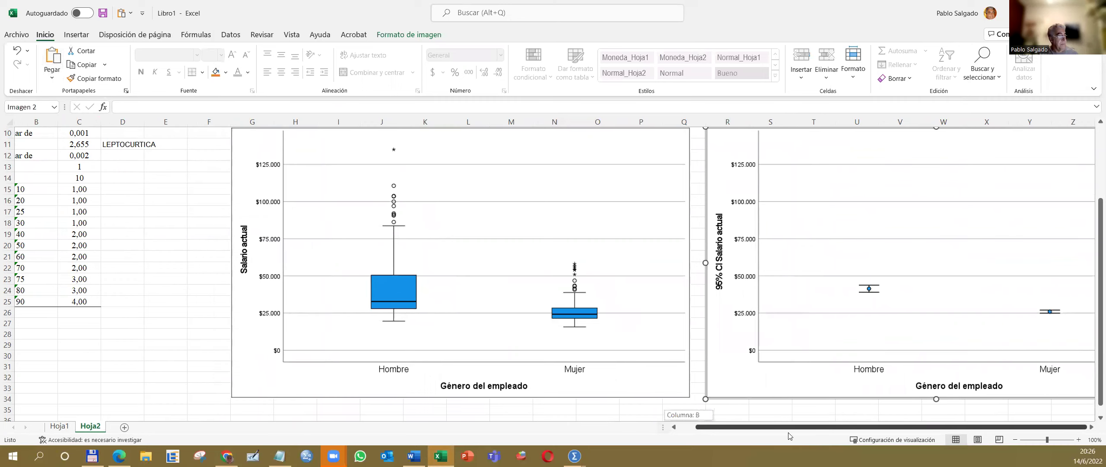
click(1092, 427)
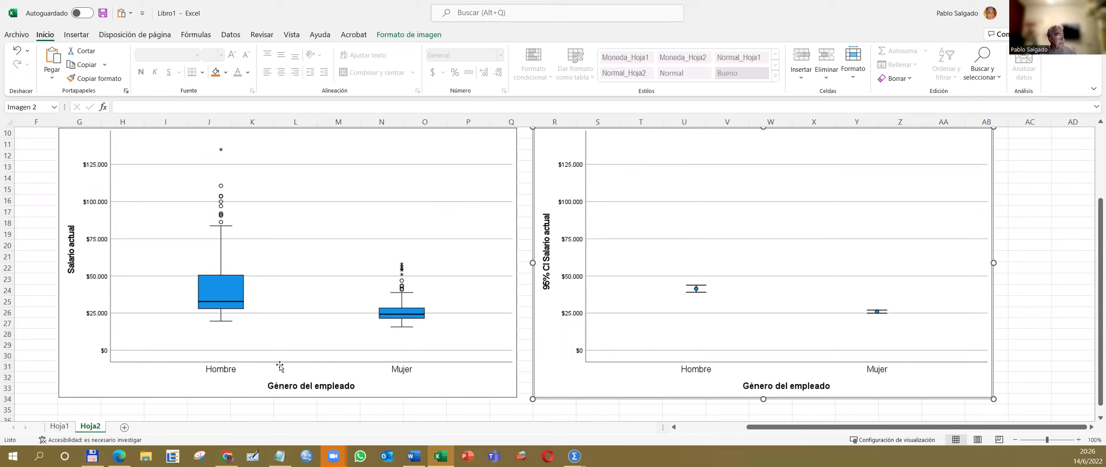
scroll(280, 367, up, 1)
scroll(815, 355, down, 1)
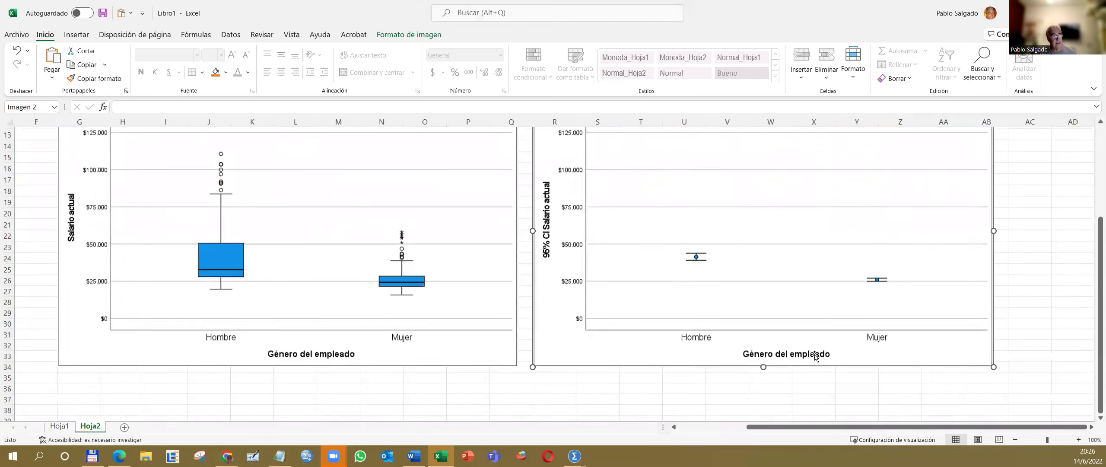
scroll(740, 319, up, 1)
scroll(740, 318, down, 1)
scroll(740, 319, up, 1)
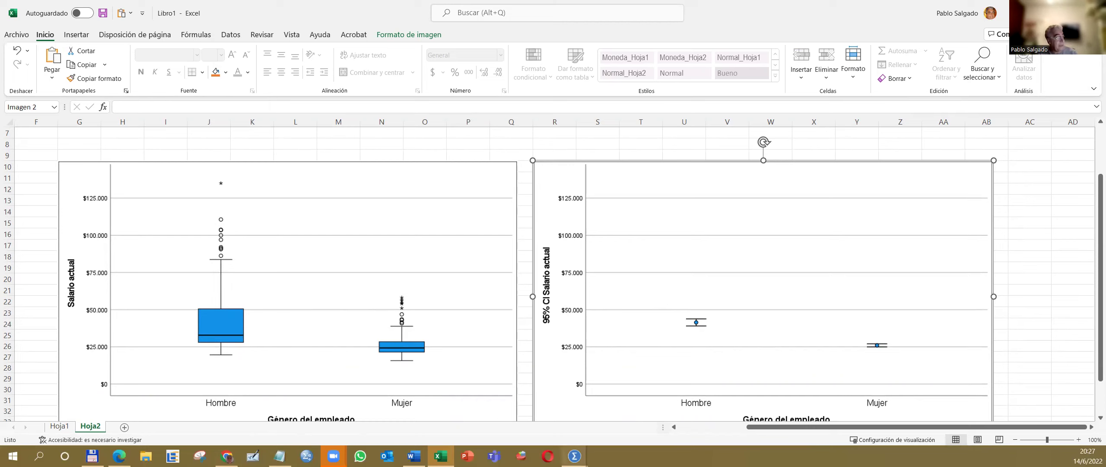
Step: Switch to the maximized SPSS Statistics output viewer and examine the normal and detrended Q-Q plots of Salario actual
mouse_move(574, 456)
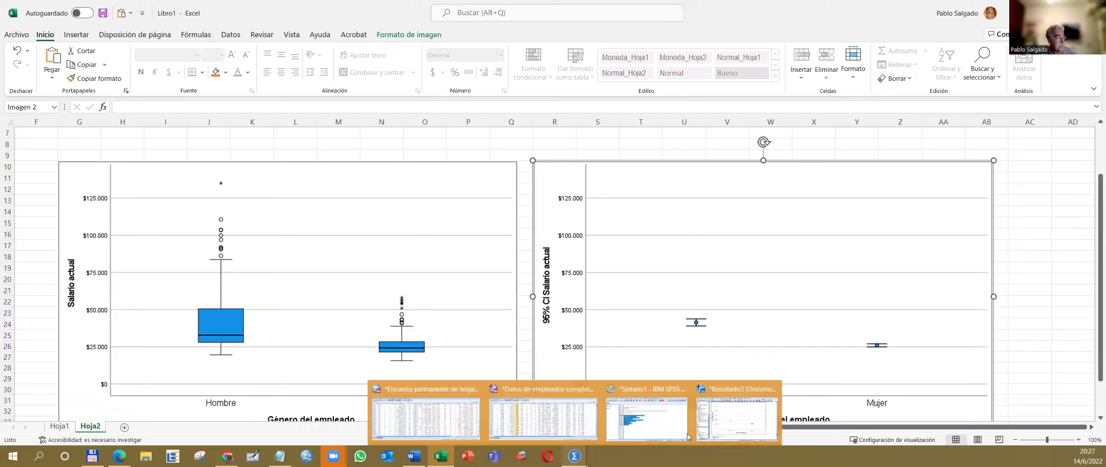
click(747, 421)
scroll(540, 258, down, 3)
scroll(540, 258, down, 14)
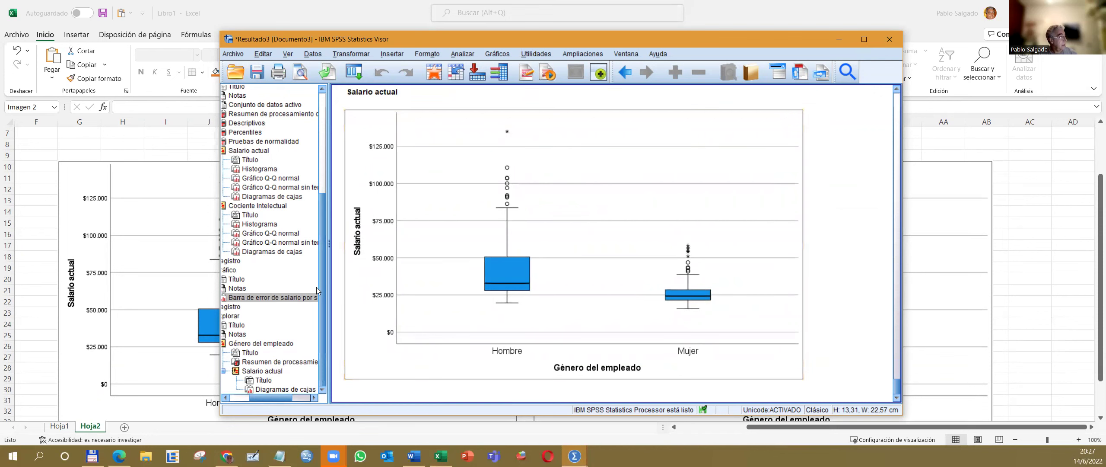
drag(322, 285, 322, 163)
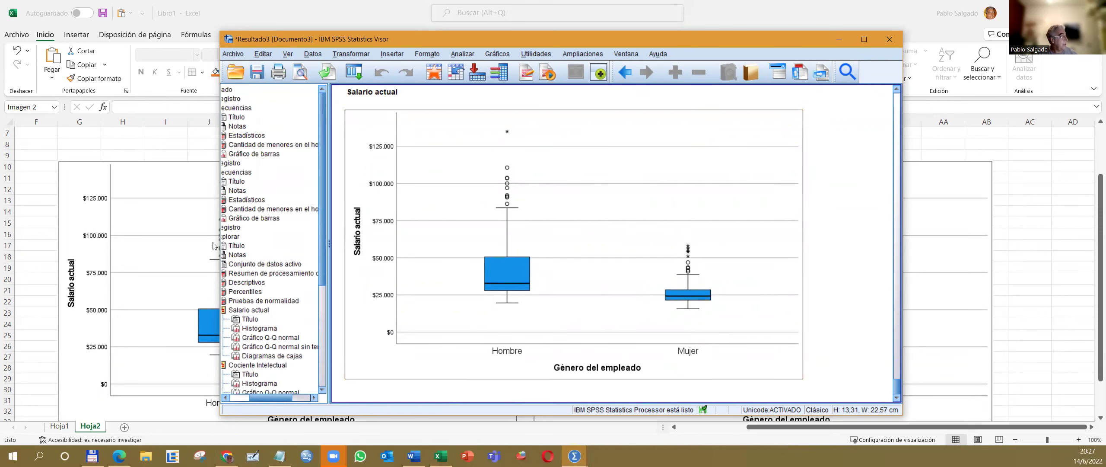
click(865, 39)
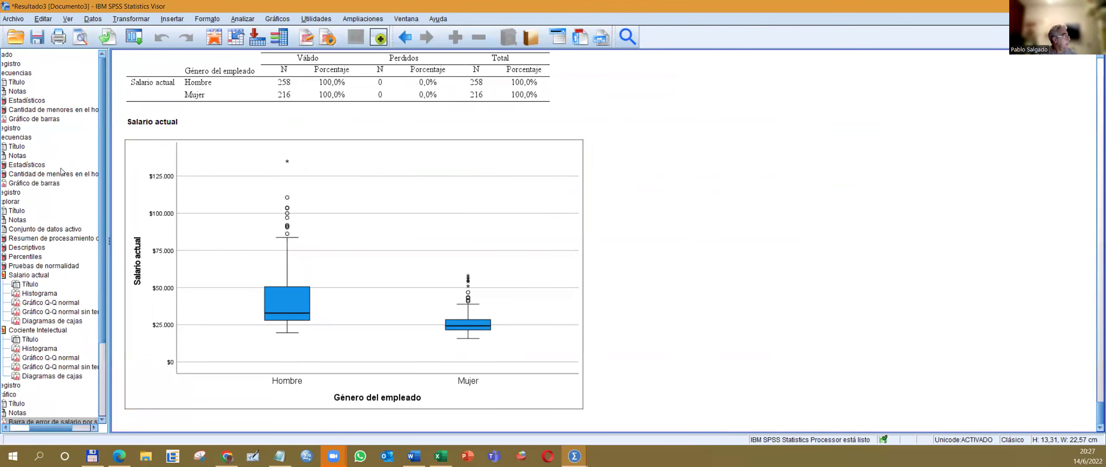
click(30, 302)
scroll(305, 256, down, 15)
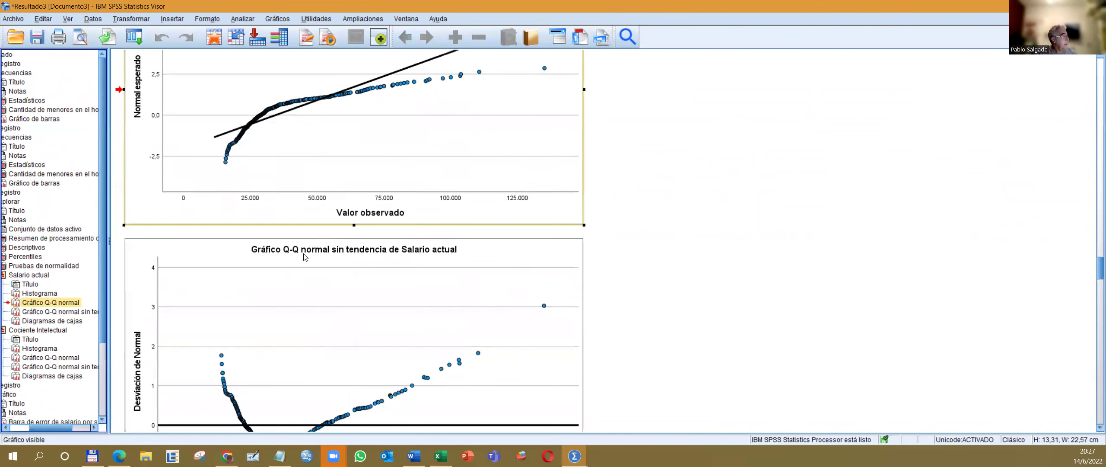
scroll(304, 257, down, 10)
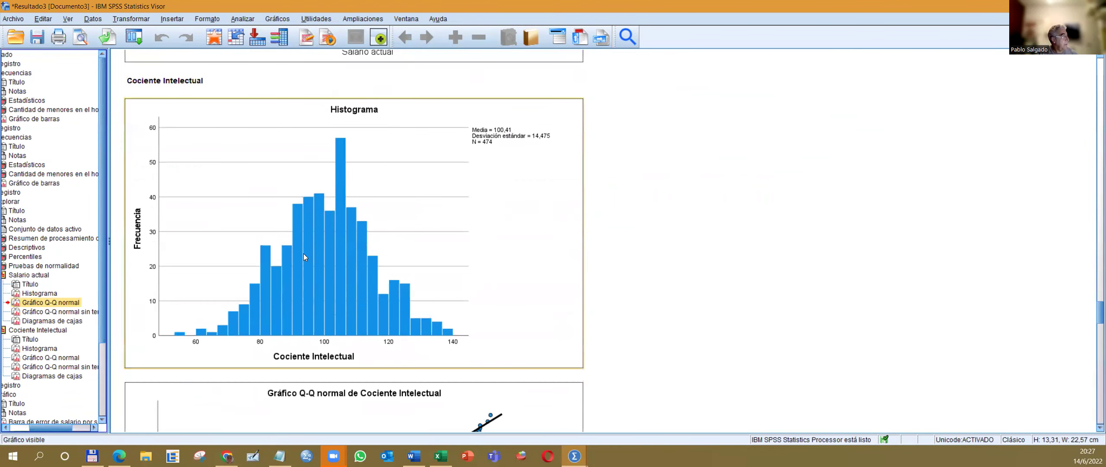
Step: Open the Cociente Intelectual histogram in the chart editor and add a normal distribution curve to it
click(414, 253)
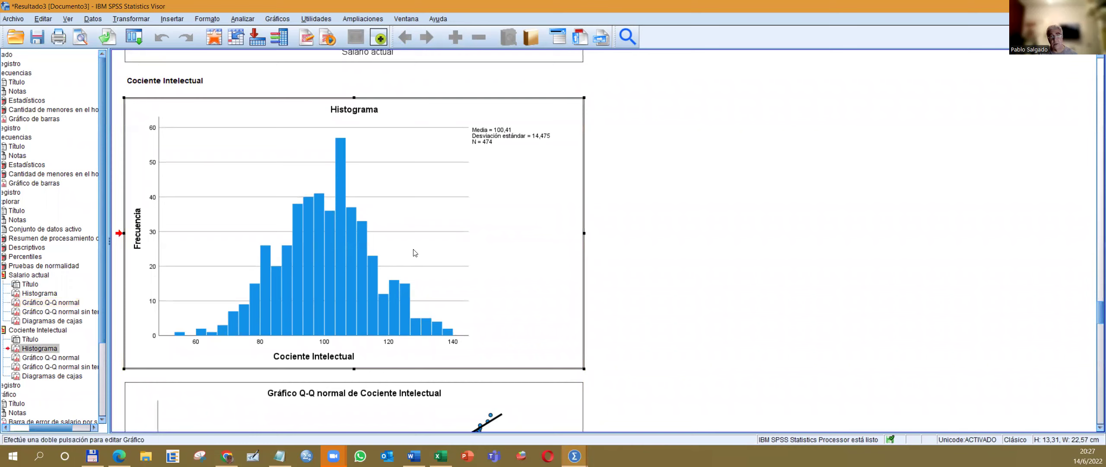
double_click(414, 252)
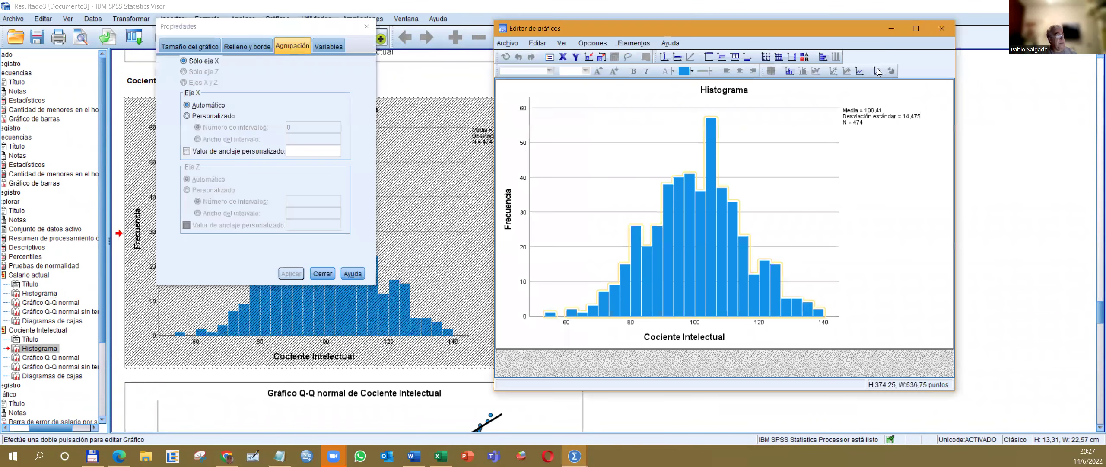
click(878, 71)
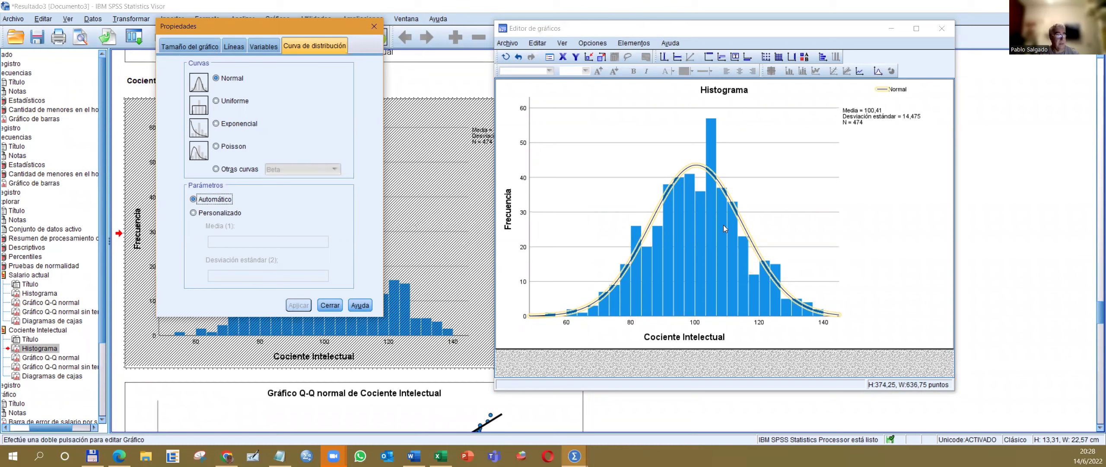
Step: Try a custom anchor value of 20 for the histogram bars' X-axis binning, and turn the anchor option off again
click(699, 304)
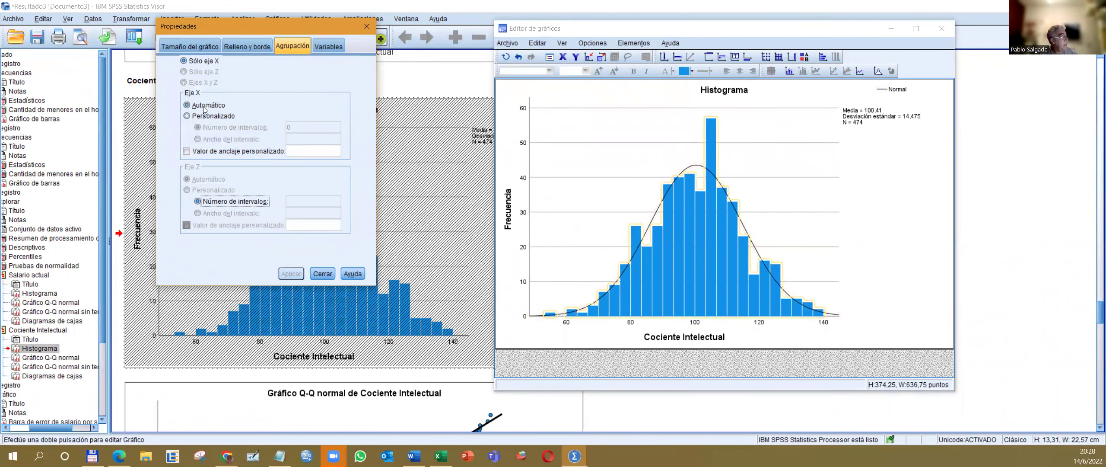
click(187, 152)
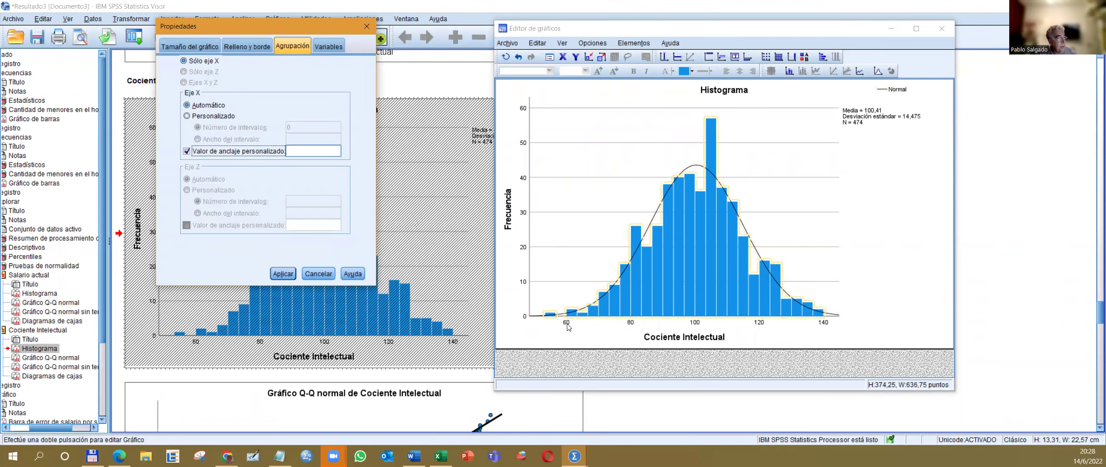
click(302, 153)
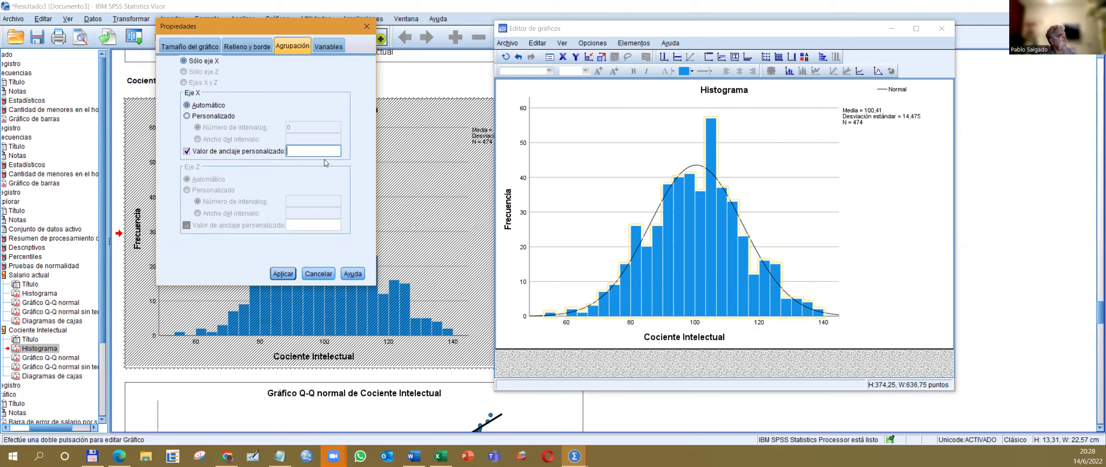
text(20)
click(285, 274)
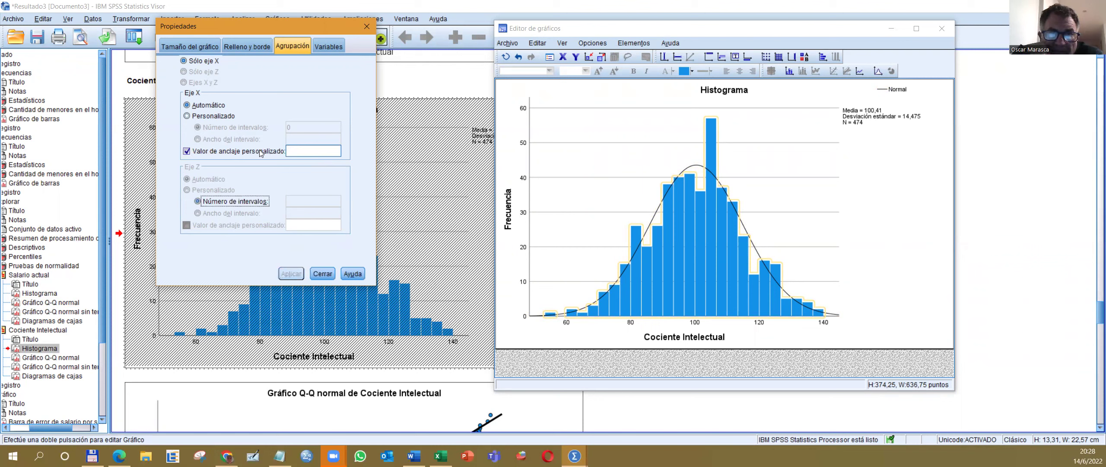
click(187, 151)
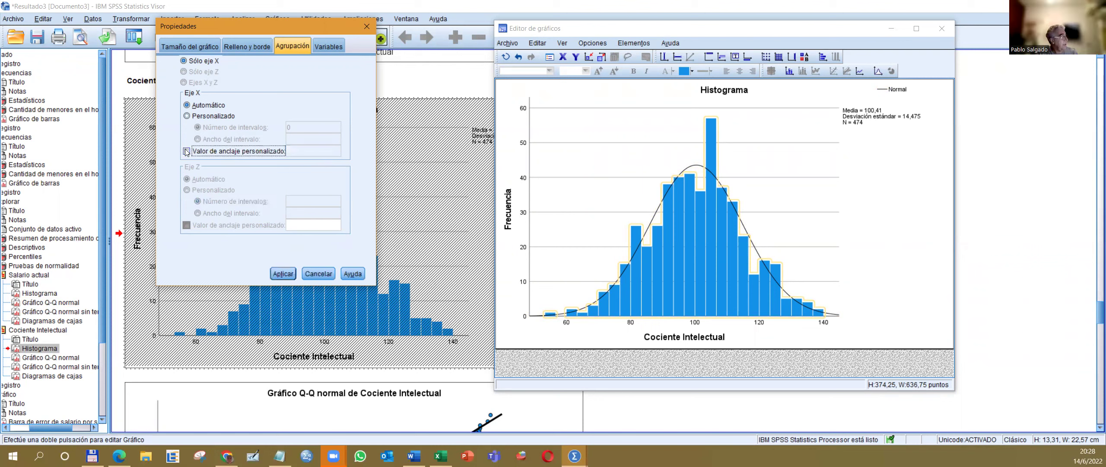
Step: Apply custom X-axis binning to the Cociente Intelectual histogram with an interval width of 20
click(190, 116)
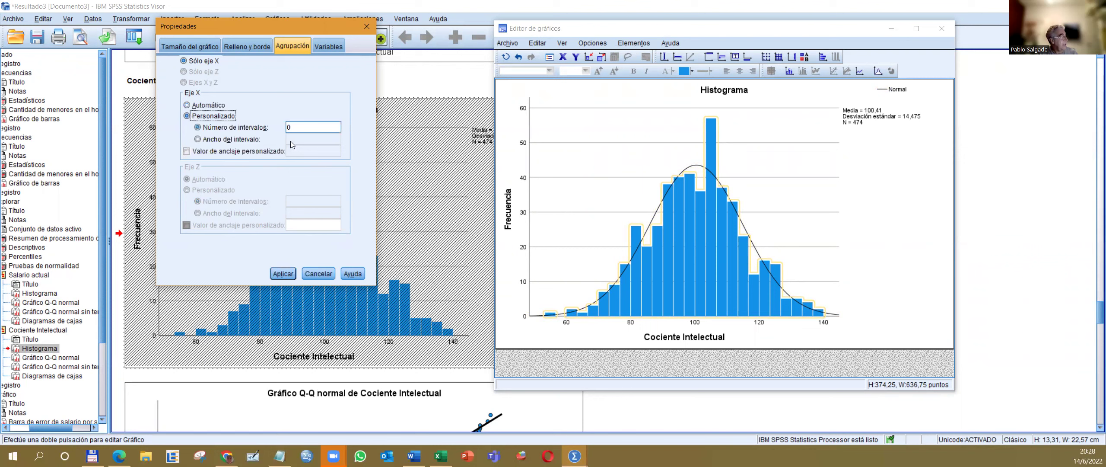
click(233, 139)
click(298, 139)
text(20)
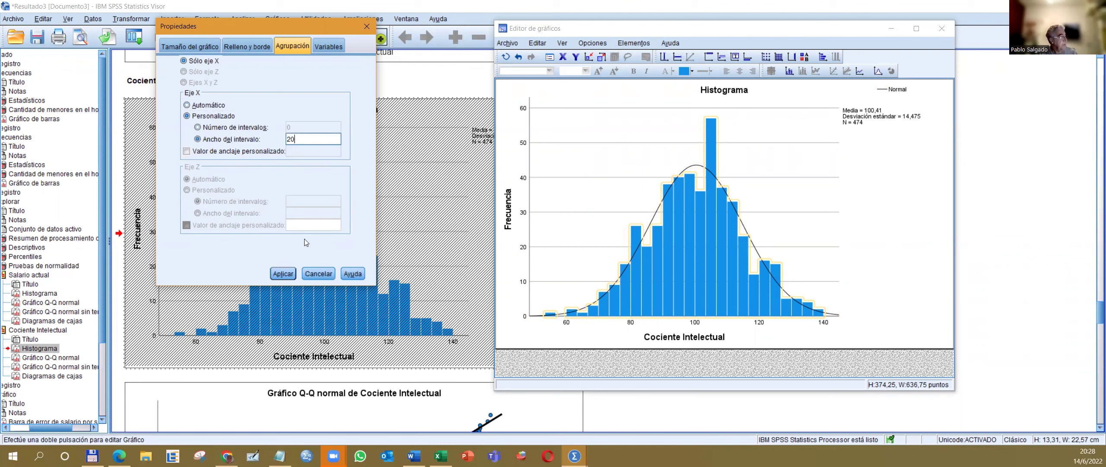
click(286, 274)
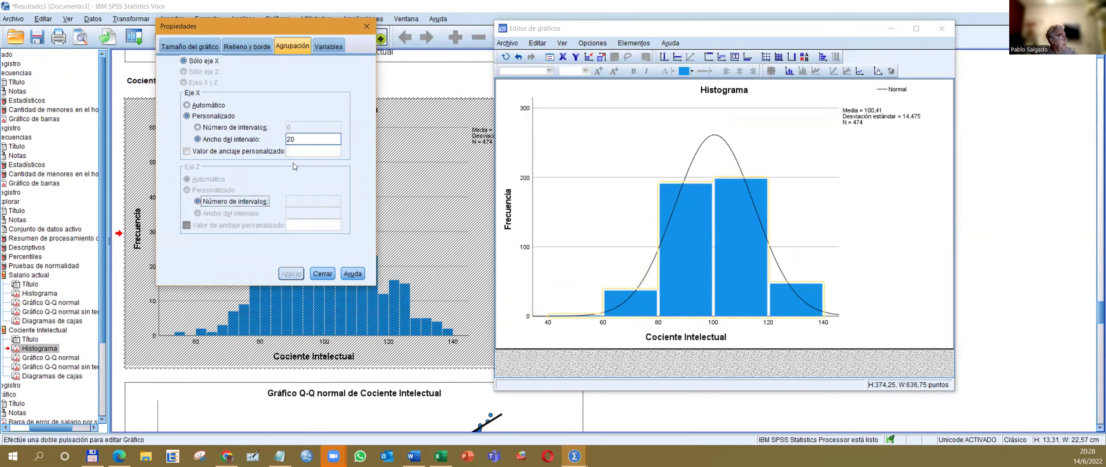
Step: Change the histogram's interval width to 5 and close the chart editor
click(302, 138)
key(BackSpace)
key(BackSpace)
text(5)
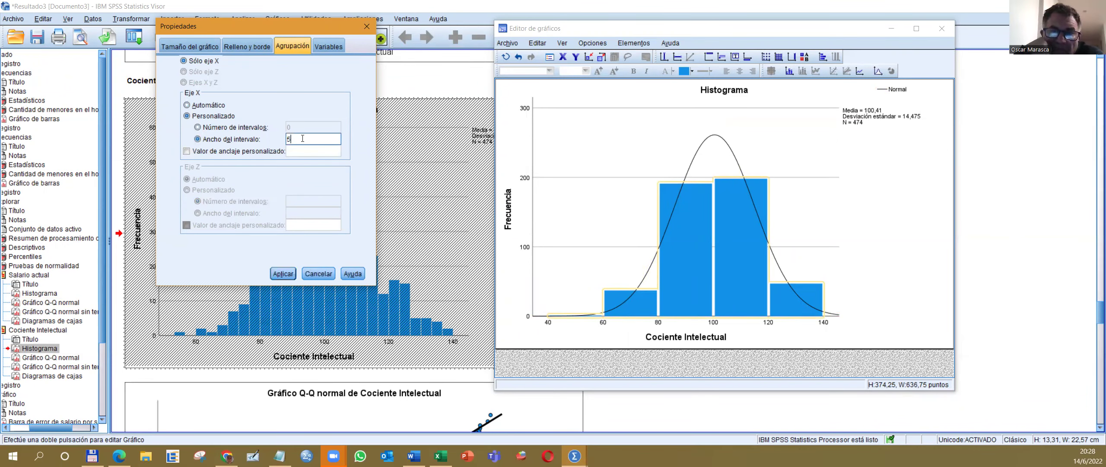
click(287, 272)
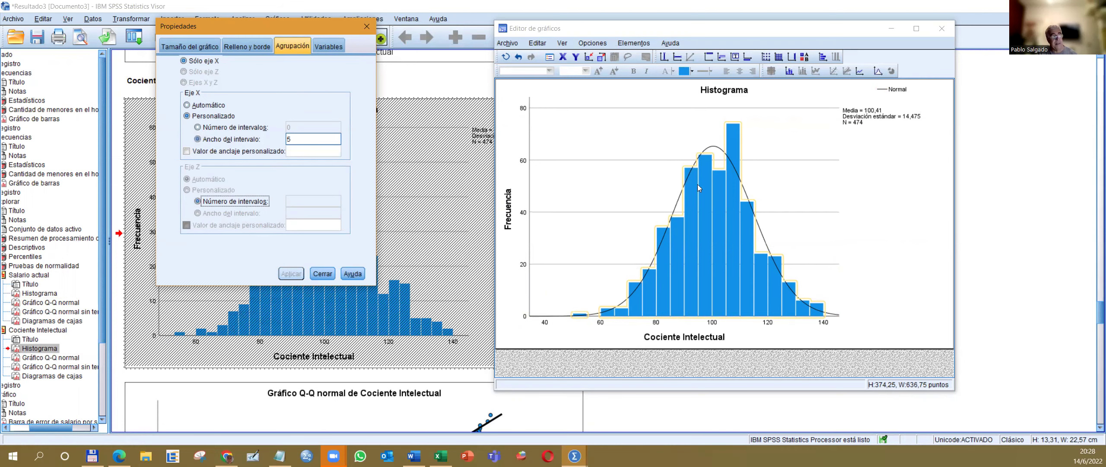
click(942, 28)
Step: Examine the normal Q-Q plot, detrended Q-Q plot and box plot of Cociente Intelectual
scroll(529, 222, down, 3)
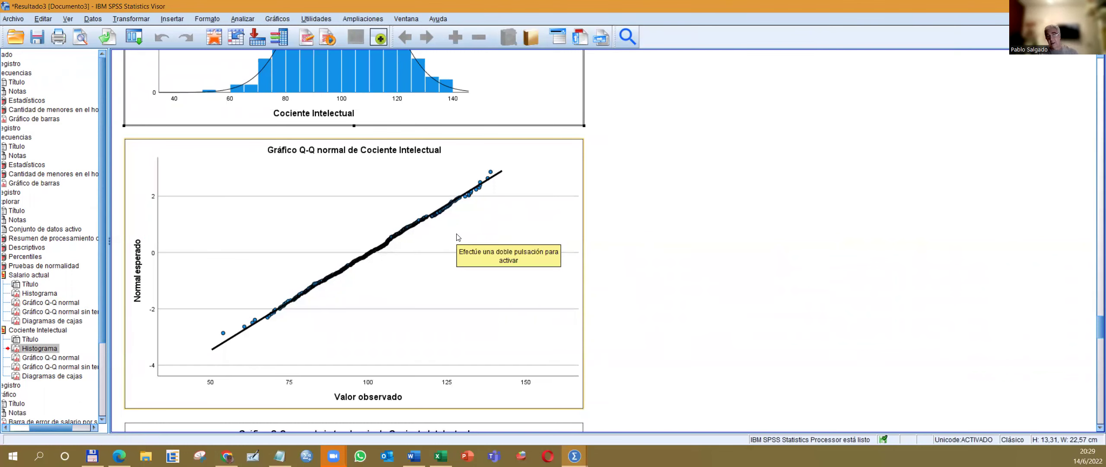
scroll(488, 281, down, 3)
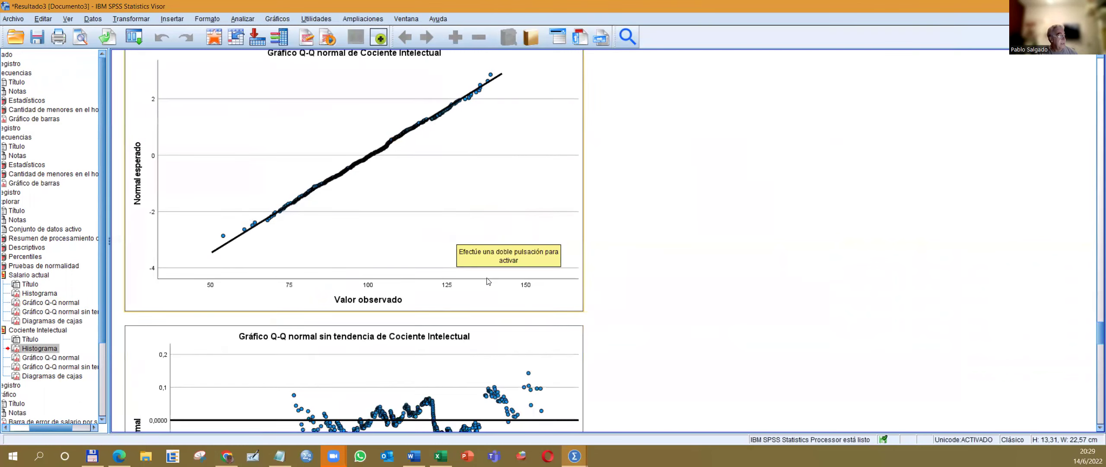
scroll(505, 328, down, 1)
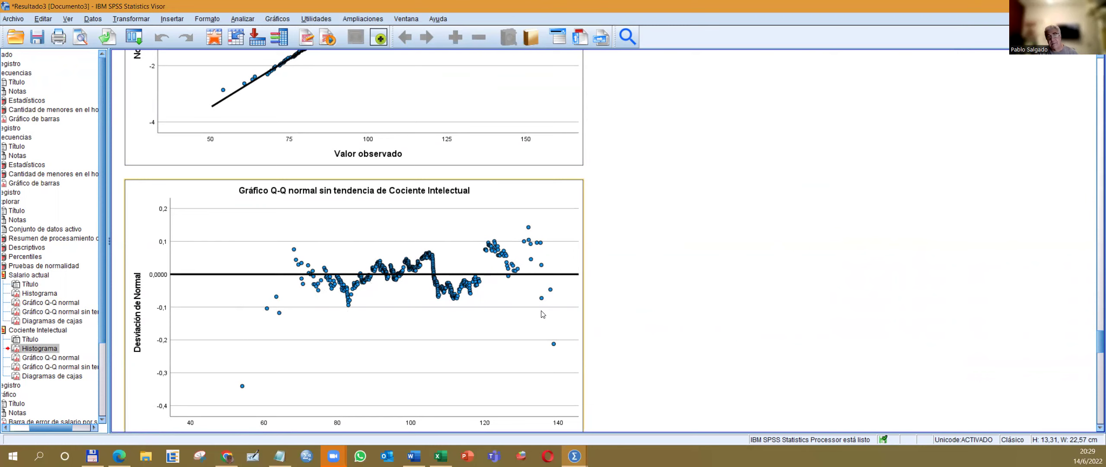
scroll(509, 380, down, 5)
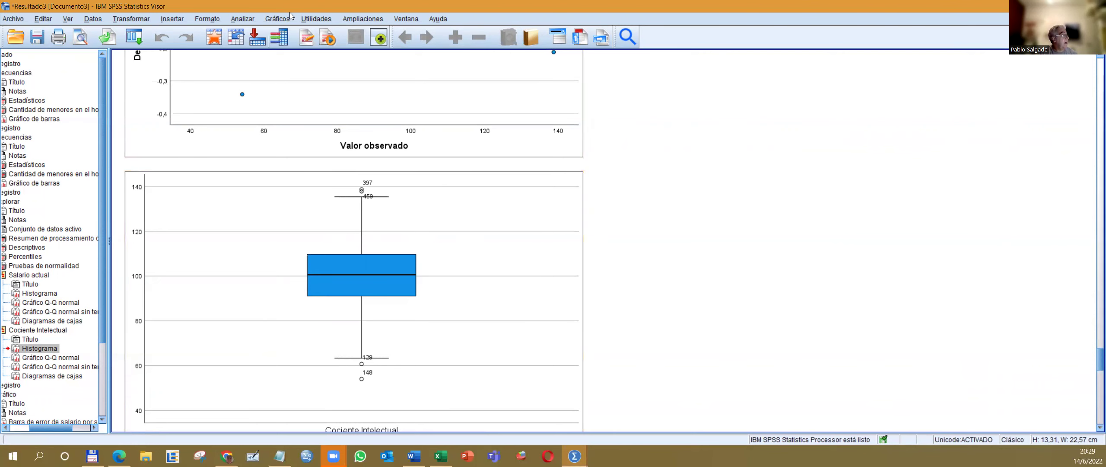
Step: Create a simple box plot of Cociente Intelectual by Género del empleado, using summaries for groups of cases
click(278, 20)
mouse_move(355, 115)
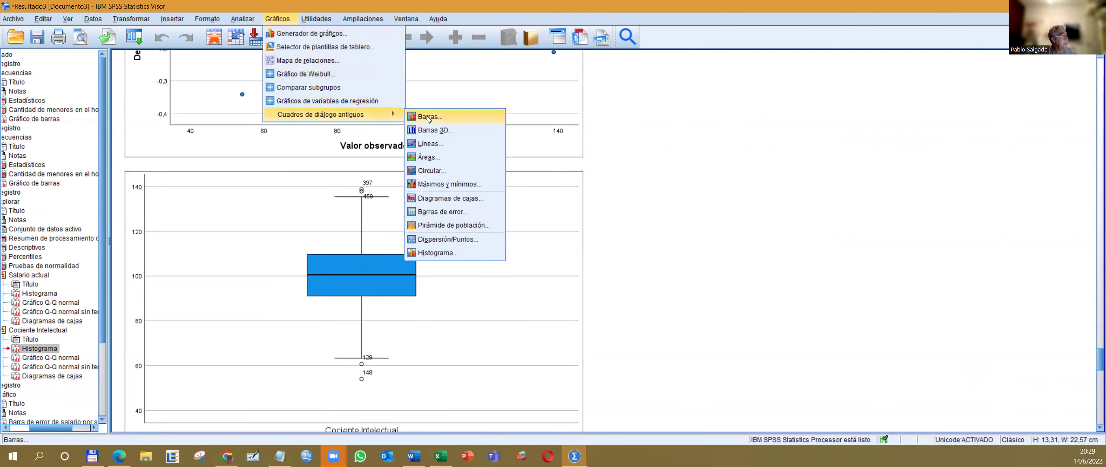
click(449, 198)
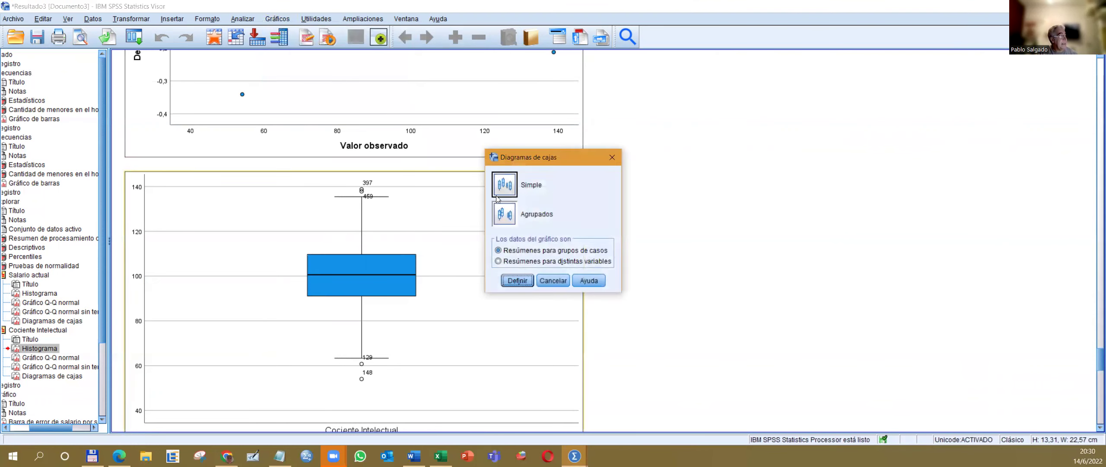
click(517, 281)
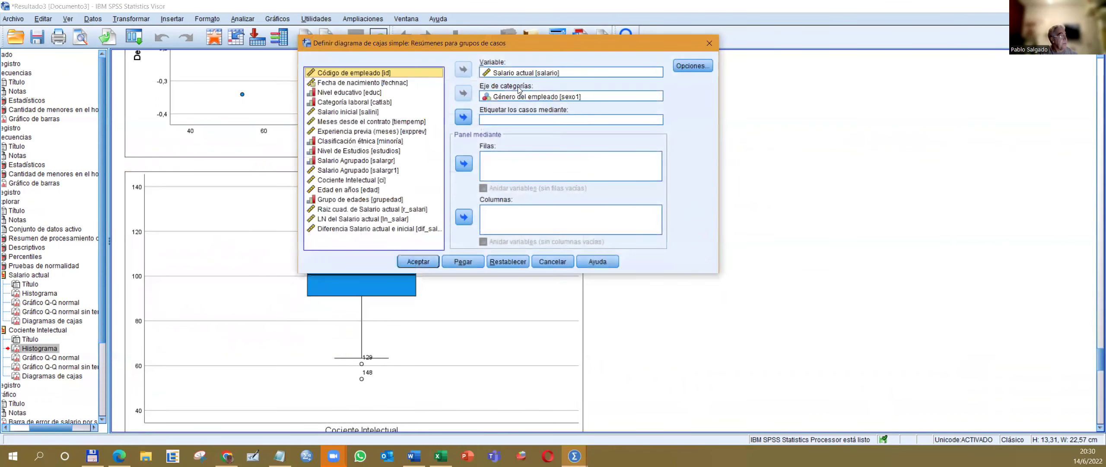
click(515, 72)
click(463, 69)
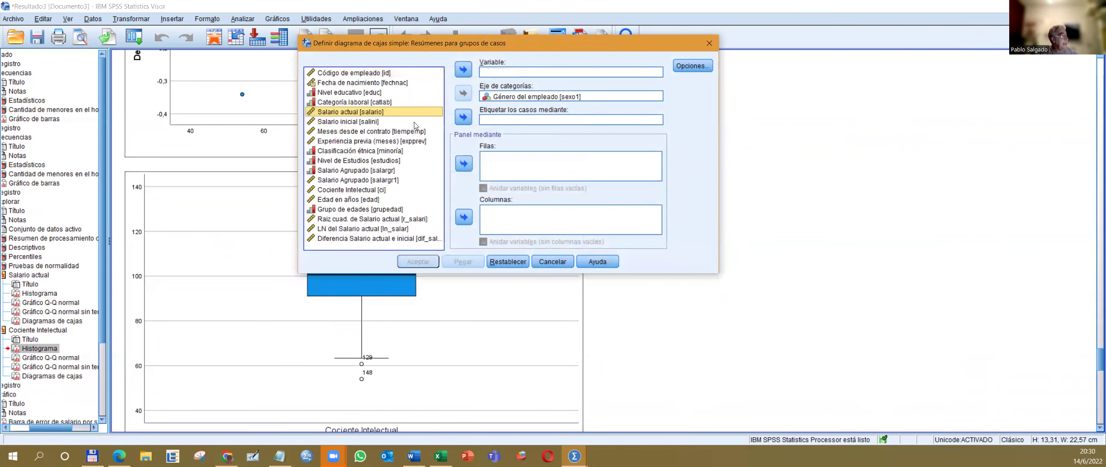
click(350, 189)
click(463, 69)
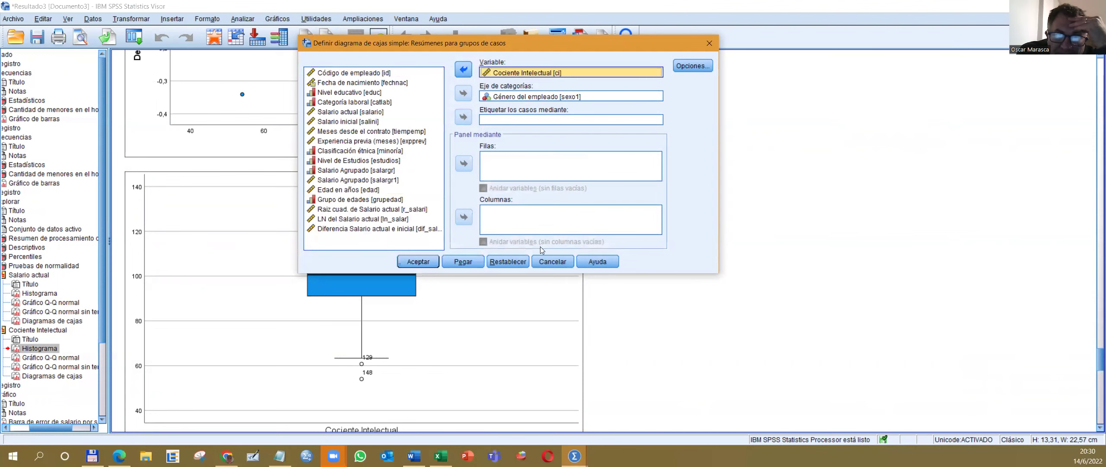
click(433, 267)
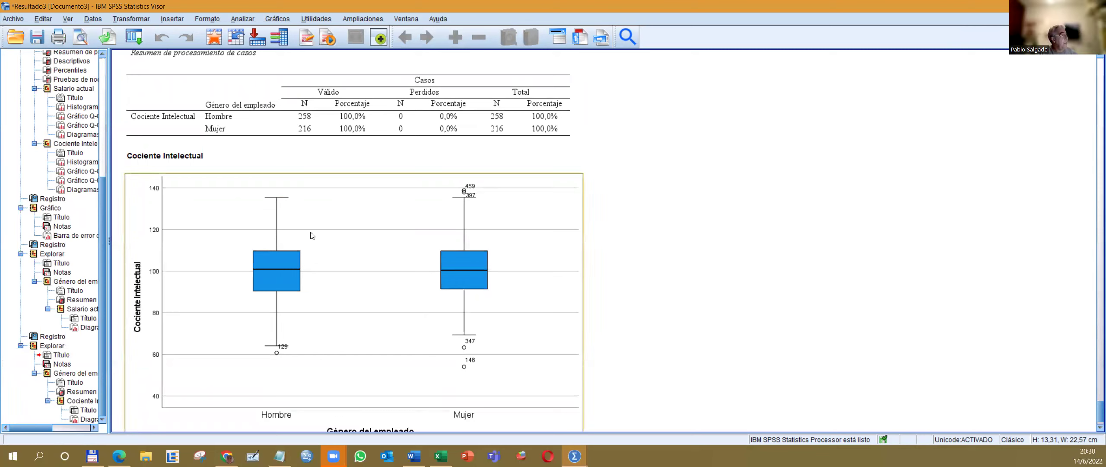
Step: Create a simple error bar chart of Cociente Intelectual by Género del empleado with a 95% confidence interval for the mean
click(245, 19)
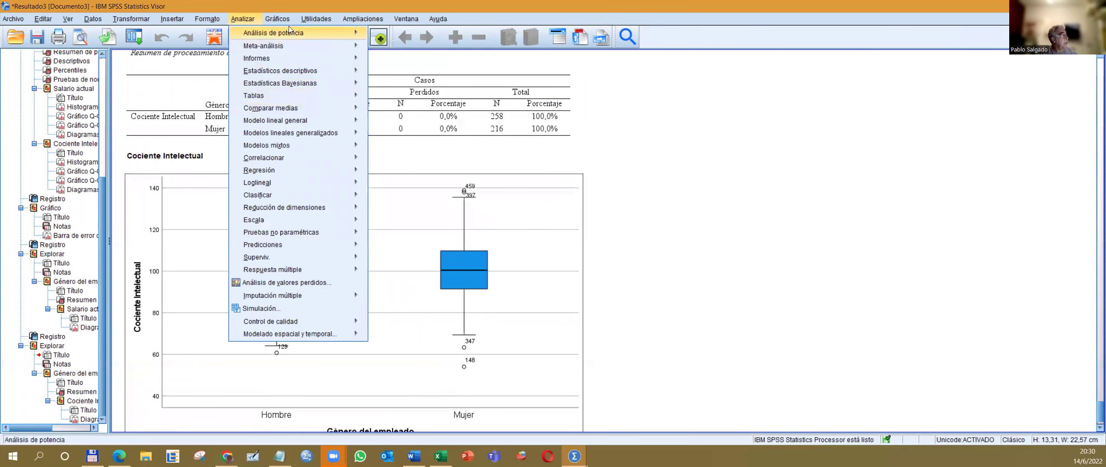
mouse_move(292, 19)
mouse_move(346, 114)
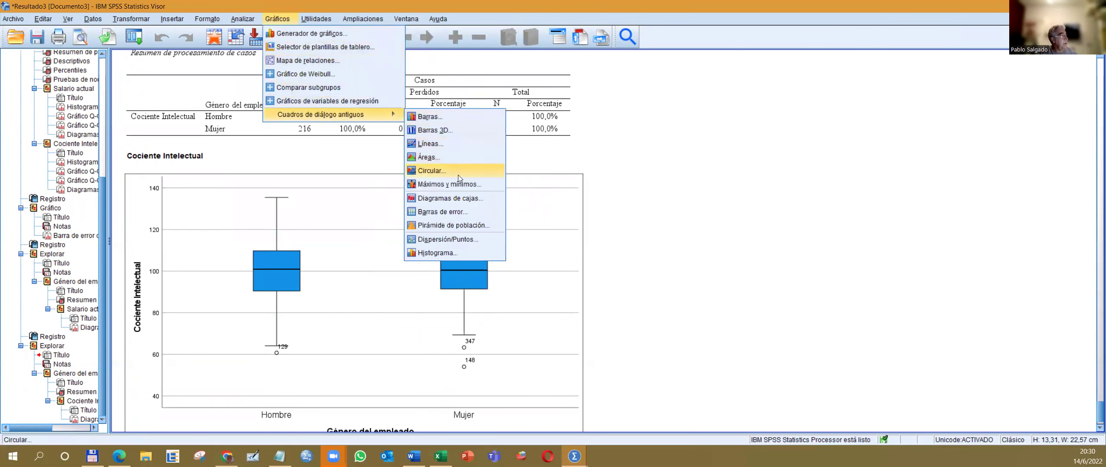
click(462, 211)
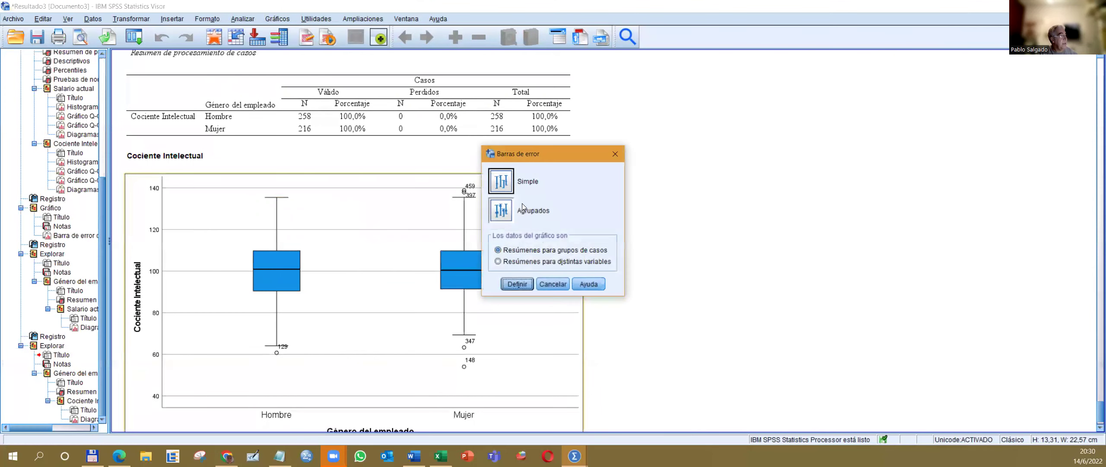
click(517, 284)
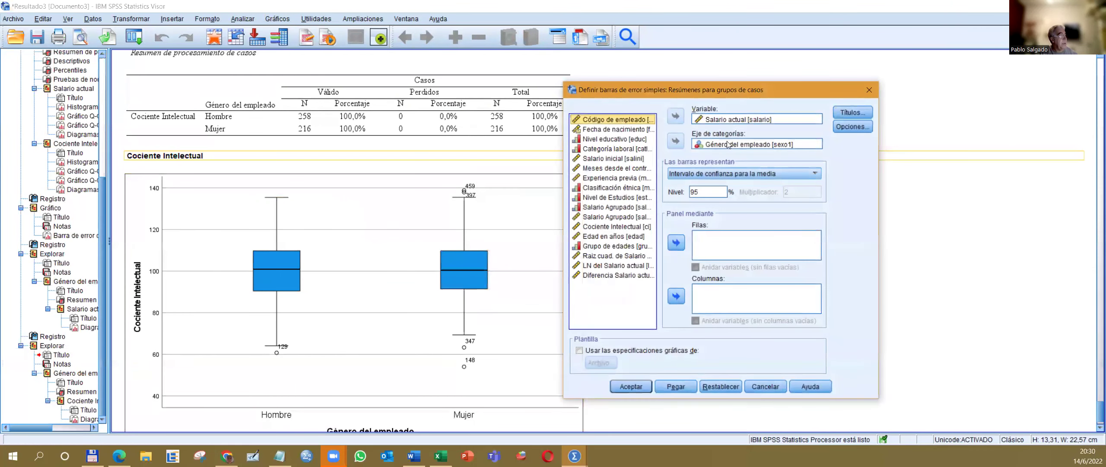
click(737, 119)
click(675, 116)
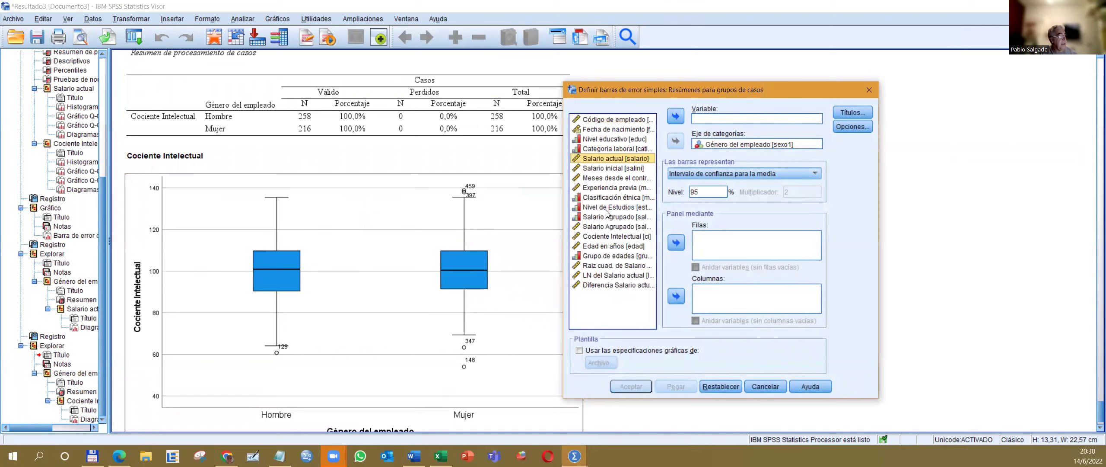
click(605, 236)
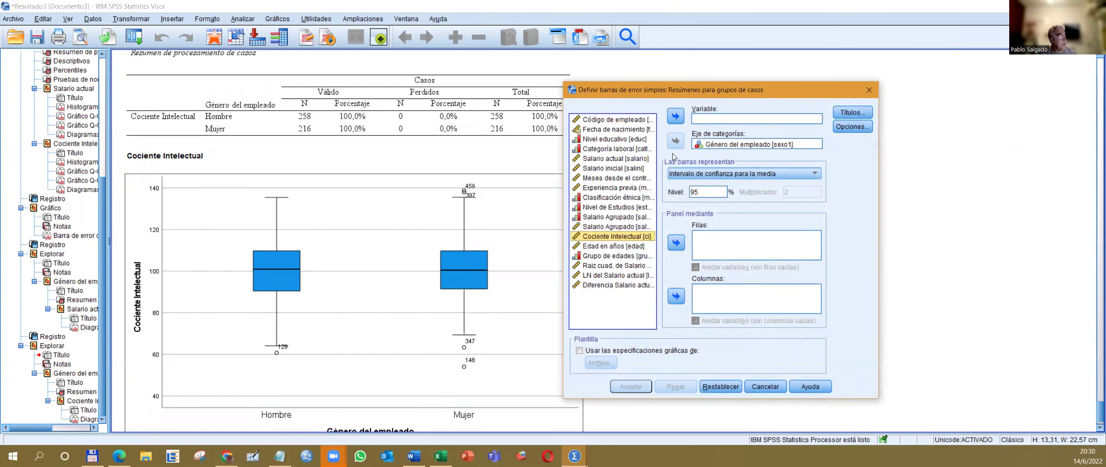
click(675, 116)
click(631, 386)
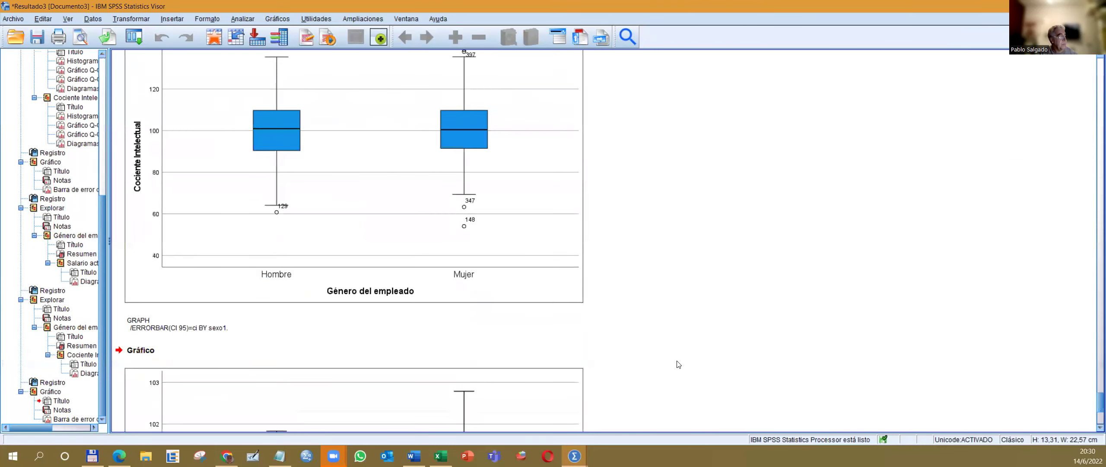
Step: Set the error bar chart's Cociente Intelectual axis to minimum 40, maximum 140 and major increment 20, and close the chart editor
scroll(296, 218, up, 5)
scroll(295, 216, up, 4)
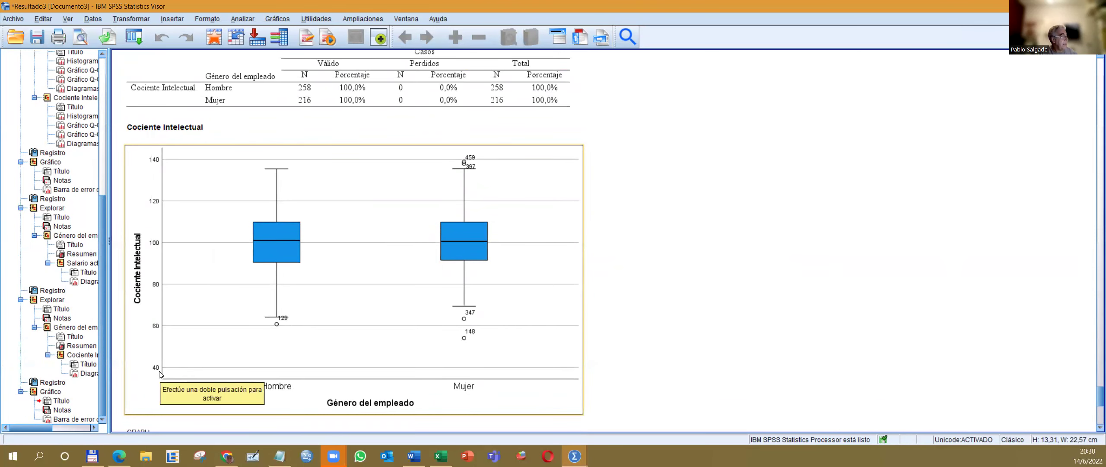
scroll(262, 369, down, 8)
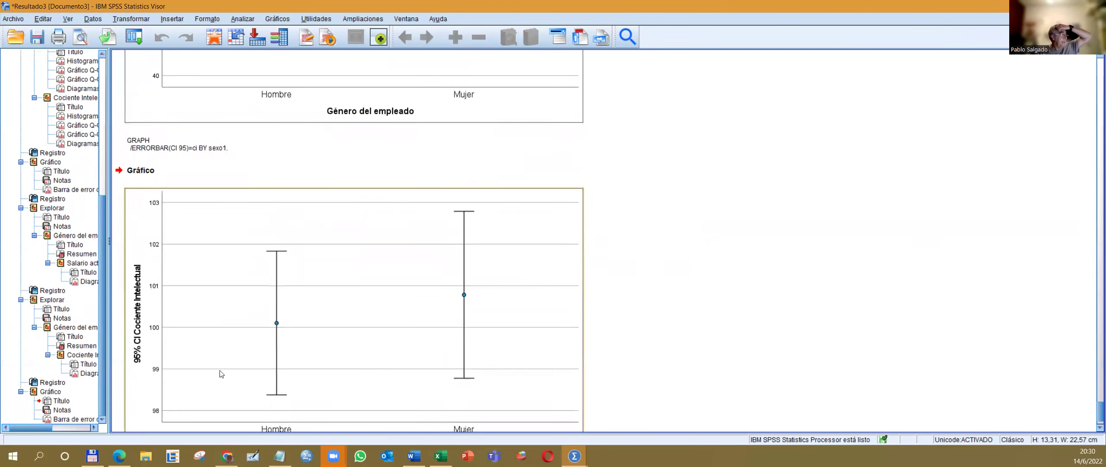
double_click(205, 353)
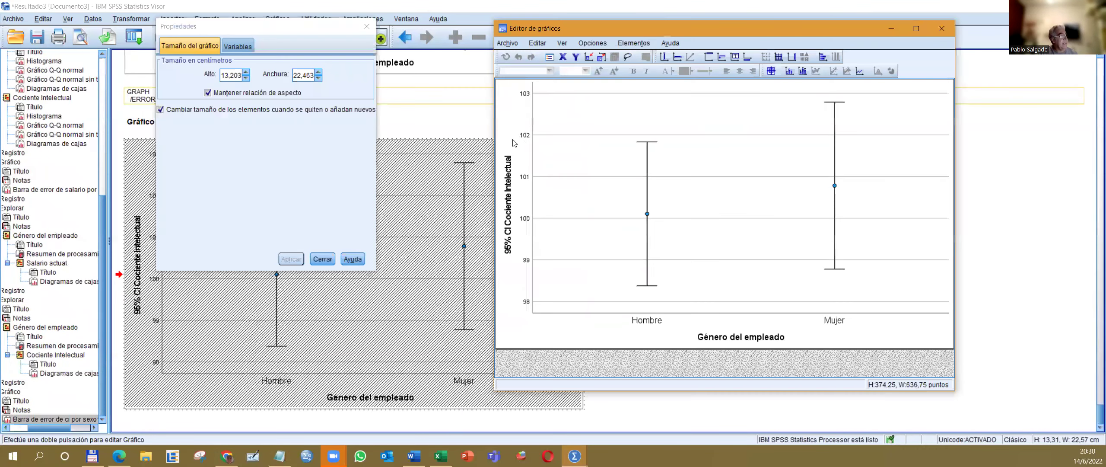
click(519, 139)
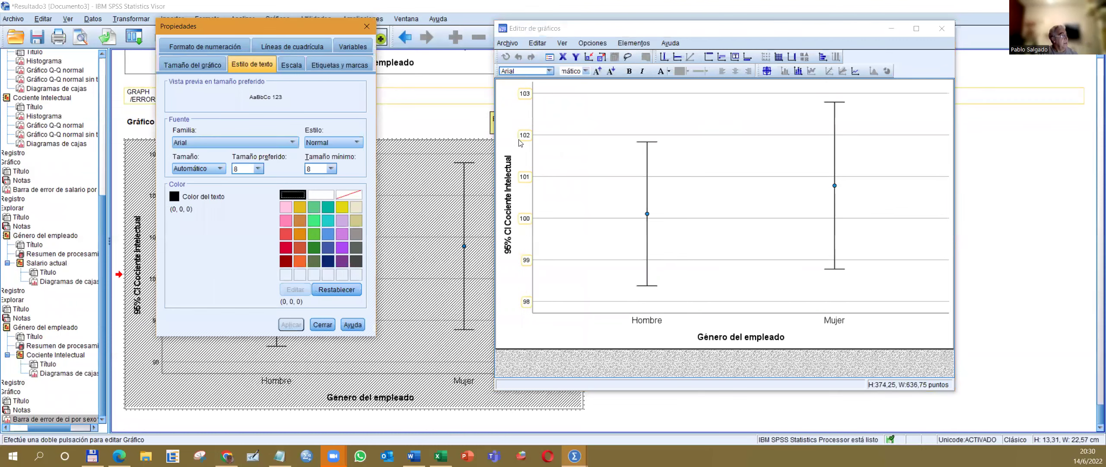
click(295, 63)
key(Tab)
text(140)
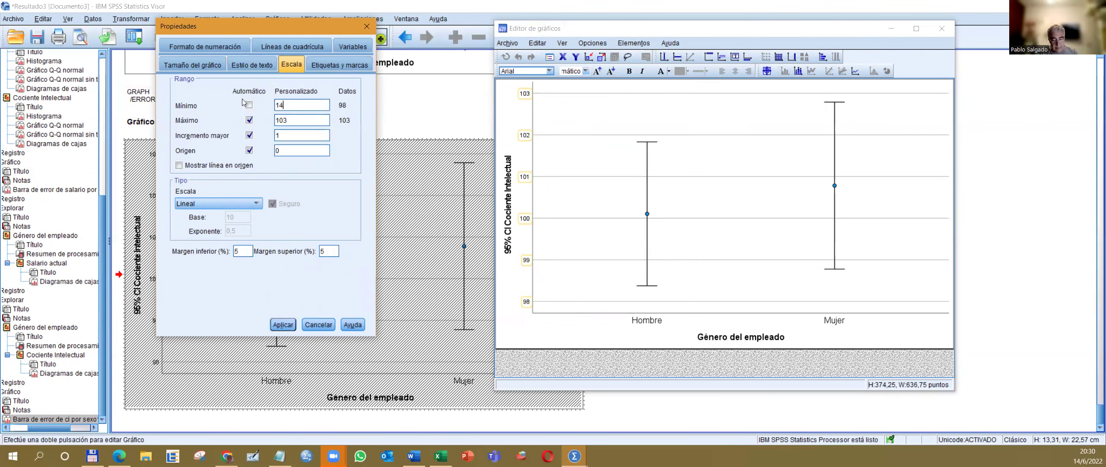
double_click(293, 123)
text(140)
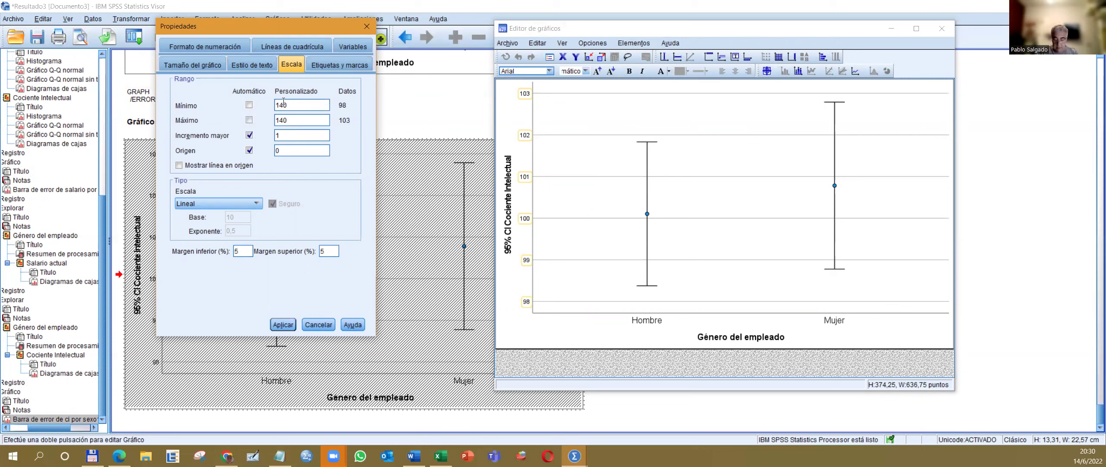
key(BackSpace)
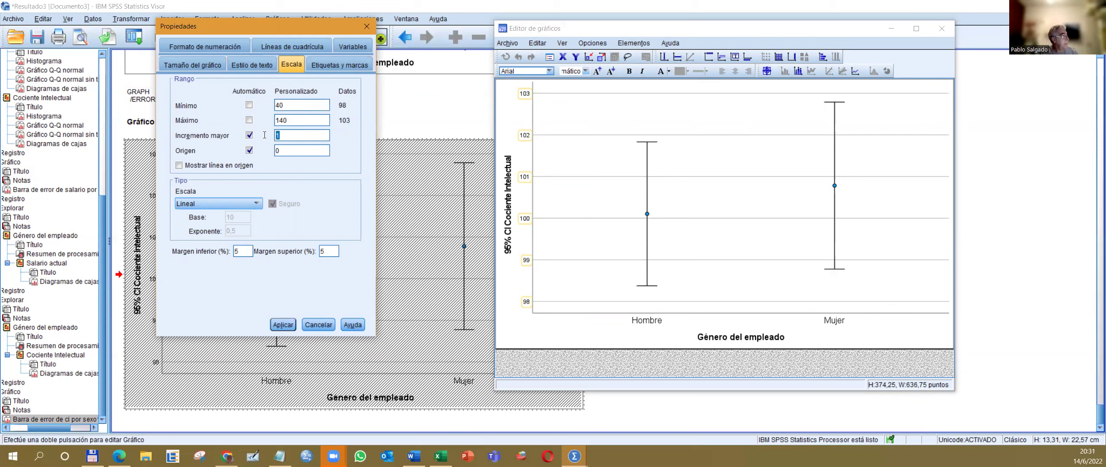
text(0)
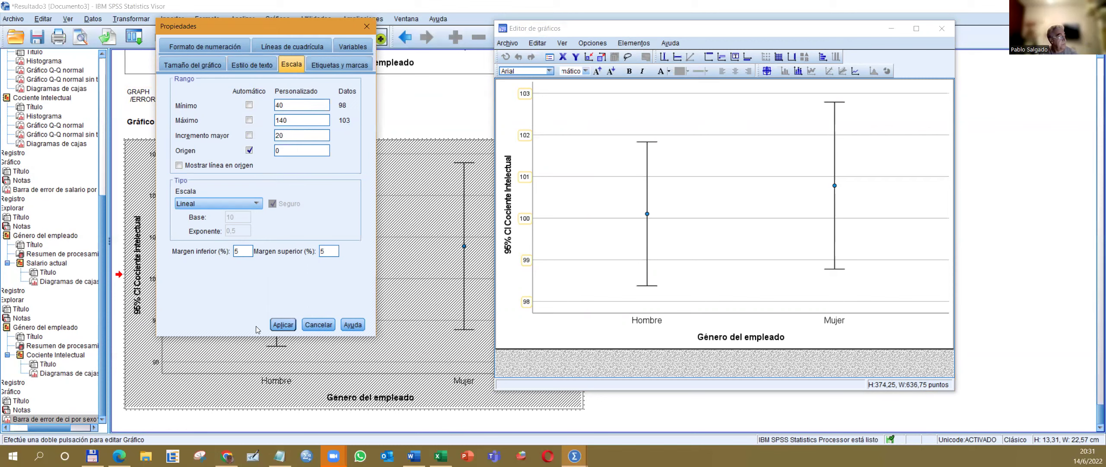
click(272, 325)
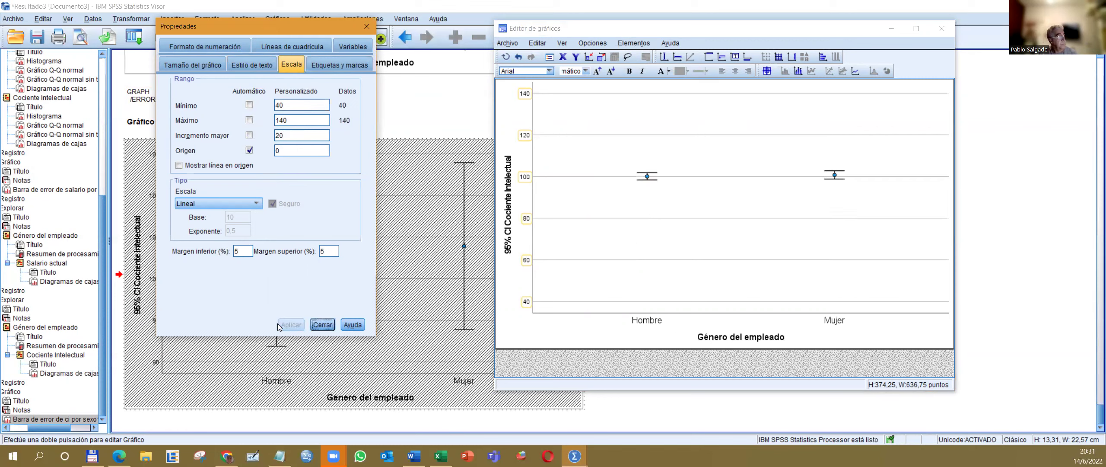
click(941, 29)
Step: Copy the Cociente Intelectual box plot and paste it as a picture into a new sheet of the Excel workbook
scroll(349, 147, up, 1)
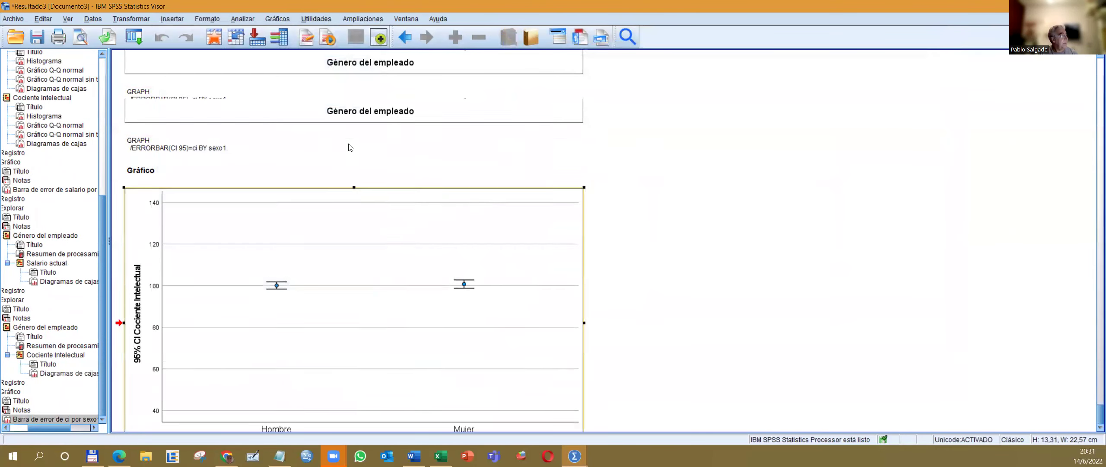
scroll(350, 147, up, 4)
right_click(350, 145)
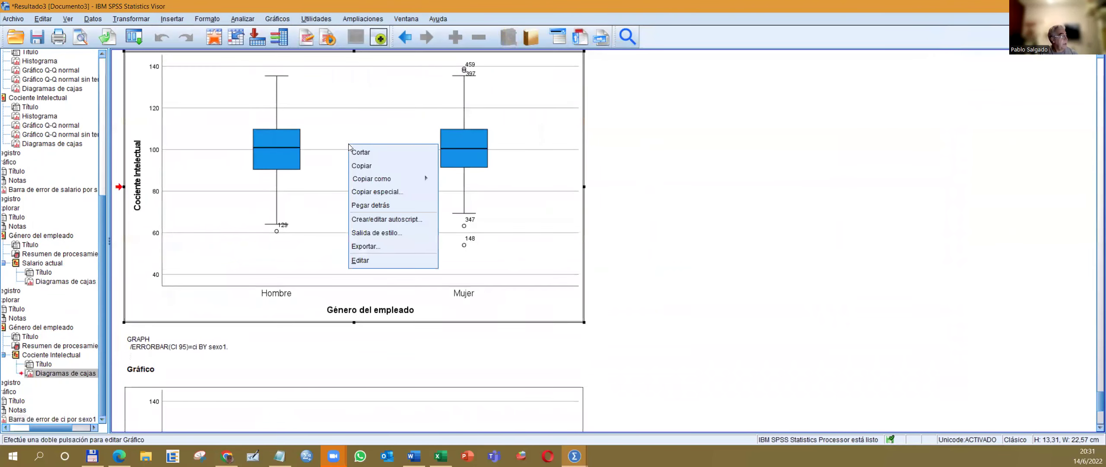
click(362, 165)
click(440, 456)
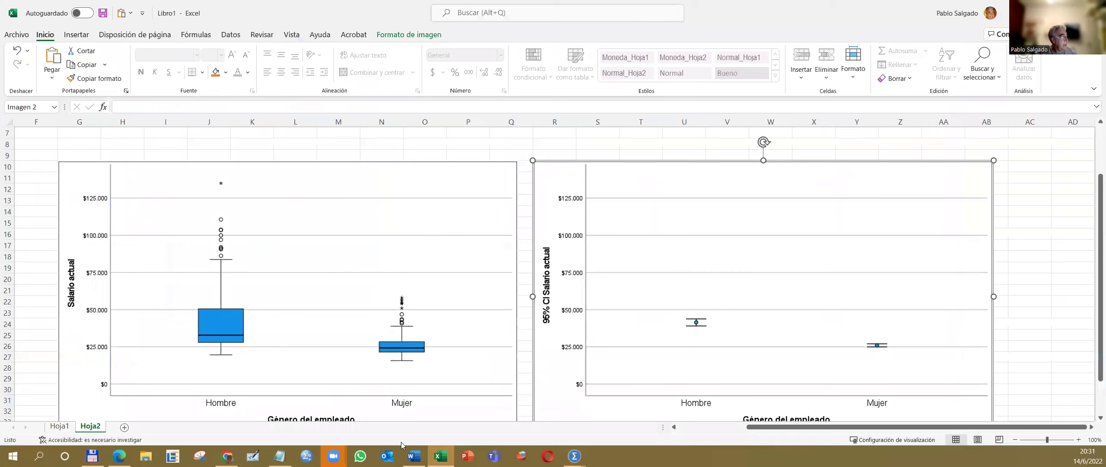
click(124, 427)
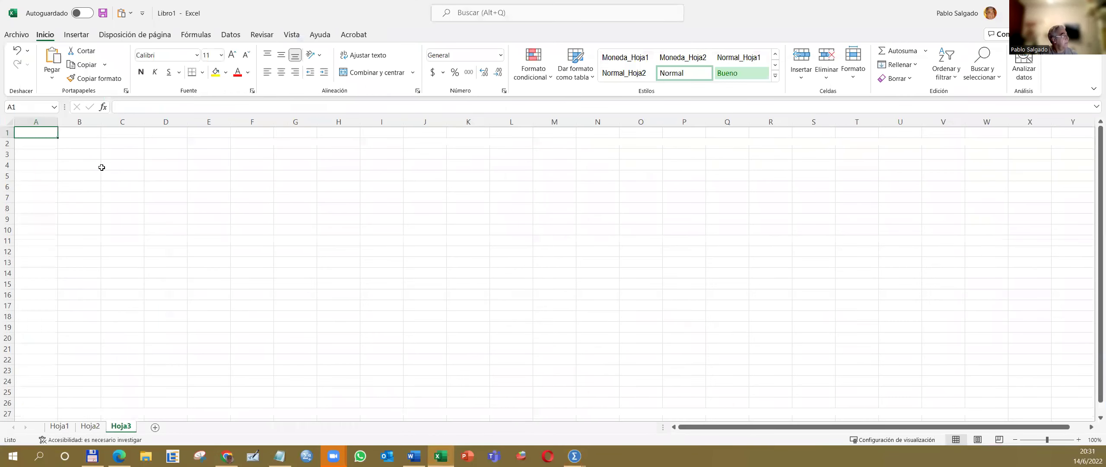
click(53, 80)
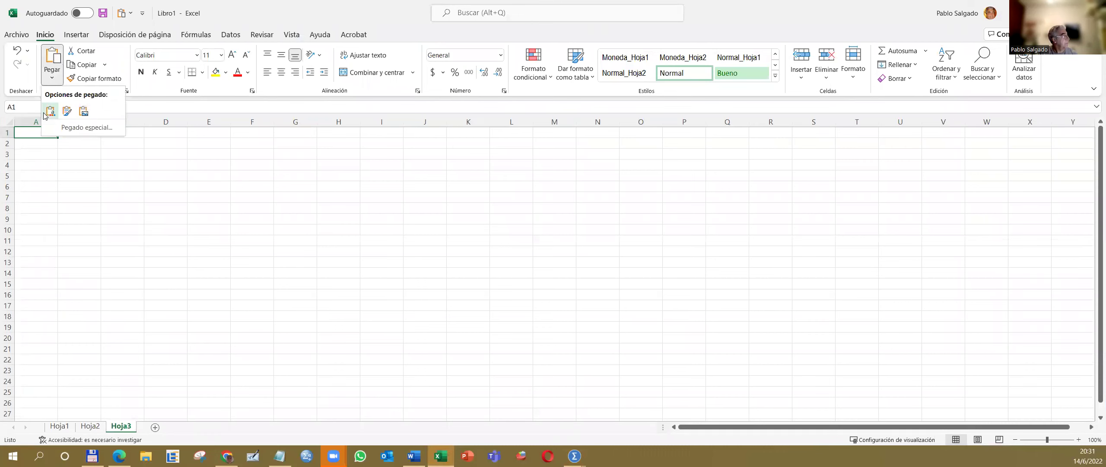
click(84, 114)
Step: Copy the rescaled Cociente Intelectual error bar chart from SPSS into Excel at cell L1, beside the box plot
click(510, 134)
key(alt+Tab)
scroll(487, 250, down, 10)
right_click(398, 287)
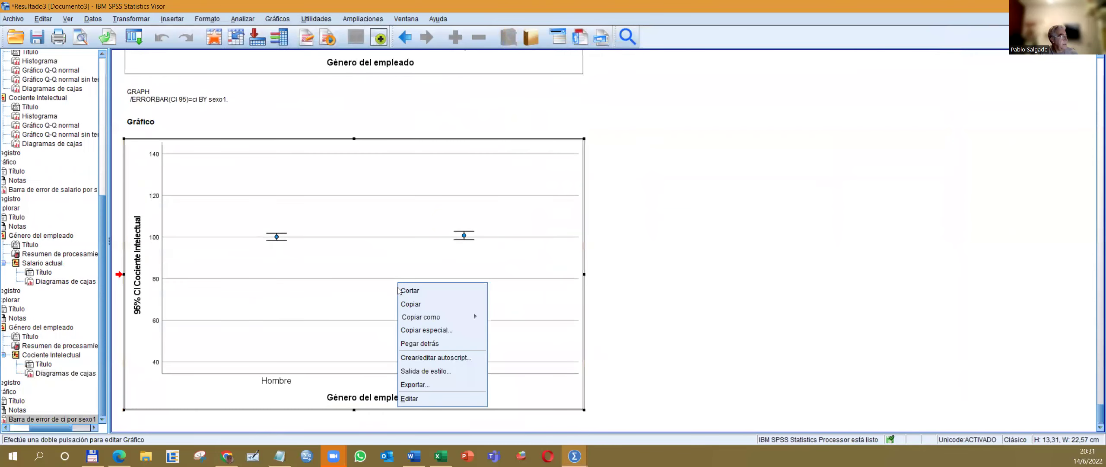
click(413, 304)
key(alt+Tab)
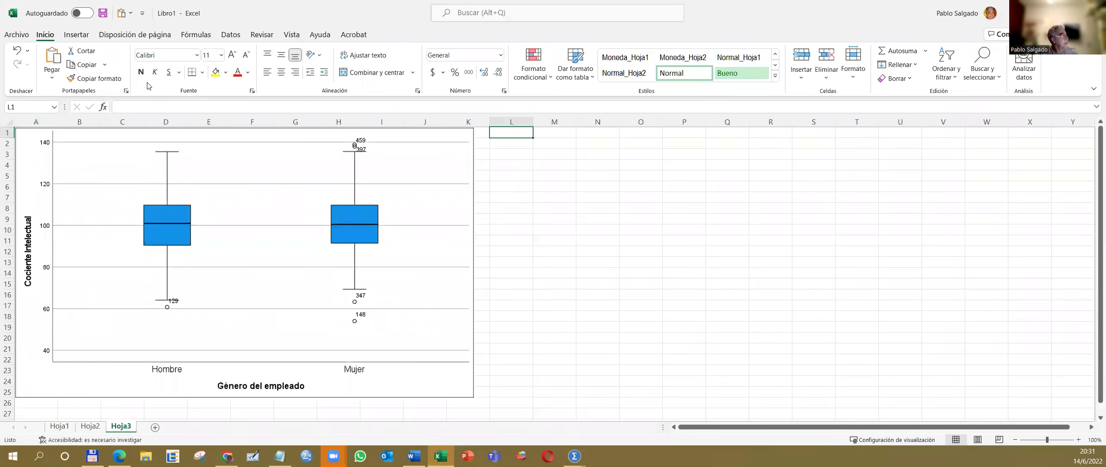
click(51, 79)
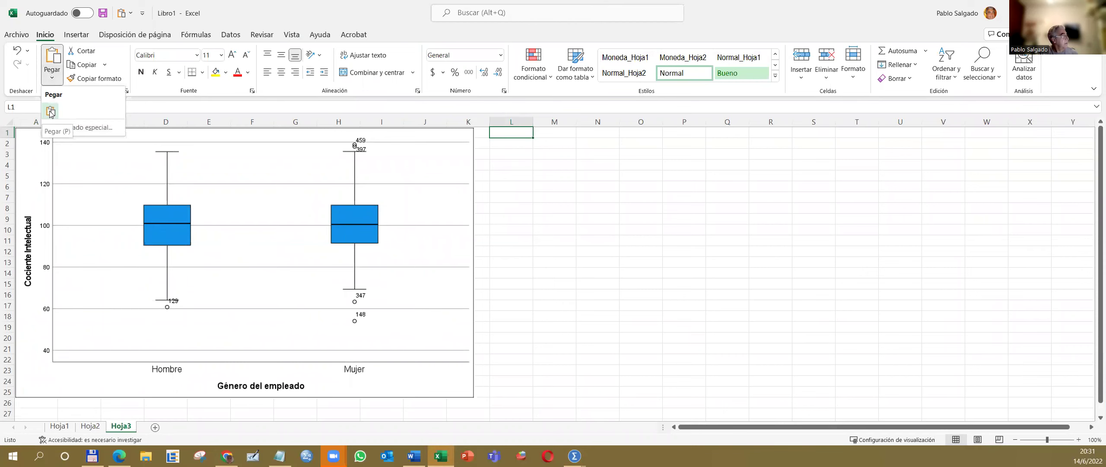
click(51, 112)
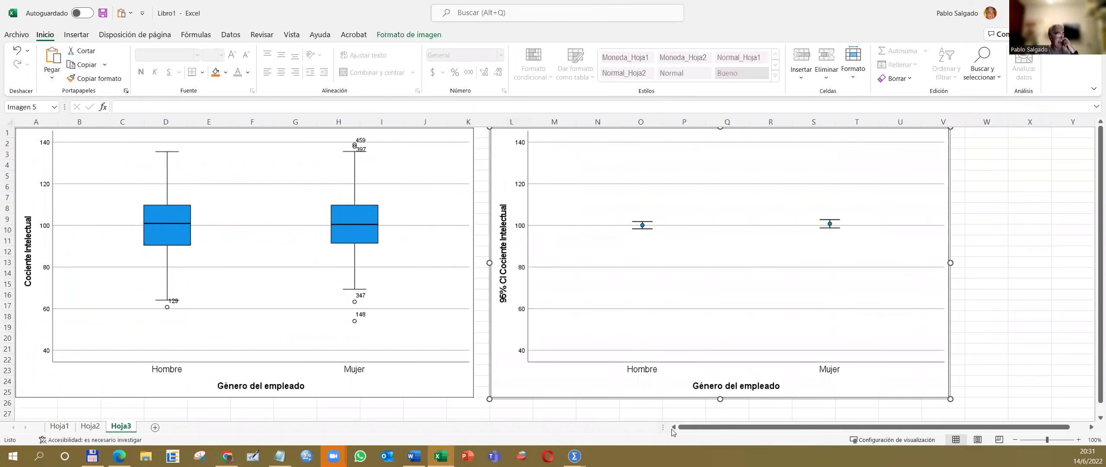
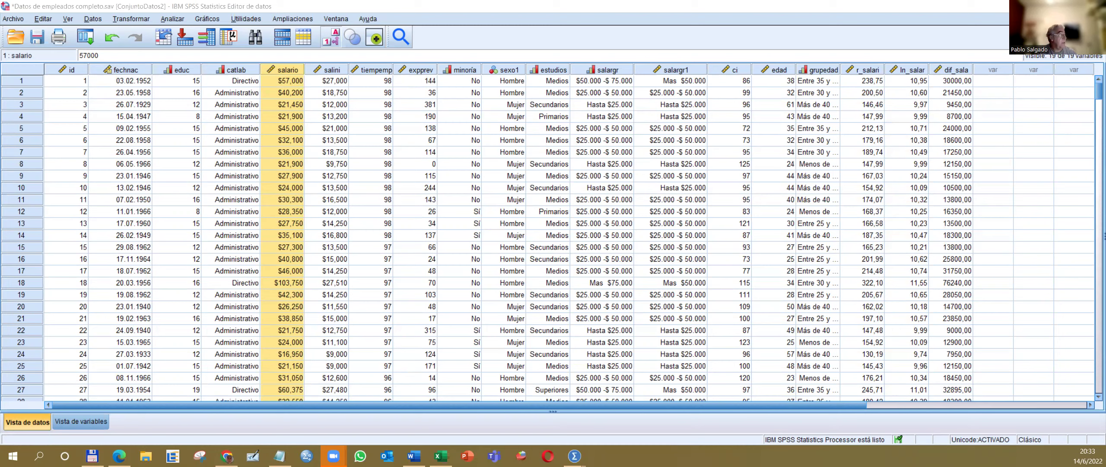
Step: Show the variable definitions of the employee dataset in SPSS and select the Perdidos column to examine the missing-value settings
scroll(742, 300, down, 1)
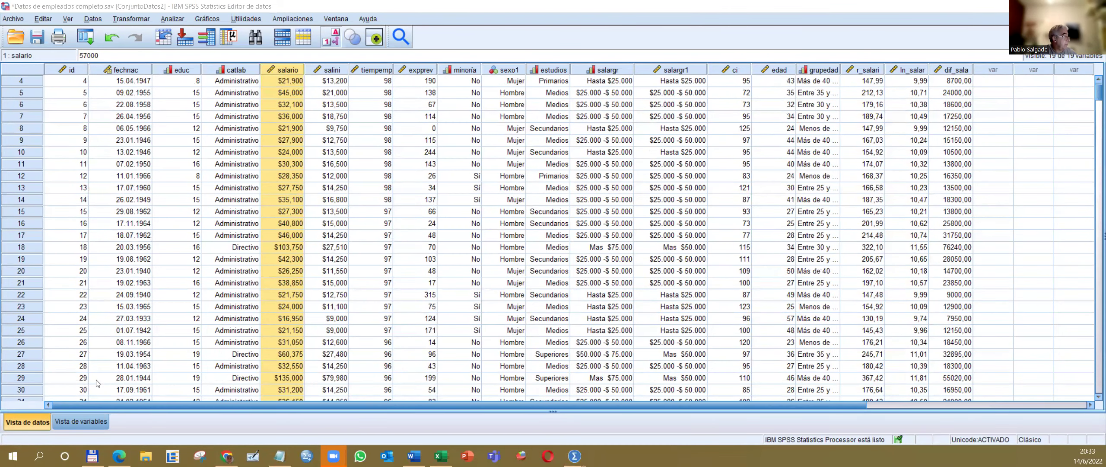
click(75, 420)
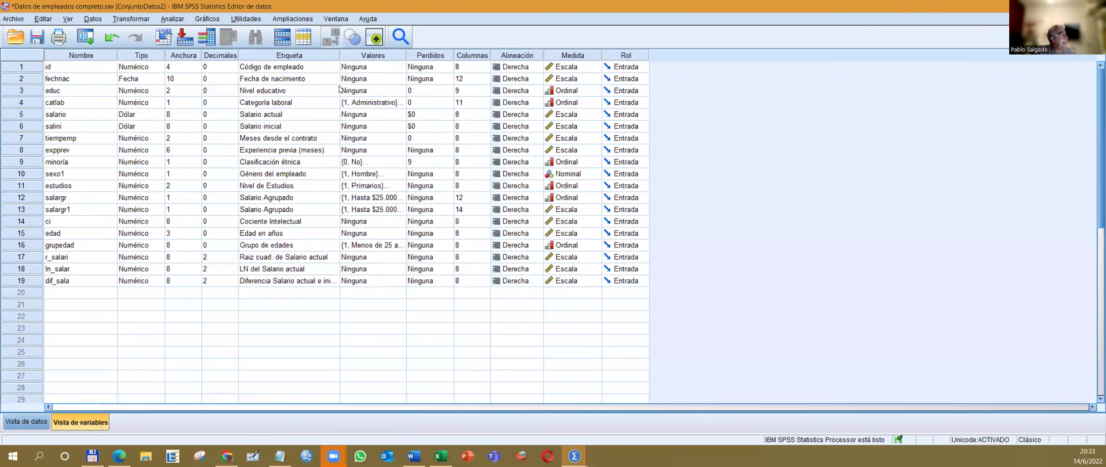
click(438, 55)
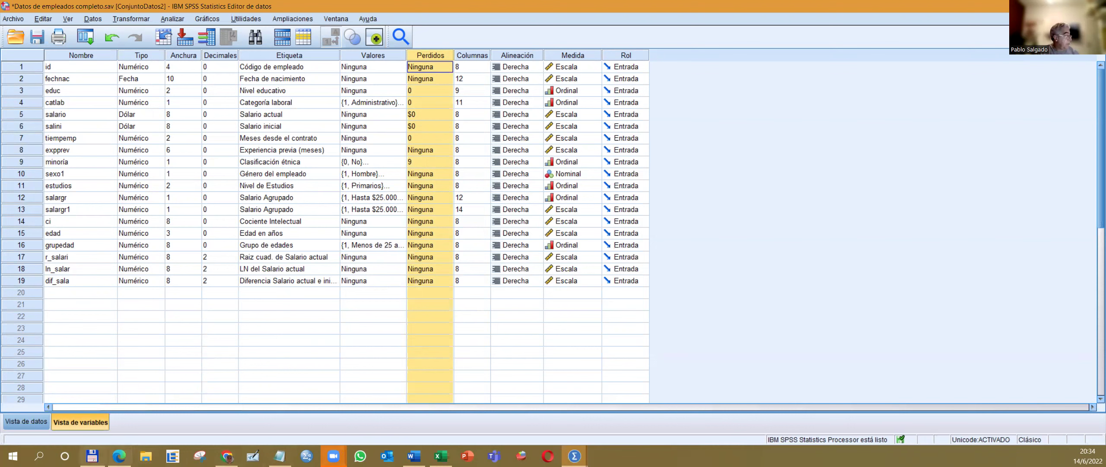
Step: Open the dataset Base EAH individuo 2019.sav and bring up its variable definitions
click(93, 456)
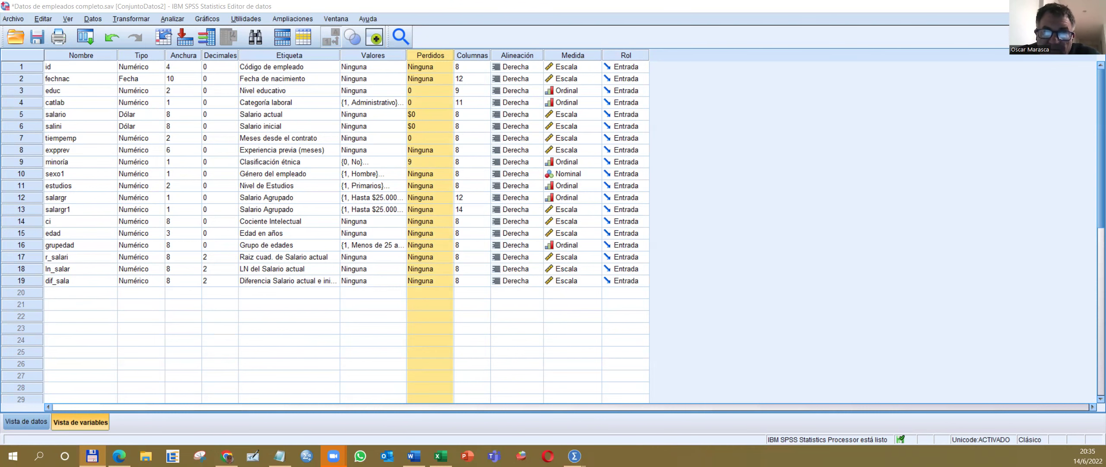
key(alt+Tab)
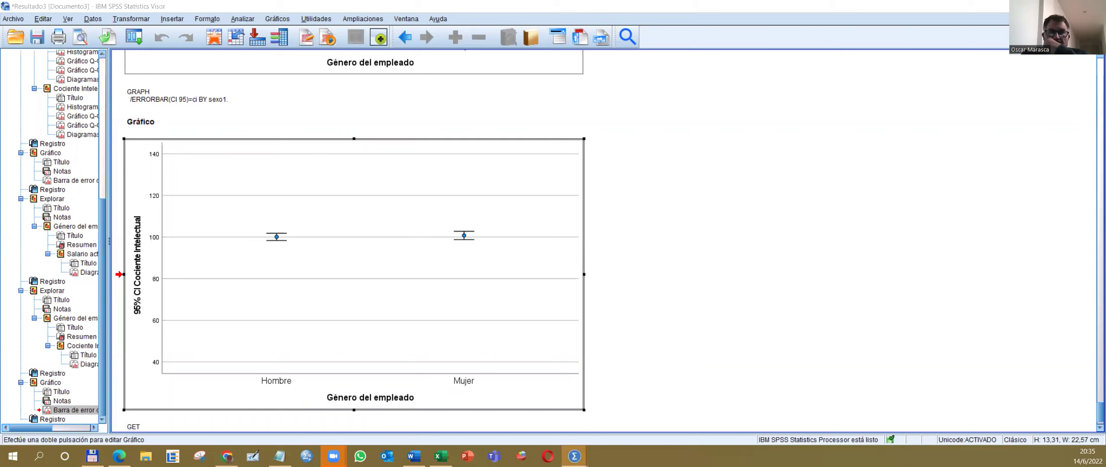
key(alt+Tab)
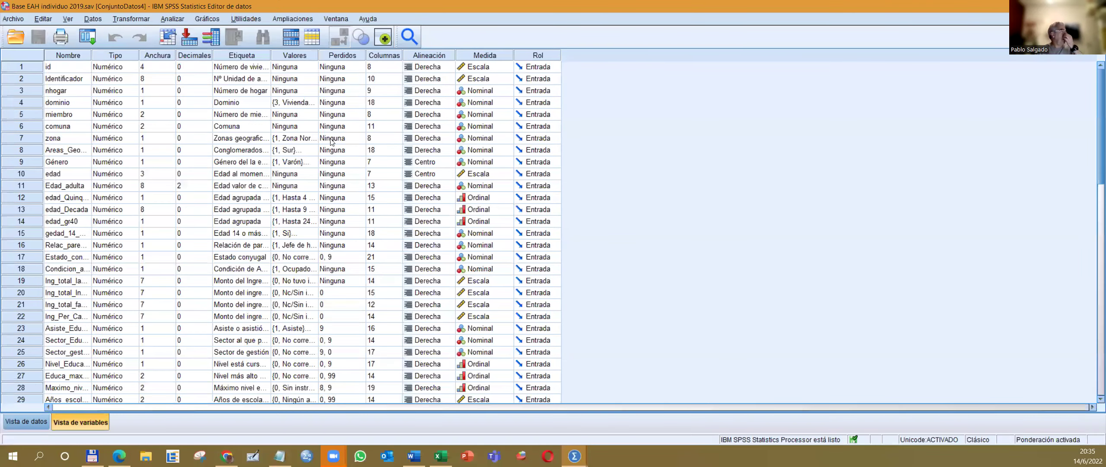
Step: Widen the Valores and Etiqueta columns to read the variable definitions, and select the label of Estado conyugal
scroll(333, 143, down, 1)
drag(319, 57, 379, 57)
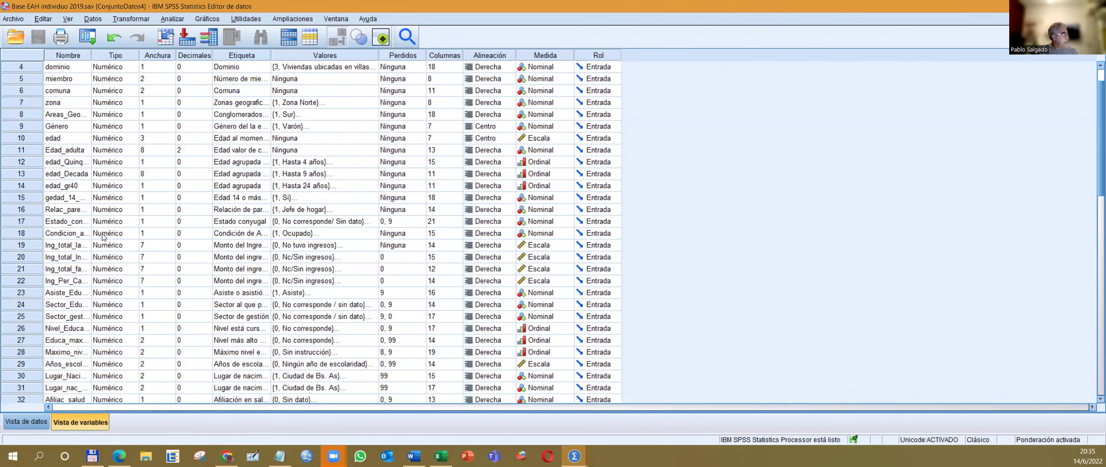
click(73, 221)
click(253, 222)
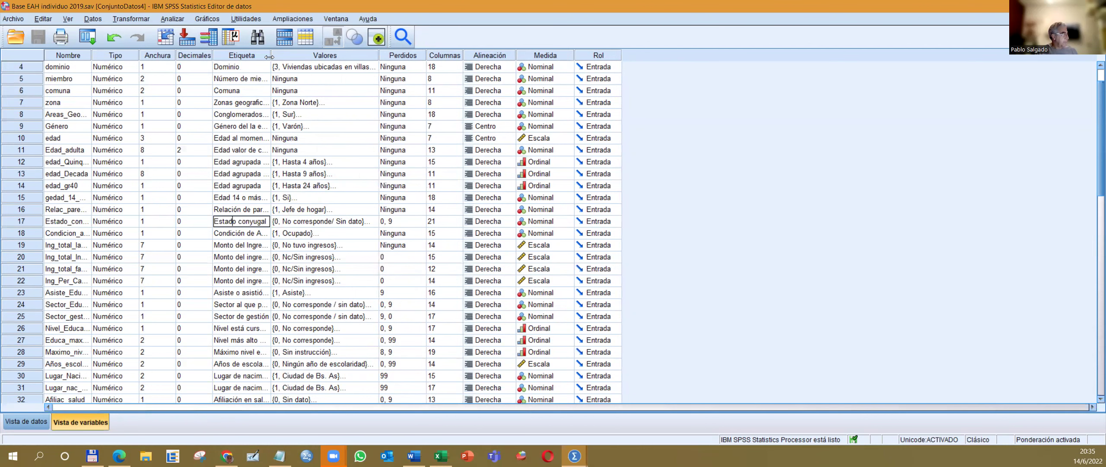
drag(269, 57, 299, 57)
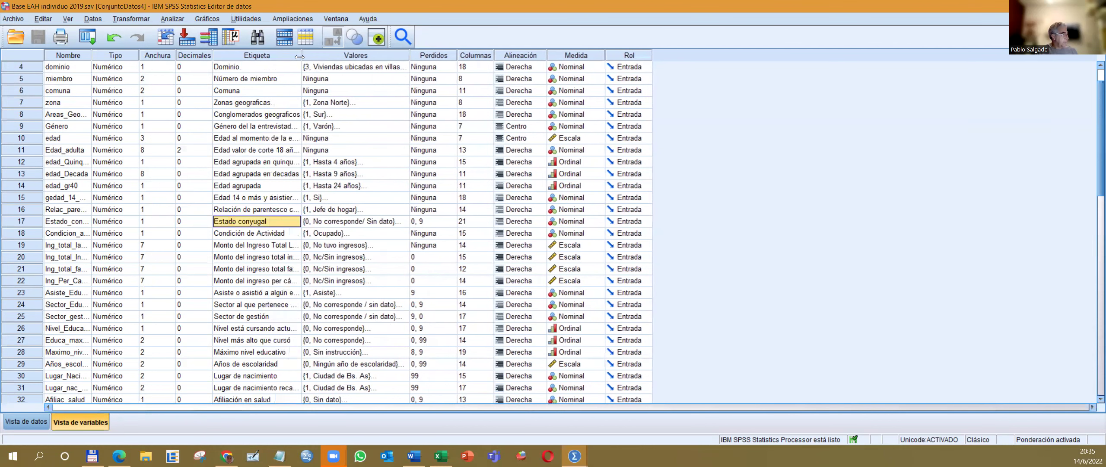
Step: Examine the full list of value labels defined for Estado conyugal, including the last codes
click(404, 223)
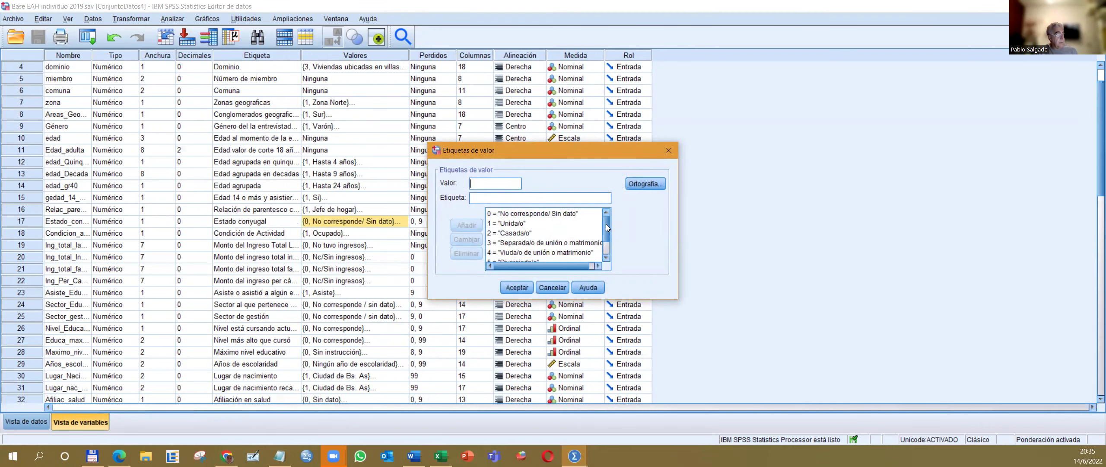
drag(606, 224, 608, 248)
click(523, 258)
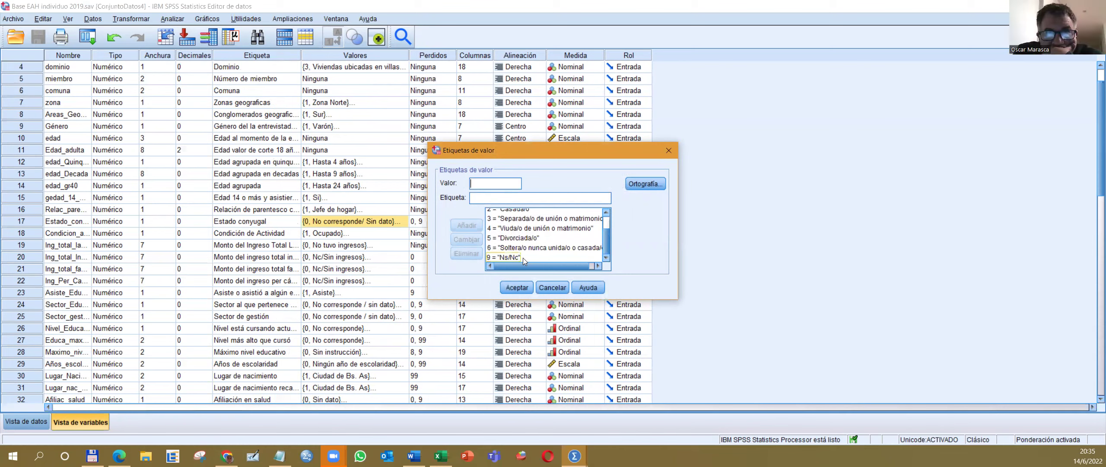
click(669, 150)
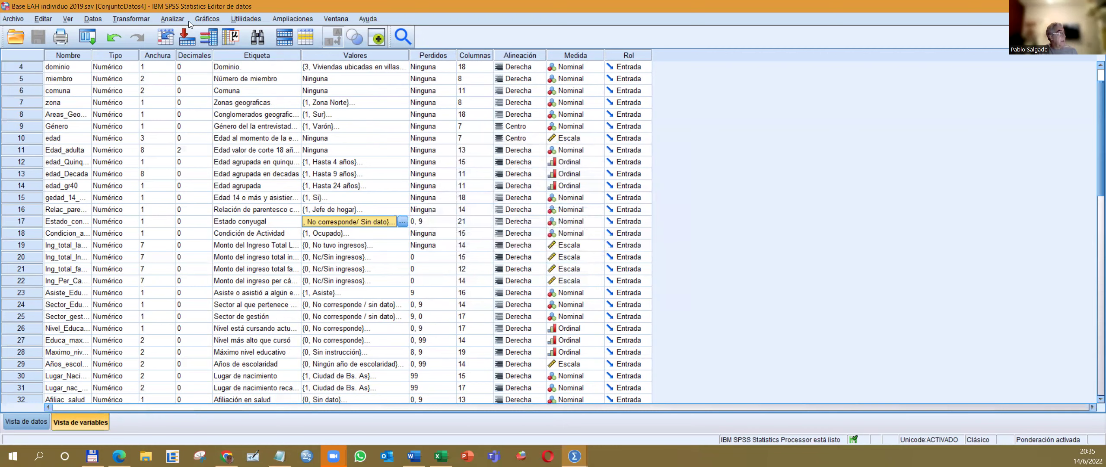
Step: Run a Frequencies analysis on Estado conyugal and select its frequency table in the output
click(172, 20)
mouse_move(238, 73)
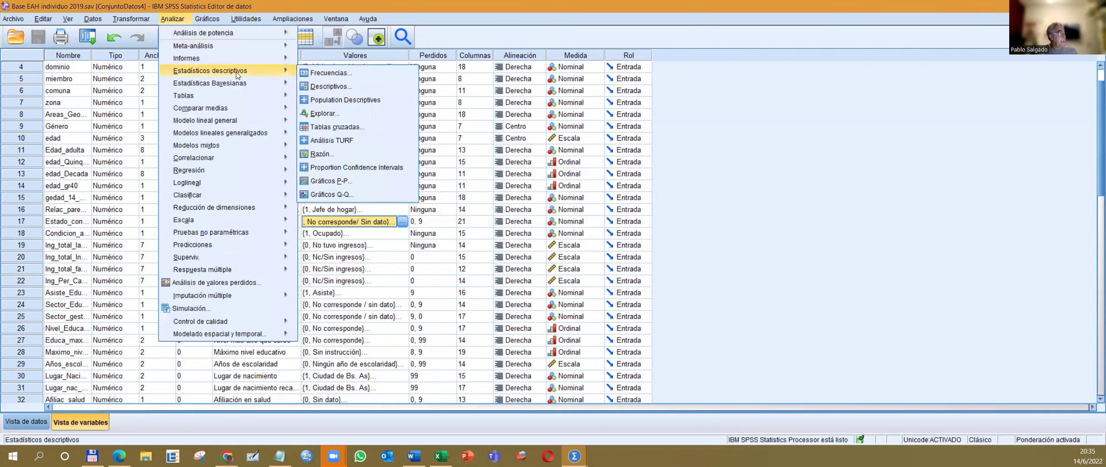
click(329, 73)
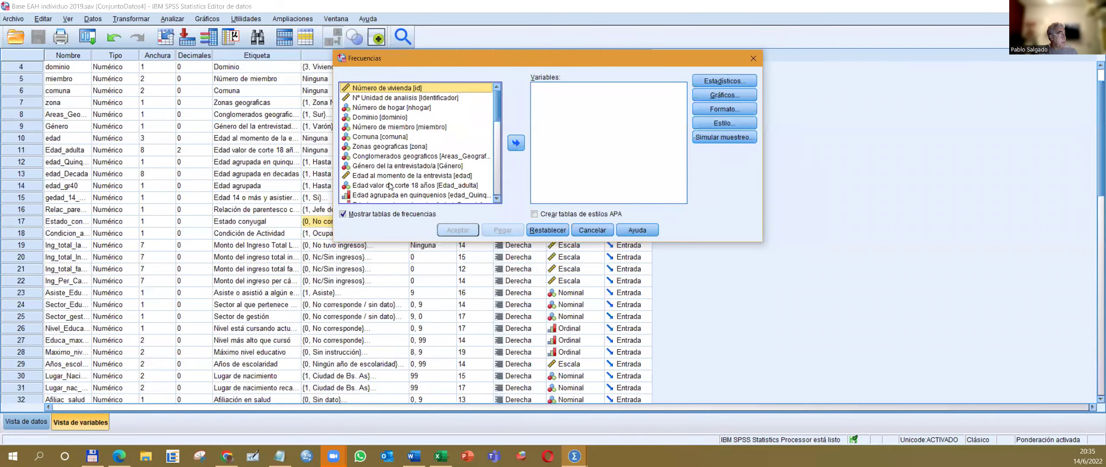
scroll(388, 177, down, 2)
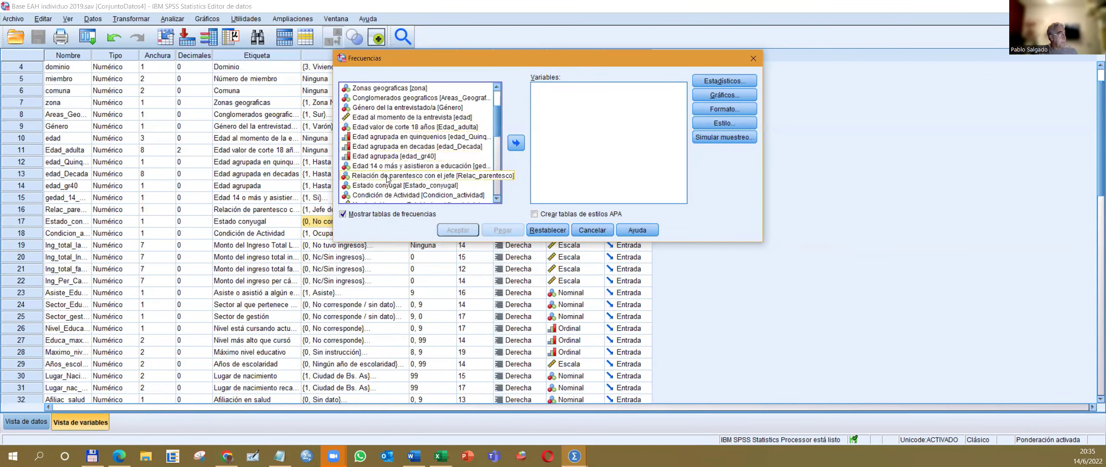
click(389, 185)
click(516, 143)
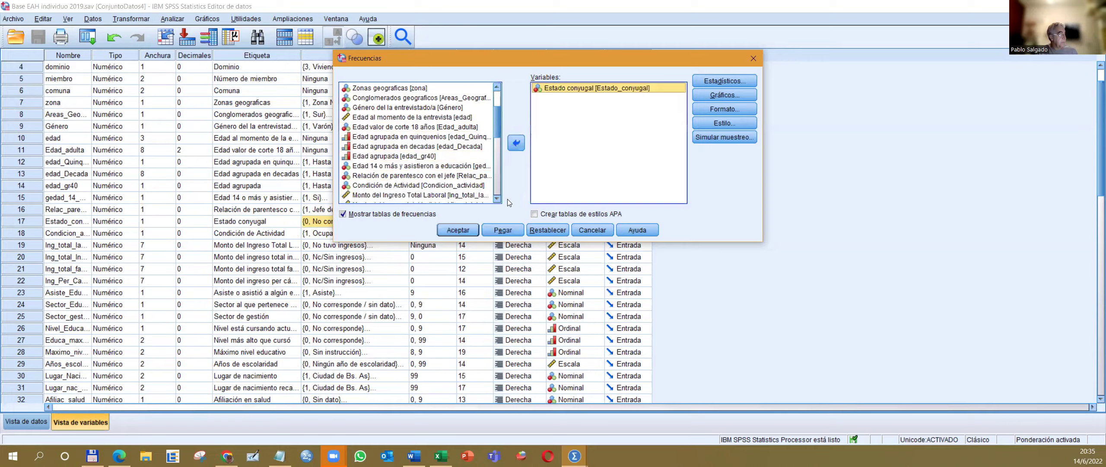
click(458, 230)
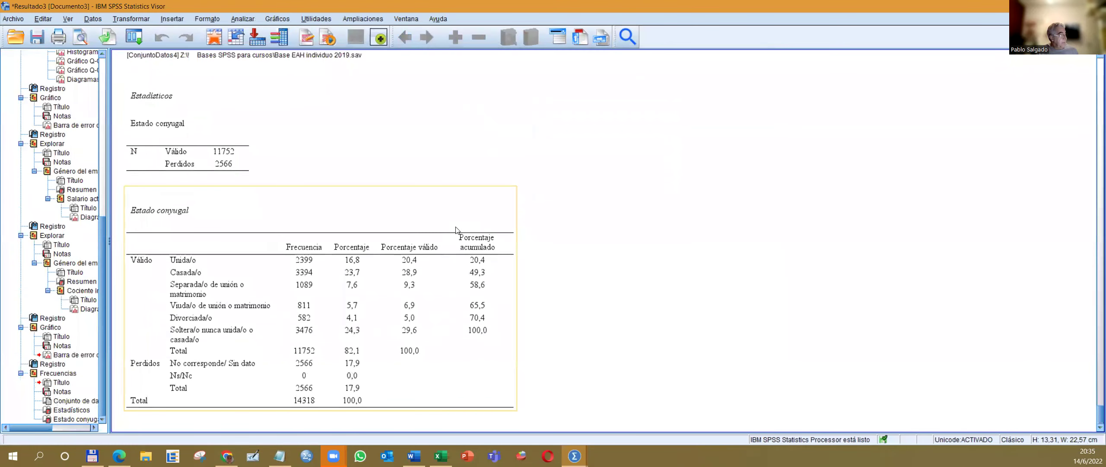
click(302, 366)
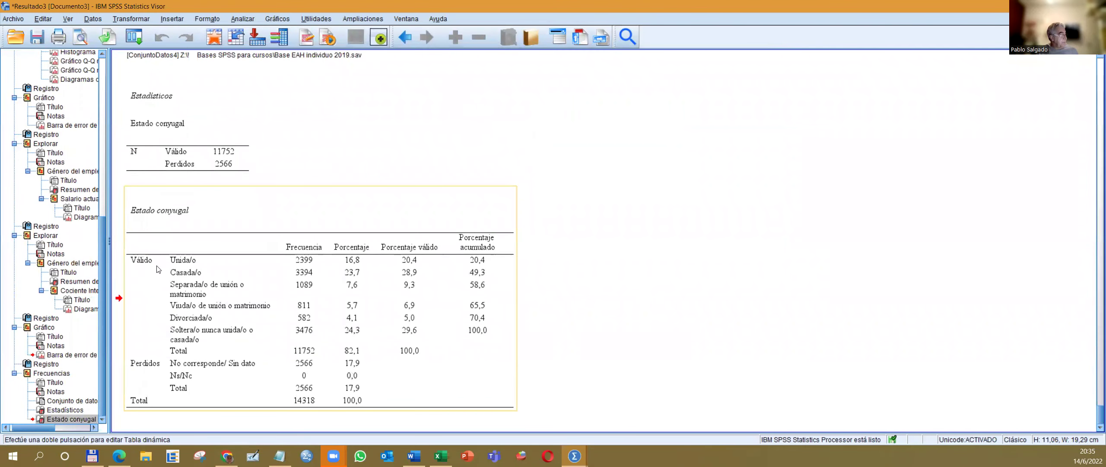
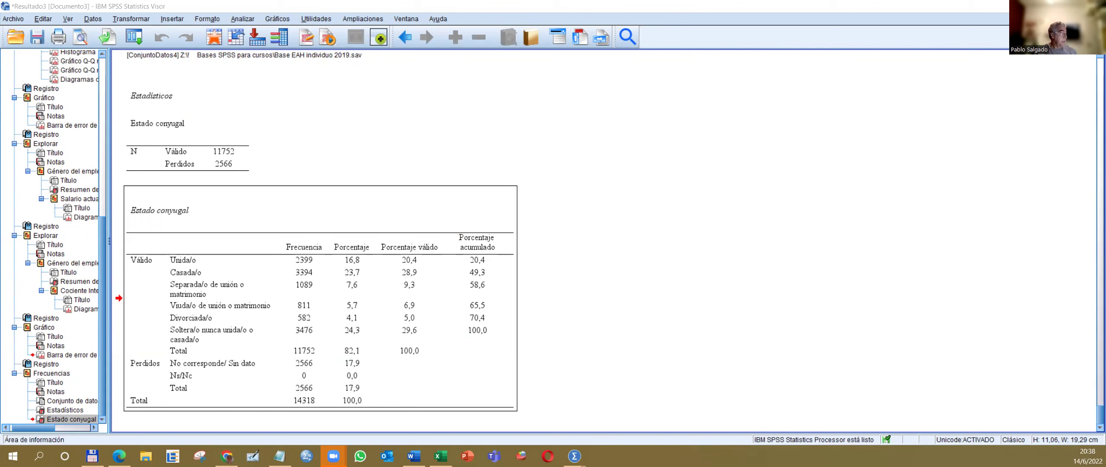
Step: Return to the Base EAH individuo 2019.sav dataset and review the value labels of Estado conyugal again
mouse_move(575, 456)
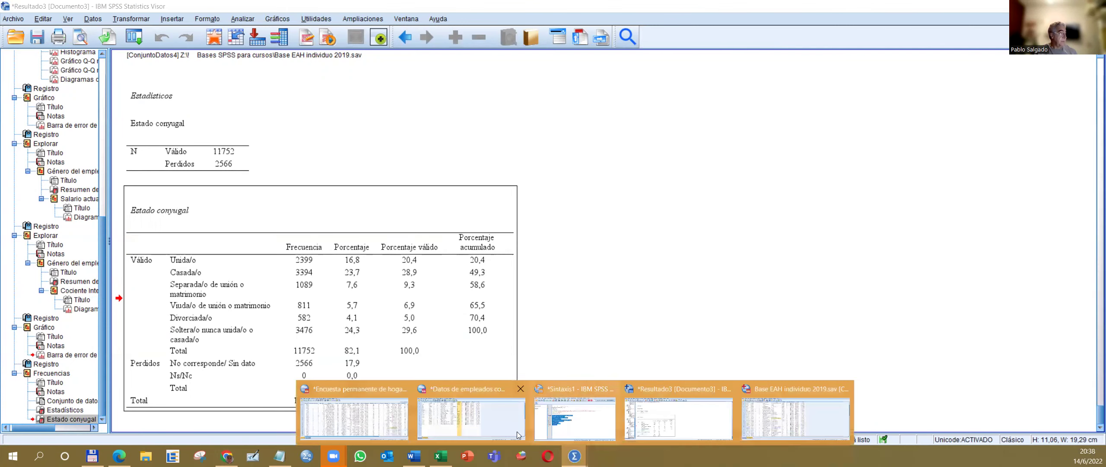
click(762, 388)
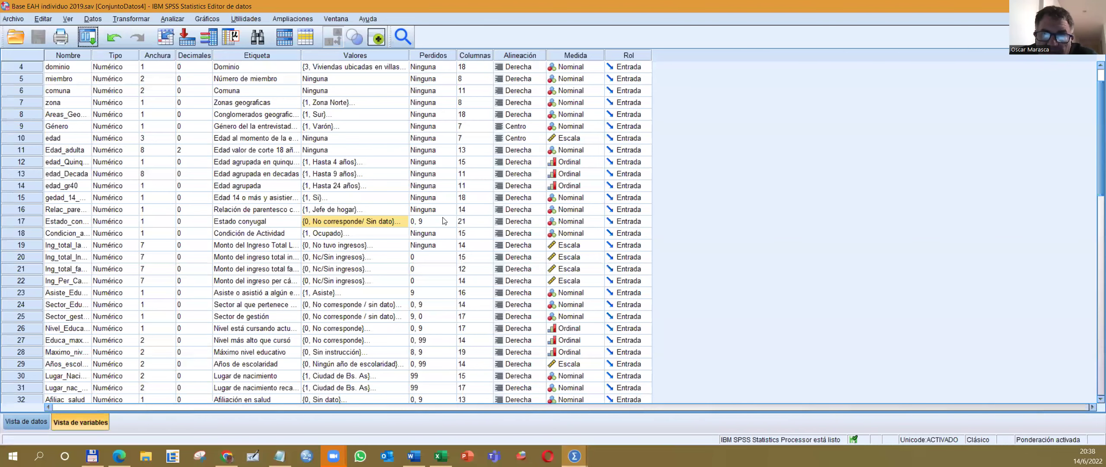
click(405, 223)
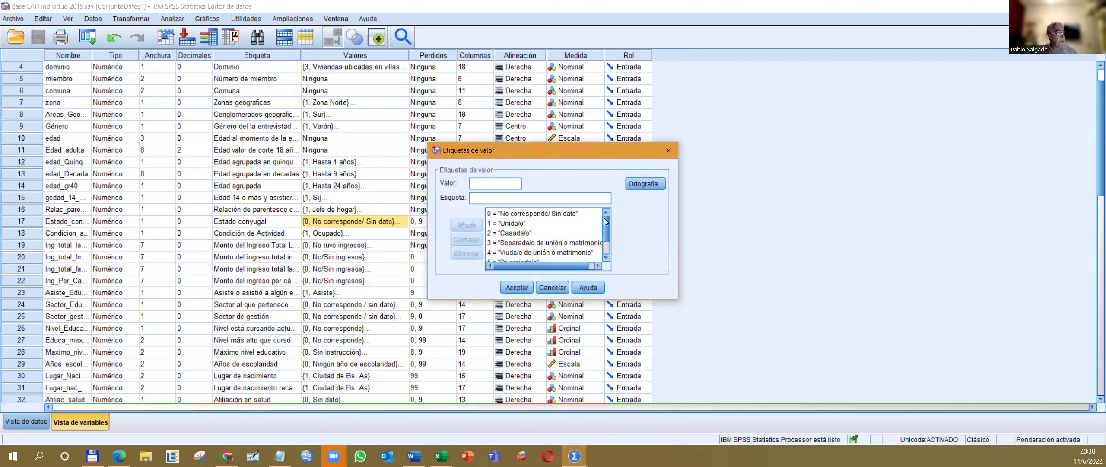
scroll(609, 247, down, 1)
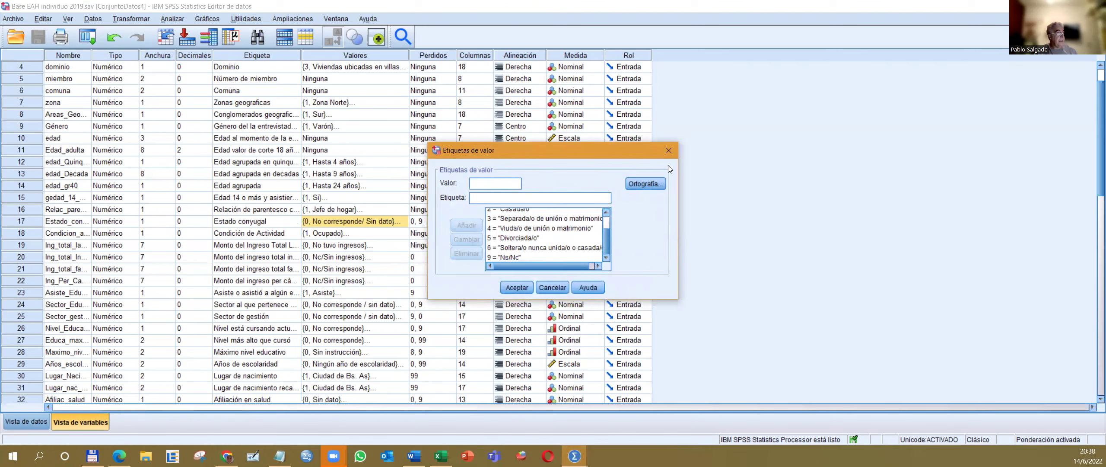
click(669, 150)
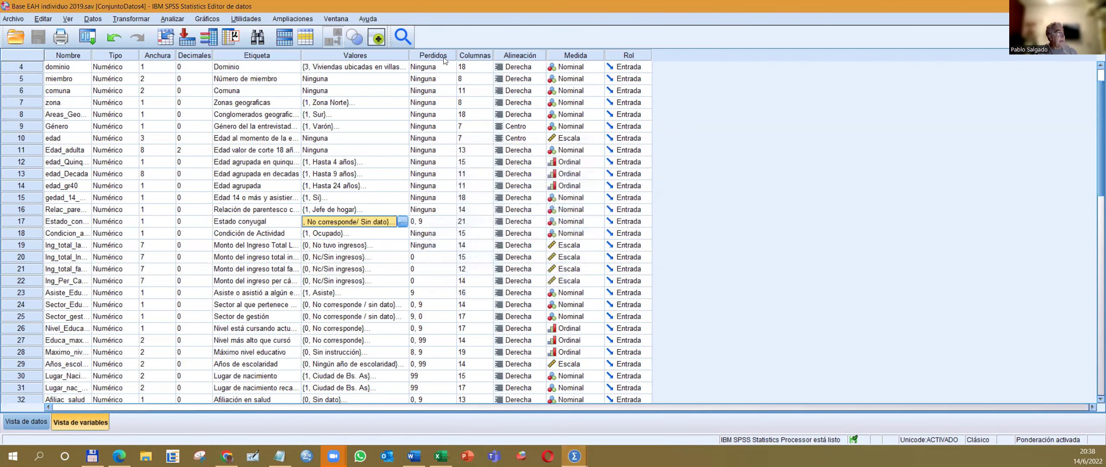
Step: Inspect the missing-value definition of Estado conyugal, and select the whole Perdidos column for review
click(451, 225)
click(451, 226)
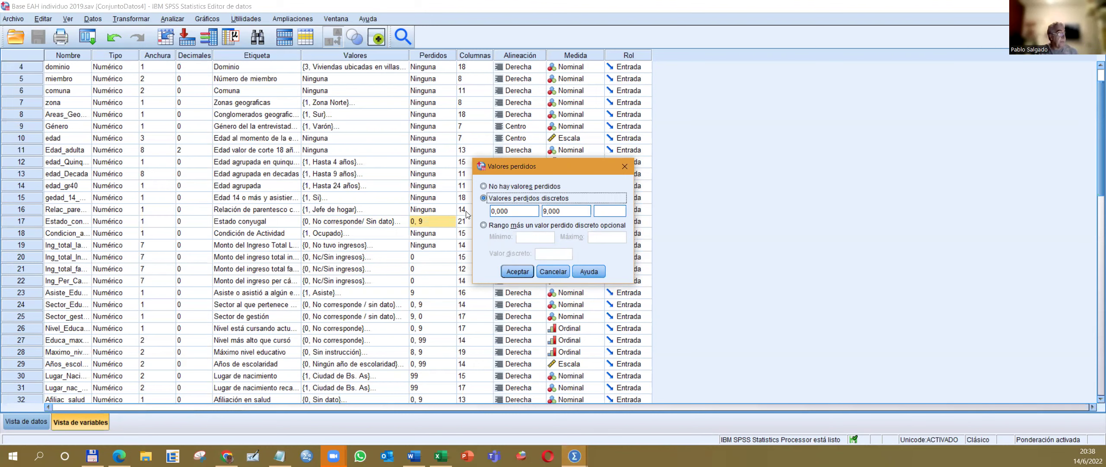
click(518, 271)
click(437, 55)
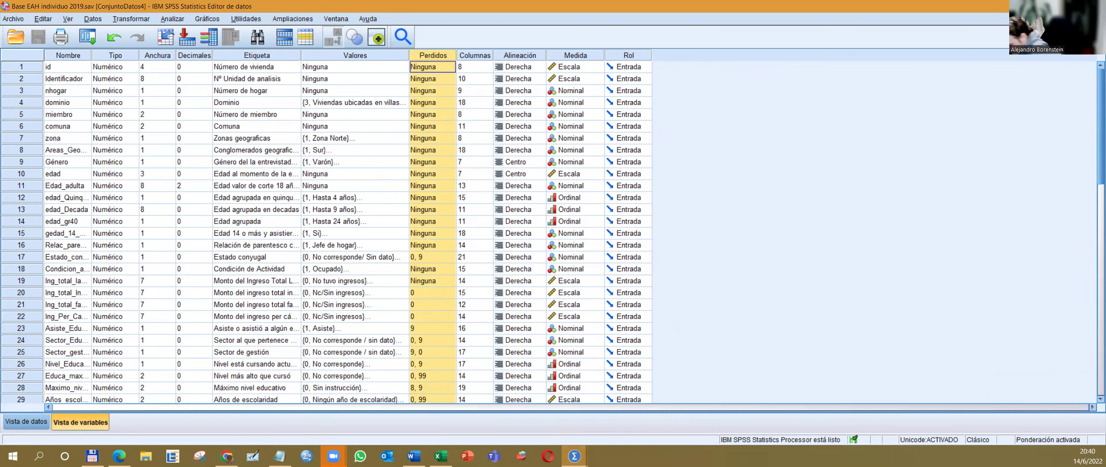
Step: Switch to the SPSS course site in Chrome and read the page "Reuniones sincrónicas no obligatorias. Fechas y horarios"
key(alt+Tab)
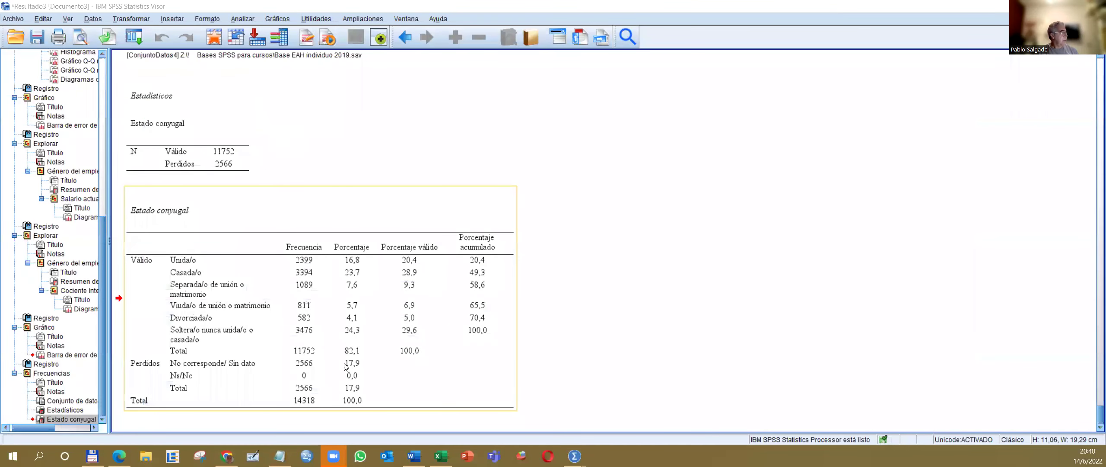
mouse_move(414, 456)
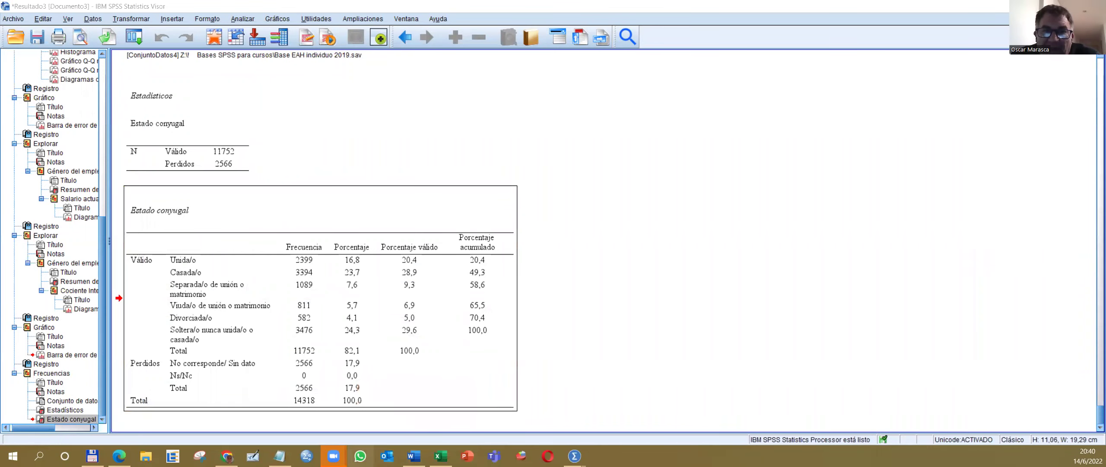
mouse_move(227, 456)
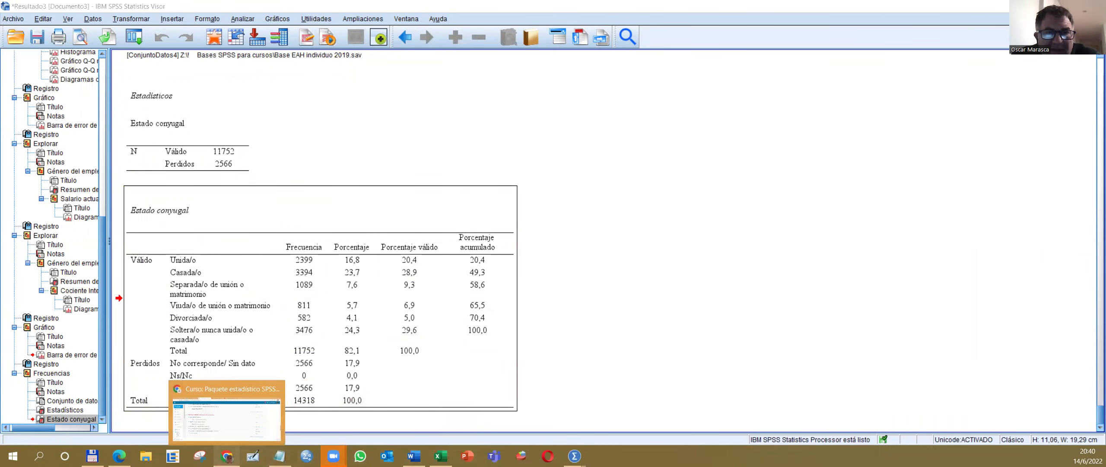
click(229, 415)
scroll(244, 218, up, 15)
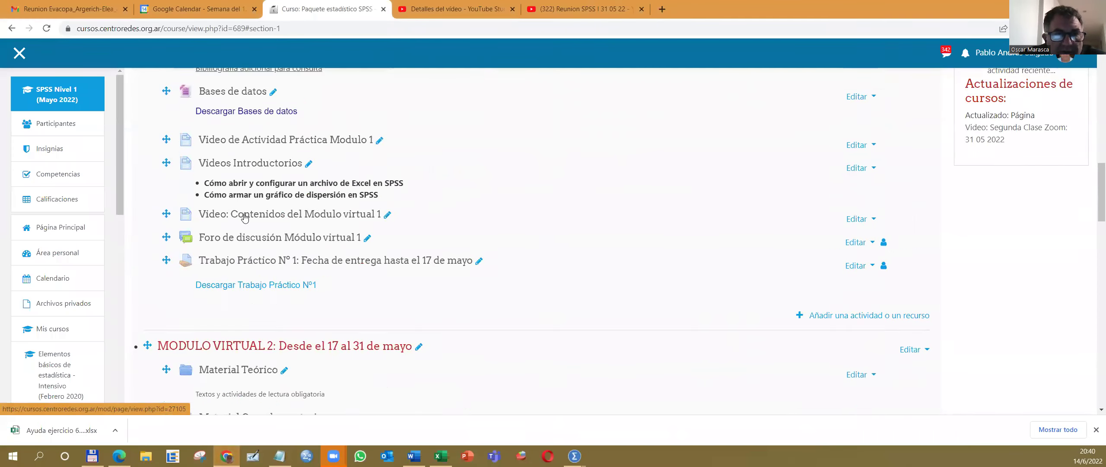
click(261, 192)
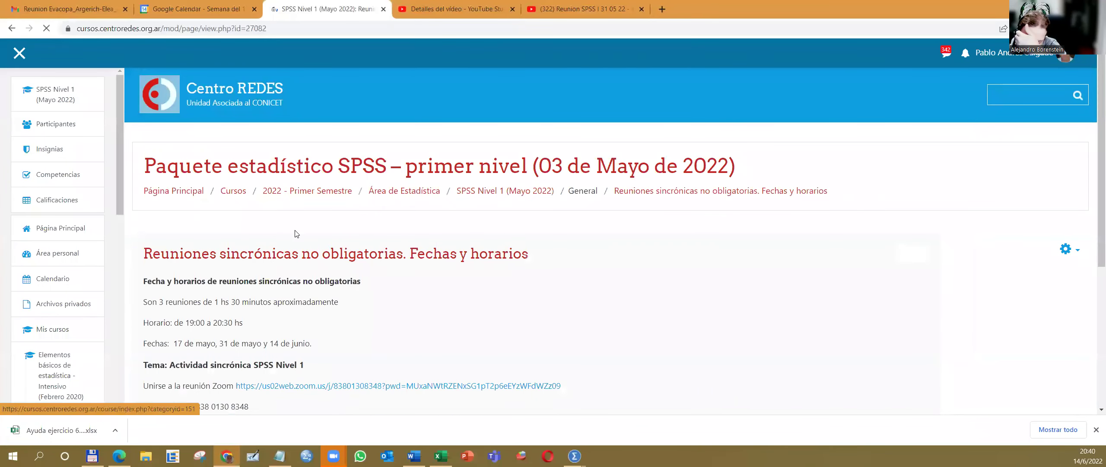
scroll(251, 216, down, 4)
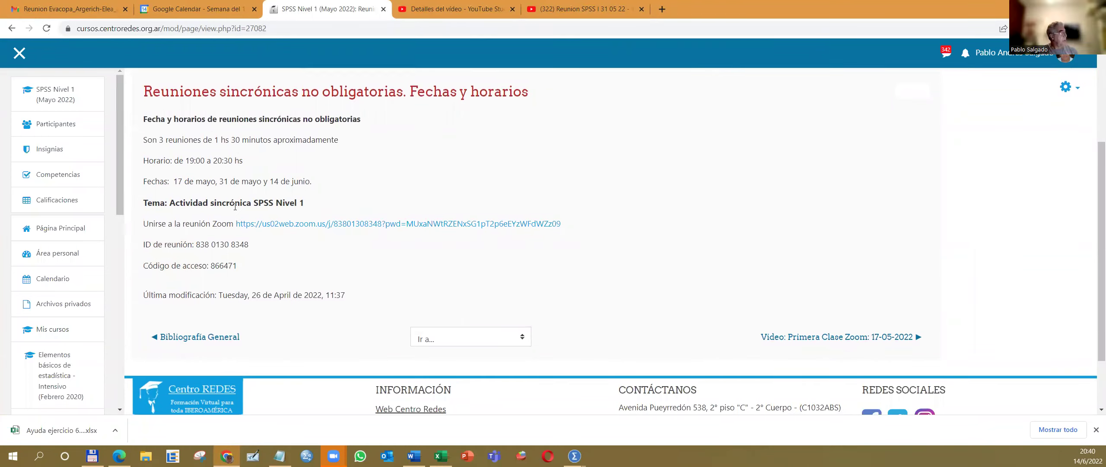
scroll(312, 207, up, 1)
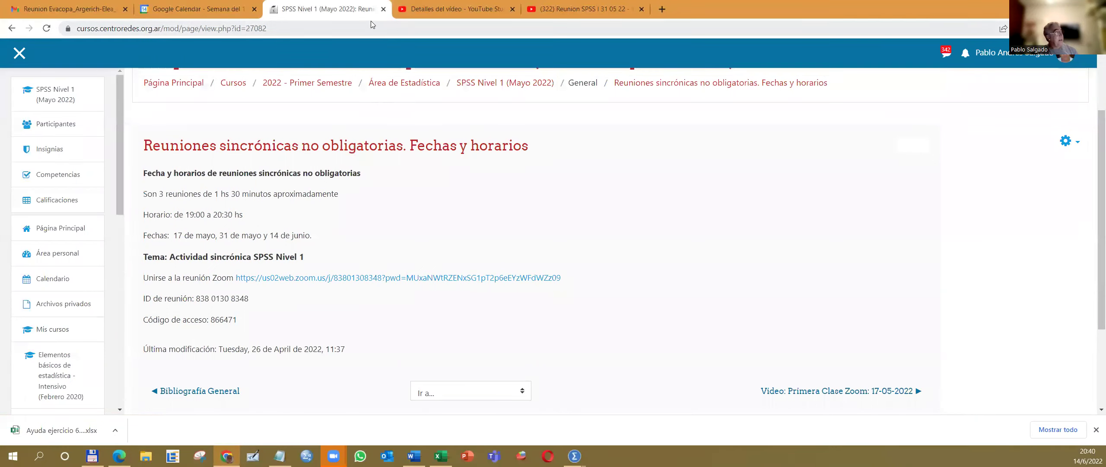
Step: Go back to the course contents and view the Material Teórico folder of Módulo Virtual 4
click(9, 29)
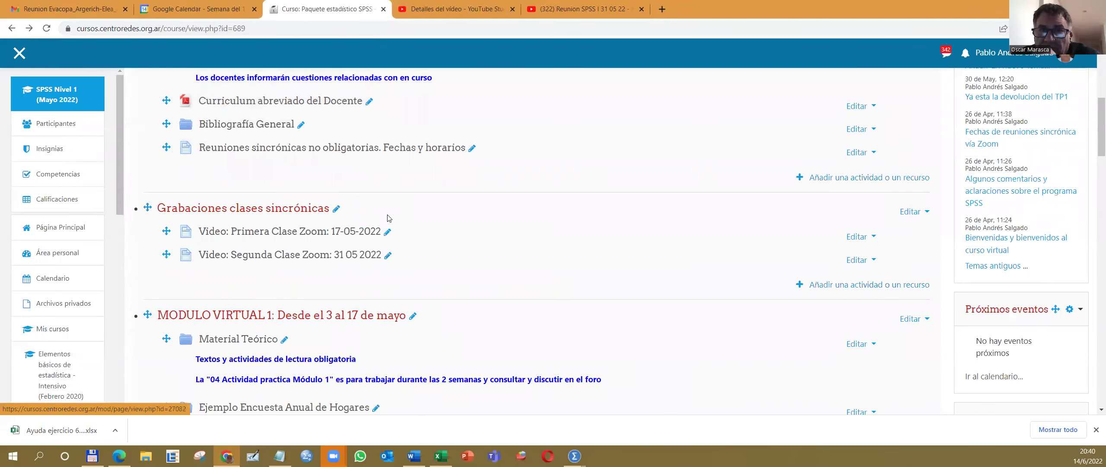
scroll(389, 216, up, 6)
scroll(388, 219, down, 20)
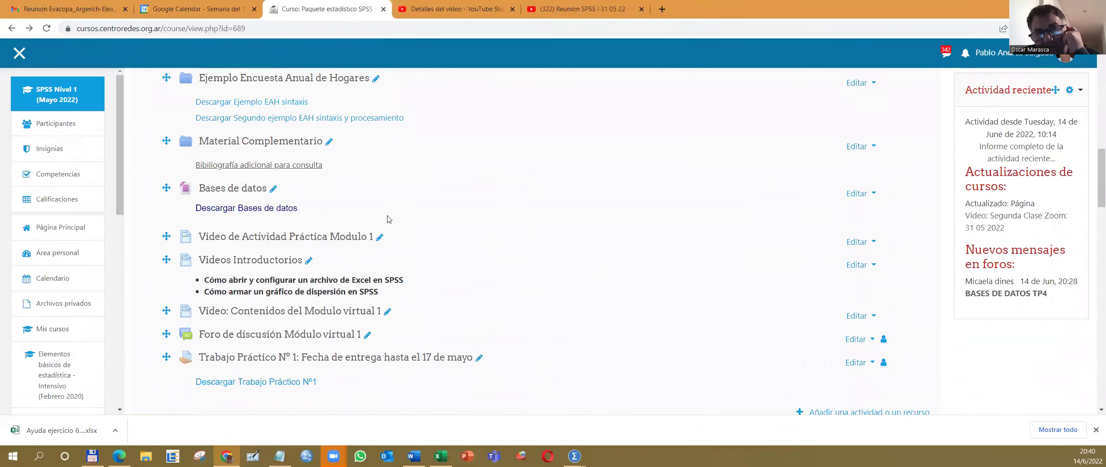
scroll(388, 219, down, 5)
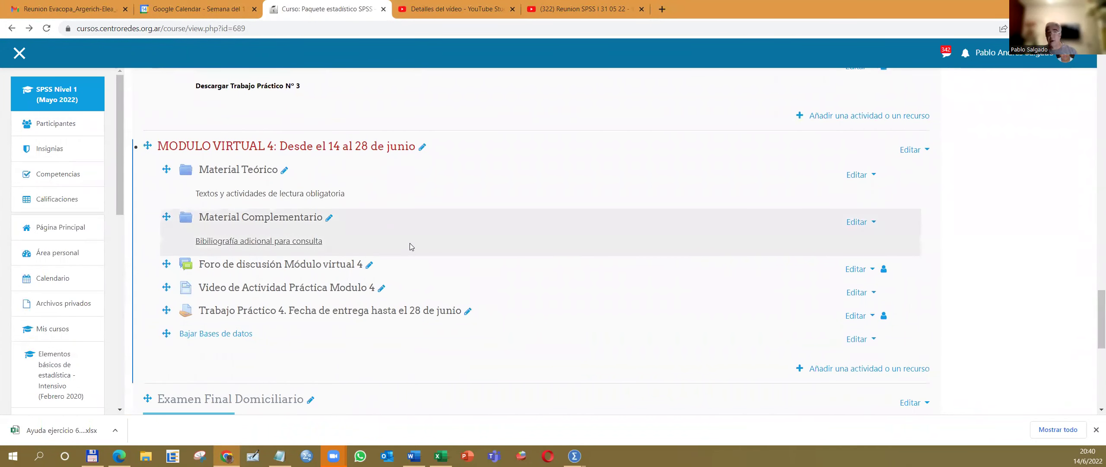
click(244, 174)
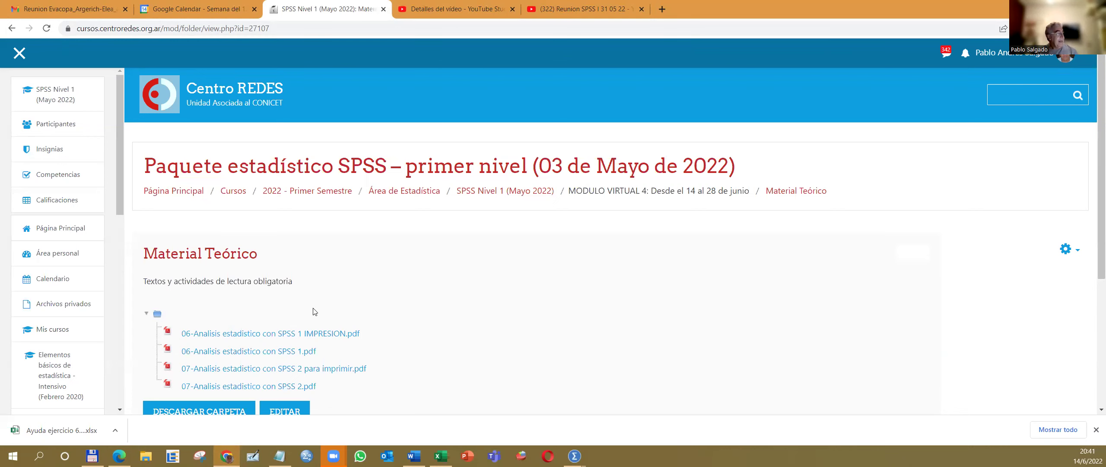
scroll(402, 320, down, 3)
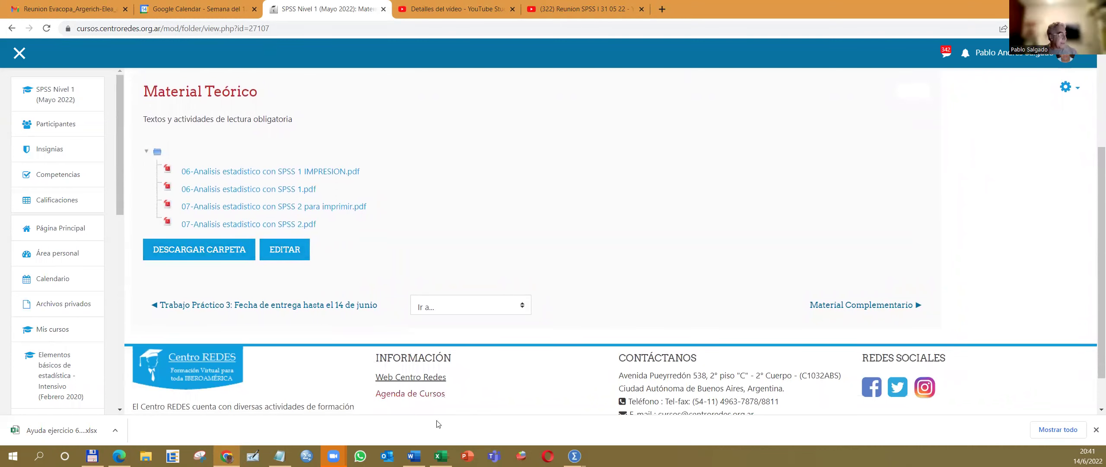
Step: Switch to the Encuesta permanente de hogares dataset in SPSS and look over the analysis procedures, including Tablas, Comparar medias and Escala
mouse_move(574, 455)
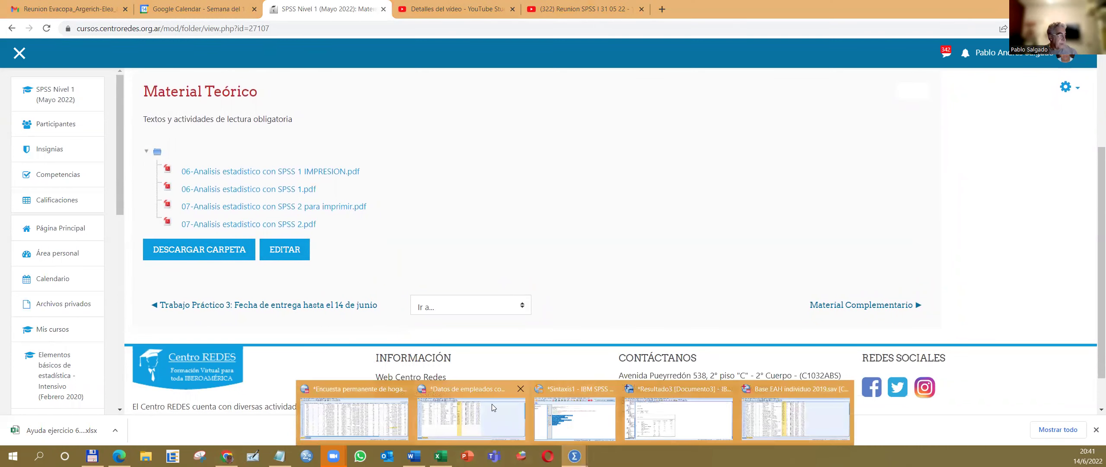
click(319, 383)
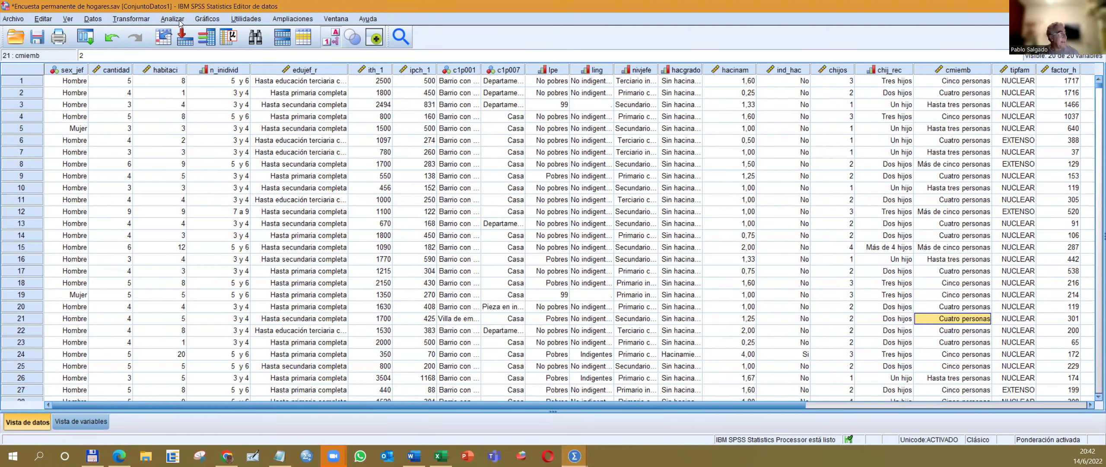
click(173, 19)
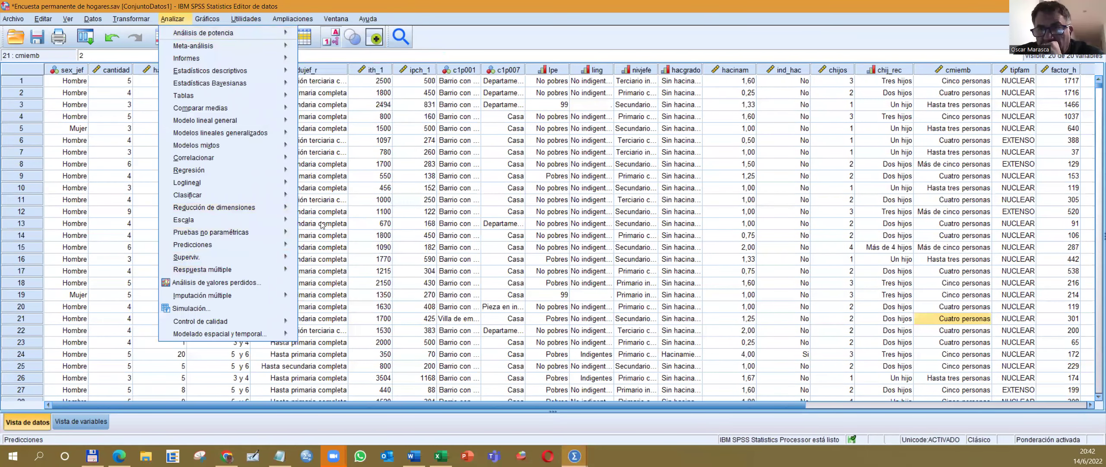
mouse_move(218, 95)
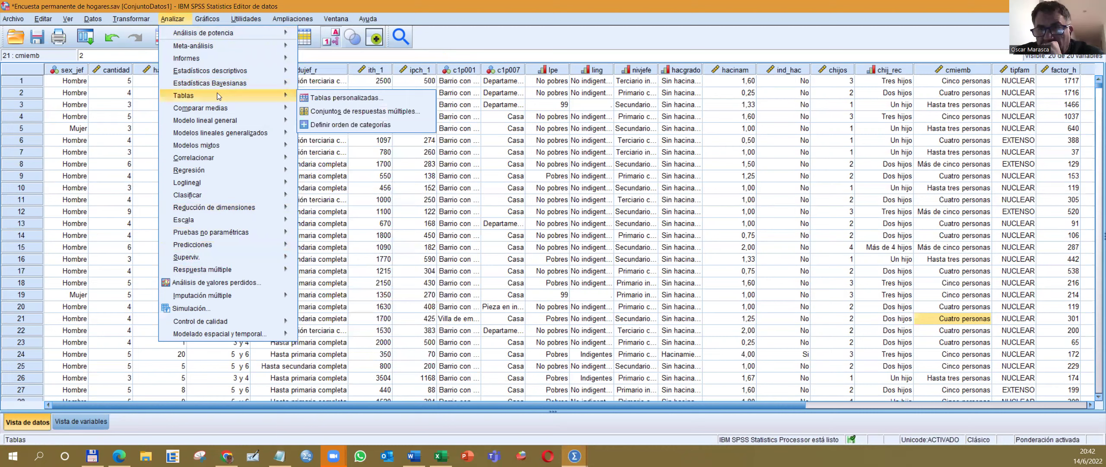
mouse_move(220, 110)
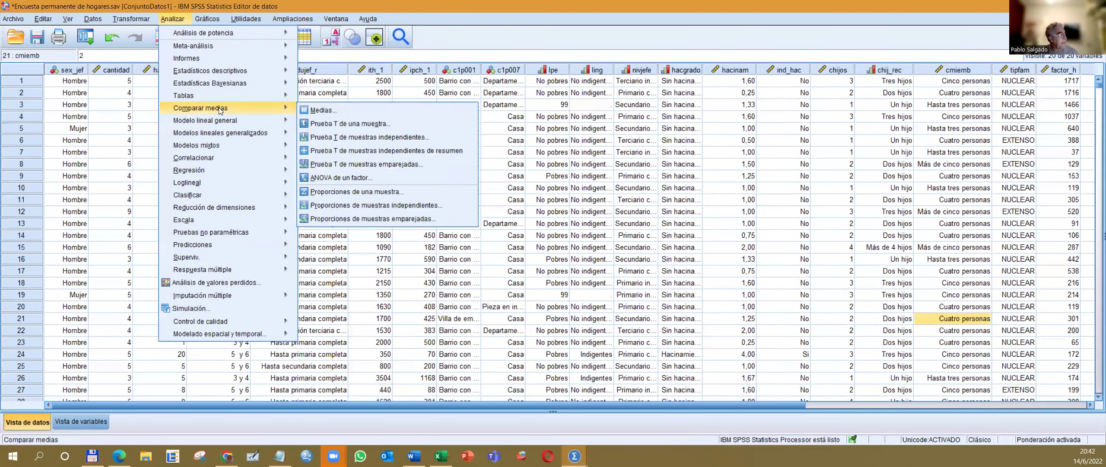
mouse_move(248, 69)
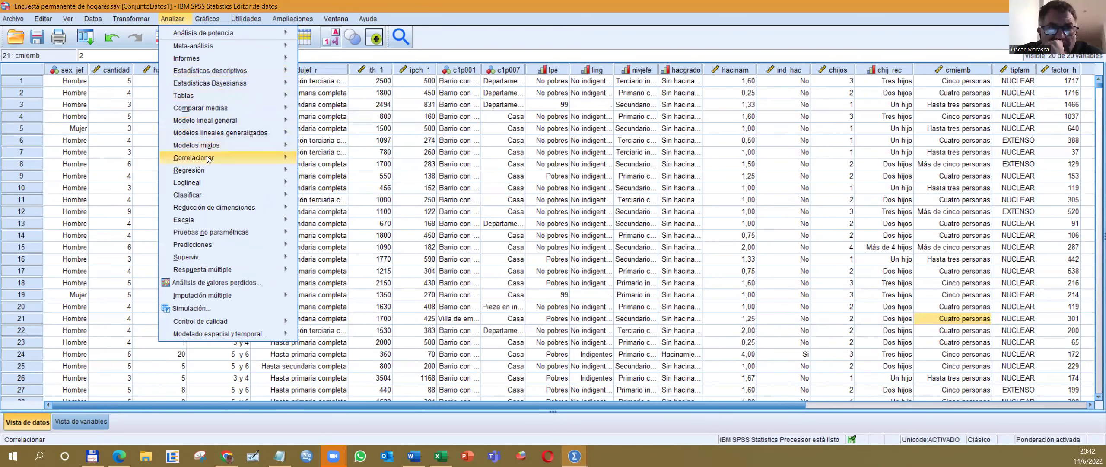
mouse_move(208, 161)
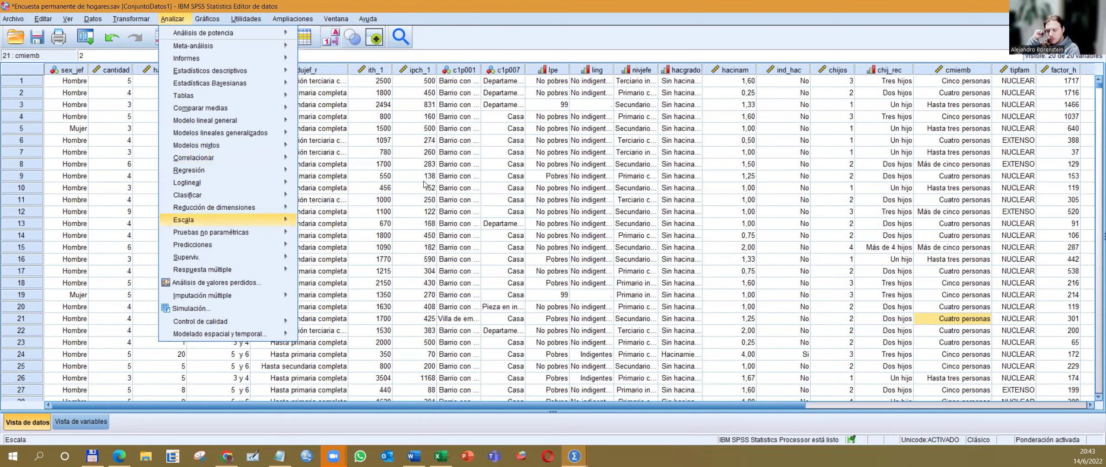
mouse_move(185, 219)
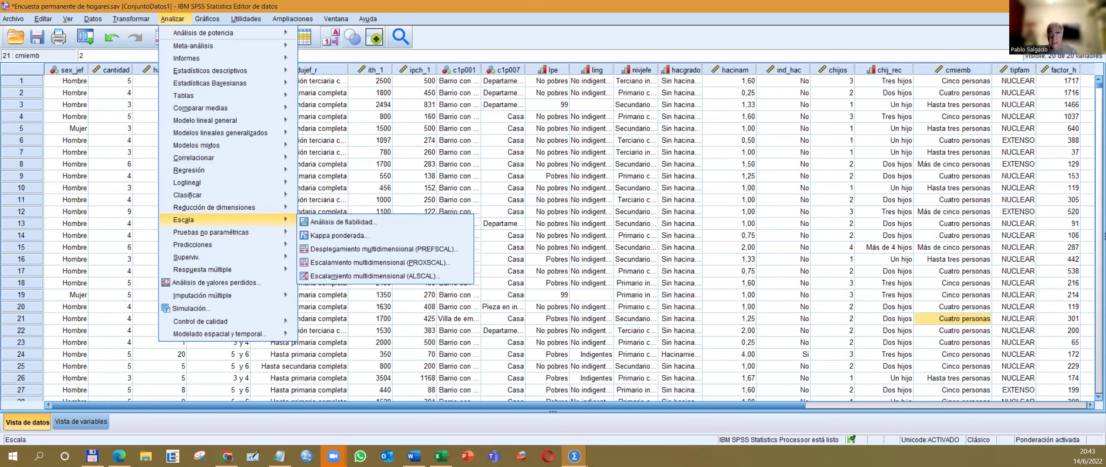
key(Escape)
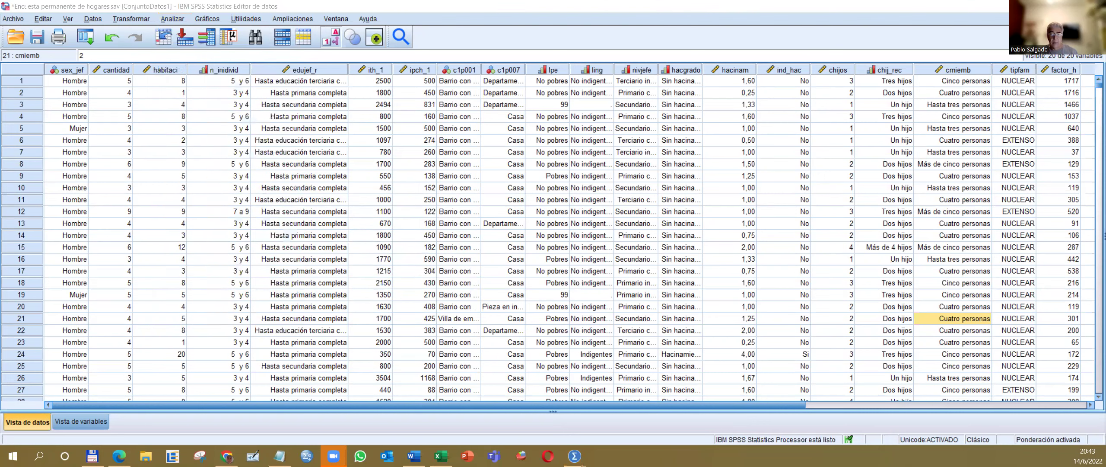